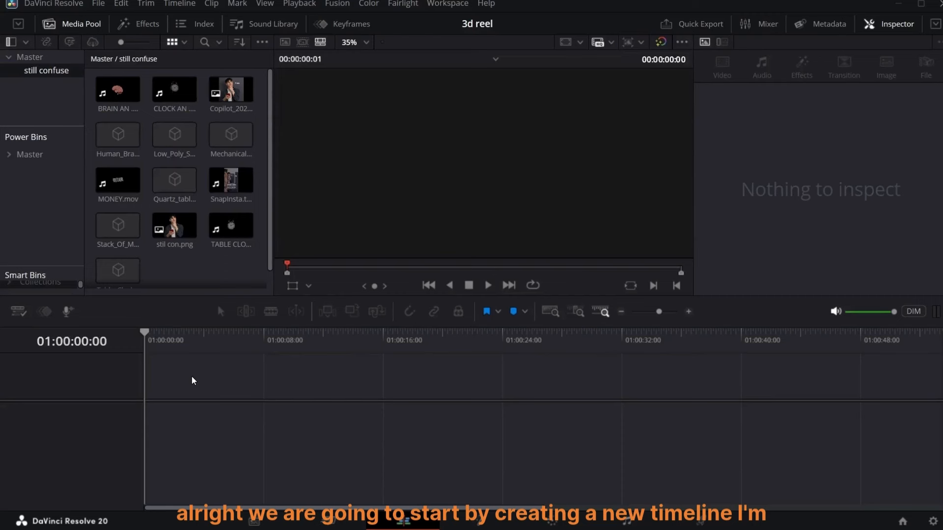
Create a new timeline with custom settings: vertical 1080 x 1920 resolution at 30 frames per second
key("ctrl+n")
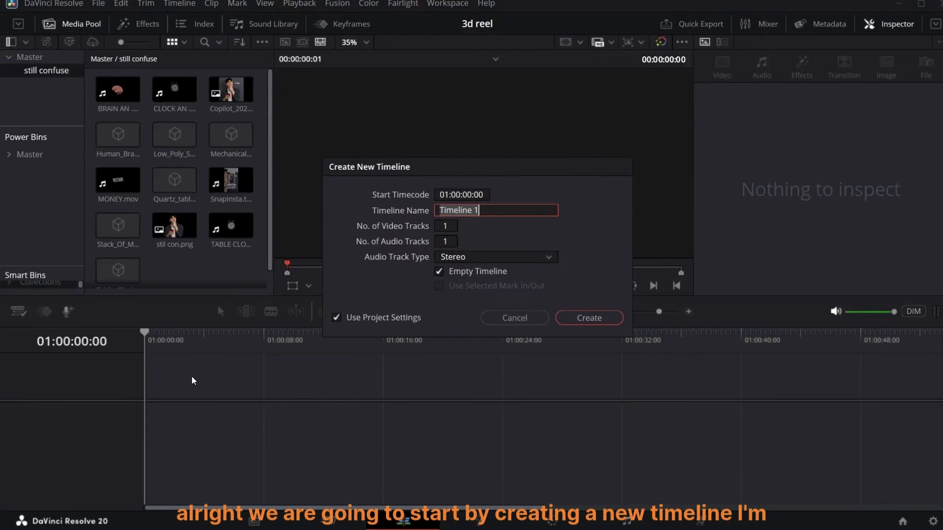
left_click(337, 317)
left_click(430, 196)
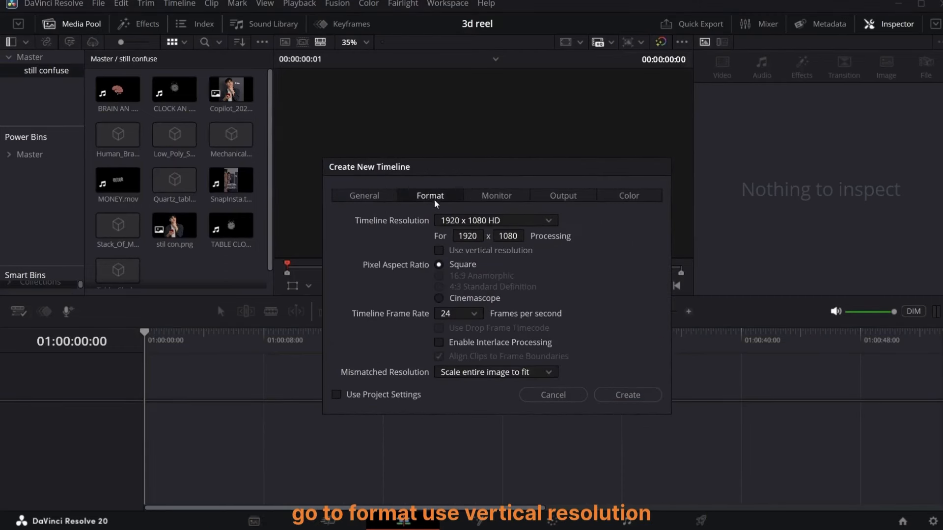
left_click(445, 256)
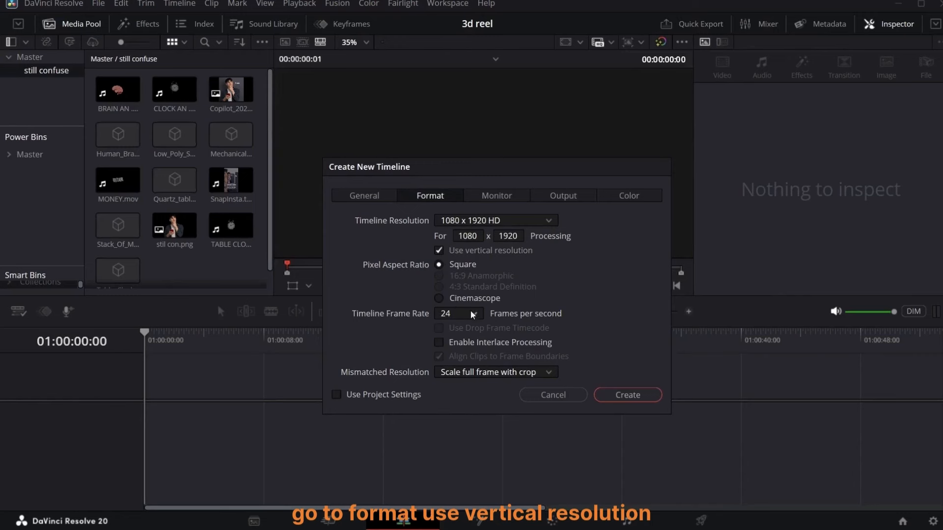
left_click(473, 315)
left_click(445, 412)
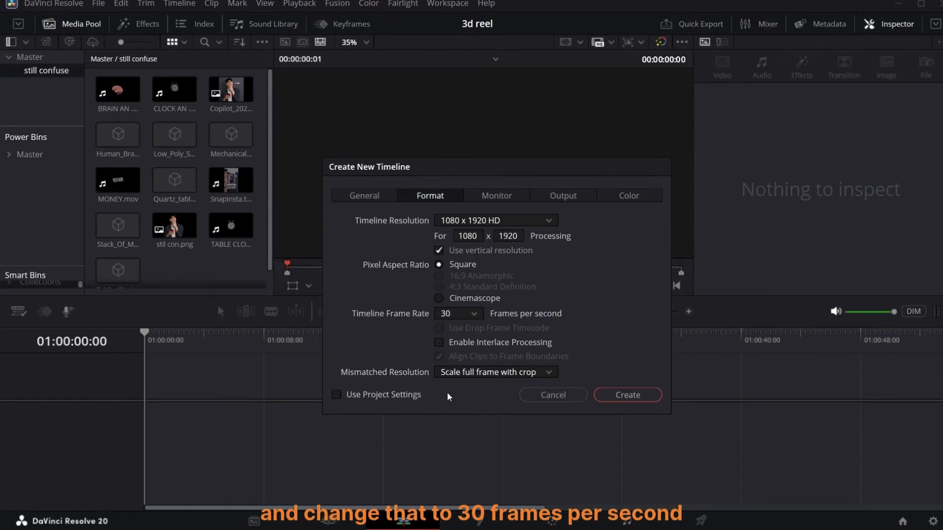
left_click(614, 395)
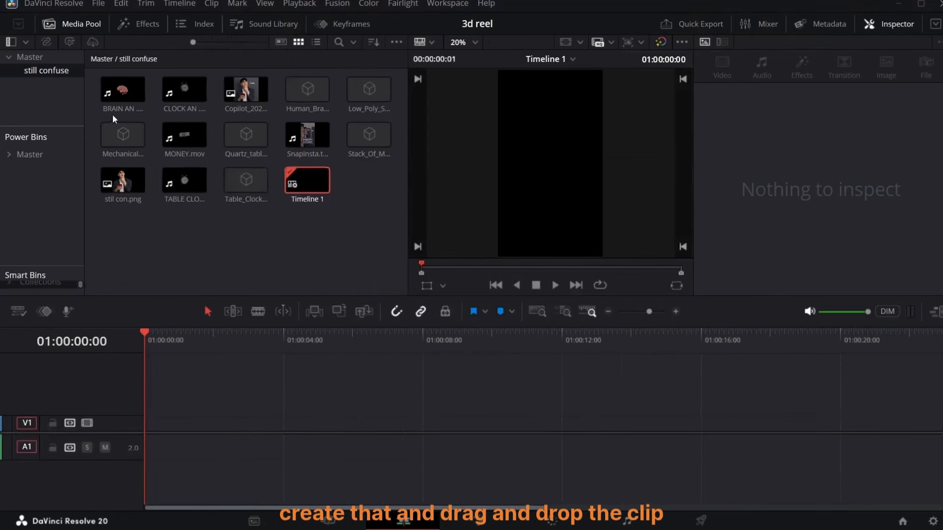
Place did i Untitled.mov at the start of the timeline, mute its audio track and play the clip
left_click_drag(307, 90, 146, 424)
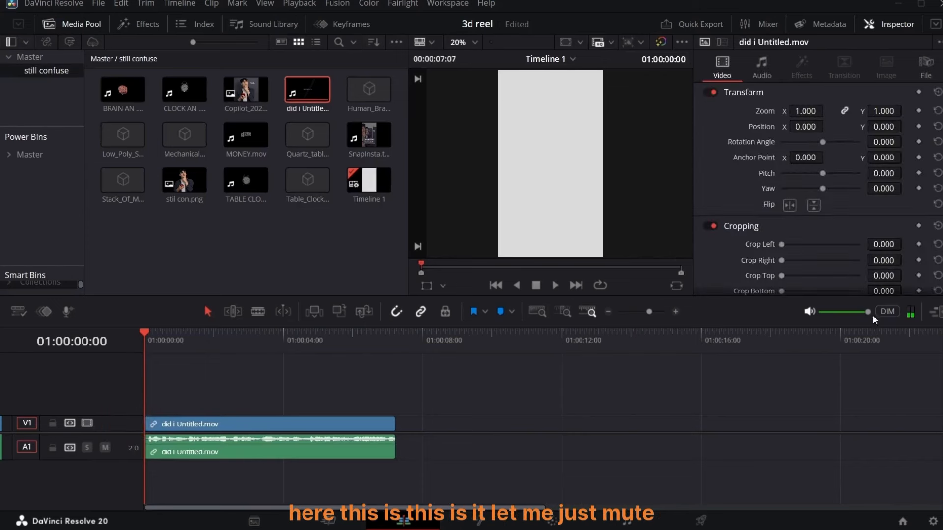
left_click(891, 23)
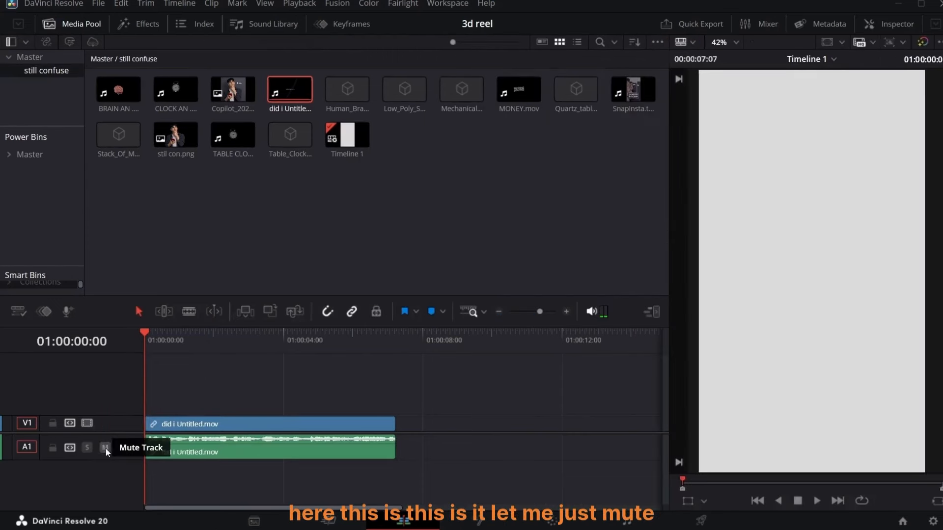
key("space")
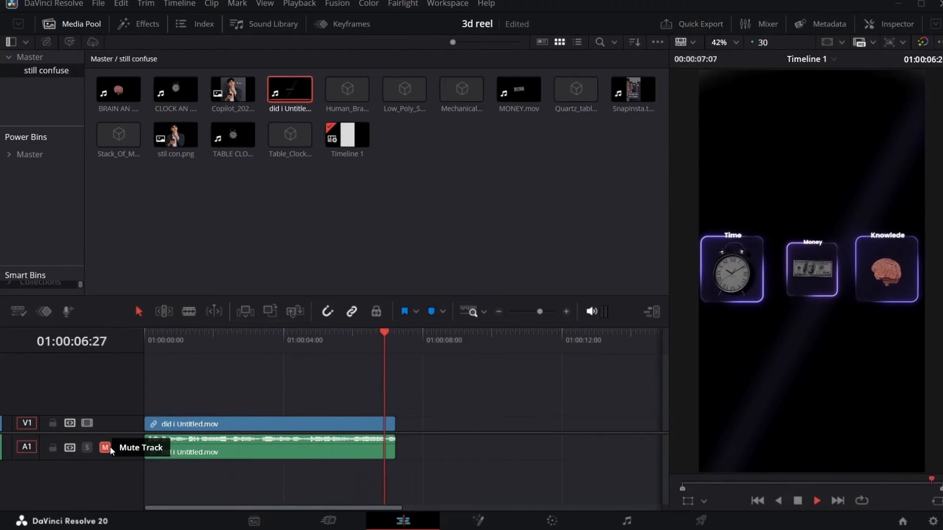
Add a Fusion Composition above the video clip, extend it to the clip's full length and open it on the Fusion page
left_click(138, 24)
left_click(387, 144)
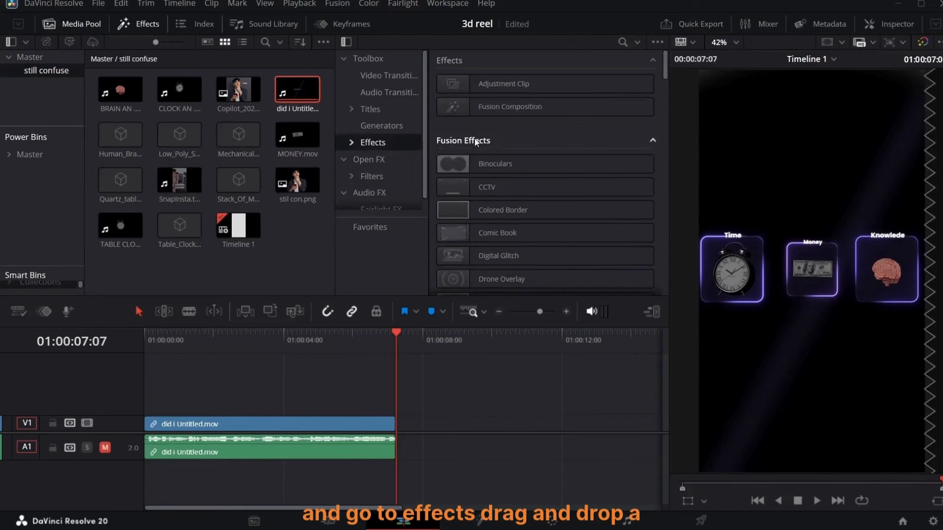
left_click_drag(521, 106, 185, 412)
left_click_drag(319, 401, 396, 402)
left_click(202, 340)
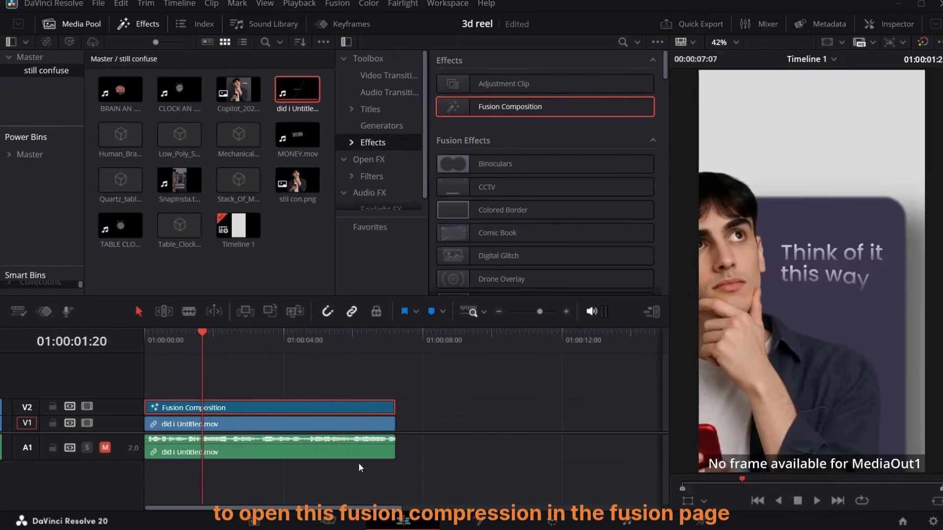
left_click(473, 524)
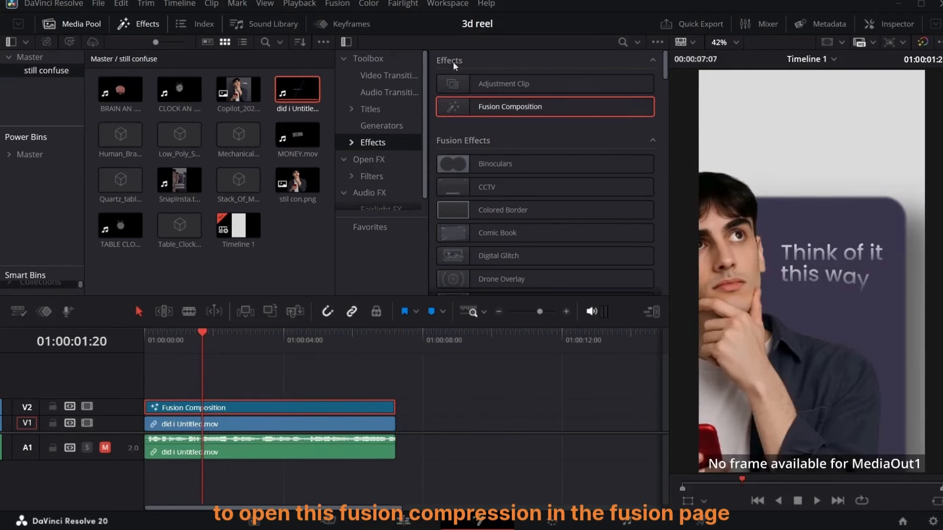
Add a Media In node with its media source set to Background and show it in the first viewer
key("shift+space")
type("media")
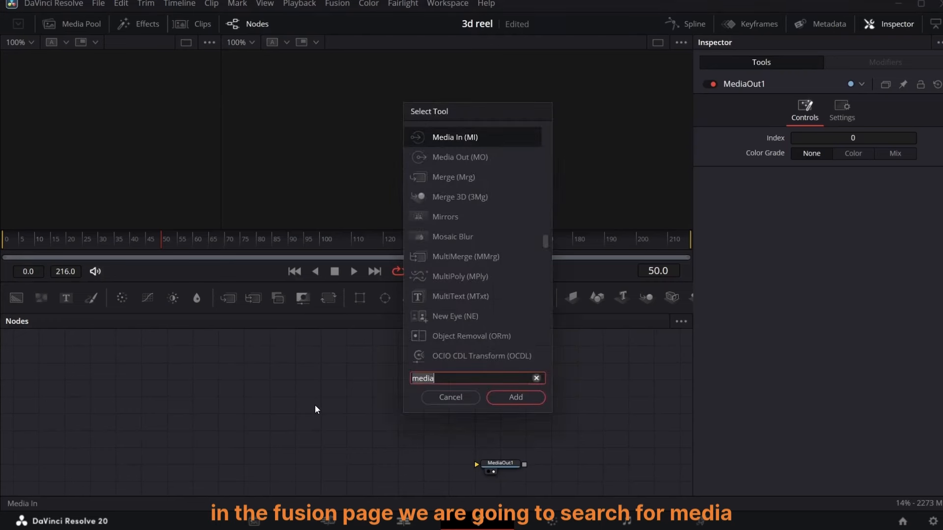
type("media")
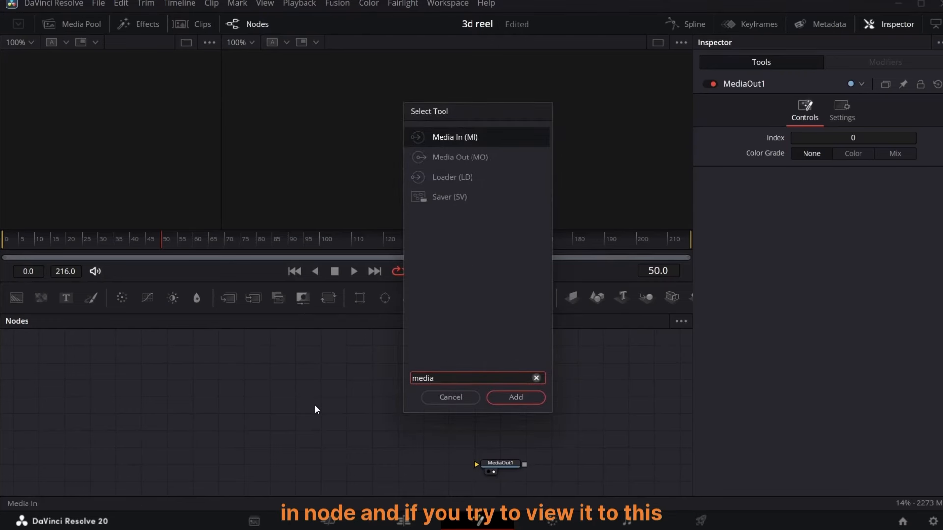
key("Return")
left_click(514, 417)
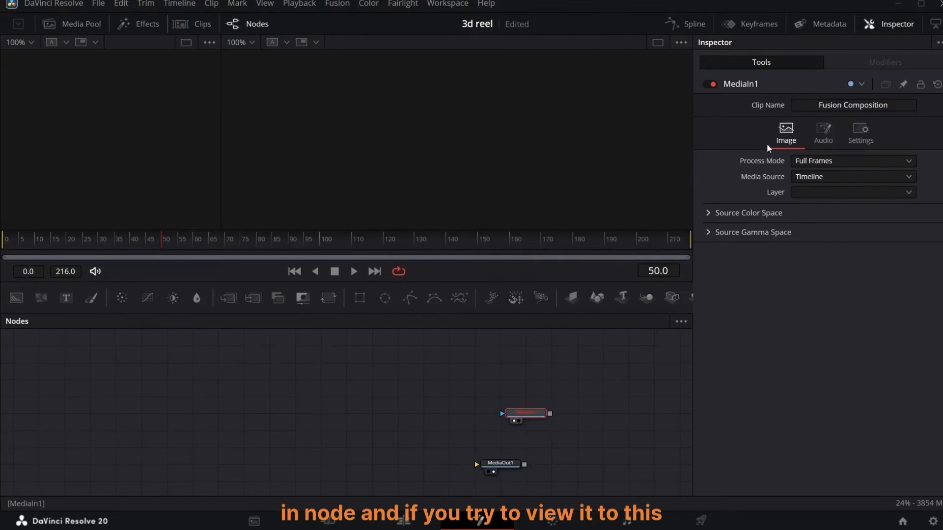
left_click(852, 177)
left_click(833, 208)
key("1")
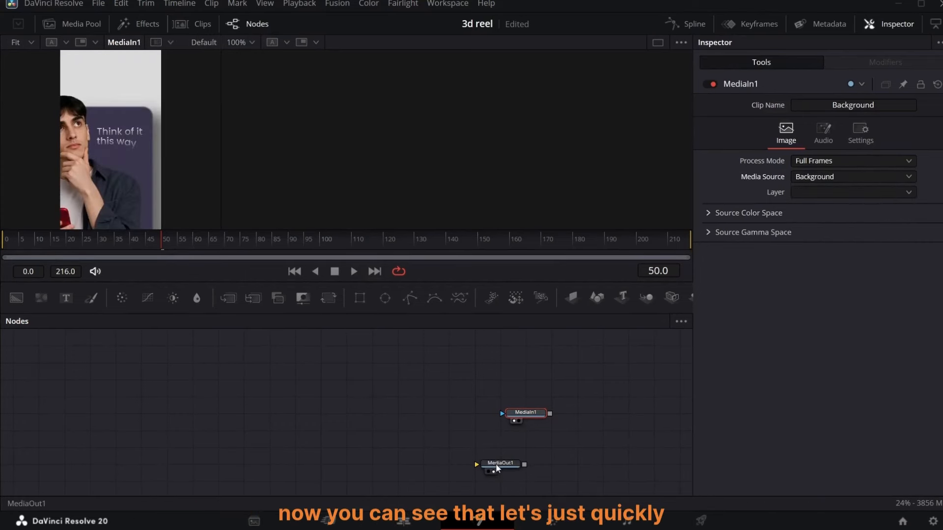
Place the MediaIn1 node directly above MediaOut1 and rename it clip
left_click_drag(539, 460, 539, 444)
left_click_drag(528, 414, 554, 433)
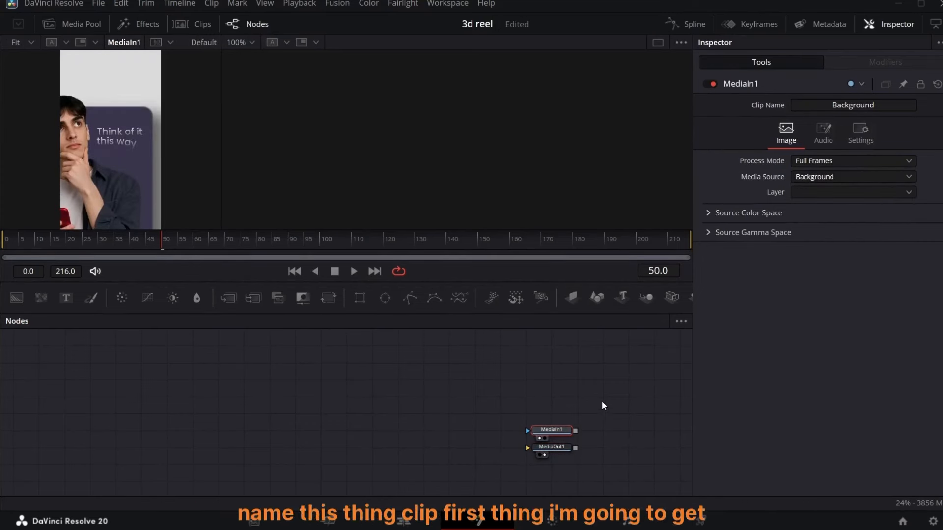
key("F2")
type("clip")
key("Return")
Connect a new Background node to MediaOut1, with alpha 1.0 and the light grey (0.860972) sampled from the reference clip
left_click_drag(17, 299, 103, 447)
left_click_drag(114, 448, 552, 447)
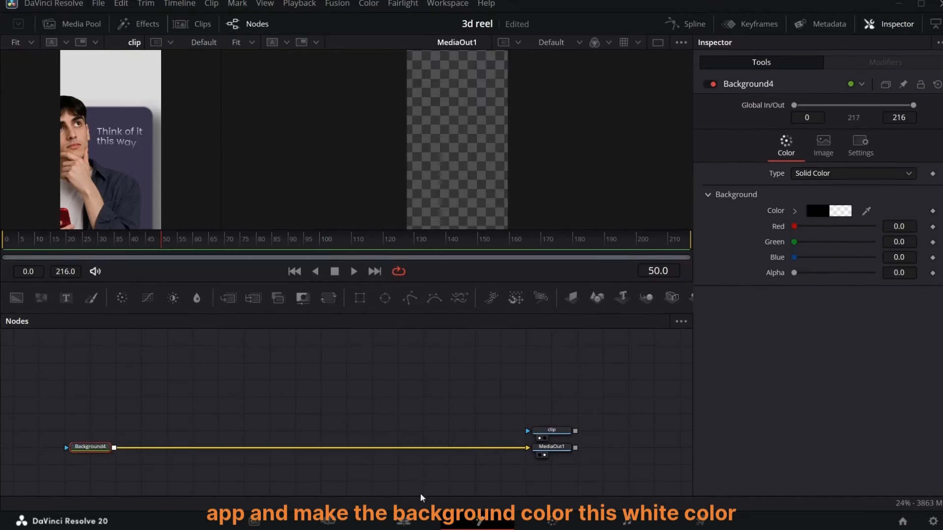
left_click_drag(800, 272, 873, 257)
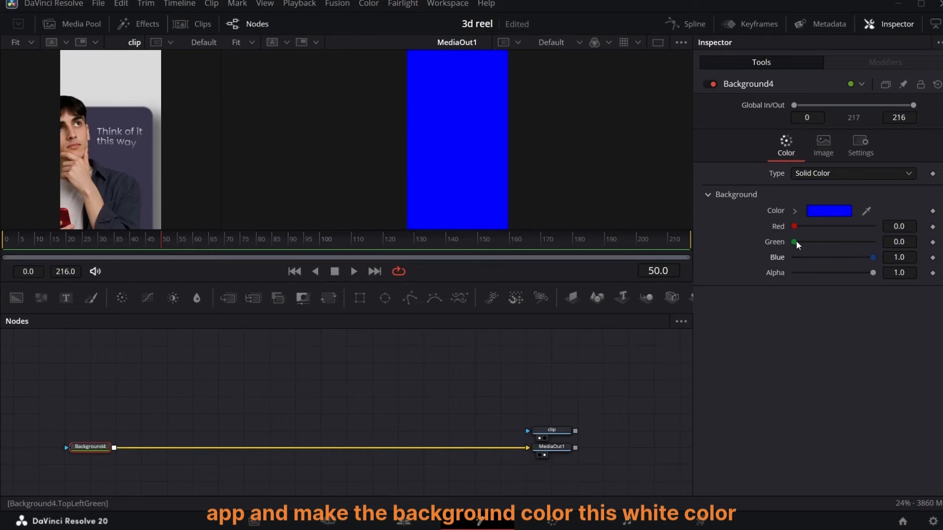
left_click_drag(796, 242, 873, 242)
left_click_drag(794, 227, 128, 118)
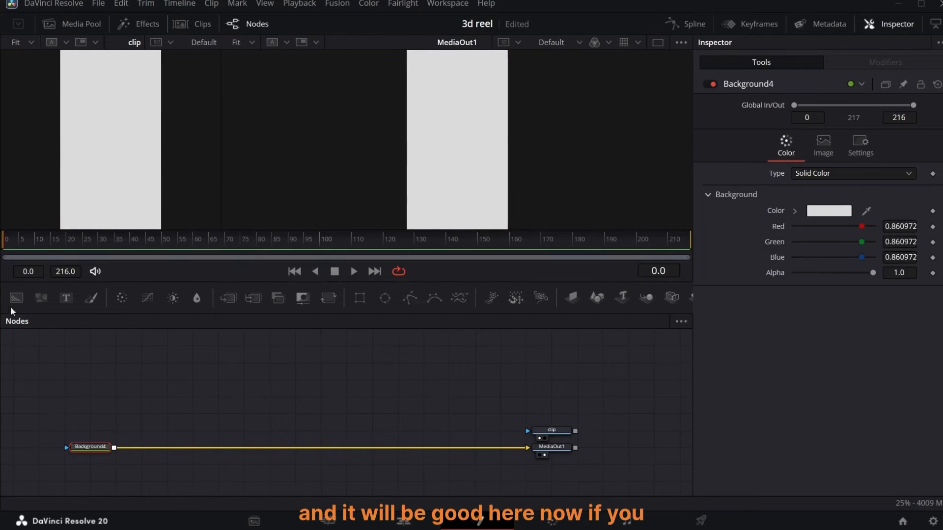
Examine the purple card and text in the reference clip around frames 19 to 21 at 25% viewer zoom
left_click_drag(23, 245, 65, 241)
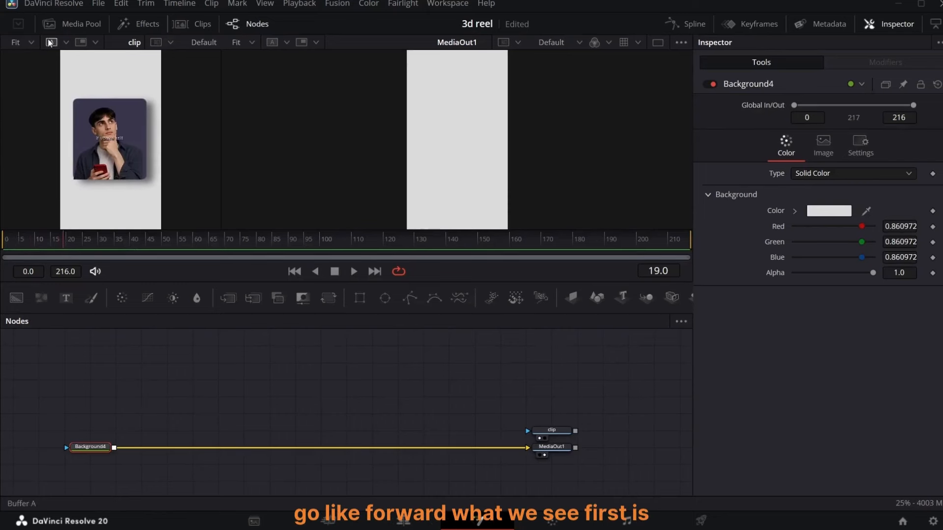
left_click(31, 43)
left_click(30, 58)
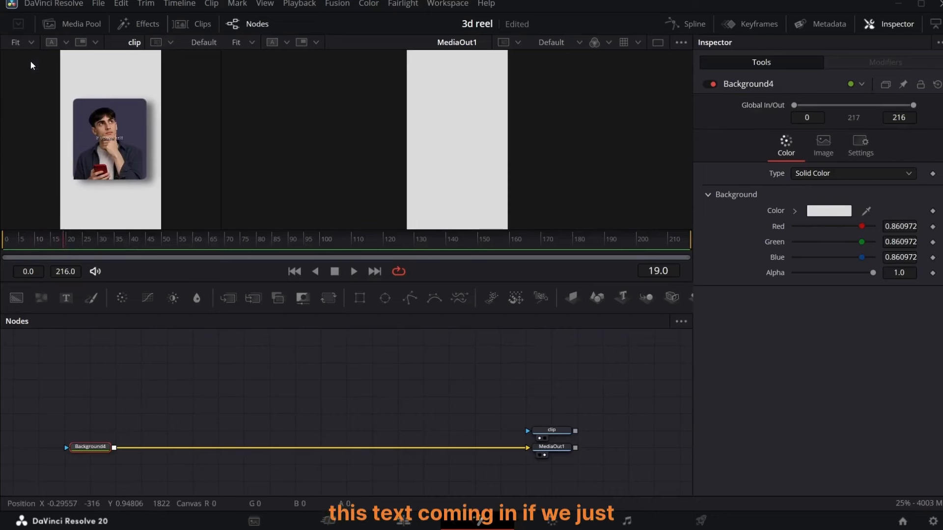
left_click(32, 43)
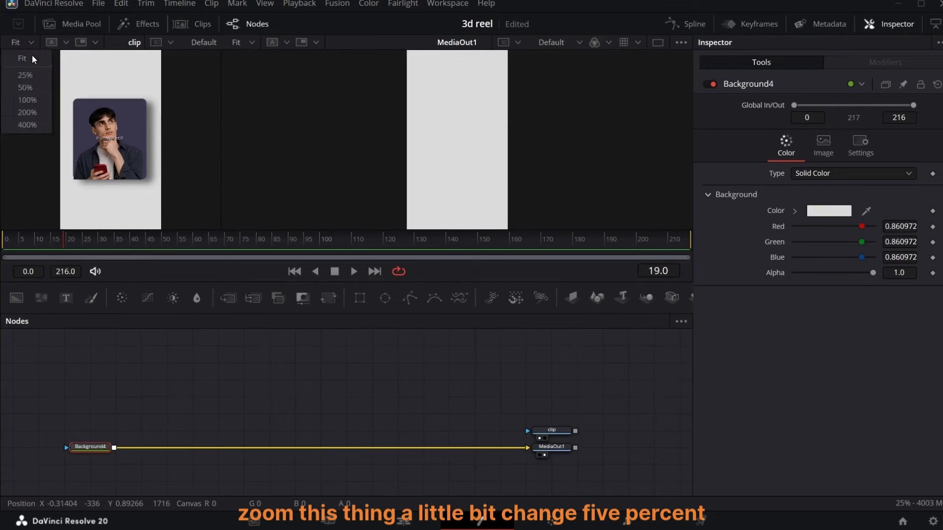
left_click(31, 68)
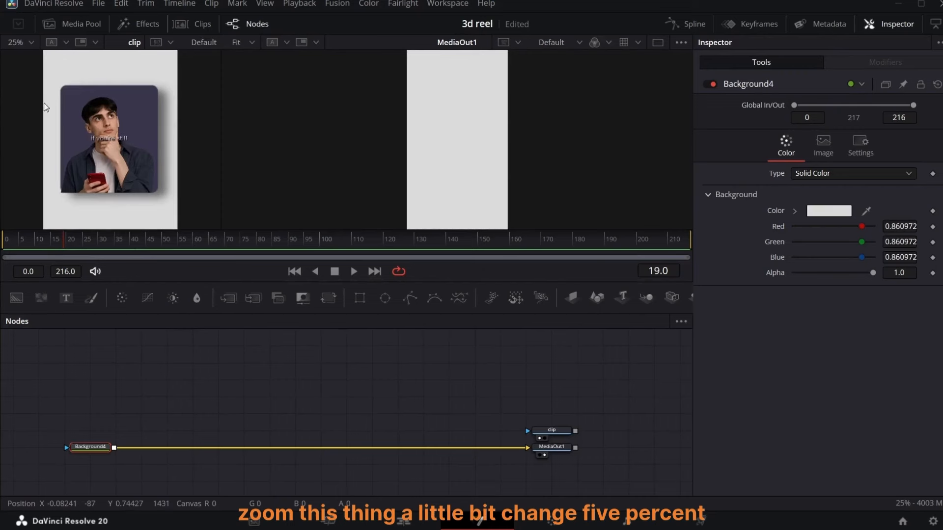
left_click(61, 246)
mouse_move(60, 244)
left_mouse_down()
mouse_move(20, 240)
mouse_move(122, 243)
mouse_move(69, 238)
left_mouse_up()
left_click(111, 160)
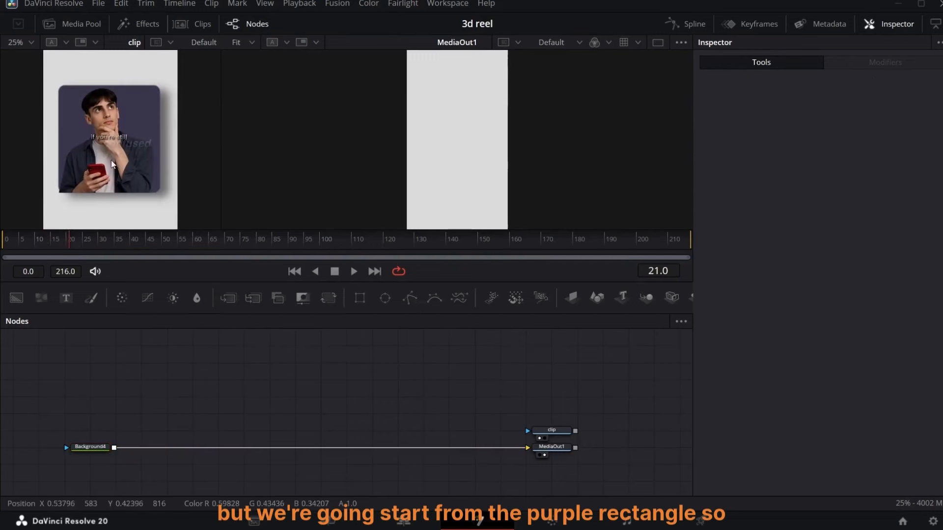
Merge two new Background nodes and attach a Rectangle mask to the foreground one
left_click_drag(17, 298, 89, 397)
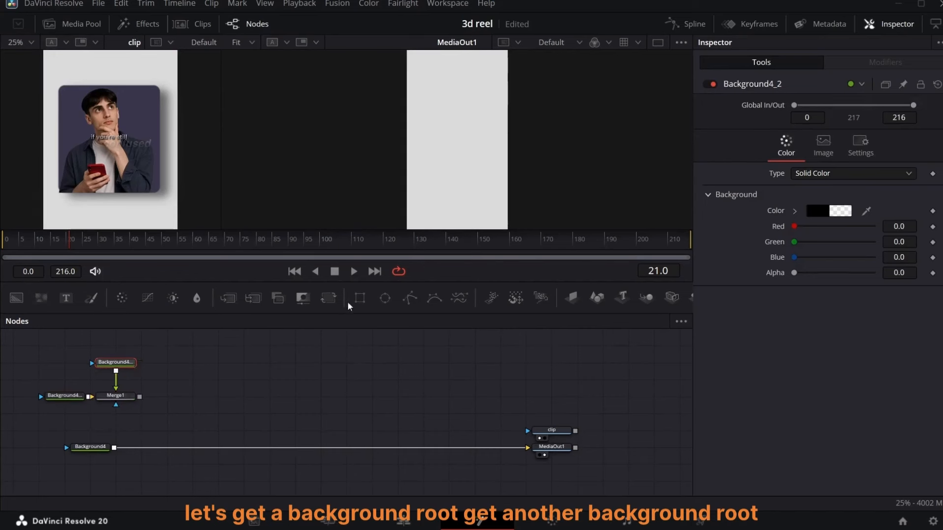
left_click(360, 298)
left_click_drag(148, 144, 147, 144)
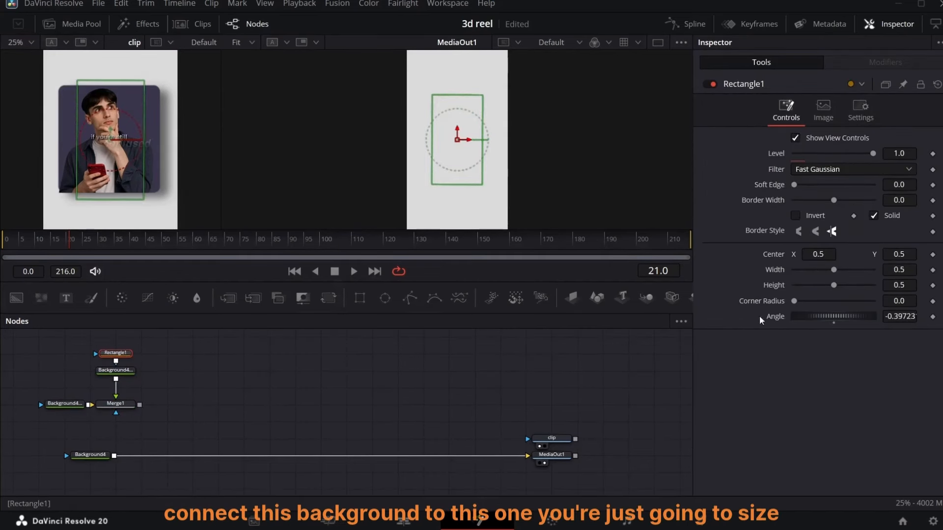
Match the rectangle mask to the card: angle 0, centre 0.493, 0.507, width 0.75, height 0.449 and corner radius 0.133
double_click(761, 318)
left_click_drag(893, 270, 937, 270)
left_click_drag(817, 255, 754, 287)
left_click_drag(901, 254, 900, 285)
left_click_drag(901, 301, 924, 301)
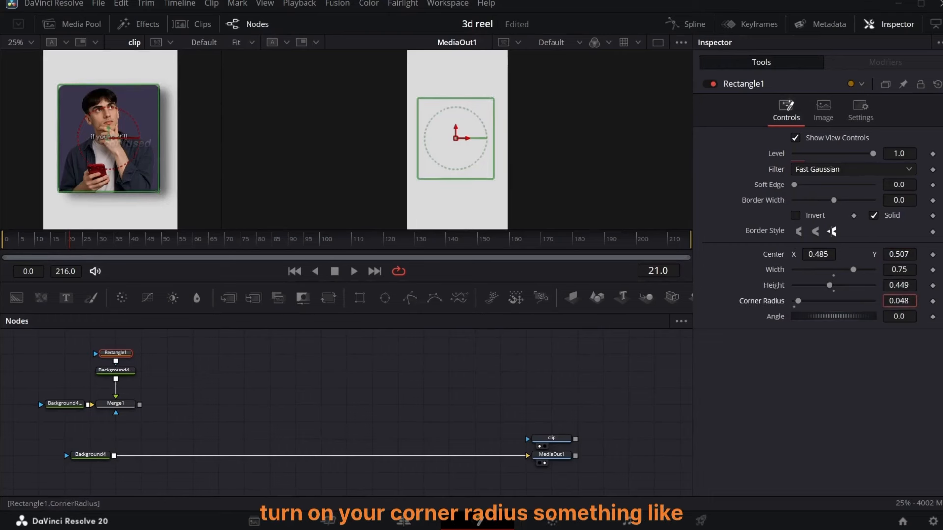
left_click_drag(820, 259, 826, 259)
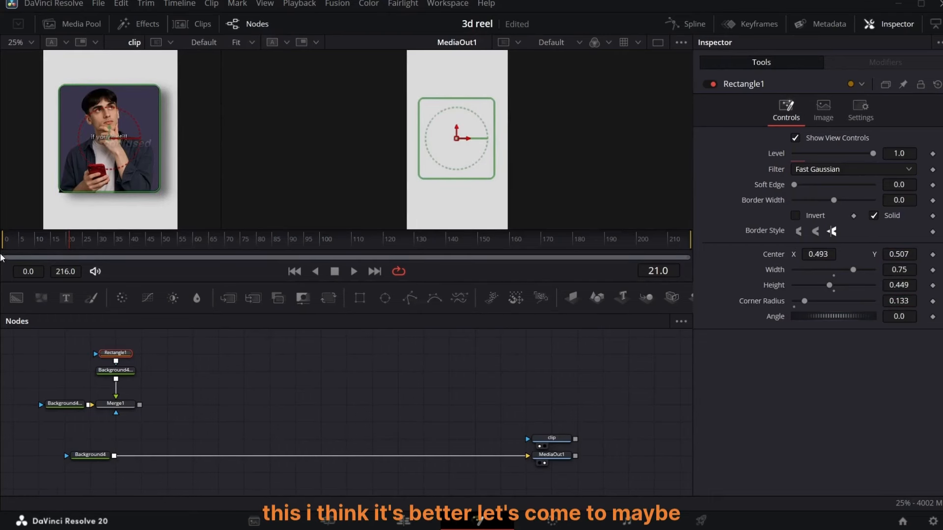
At frame 30, view Merge1 and colour the masked Background with the card's purple sampled from the clip, alpha 1.0
left_click_drag(73, 250, 96, 250)
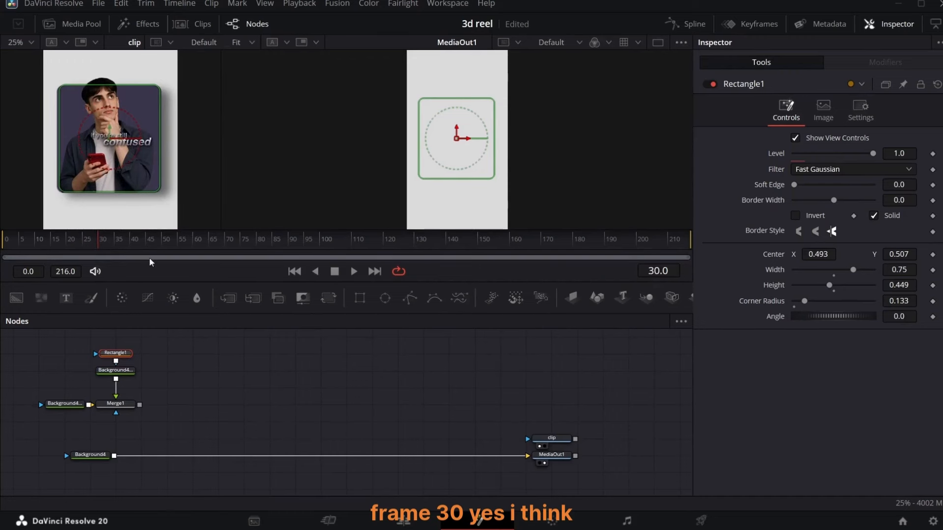
left_click(116, 371)
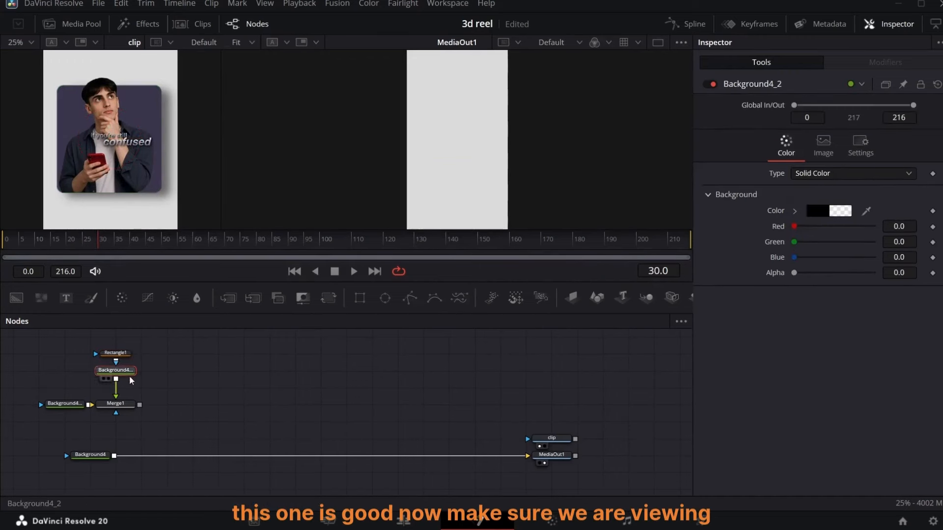
left_click(109, 413)
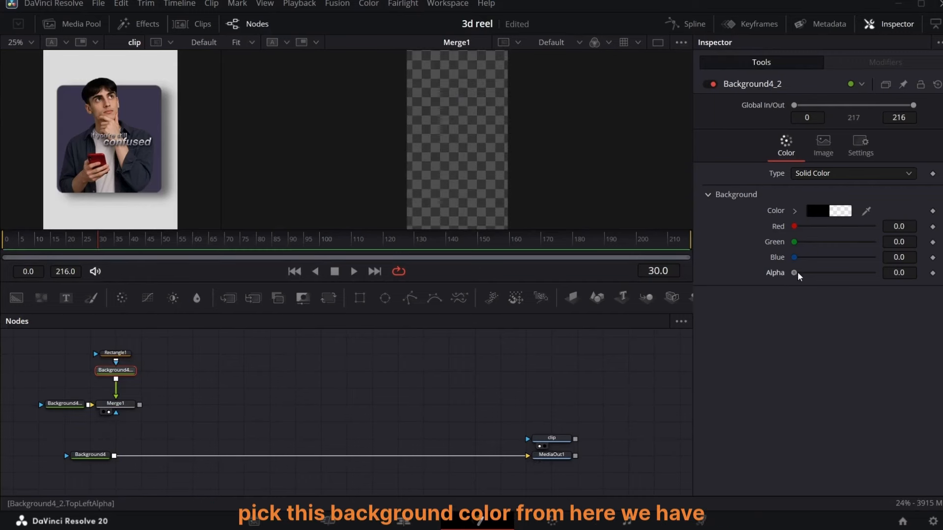
left_click_drag(866, 210, 141, 116)
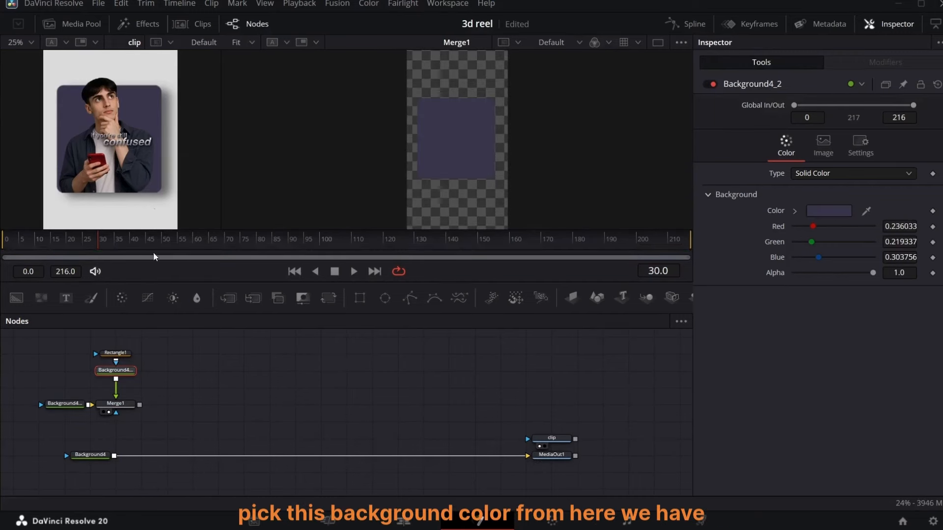
Refine the rectangle mask to centre X 0.488, width 0.769 and corner radius 0.191
left_click(115, 352)
left_click_drag(899, 301, 906, 301)
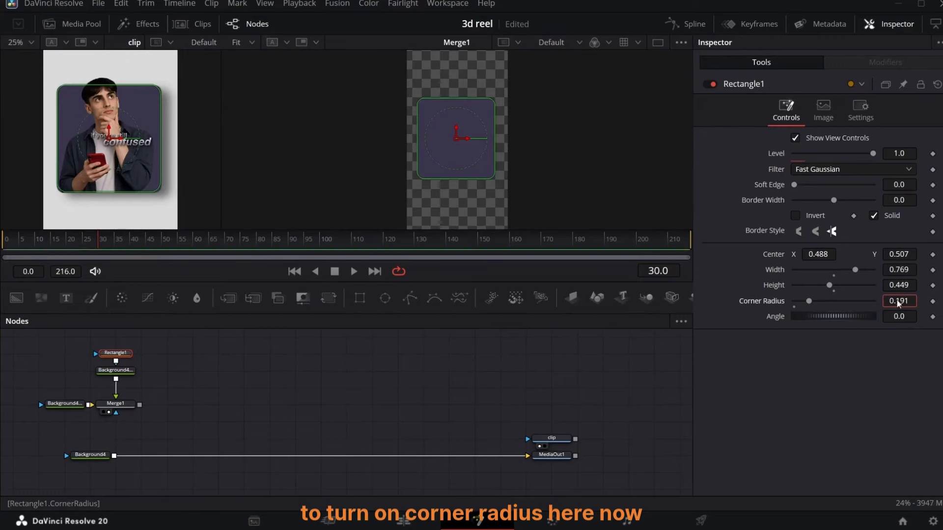
left_click(363, 413)
Insert a Drop Shadow node between the masked purple Background and Merge1
left_click(123, 372)
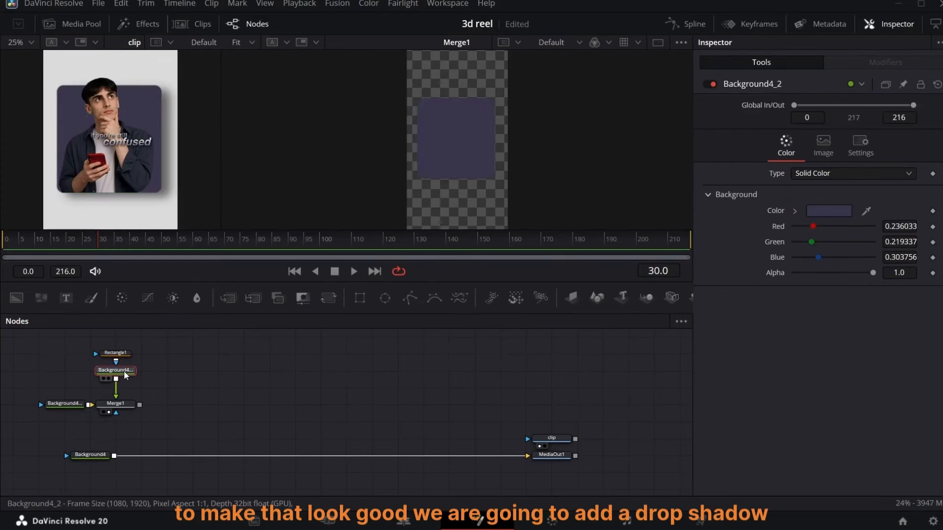
key("shift+space")
type("drop")
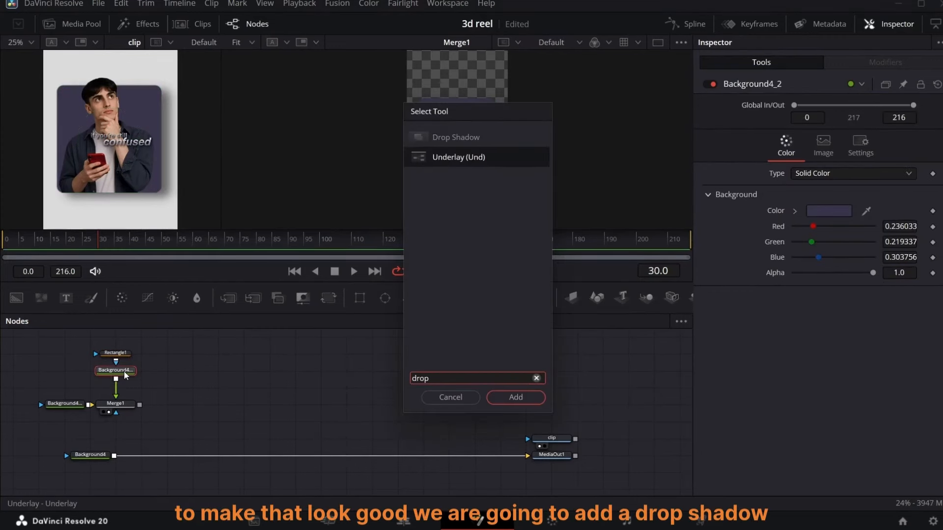
left_click(510, 134)
left_click(511, 397)
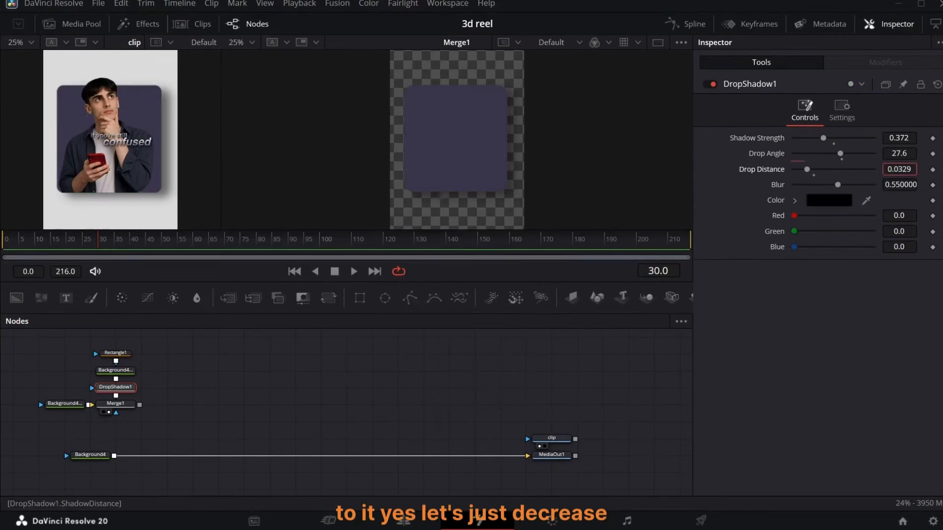
Set the card's drop shadow to strength 0.708, drop angle 27.6 and drop distance 0.0154
left_click_drag(899, 138, 834, 138)
mouse_move(899, 153)
left_mouse_down()
mouse_move(912, 153)
mouse_move(886, 154)
left_mouse_up()
mouse_move(898, 138)
left_mouse_down()
mouse_move(940, 138)
mouse_move(897, 135)
left_mouse_up()
left_click_drag(899, 170, 894, 170)
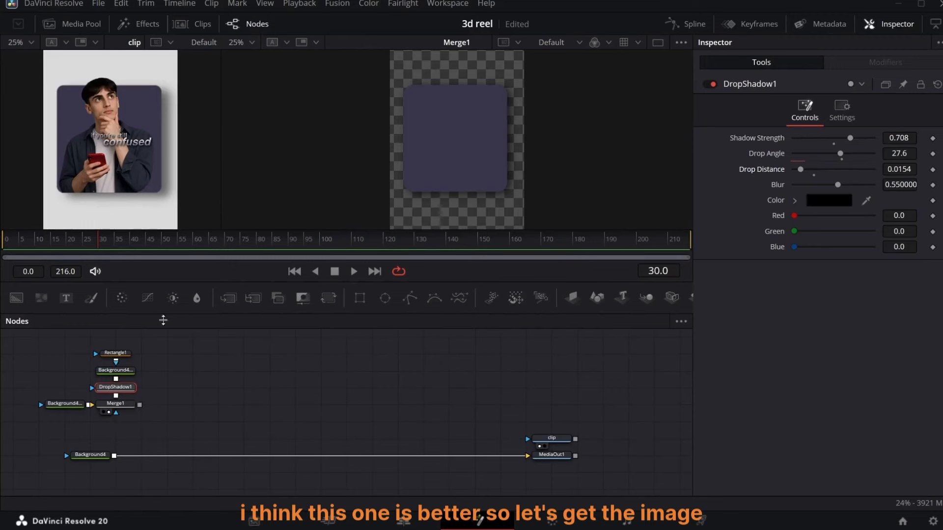
Bring stil con.png from the media pool into the node graph, merge it over Merge1 and view Merge2
left_click(81, 23)
left_click_drag(208, 152, 193, 354)
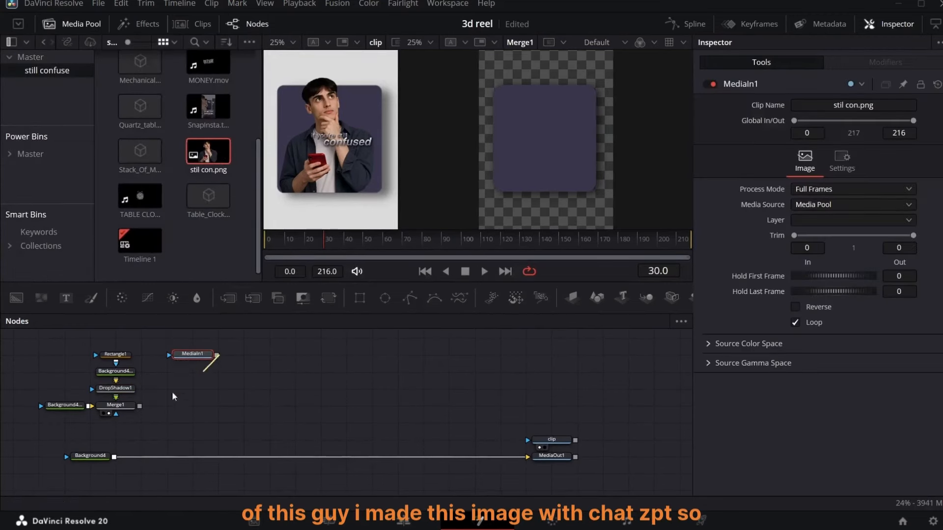
left_click_drag(173, 396, 140, 406)
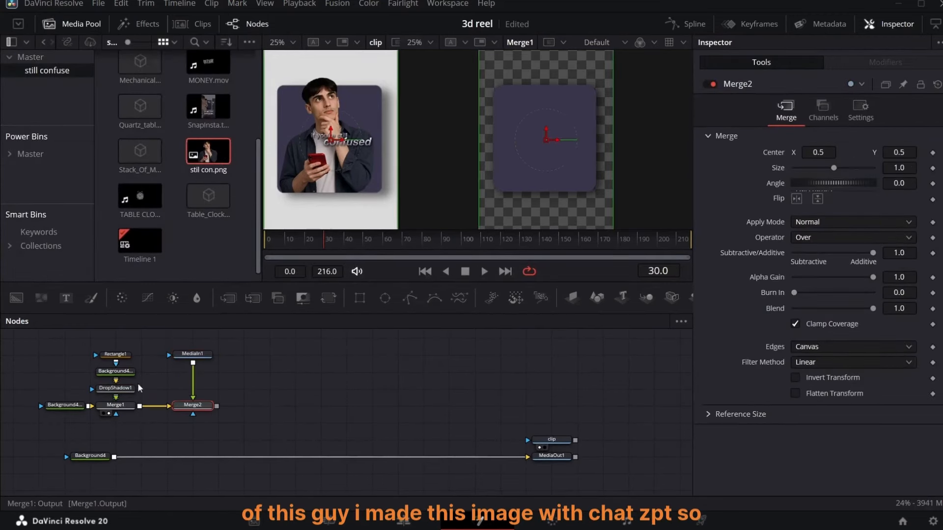
left_click(80, 26)
left_click(185, 413)
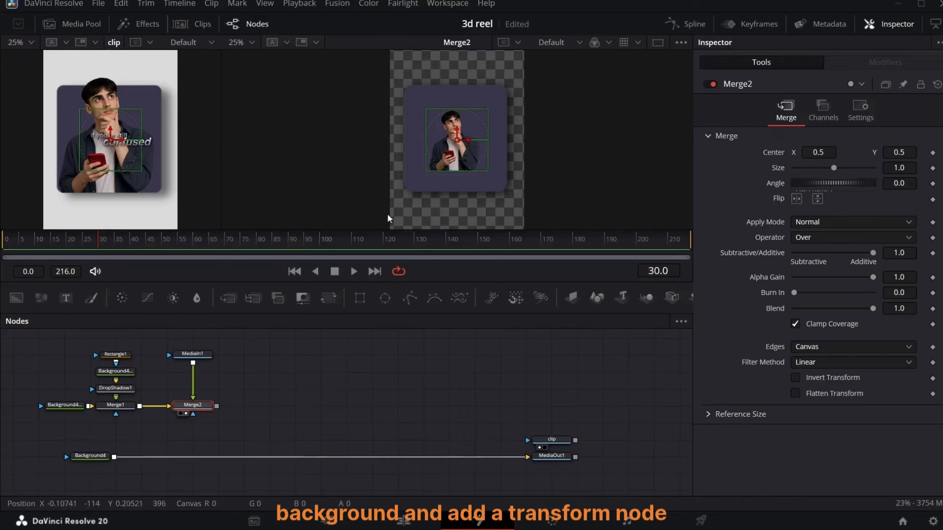
Add a Transform node to the stil con.png image with size 1.922 and centre 0.552, 0.626
left_click(191, 354)
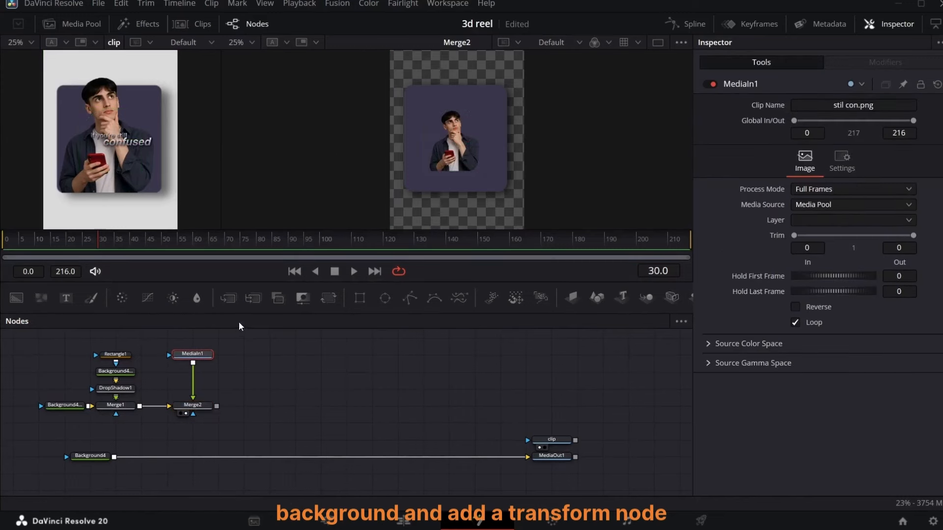
left_click(334, 298)
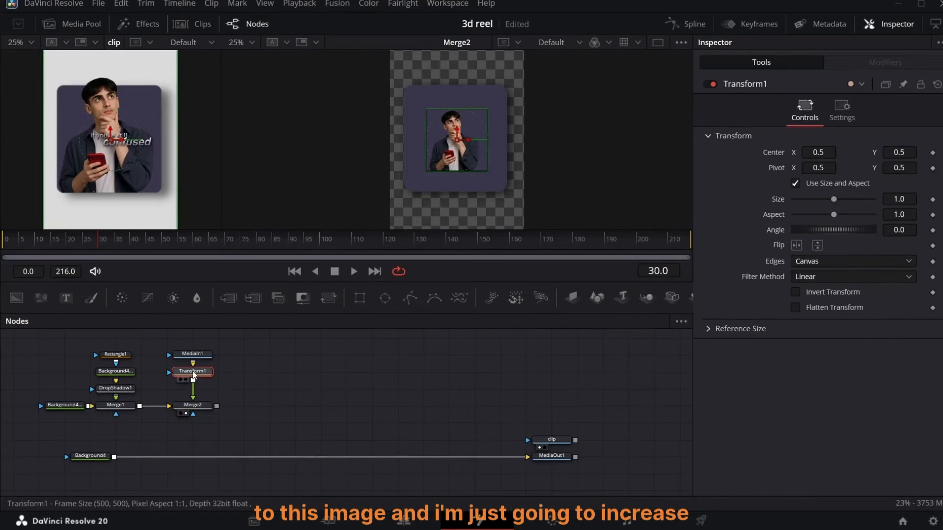
mouse_move(898, 199)
left_mouse_down()
mouse_move(916, 190)
mouse_move(908, 197)
left_mouse_up()
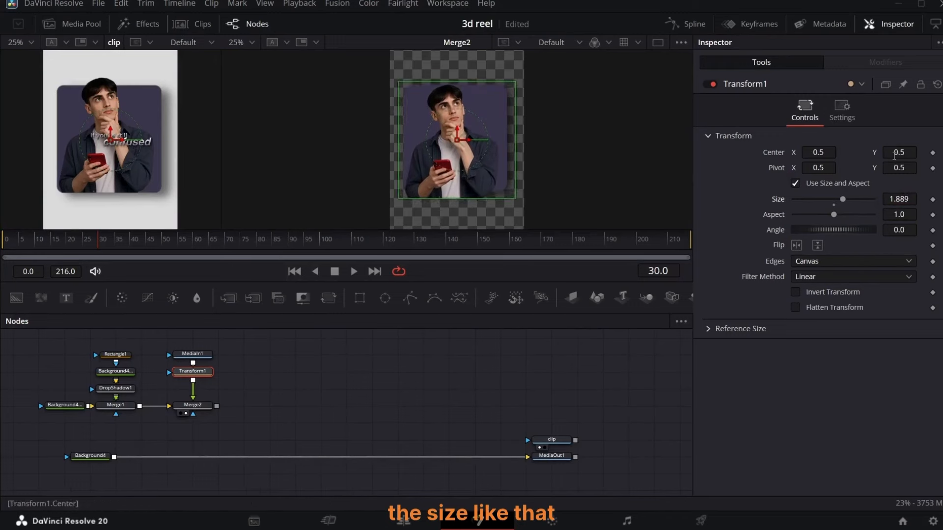
left_click_drag(893, 153, 899, 153)
left_click_drag(816, 153, 827, 151)
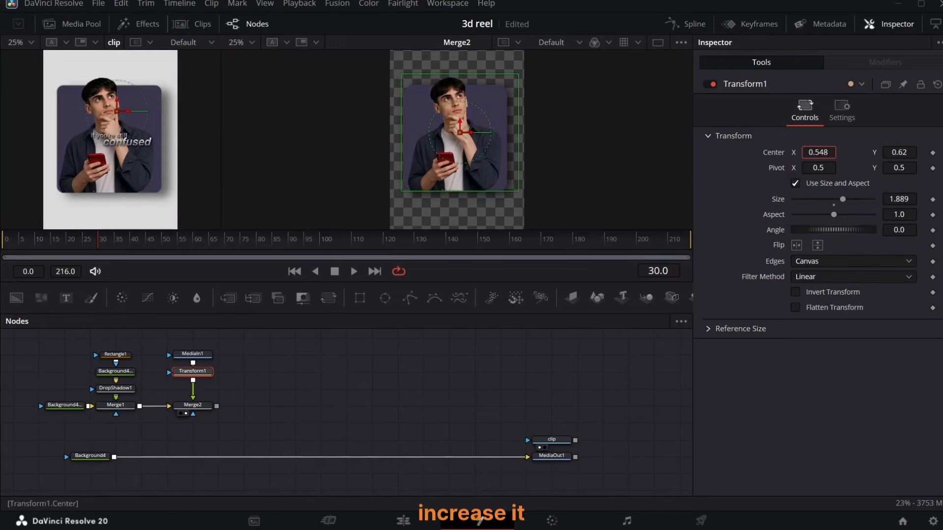
left_click_drag(899, 152, 901, 153)
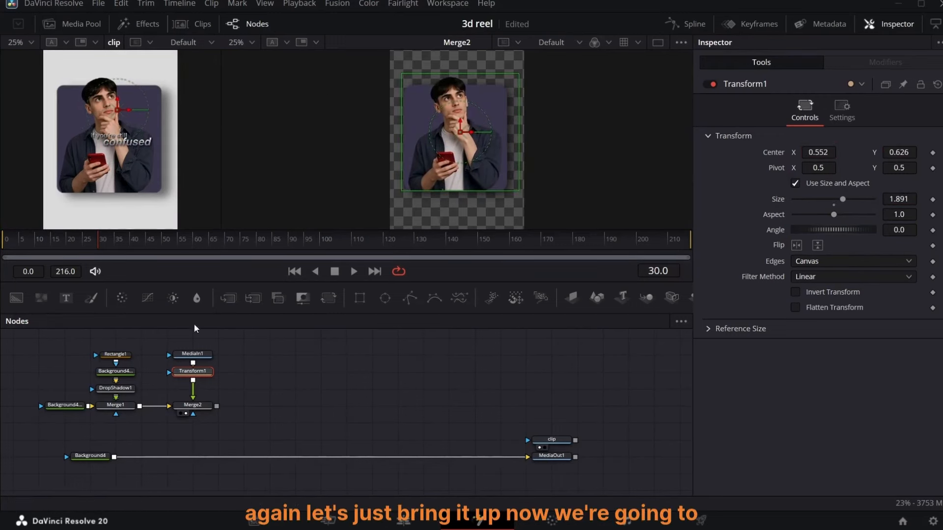
left_click(238, 42)
left_click(241, 90)
left_click(434, 378)
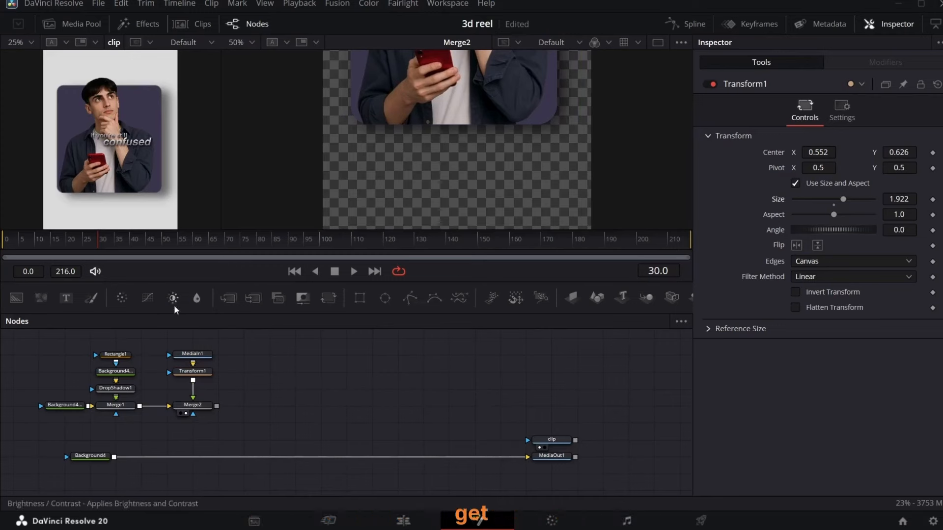
Duplicate the card's Rectangle mask and connect the copy as the mask of Merge2
left_click(119, 354)
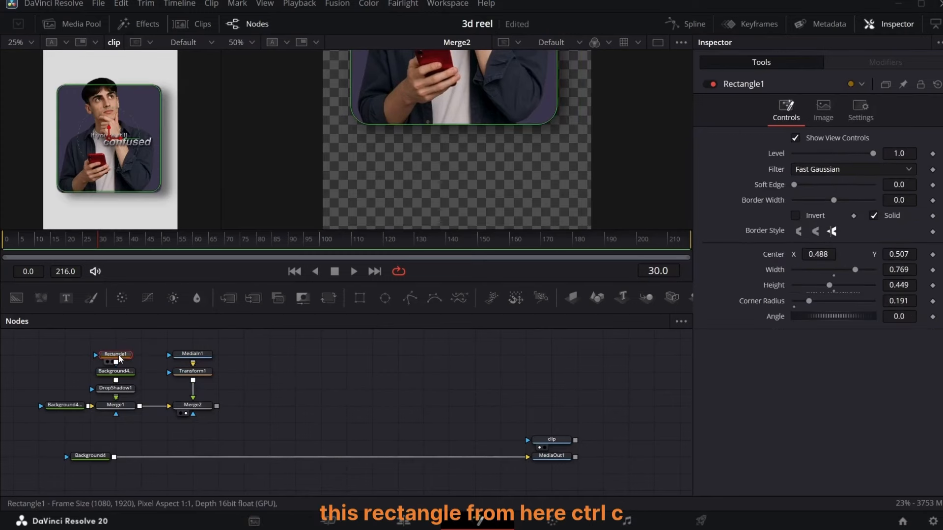
key("ctrl+v")
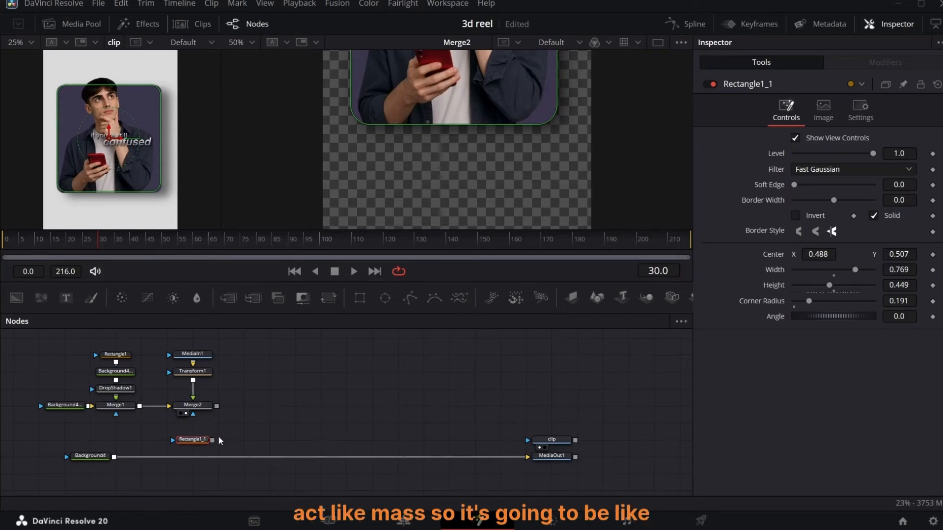
left_click_drag(213, 441, 193, 414)
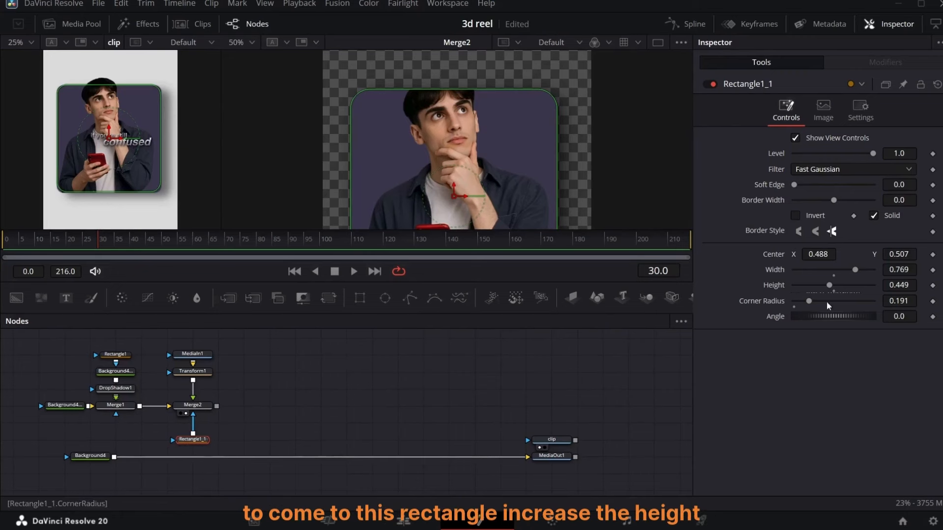
Set the copied rectangle mask's height to 0.573 and centre Y to 0.572 so the head extends above the card
left_click_drag(900, 288, 932, 289)
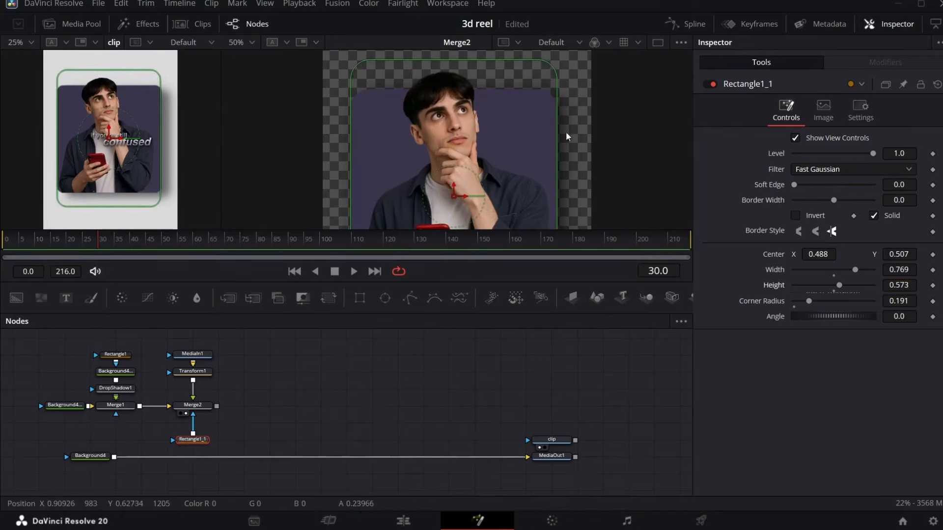
scroll(565, 121, "down", 3)
scroll(569, 114, "down", 2)
left_click_drag(892, 254, 909, 254)
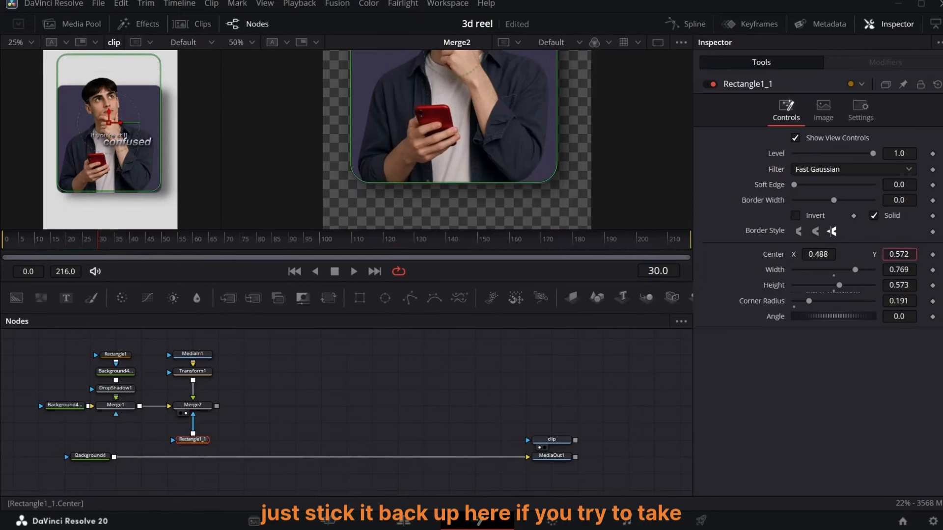
Try raising the image's vertical centre in Transform1 to test how the mask crops it
left_click(473, 374)
left_click(193, 372)
left_click_drag(900, 153, 933, 153)
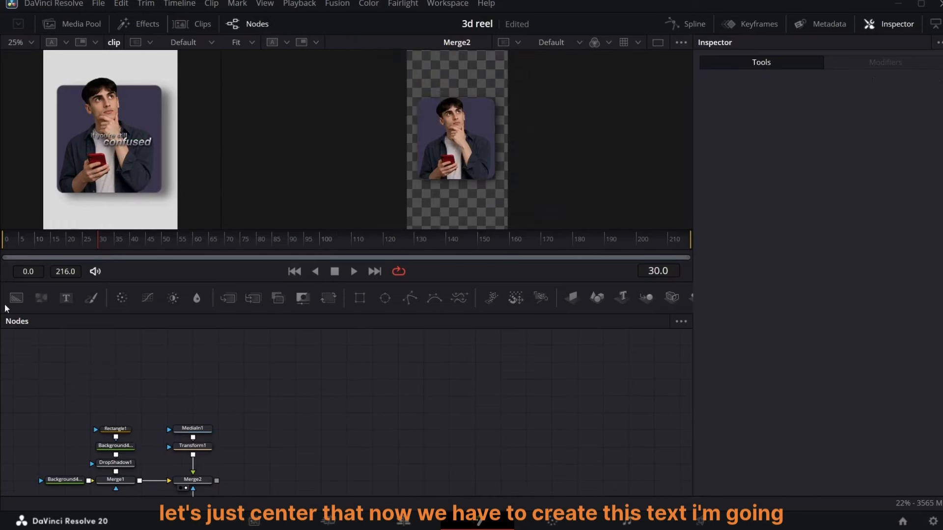
Add a new transparent Background with a Text+ node merged over it, reading "if you're still"
left_click_drag(16, 298, 243, 452)
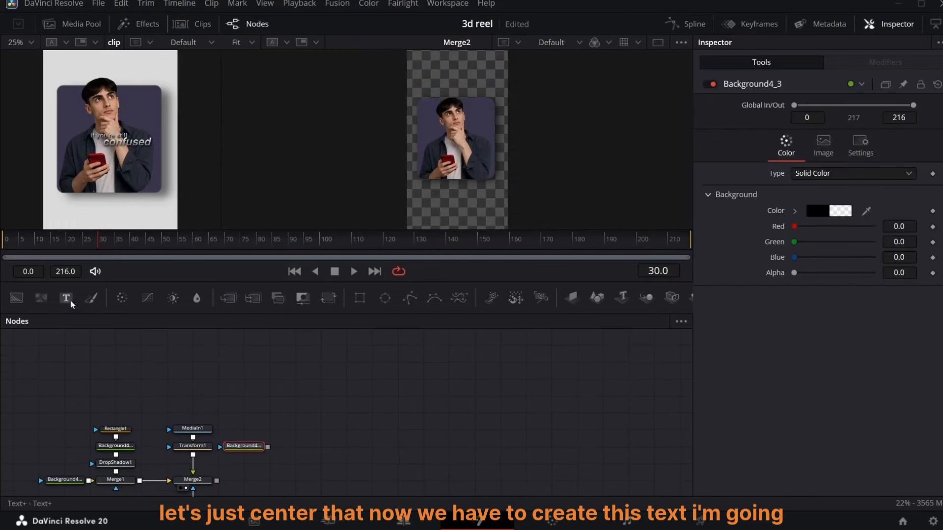
left_click_drag(66, 298, 268, 447)
left_click(745, 203)
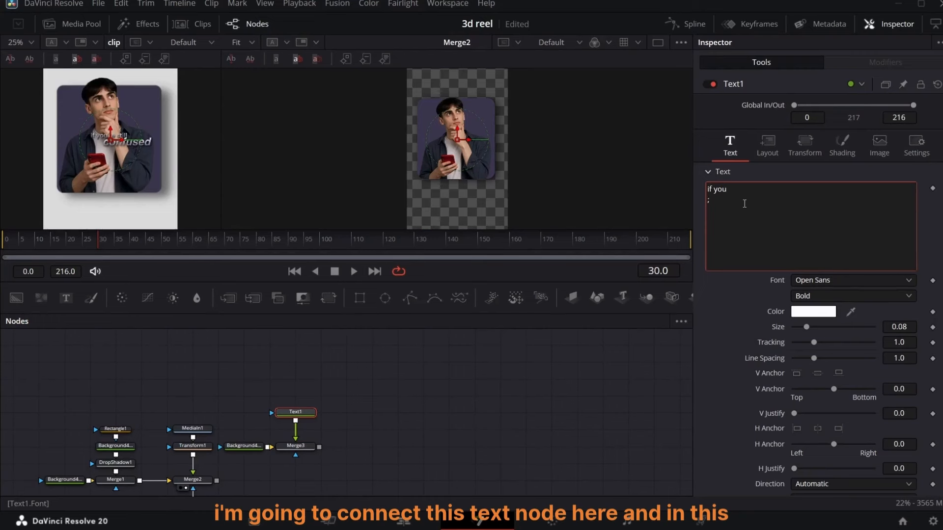
type("'re still")
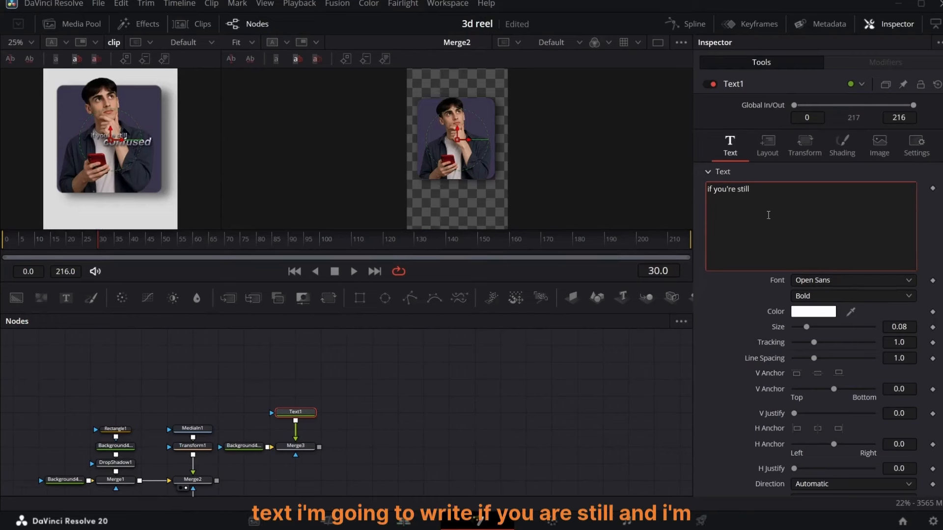
Duplicate the text node and change the copy's text to "confused"
key("ctrl+c")
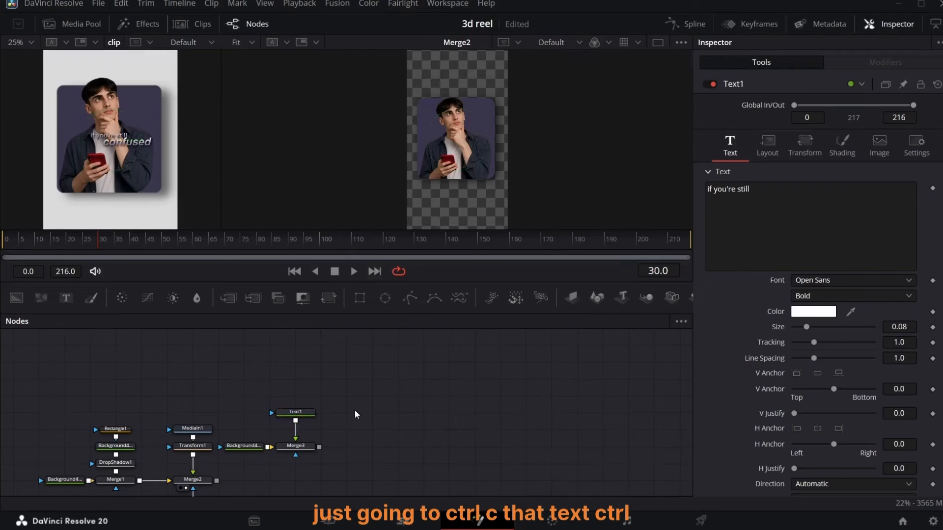
key("ctrl+v")
left_click(789, 192)
type("c")
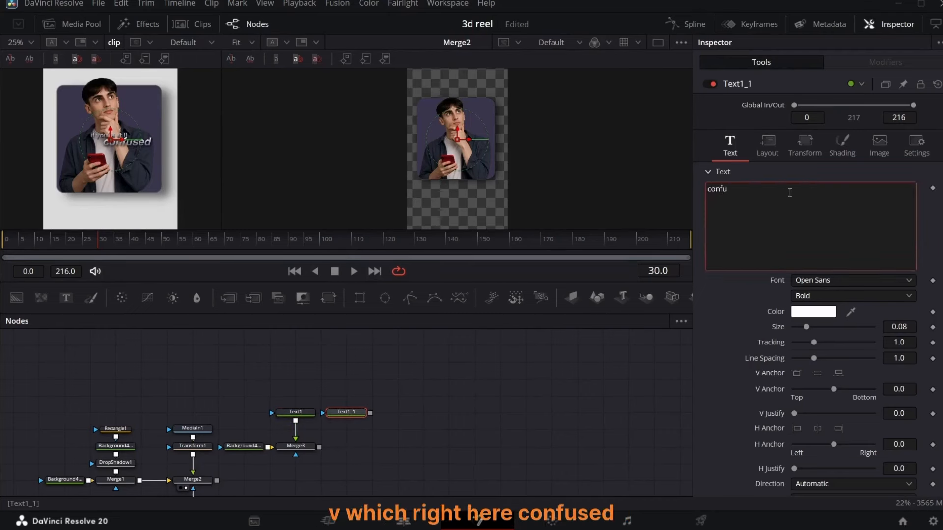
type("onfused")
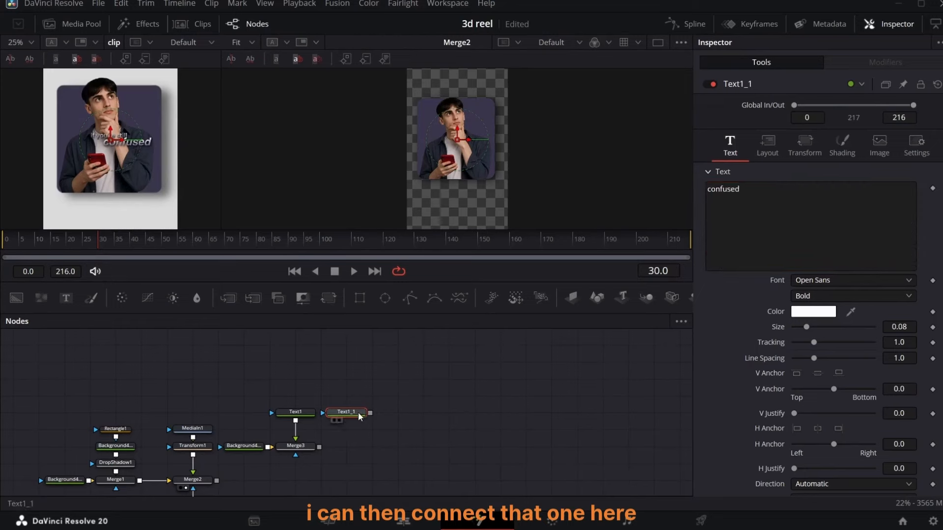
Merge the "if you're still" text over "confused", feed that into Merge3 and merge the result over Merge2
left_click_drag(303, 414, 304, 362)
left_click_drag(338, 413, 295, 372)
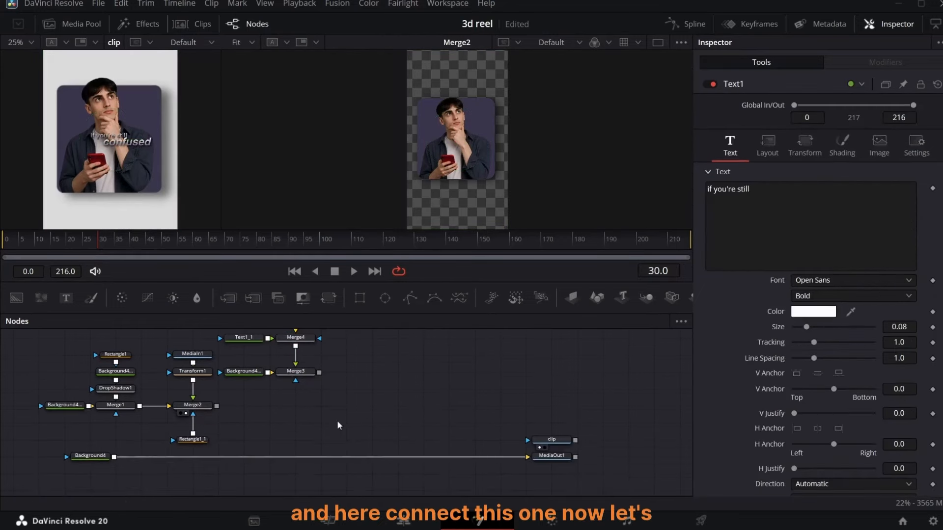
left_click_drag(320, 372, 216, 406)
scroll(379, 380, "up", 3)
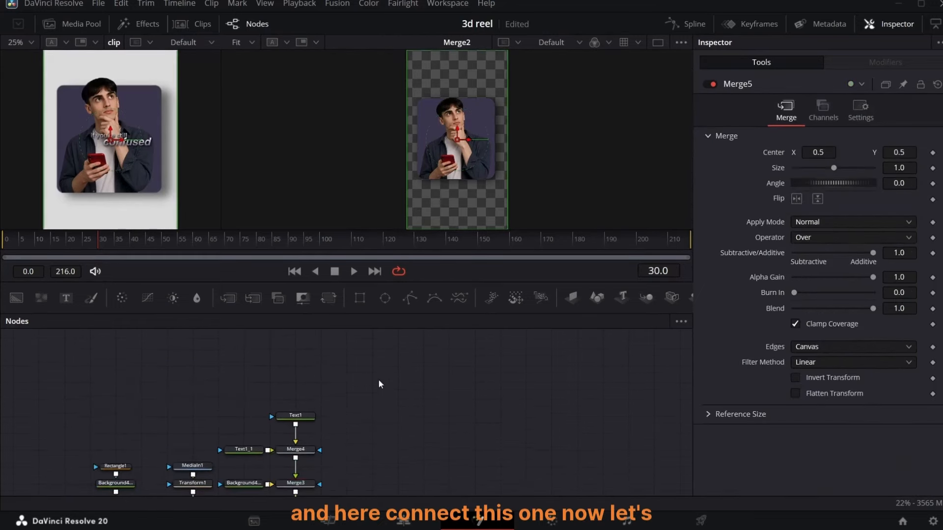
Set the "if you're still" text's font to Poppins in the Medium style
left_click(298, 378)
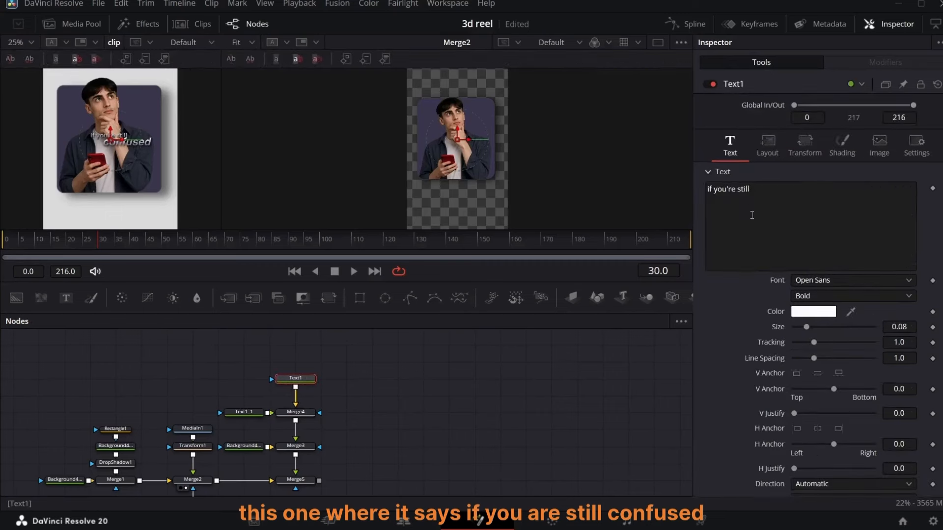
left_click(841, 281)
scroll(835, 139, "down", 5)
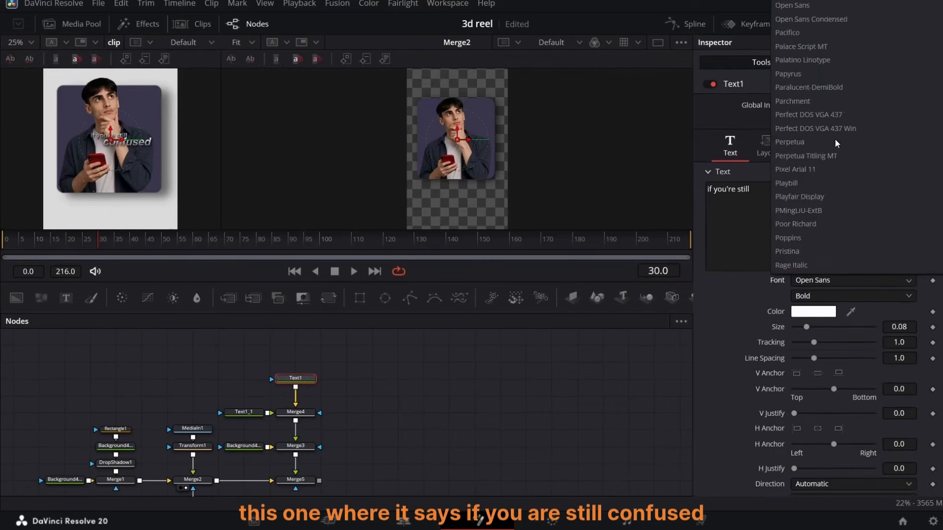
scroll(815, 175, "up", 3)
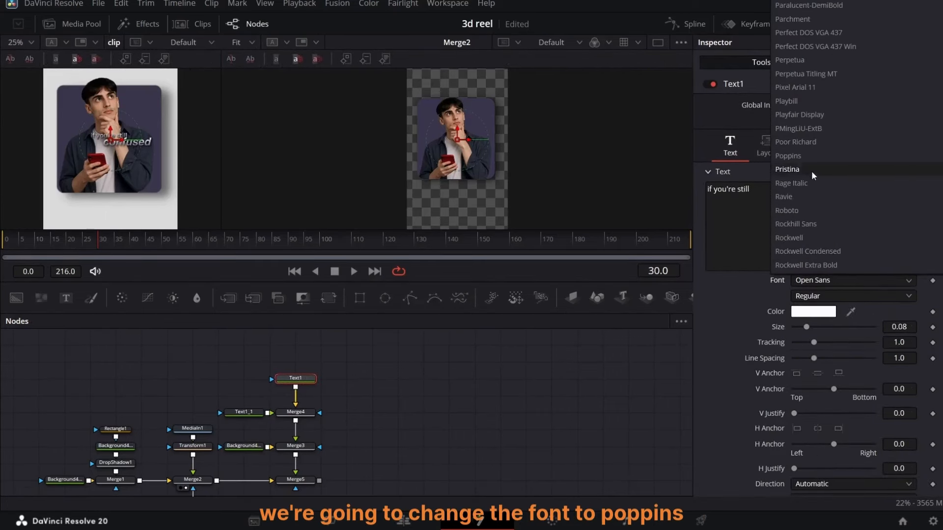
left_click(804, 153)
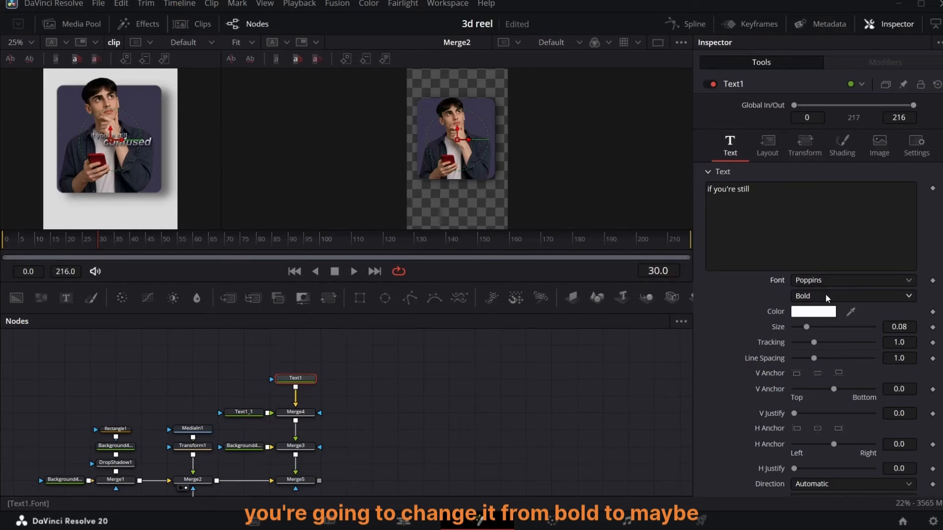
left_click(826, 296)
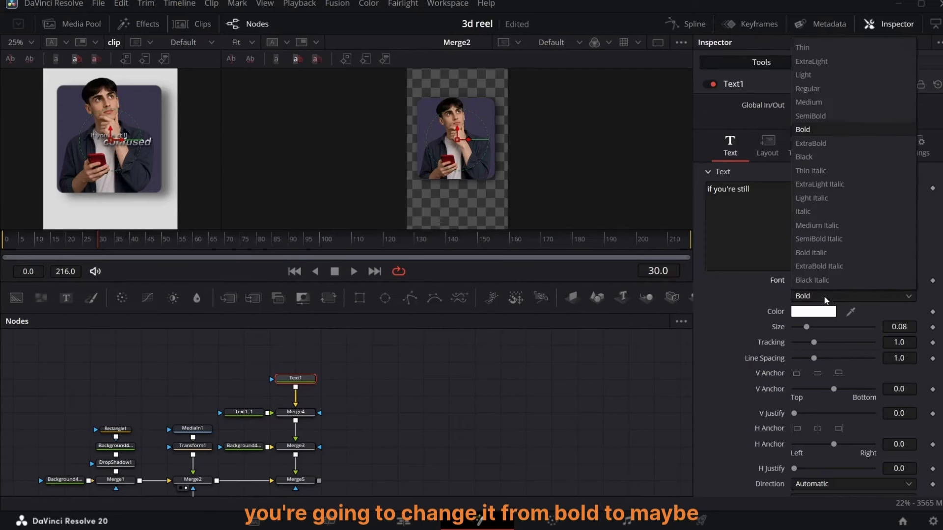
left_click(832, 103)
Show Merge5 in the second viewer at 50% zoom and disable Merge4 to isolate the "if you're still" text
left_click(286, 489)
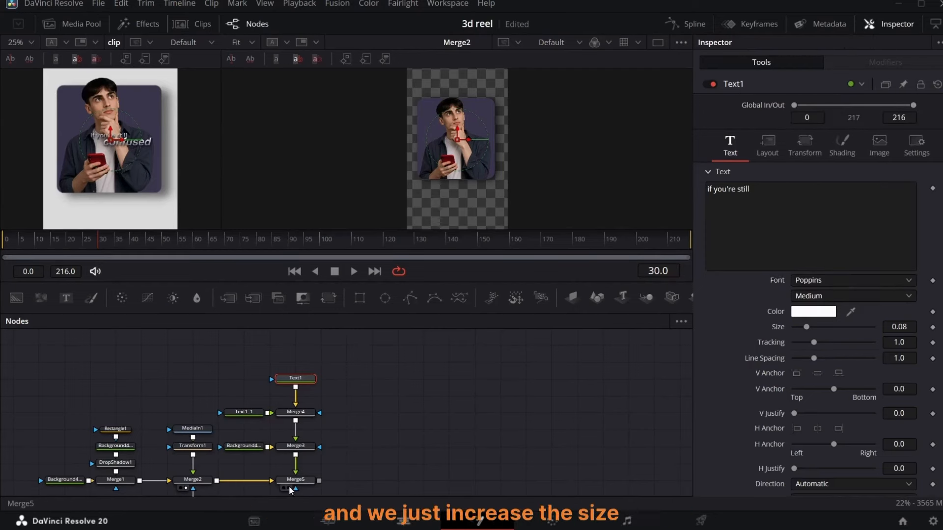
left_click(248, 43)
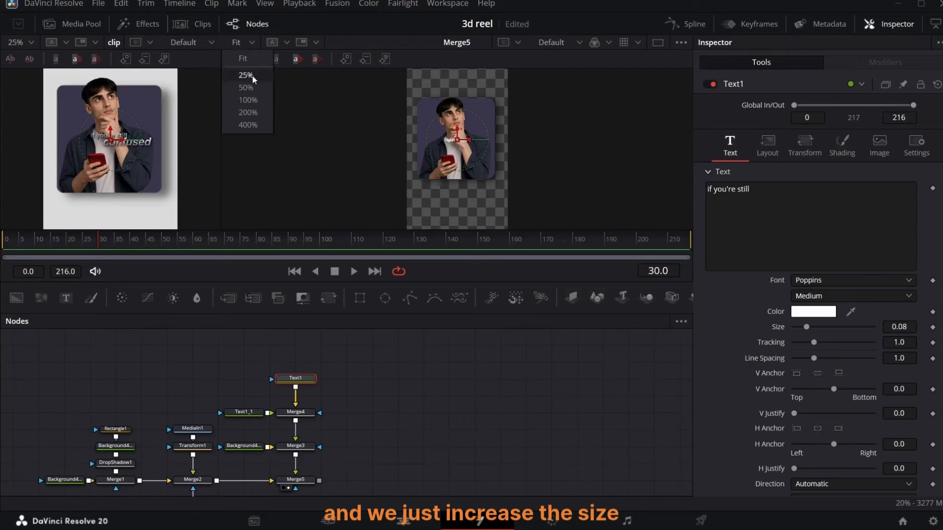
left_click(246, 88)
left_click(296, 412)
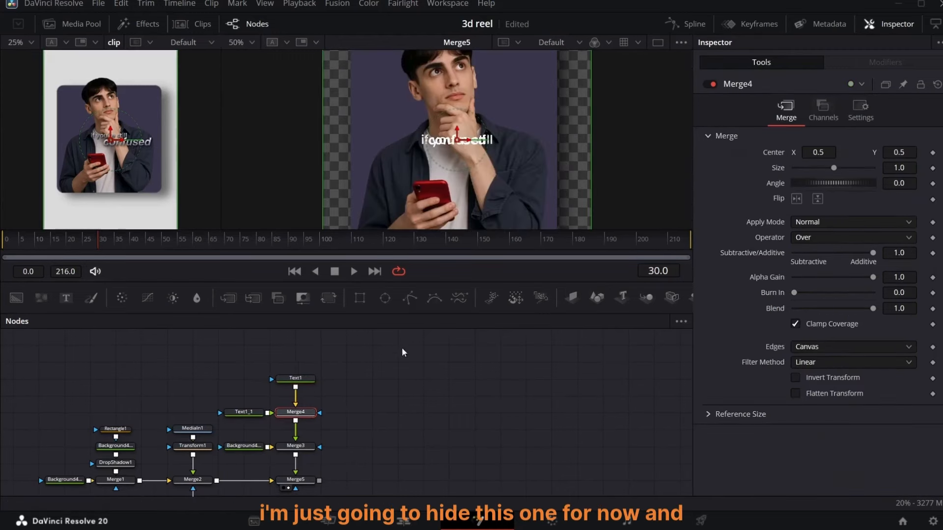
key("ctrl+p")
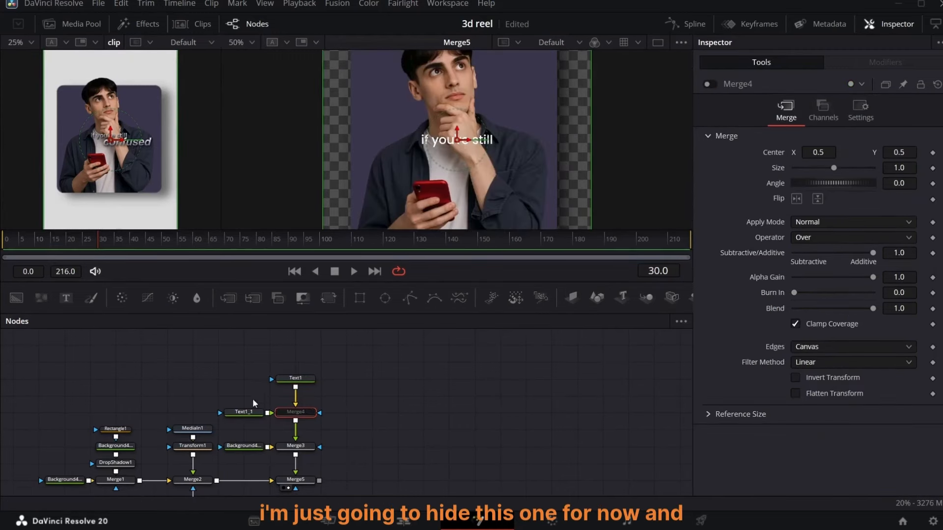
Give the "if you're still" text a gradient fill and sample the card's dark purple as its start colour
left_click(295, 378)
left_click(346, 335)
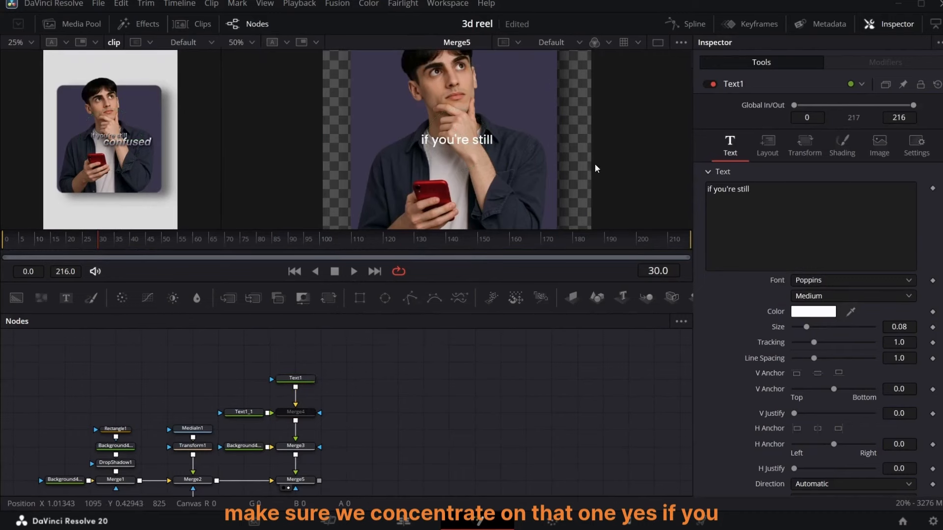
left_click(842, 146)
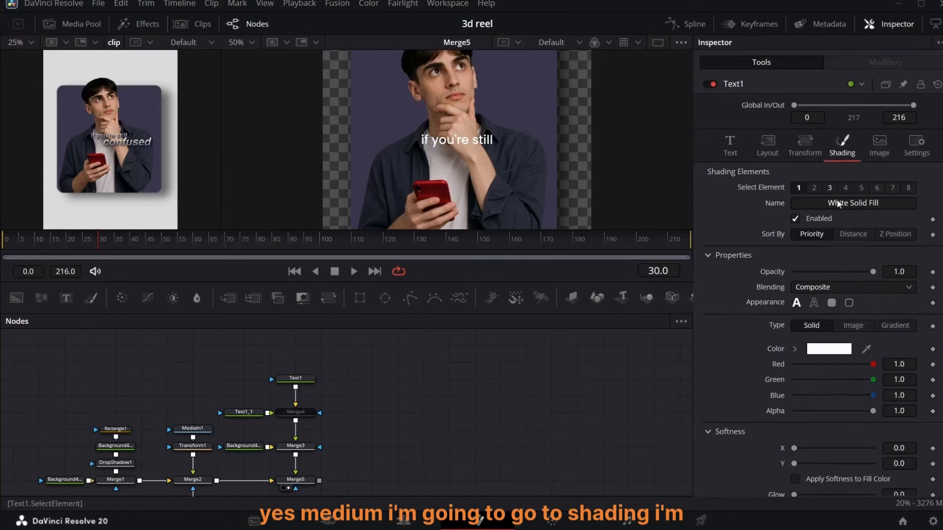
left_click(895, 325)
mouse_move(867, 385)
left_mouse_down()
mouse_move(555, 61)
mouse_move(380, 155)
left_mouse_up()
mouse_move(789, 356)
left_mouse_down()
mouse_move(813, 358)
mouse_move(788, 357)
left_mouse_up()
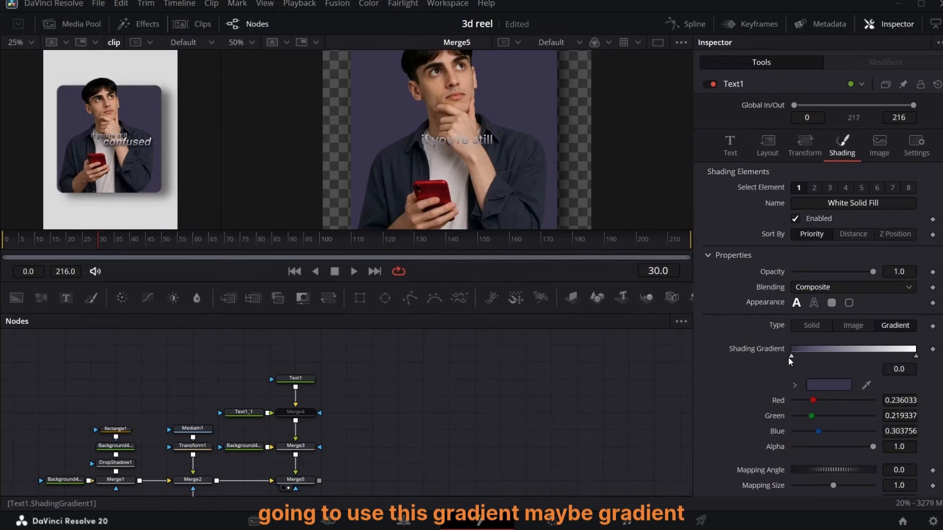
Try a dark grey end colour for the text's gradient, then undo it
left_click(915, 357)
left_click(828, 385)
left_click(625, 268)
left_click(604, 370)
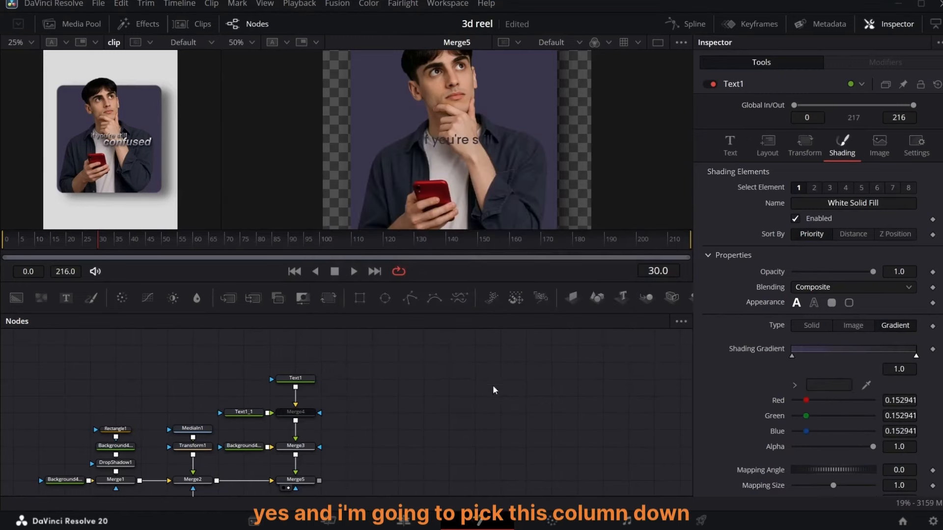
key("ctrl+z")
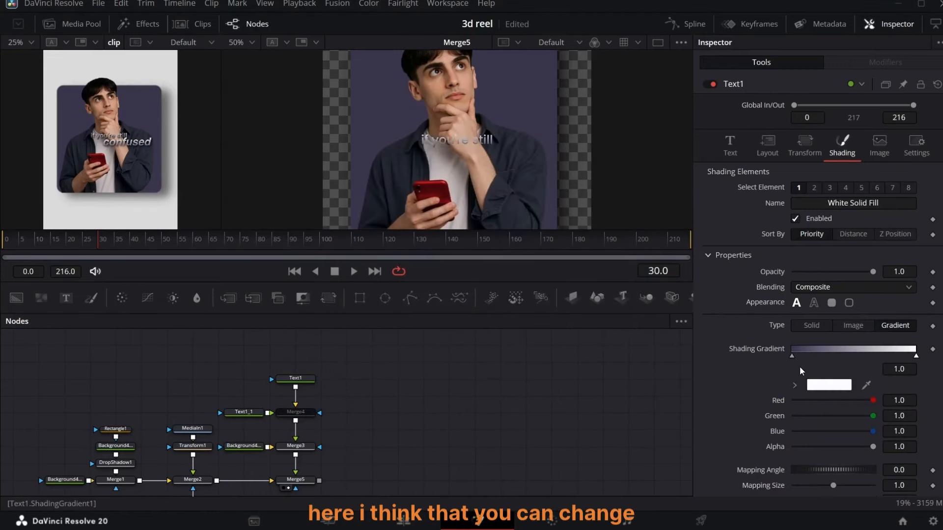
key("ctrl+z")
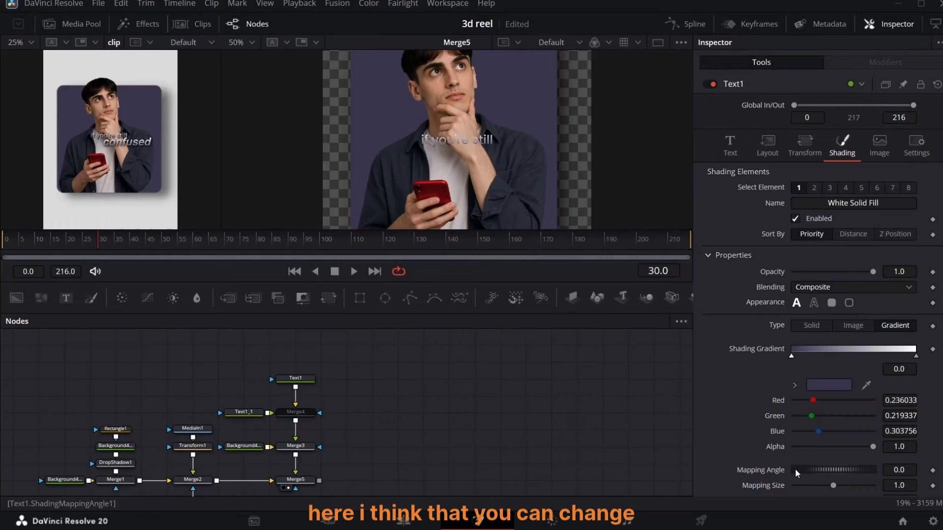
Lighten the gradient's start colour to a purple with red 0.509803, green 0.474509 and blue 0.654901
left_click(811, 385)
left_click(625, 224)
left_click(604, 371)
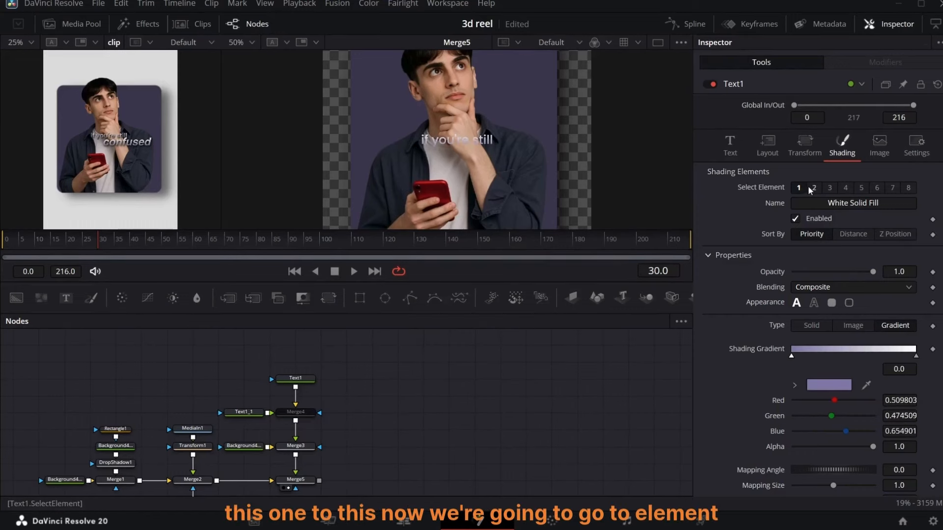
Enable shading element 2 as an outline with thickness 0.0496, colour #120000 and X and Y softness of 20
left_click(814, 188)
left_click(795, 219)
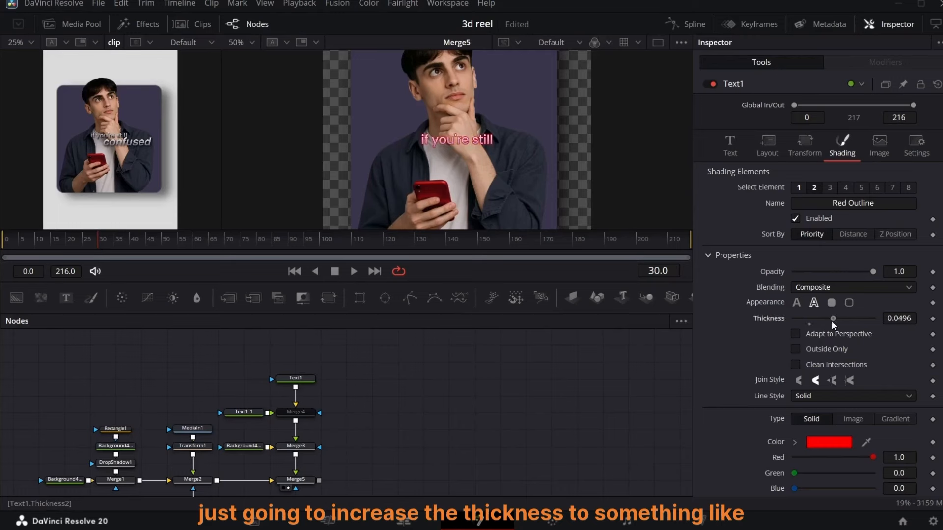
left_click(830, 442)
left_click(625, 266)
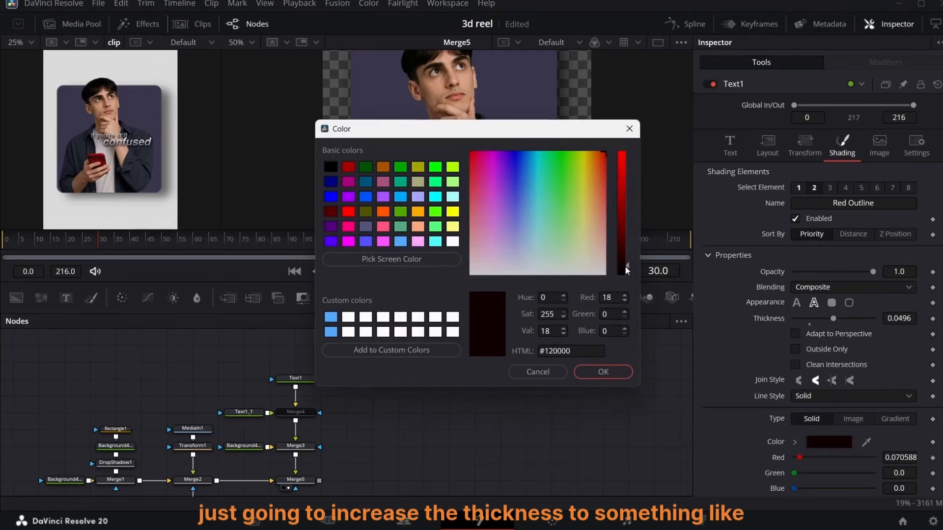
left_click(616, 373)
scroll(863, 308, "down", 5)
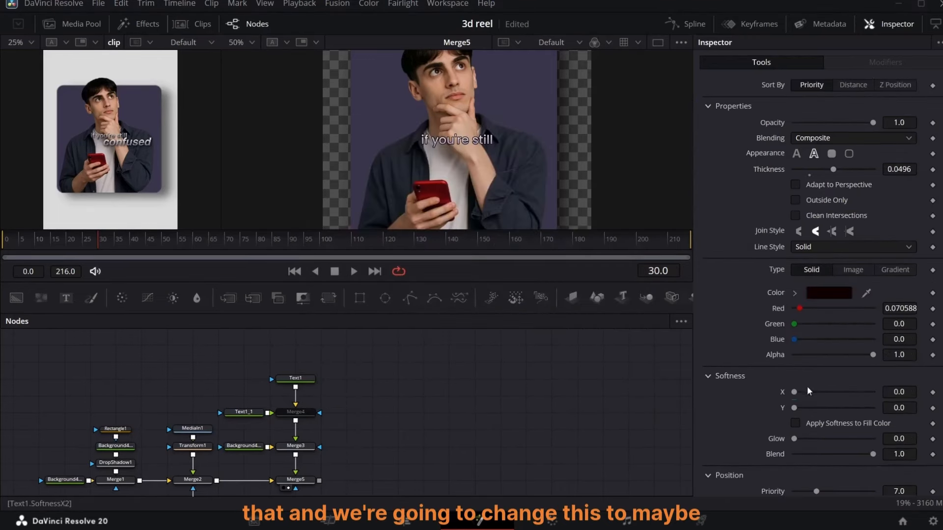
left_click_drag(799, 408, 875, 408)
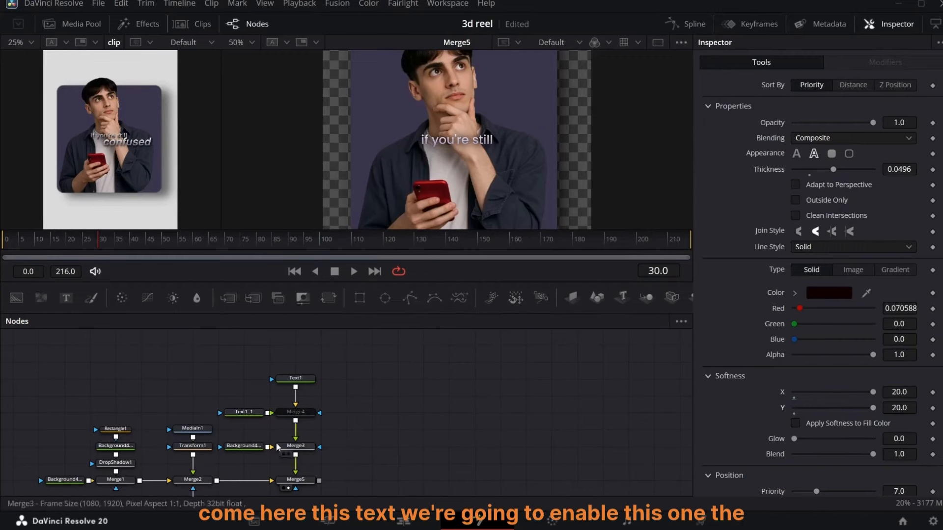
Re-enable Merge4 and set the "confused" text's font to Helvetica in the Bold Oblique style
left_click(244, 412)
left_click(304, 415)
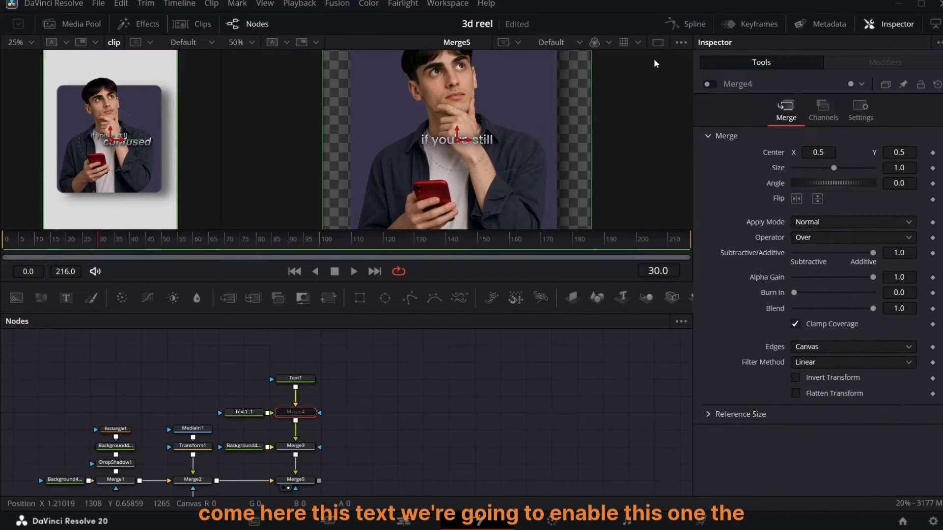
left_click(244, 412)
left_click(853, 280)
scroll(838, 161, "down", 10)
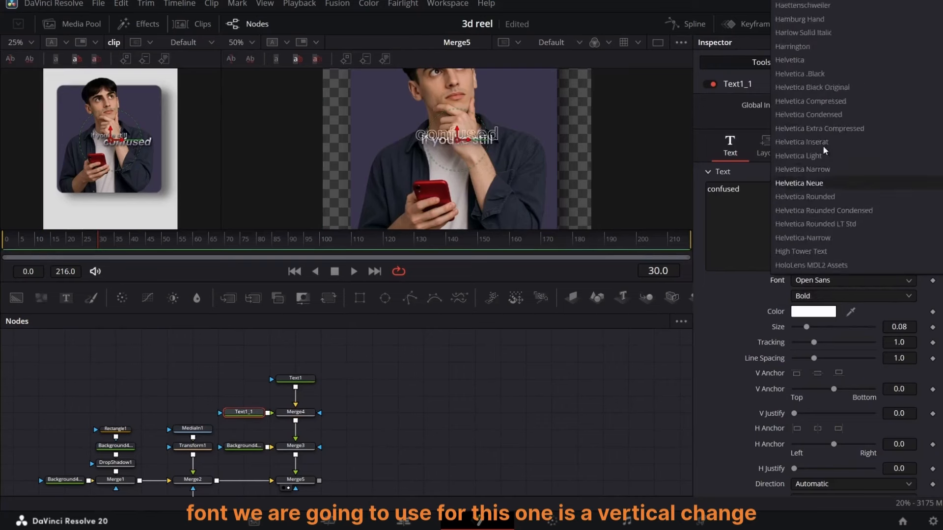
left_click(805, 98)
Give "confused" a gradient fill and enable its outline element in muted purple with red 0.333333, green 0.333333 and blue 0.498039
left_click(842, 145)
left_click(896, 325)
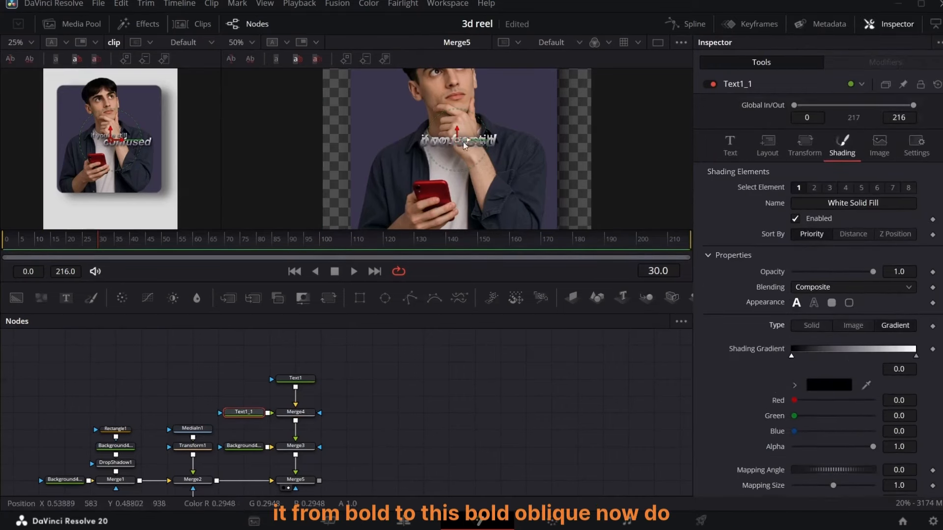
left_click(815, 187)
left_click(829, 442)
left_click(623, 269)
left_click(603, 372)
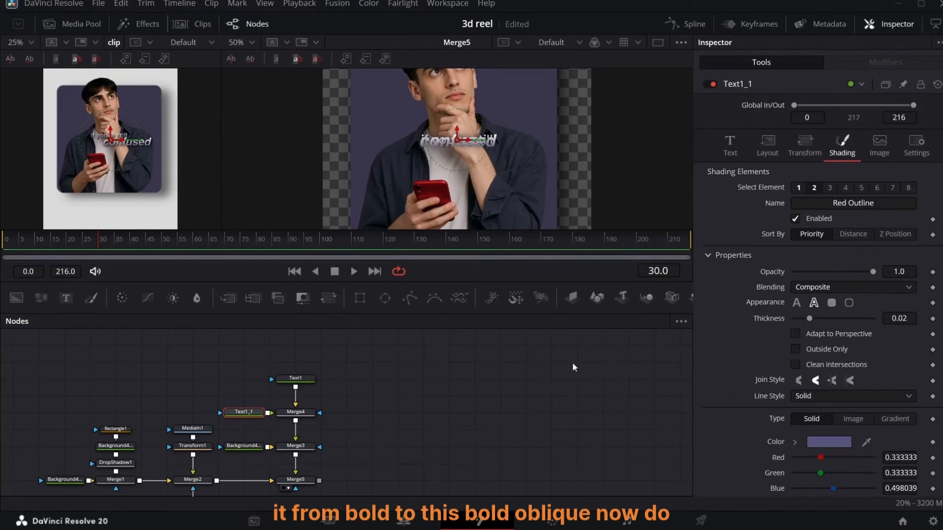
Set the outline to thickness 0.1 with a purple-to-white gradient and move "confused" below and to the right of "if you're still"
left_click_drag(809, 318, 877, 318)
scroll(855, 320, "down", 2)
left_click(895, 344)
left_click_drag(679, 220, 540, 196)
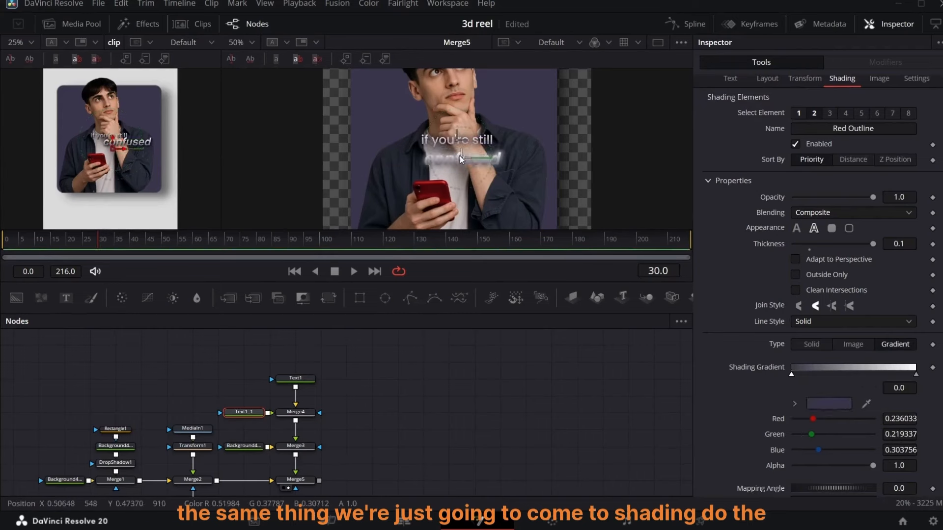
scroll(811, 361, "down", 3)
scroll(811, 361, "up", 5)
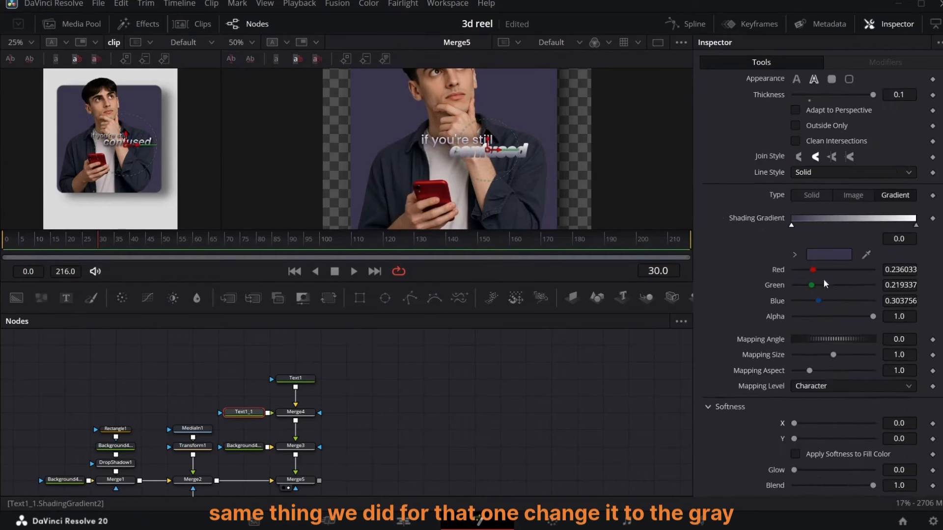
Reduce the "confused" outline's thickness to 0.037 and return its colour type to Solid
left_click_drag(791, 374, 804, 375)
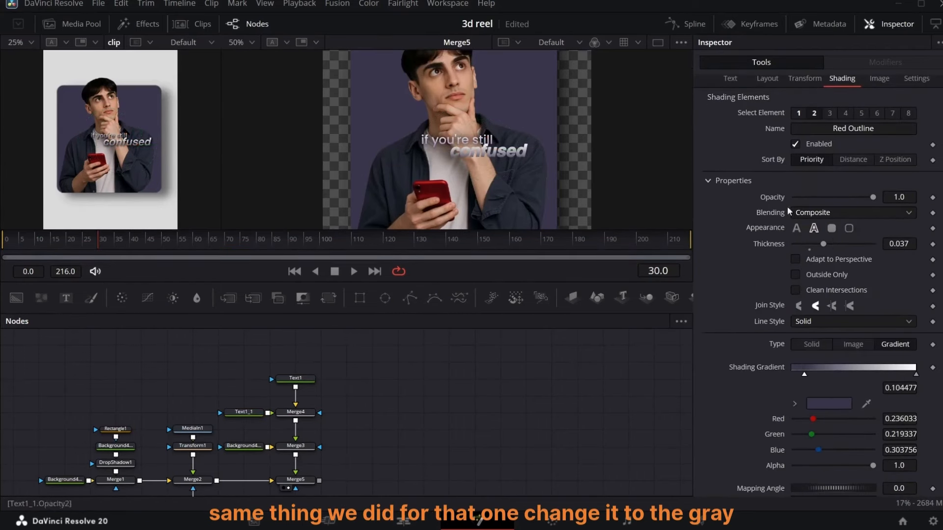
left_click(812, 344)
left_click(486, 150)
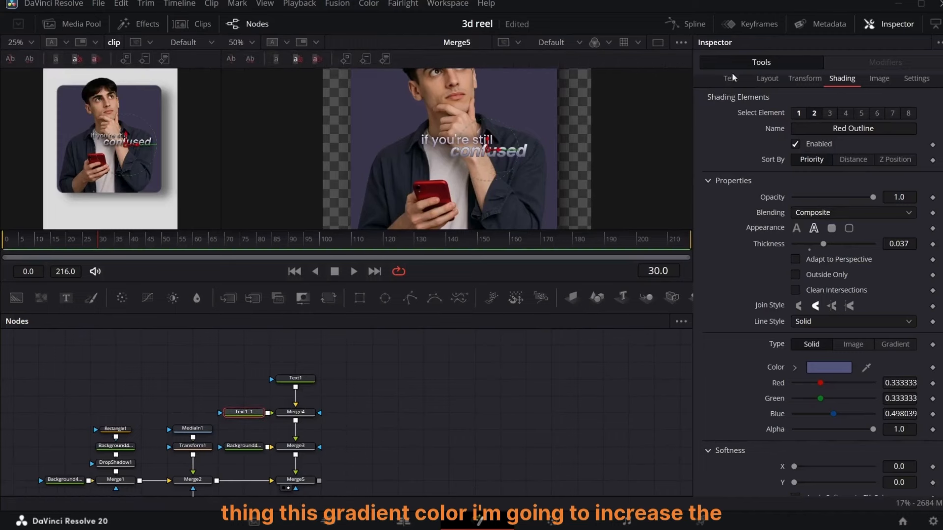
Set the "confused" text's size to 0.09 and open its layout settings
left_click(914, 324)
type("0.09")
key("Return")
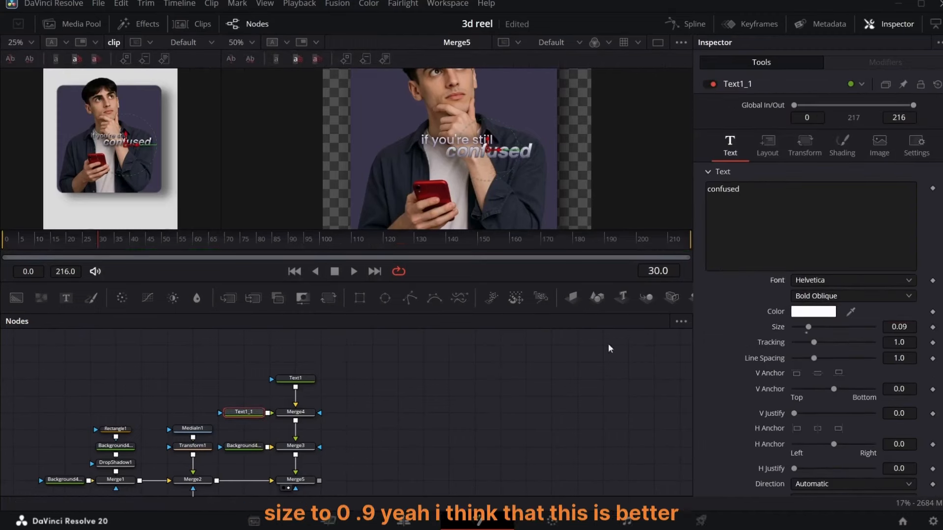
left_click(767, 146)
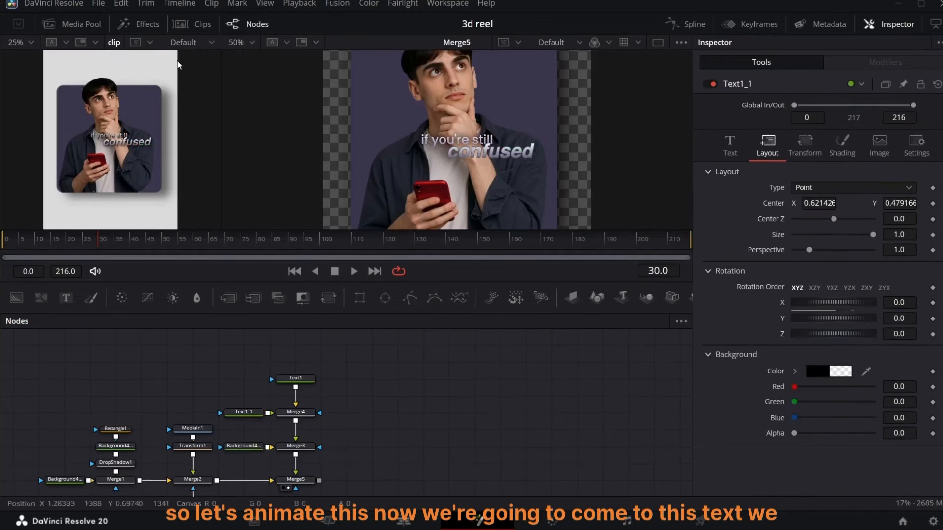
Copy the "if you're still" text node and paste it as an instance just above the original
left_click(295, 378)
scroll(287, 414, "up", 2)
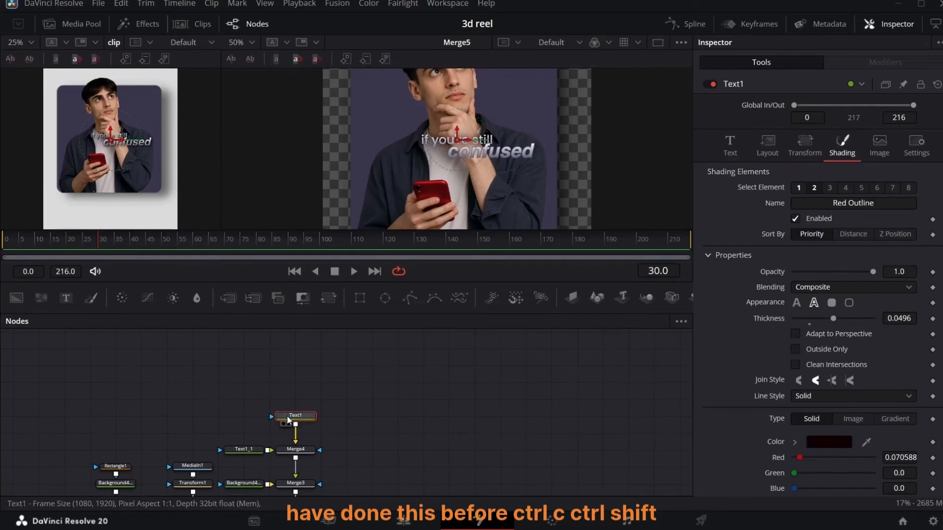
key("ctrl+c")
left_click(280, 394)
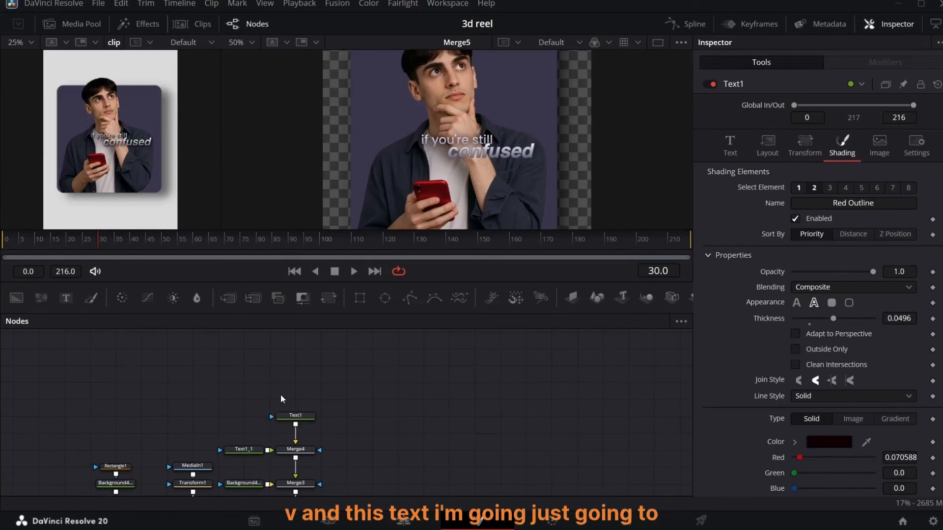
key("ctrl+shift+v")
left_click_drag(282, 399, 309, 399)
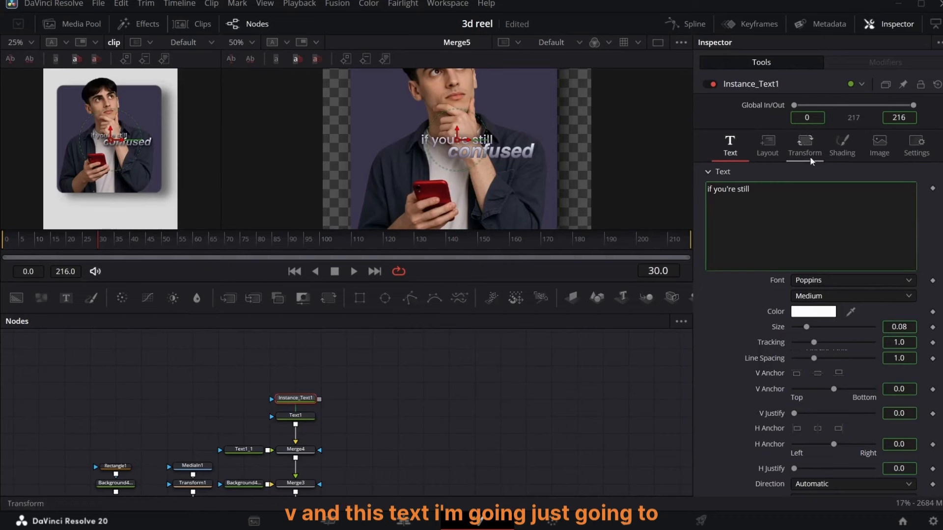
Deinstance the enabled state of the instance's Red Outline shading element and disable that element
left_click(843, 145)
right_click(815, 219)
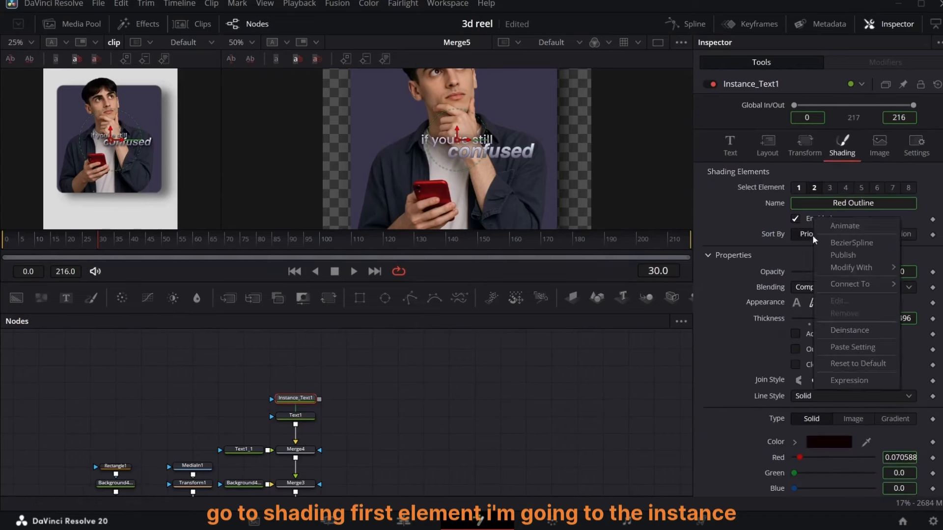
left_click(849, 331)
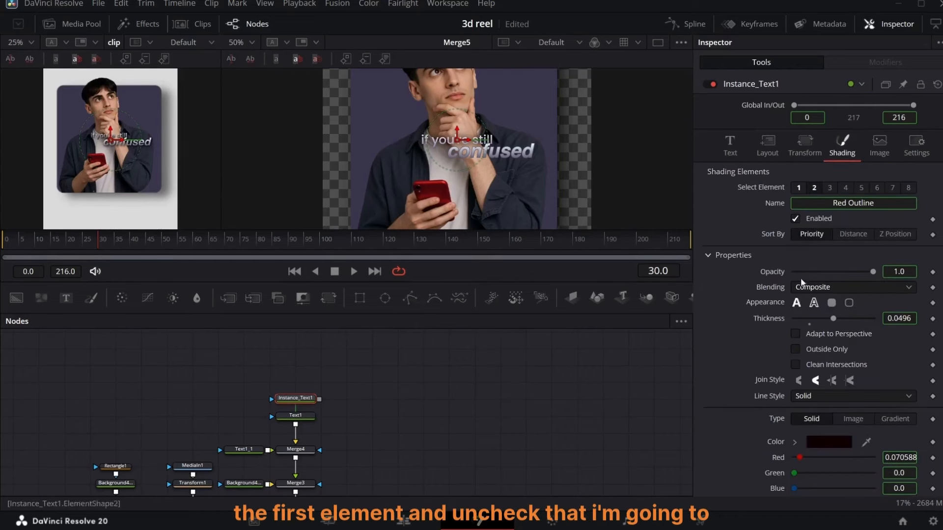
left_click(795, 218)
Deinstance and enable shading element 5 on the instance, set its appearance to a filled box per character, and view the instance
left_click(861, 187)
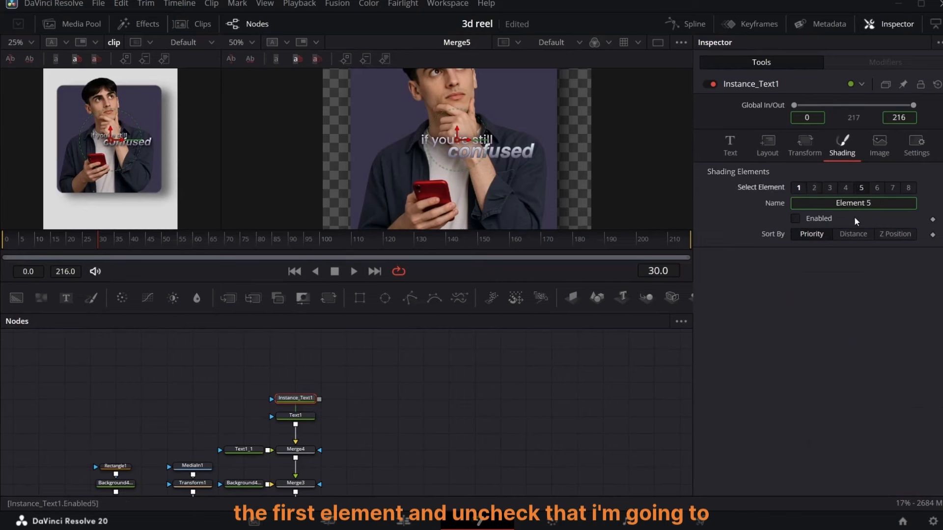
right_click(801, 220)
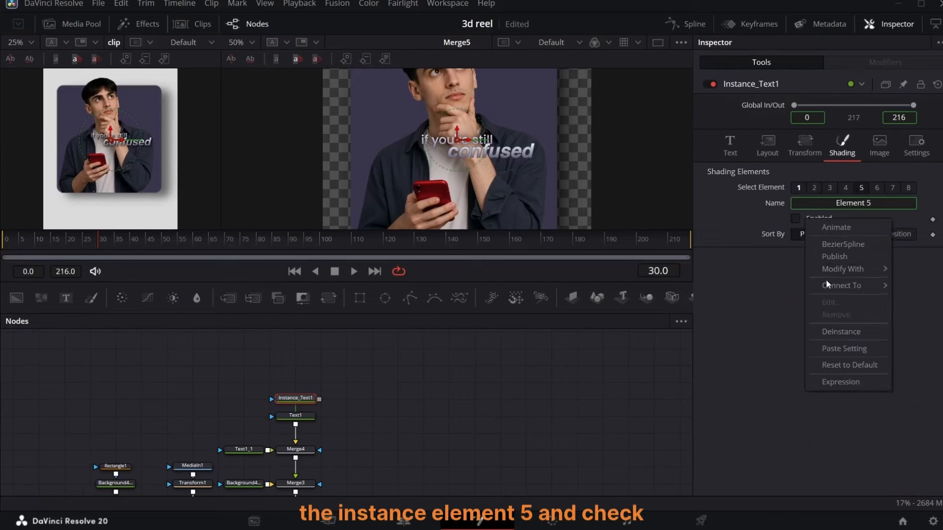
left_click(838, 331)
left_click(796, 219)
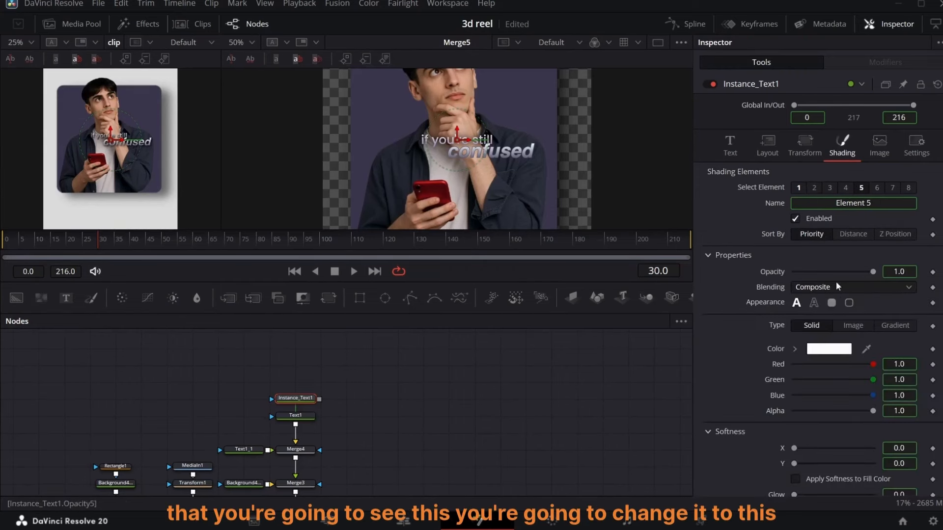
left_click(831, 303)
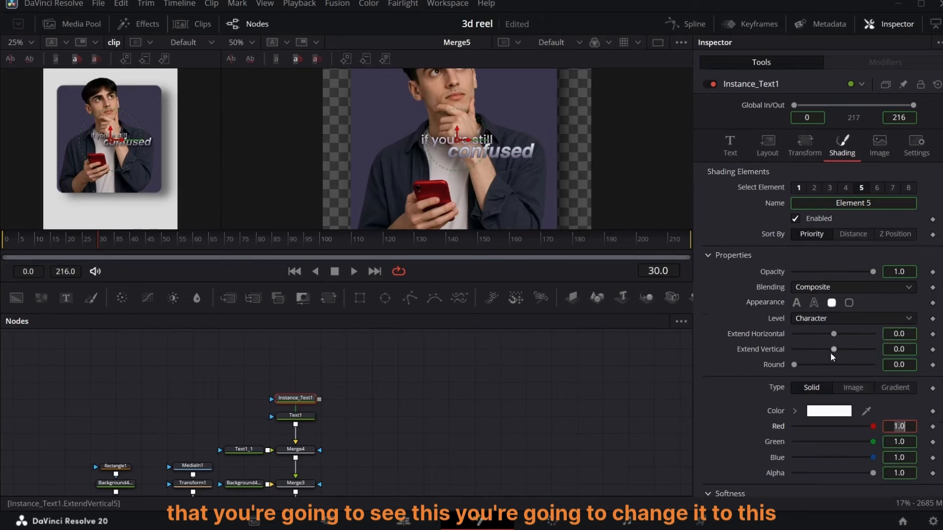
left_click(288, 407)
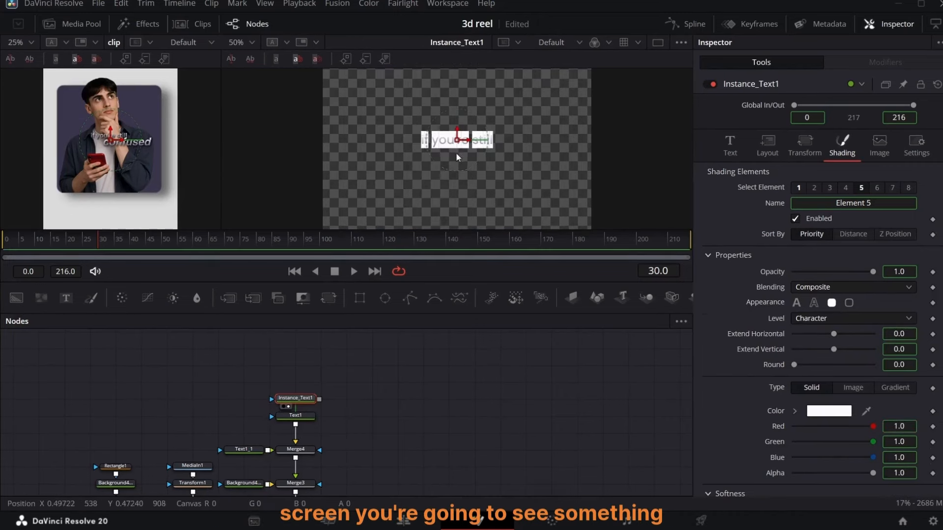
Set the level of the instance's shading element 5 to Word so each word gets its own box
left_click(862, 317)
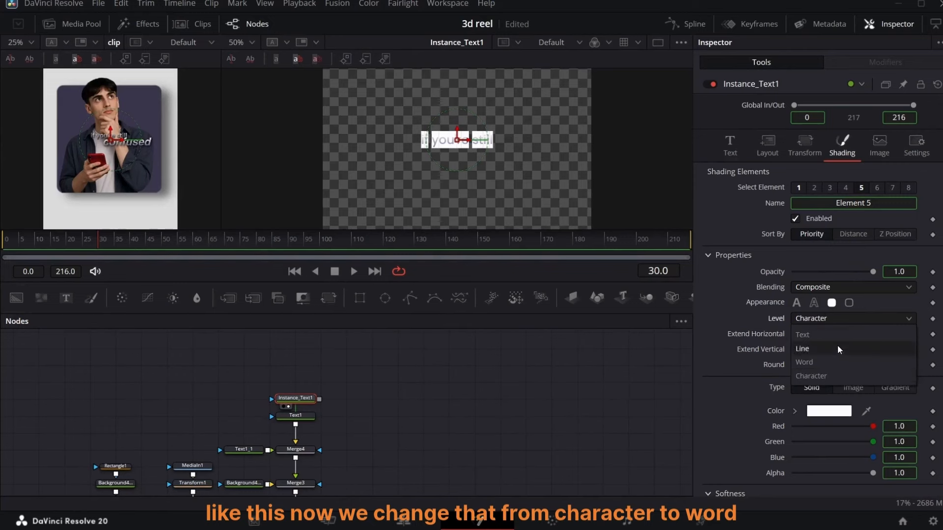
left_click(832, 361)
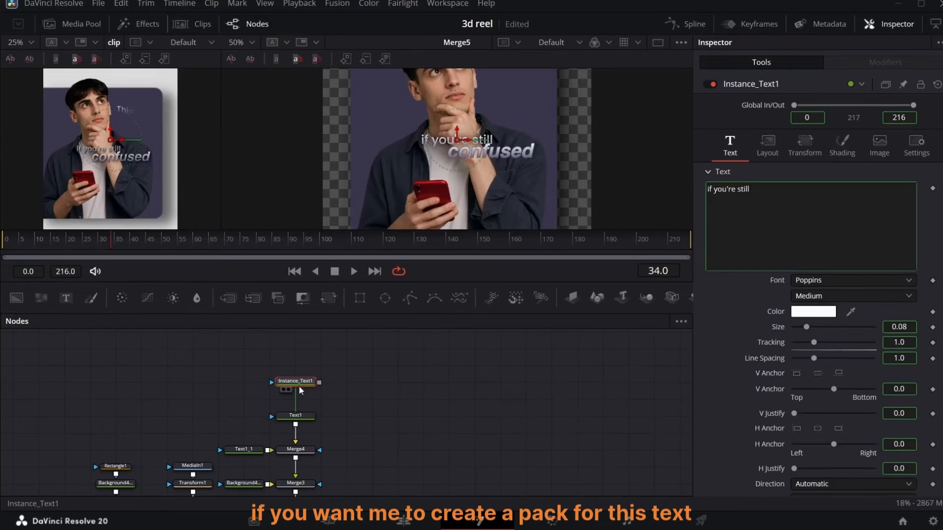
Deinstance and disable the instance's Red Outline element, and set element 5's horizontal extension to -0.156
left_click(843, 146)
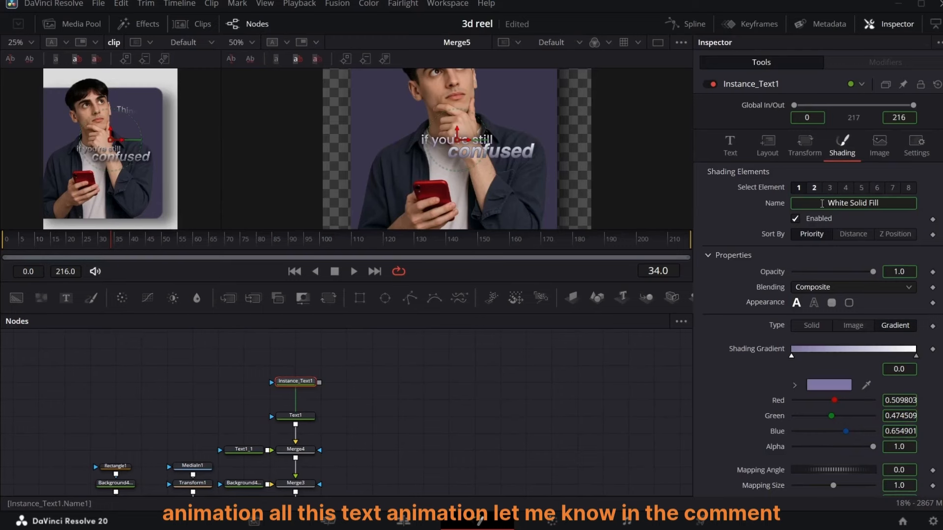
left_click(815, 188)
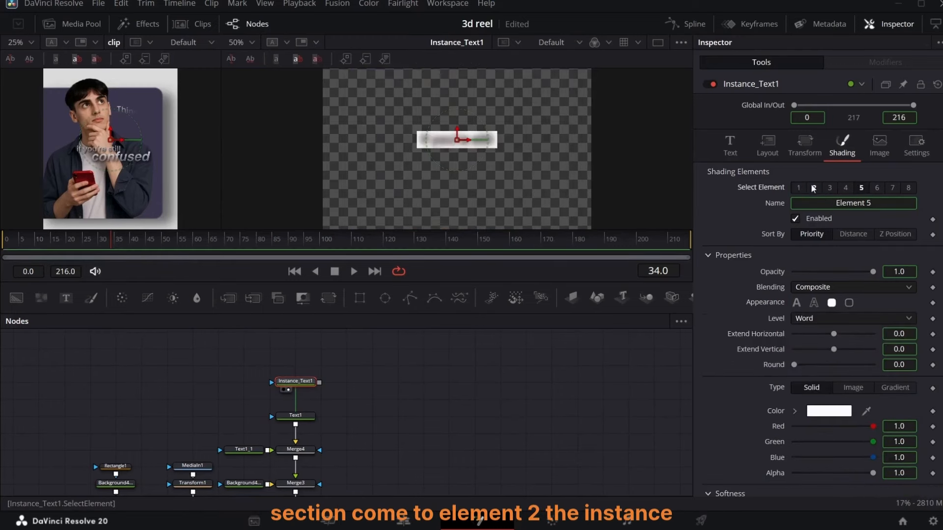
right_click(811, 220)
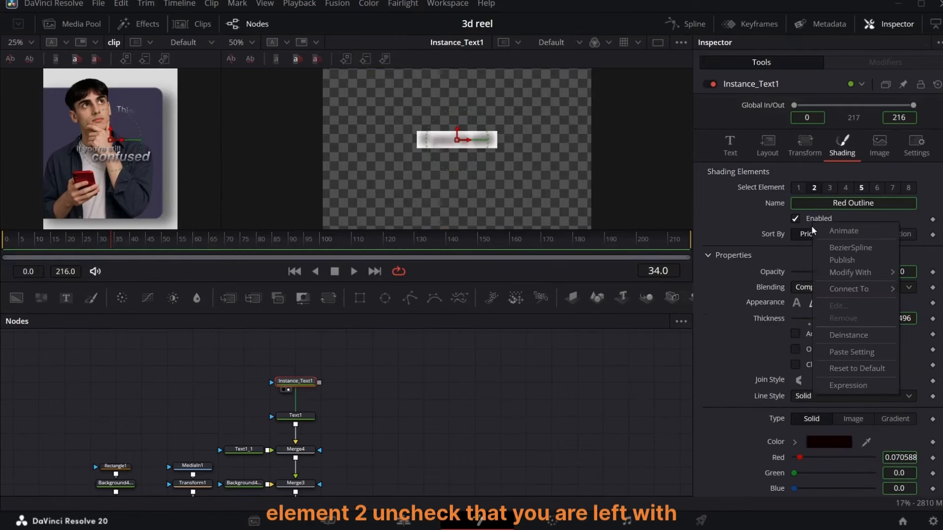
left_click(847, 336)
left_click(795, 219)
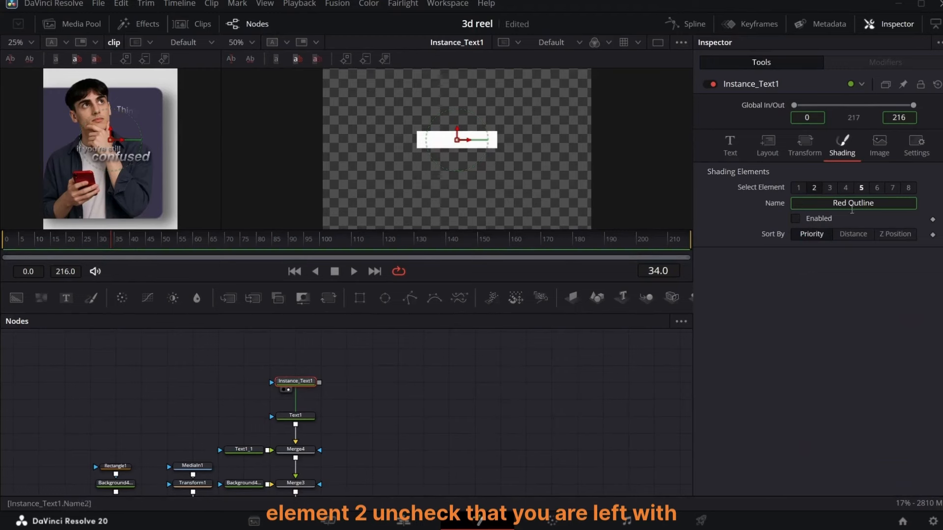
left_click(862, 188)
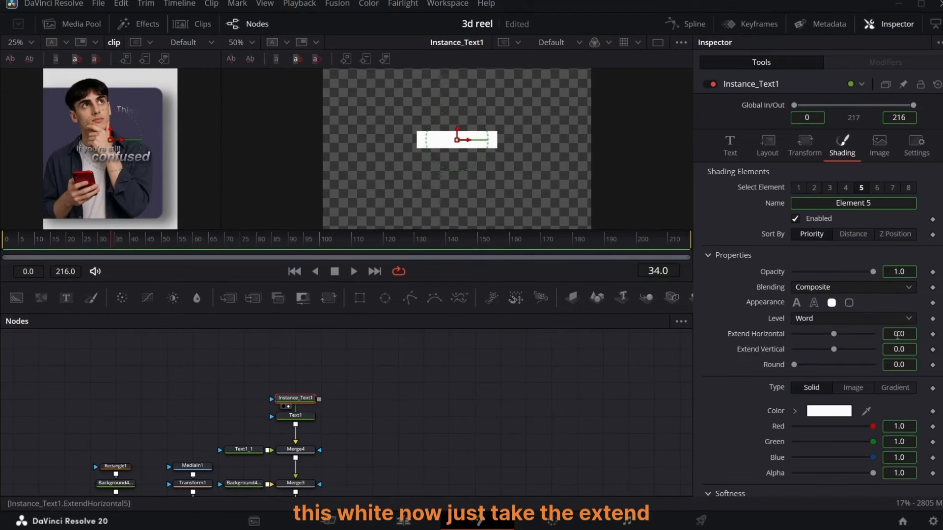
left_click_drag(901, 335, 884, 336)
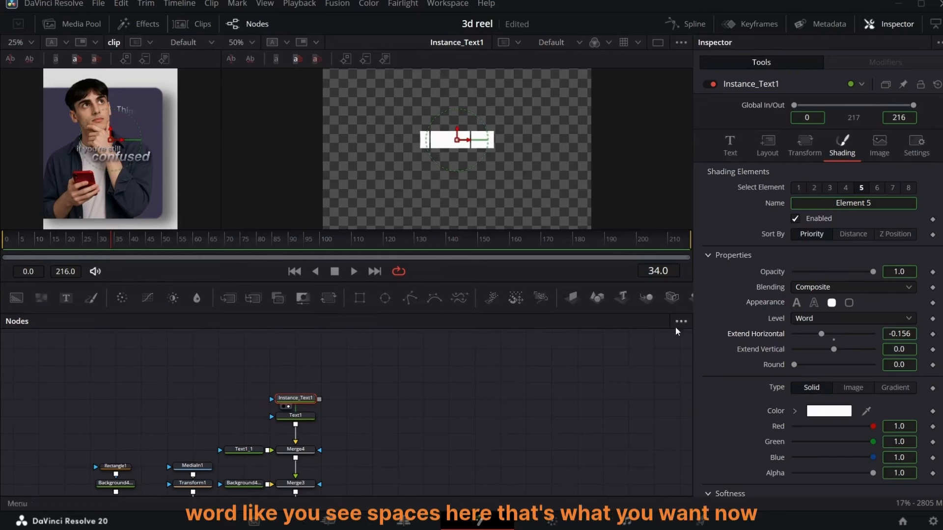
Connect the text instance to the mask input of the original Text1 node and view Merge5
scroll(192, 411, "down", 2)
left_click_drag(303, 362, 275, 381)
scroll(281, 397, "down", 4)
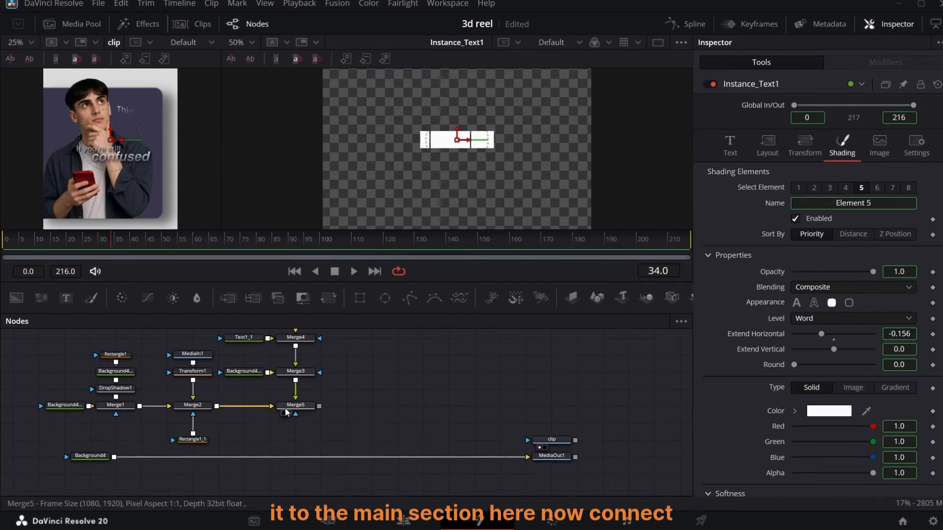
left_click(289, 413)
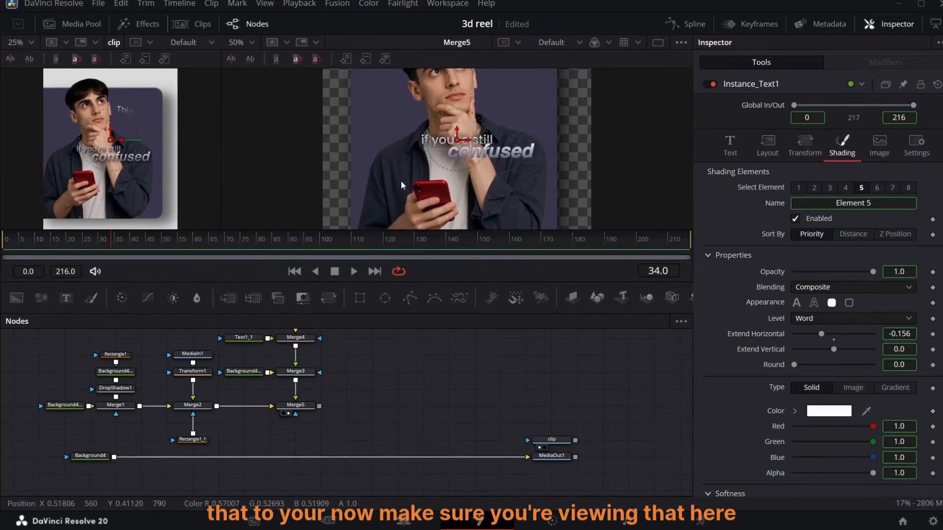
scroll(433, 371, "up", 4)
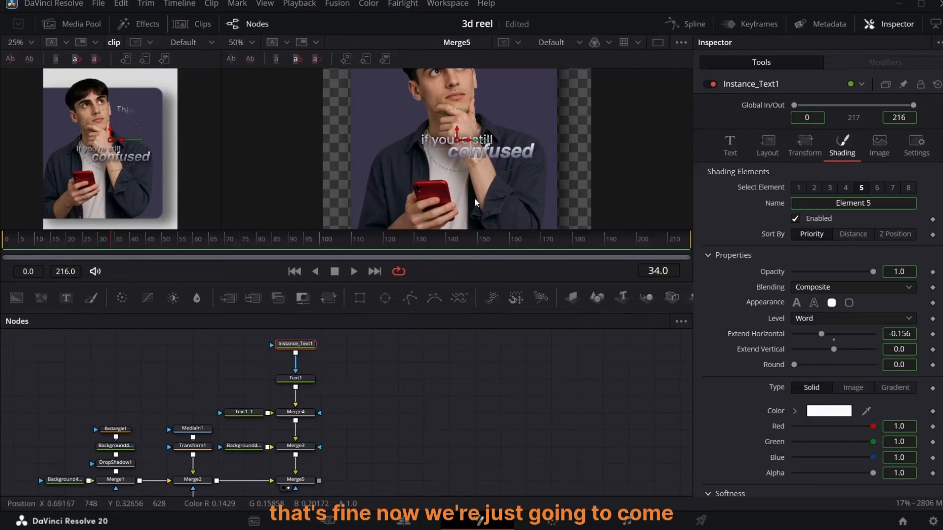
Add a Follower modifier to the instance's styled text and, at frame 4, enable shading element 5 in that modifier
left_click(730, 143)
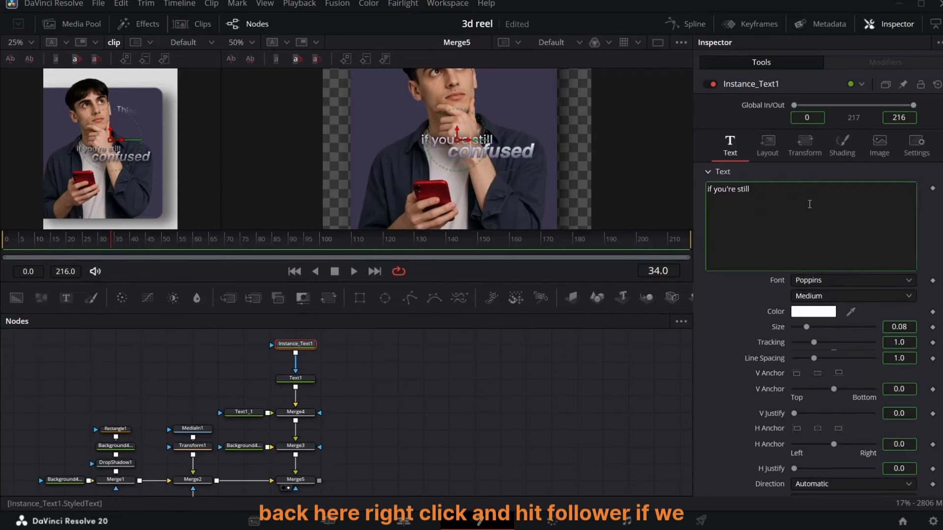
right_click(812, 217)
left_click(855, 296)
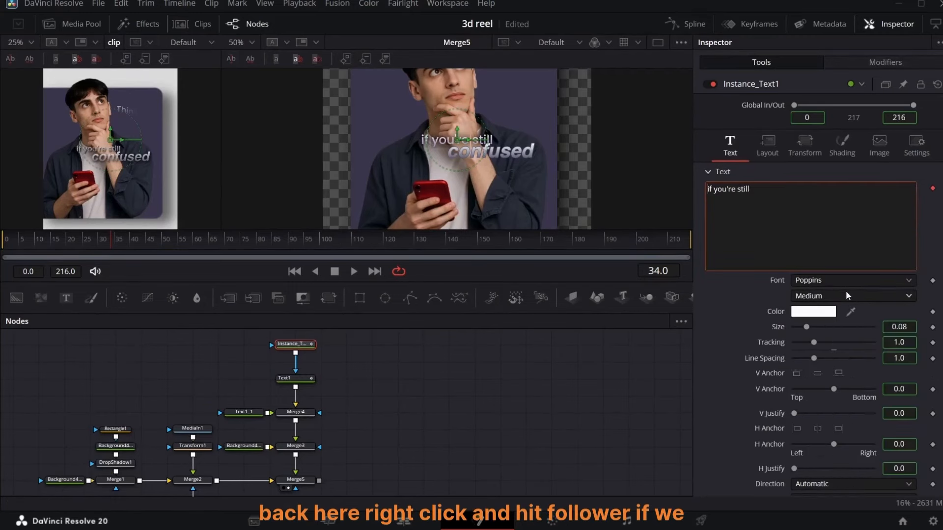
left_click_drag(108, 241, 18, 240)
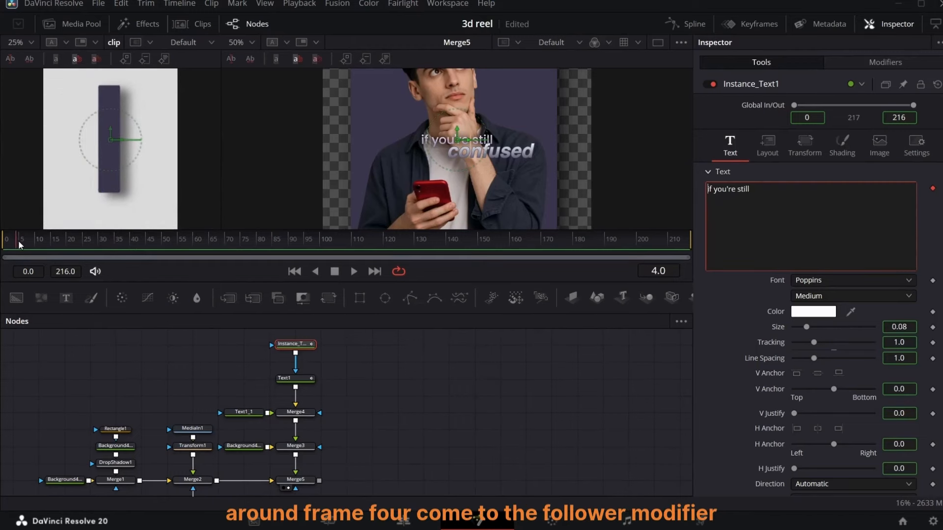
left_click(886, 66)
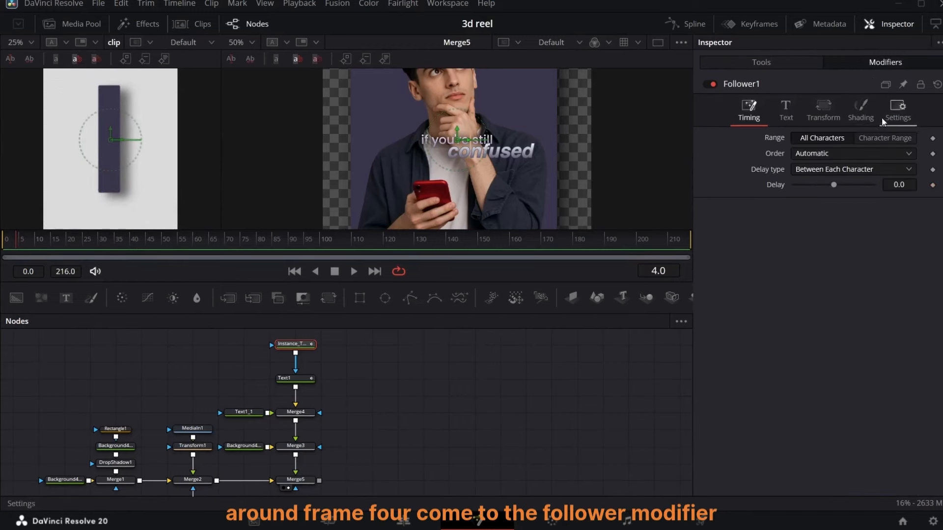
left_click(859, 118)
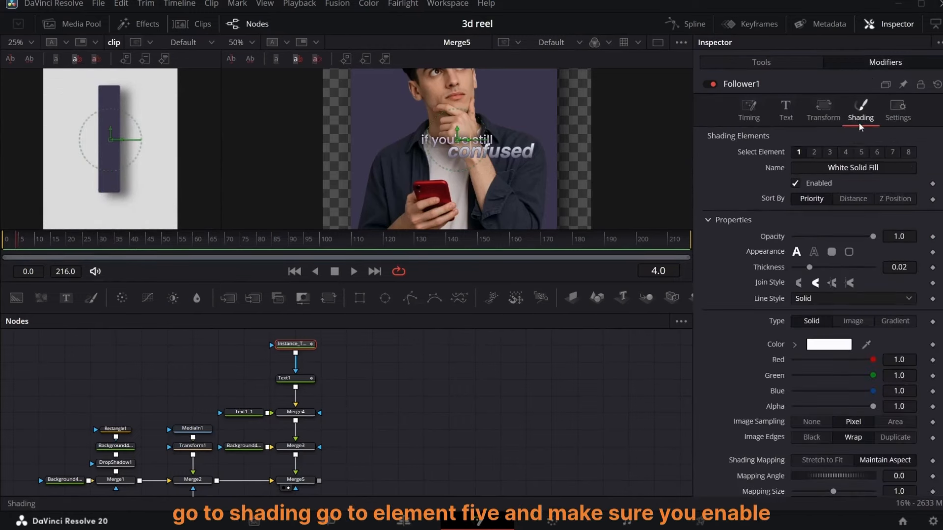
left_click(795, 183)
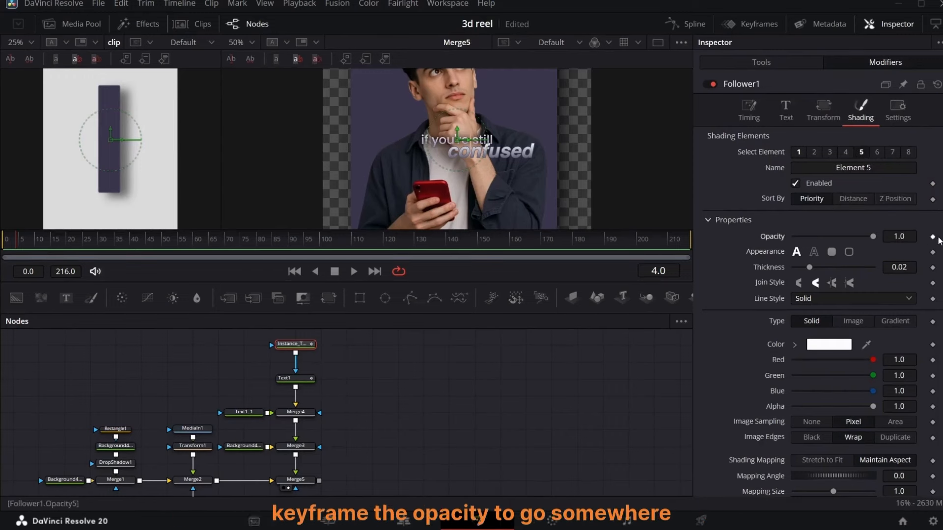
Keyframe the Follower's element 5 opacity from 0.0 at frame 4 to 1.0 at frame 8
left_click(933, 237)
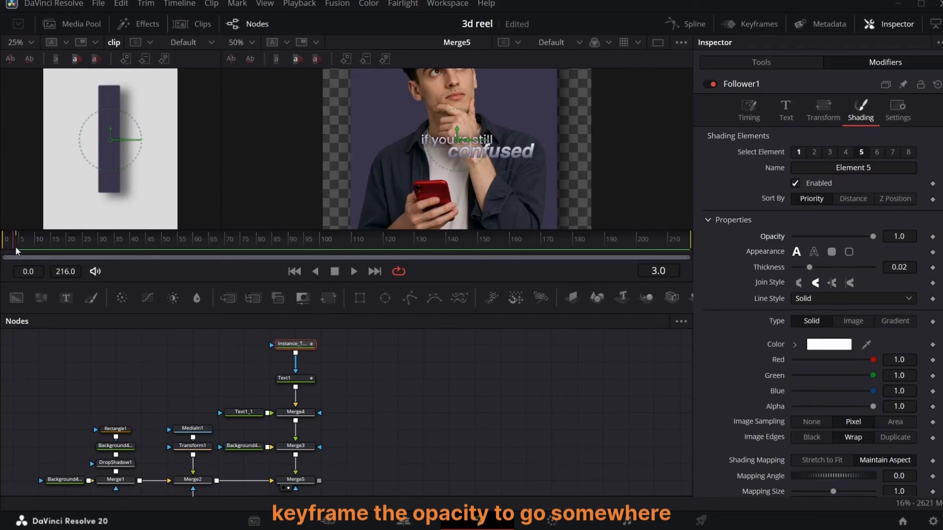
left_click_drag(16, 250, 30, 243)
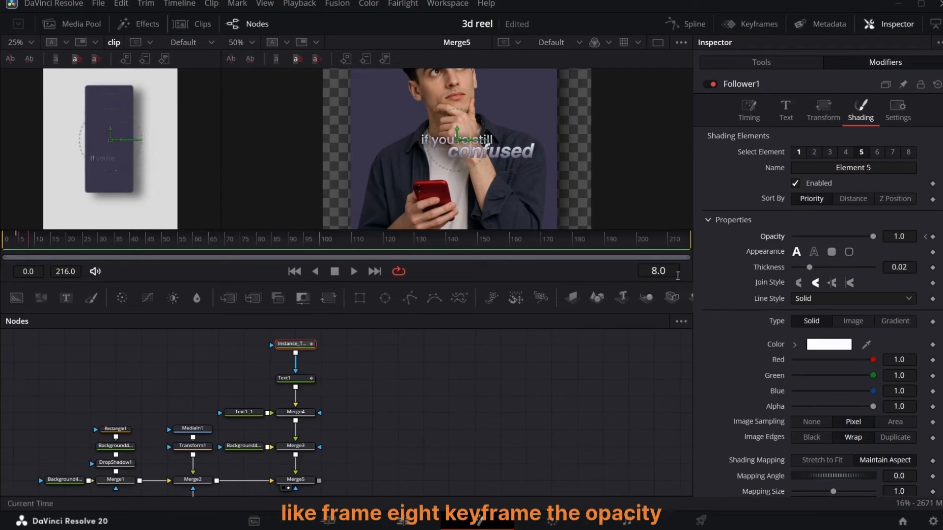
left_click(925, 238)
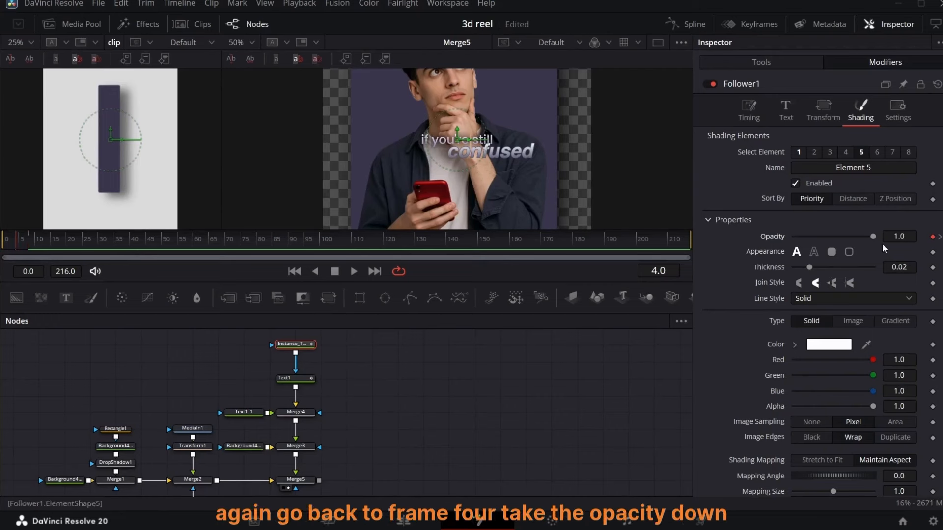
left_click_drag(869, 238, 562, 276)
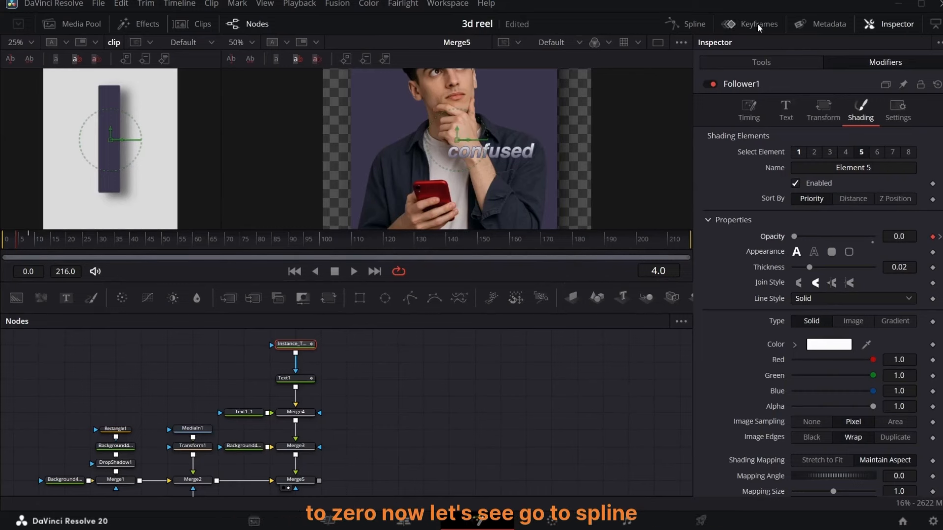
Smooth the Follower opacity curve in the spline editor, then close the editor
left_click(689, 24)
left_click(637, 321)
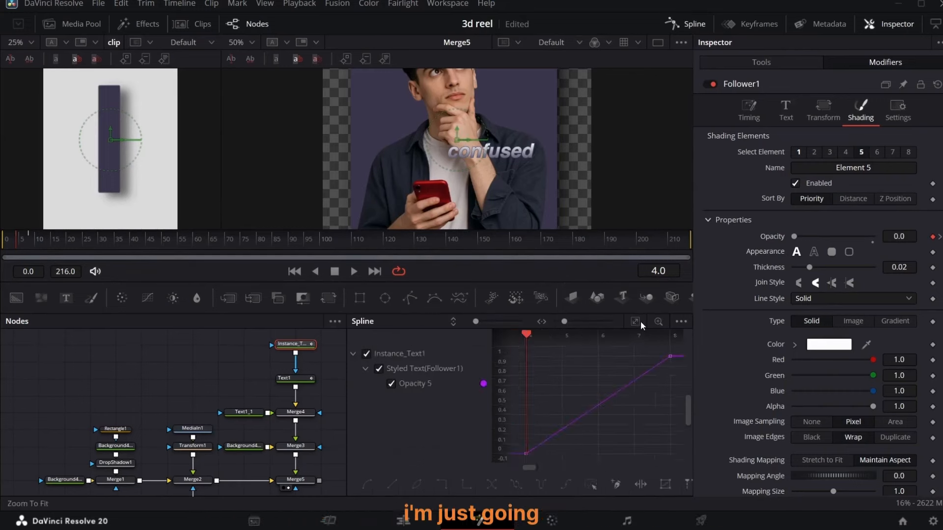
key("s")
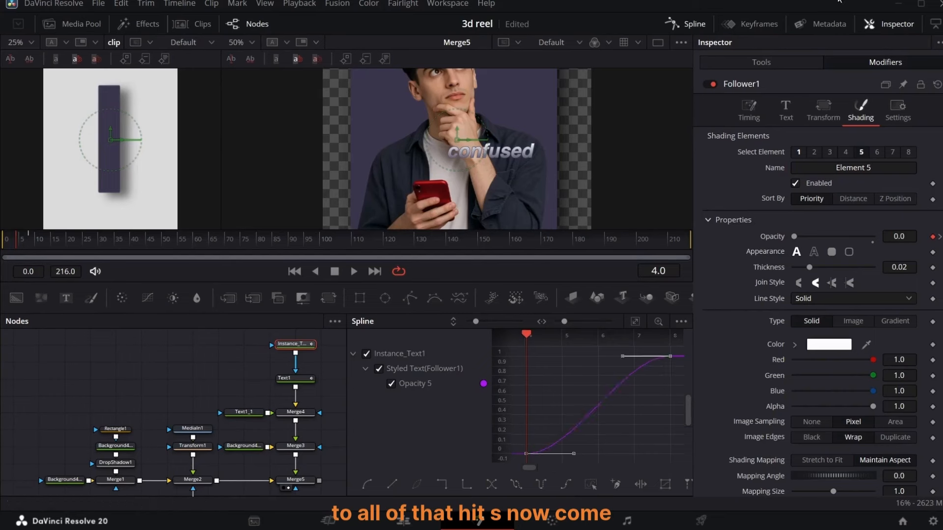
left_click(692, 23)
Set the Follower's delay between each character to 0.79
left_click(750, 110)
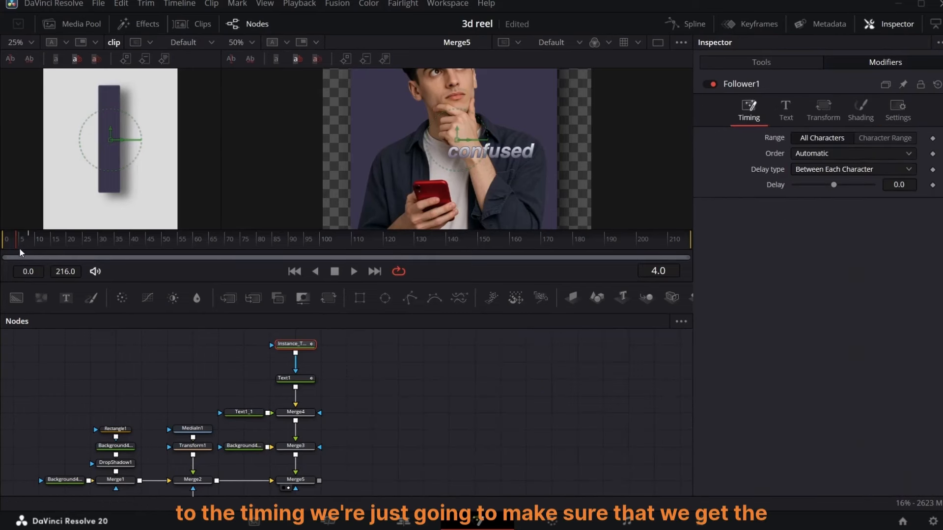
left_click_drag(19, 248, 38, 246)
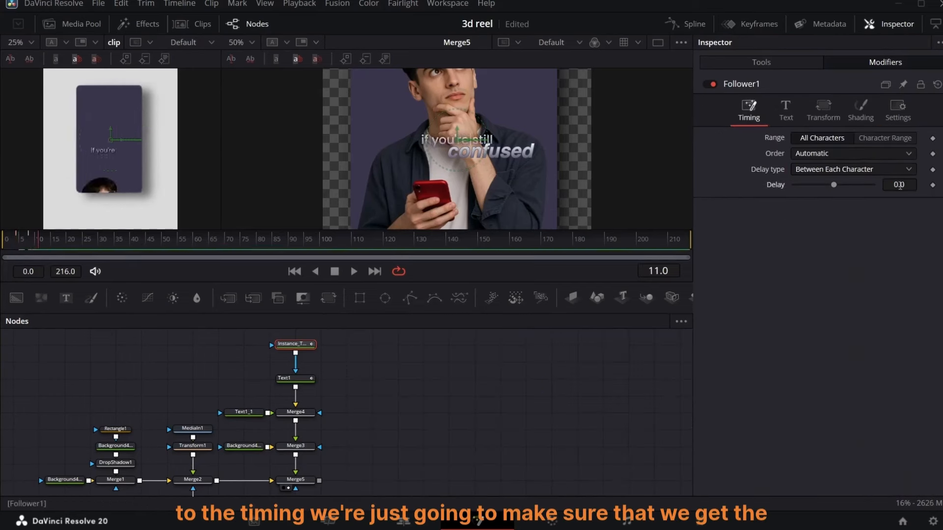
mouse_move(900, 186)
left_mouse_down()
mouse_move(924, 185)
mouse_move(899, 186)
left_mouse_up()
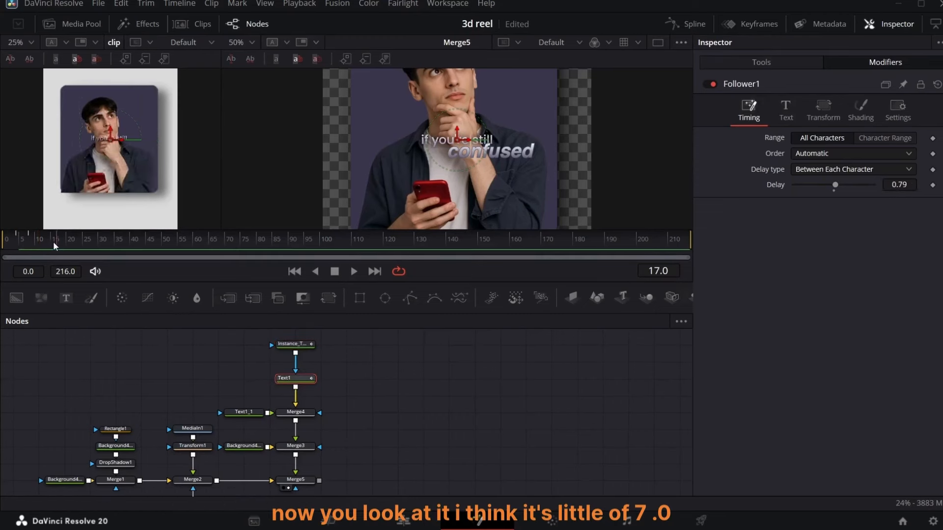
Preview the reveal over the early frames and disable the Red Outline shading element on the original Text1 node
left_click_drag(55, 242, 14, 249)
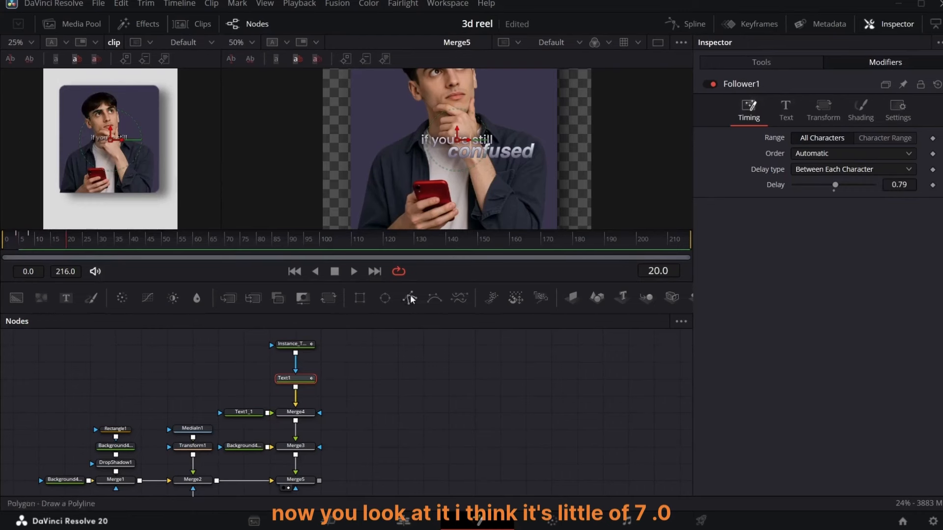
left_click_drag(60, 243, 55, 243)
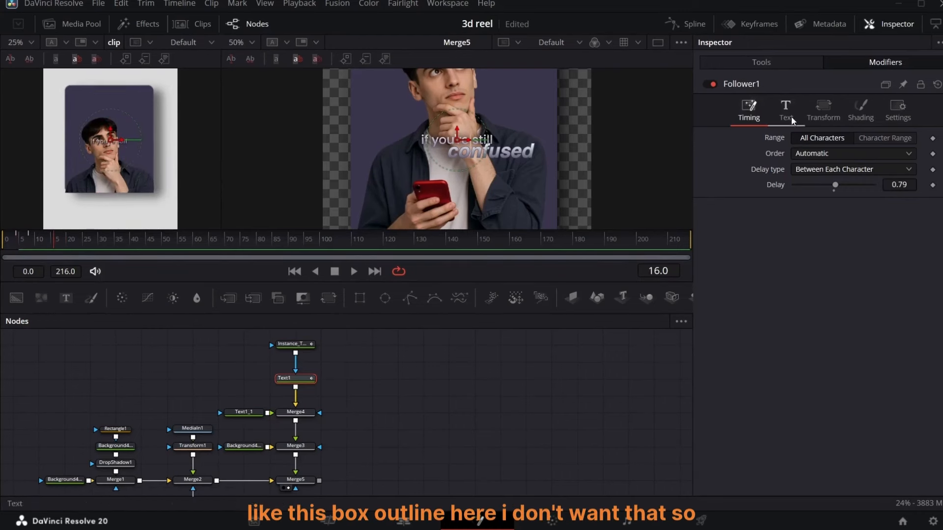
left_click(737, 63)
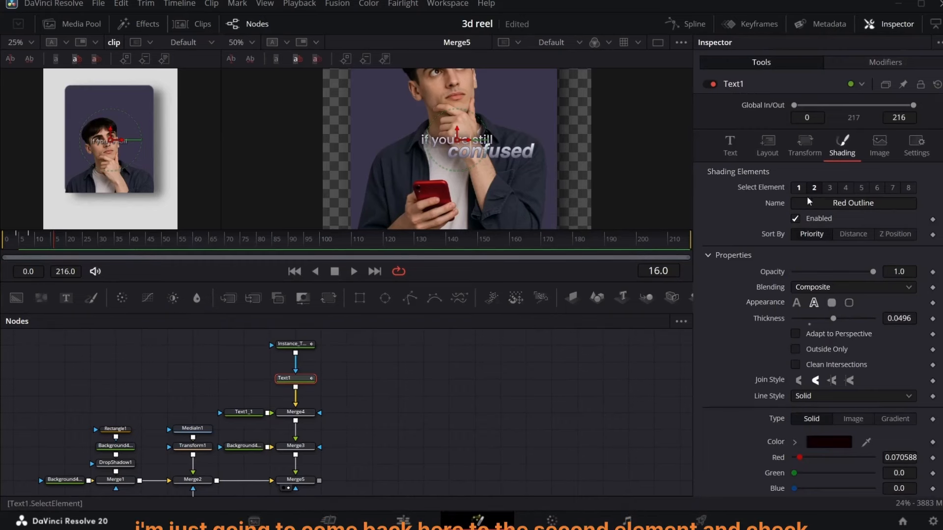
left_click(795, 218)
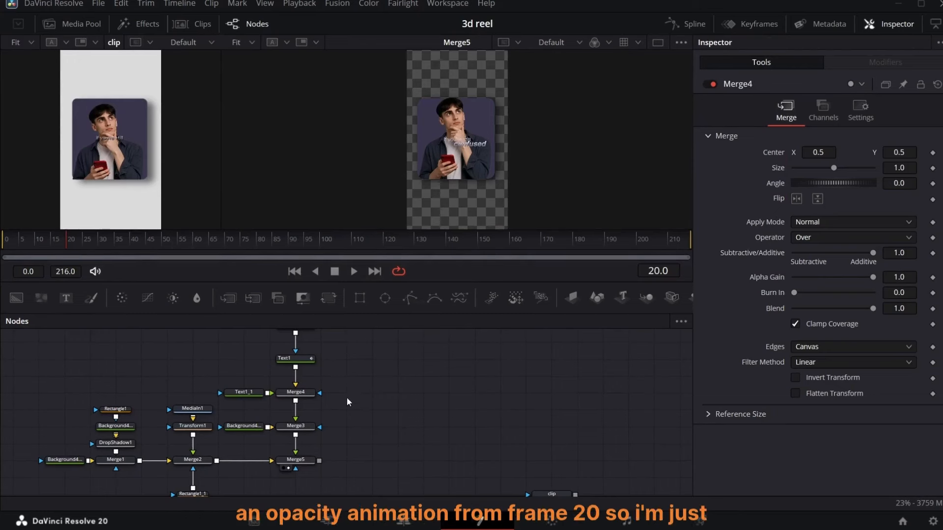
Keyframe Merge4's blend from 0.0 at frame 20 to 1.0 at frame 25 to fade in the "confused" text
left_click(306, 396)
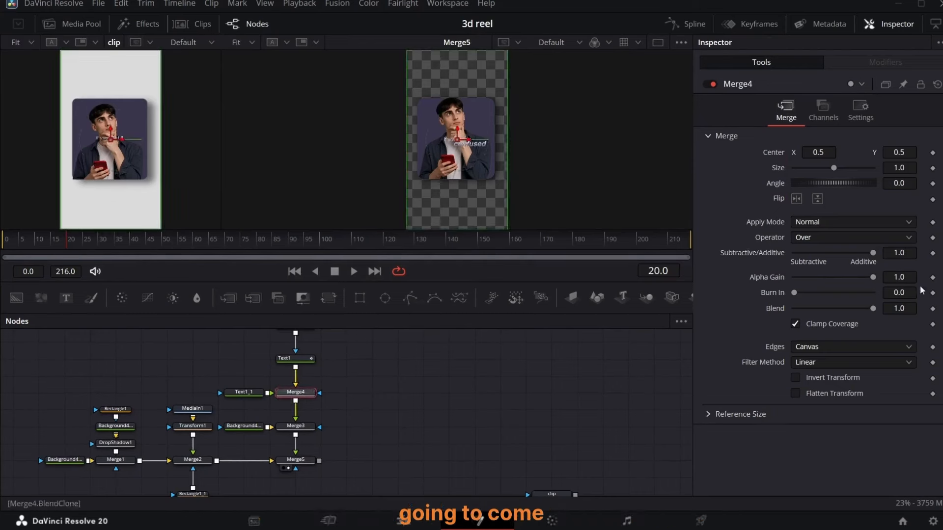
left_click(932, 309)
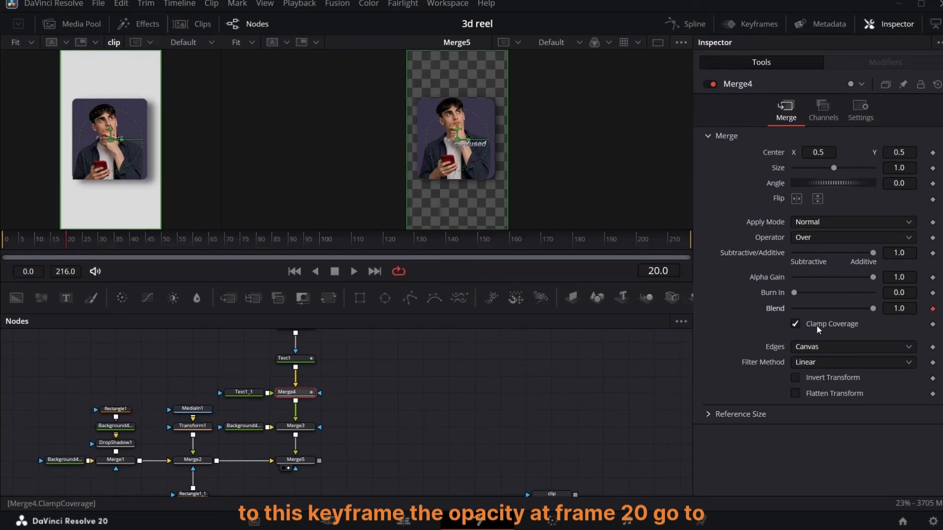
left_click(84, 244)
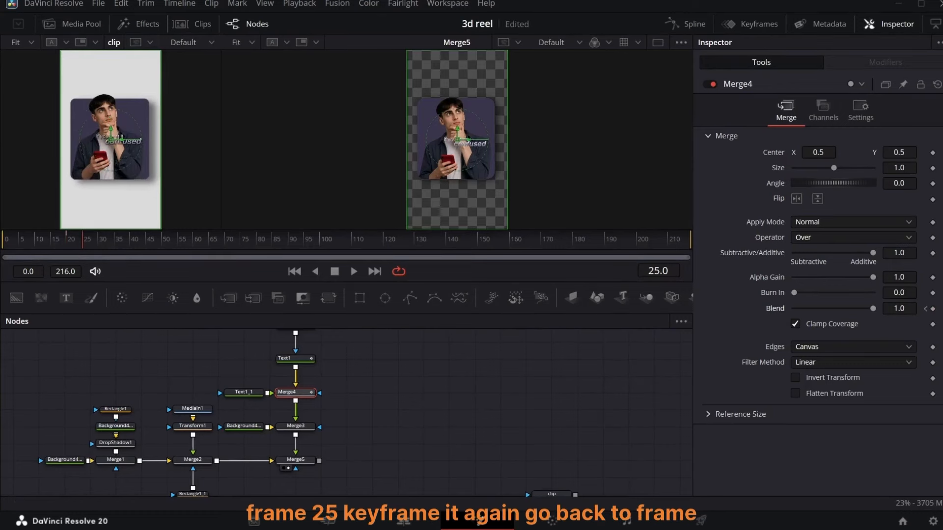
left_click(926, 309)
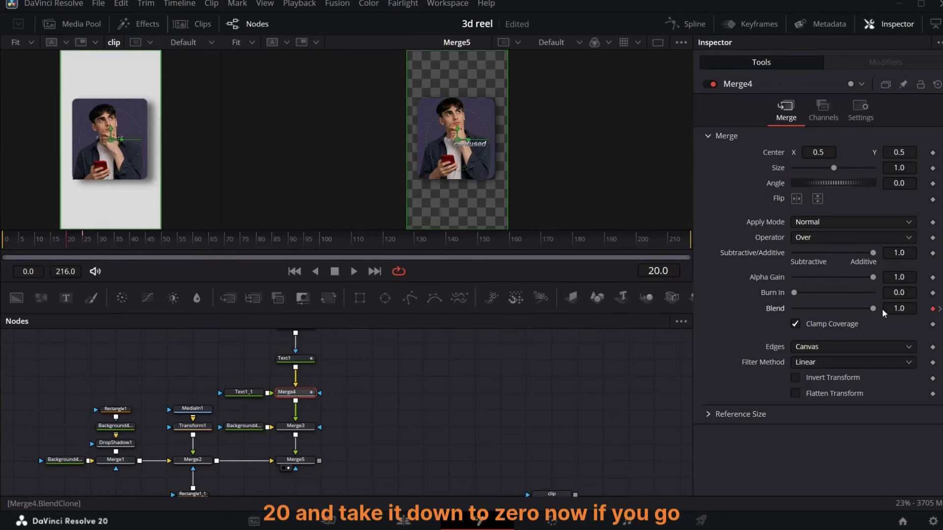
left_click_drag(868, 308, 788, 309)
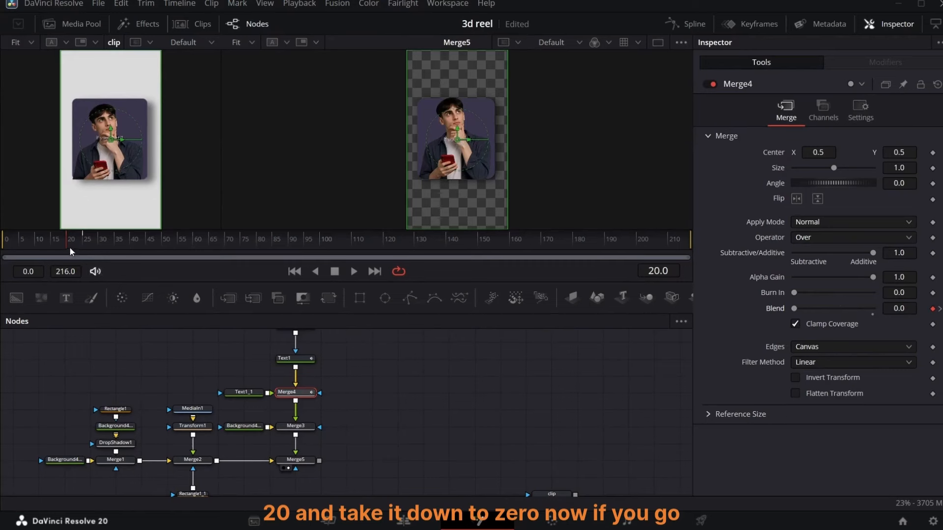
Delete the Merge3 node and its background, then connect Merge4's output directly to Merge5's foreground
left_click_drag(70, 252, 114, 252)
left_click(295, 426)
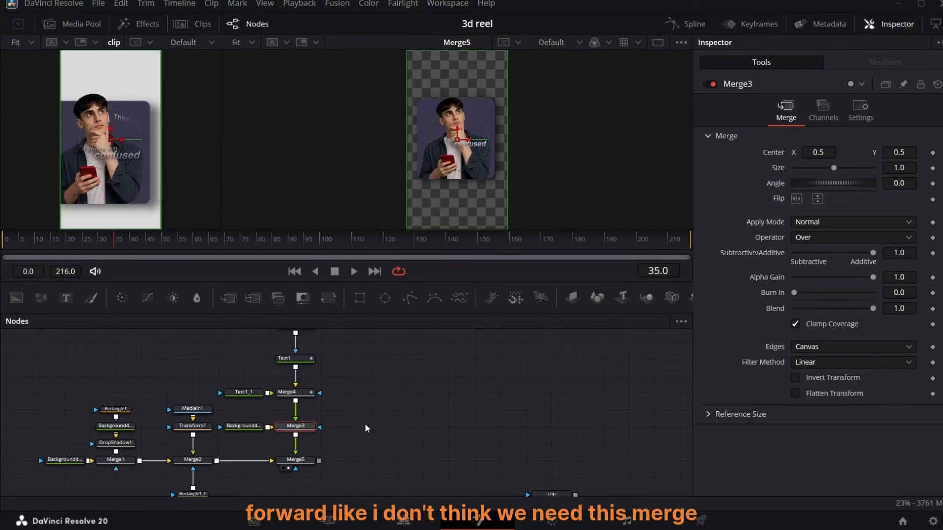
left_click_drag(366, 429, 257, 434)
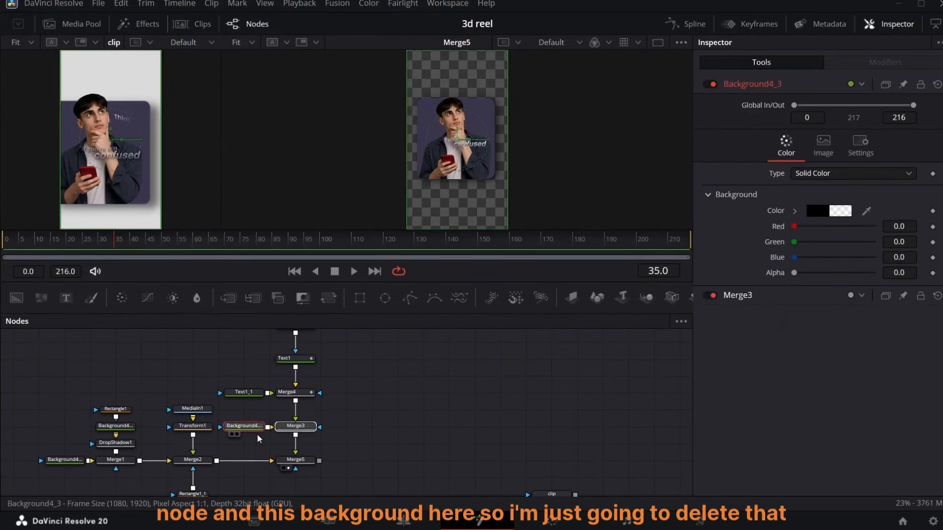
key("Delete")
left_click_drag(319, 393, 297, 464)
left_click(301, 461)
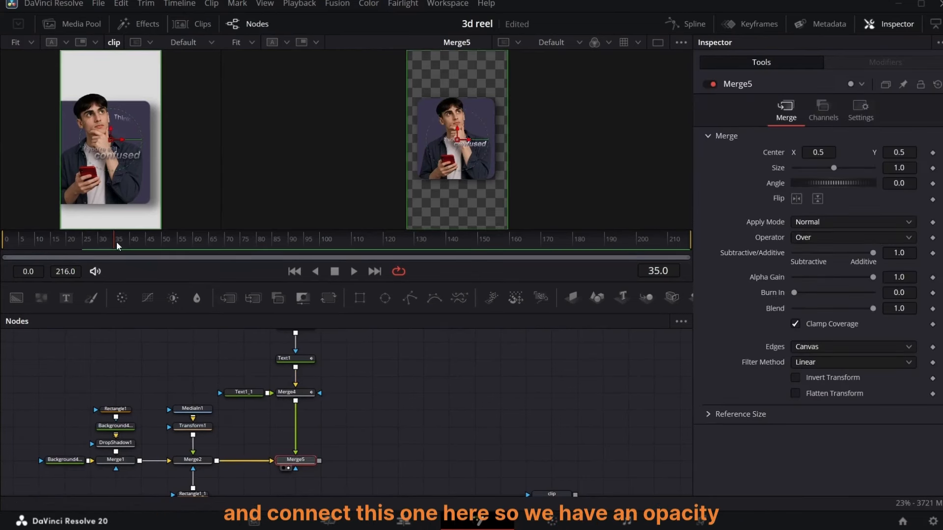
Keyframe Merge5's blend from 0.0 at frame 35 to 1.0 at frame 40
mouse_move(113, 242)
left_mouse_down()
mouse_move(131, 243)
mouse_move(116, 244)
left_mouse_up()
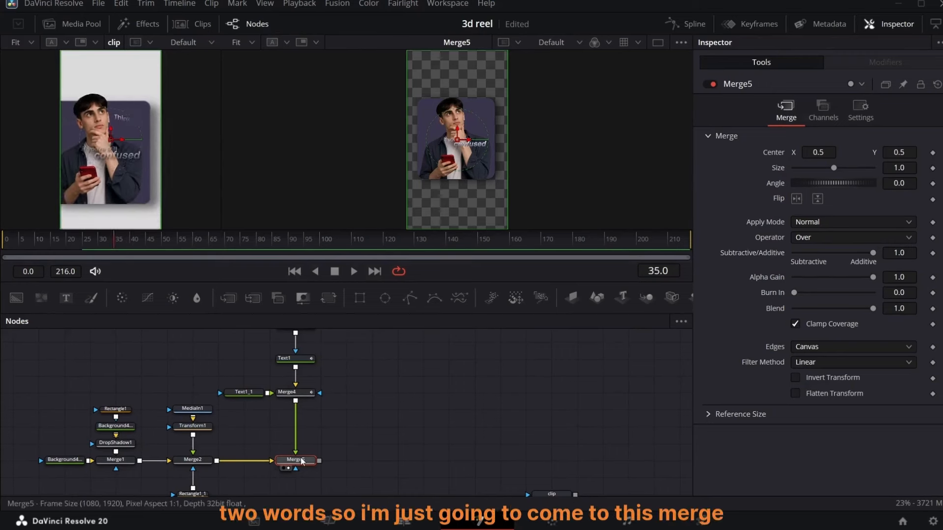
left_click(933, 308)
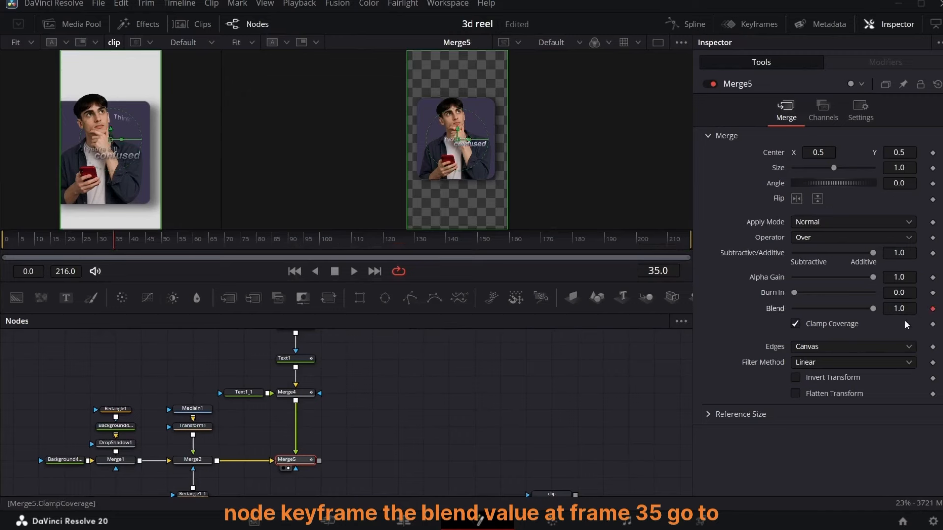
left_click(133, 244)
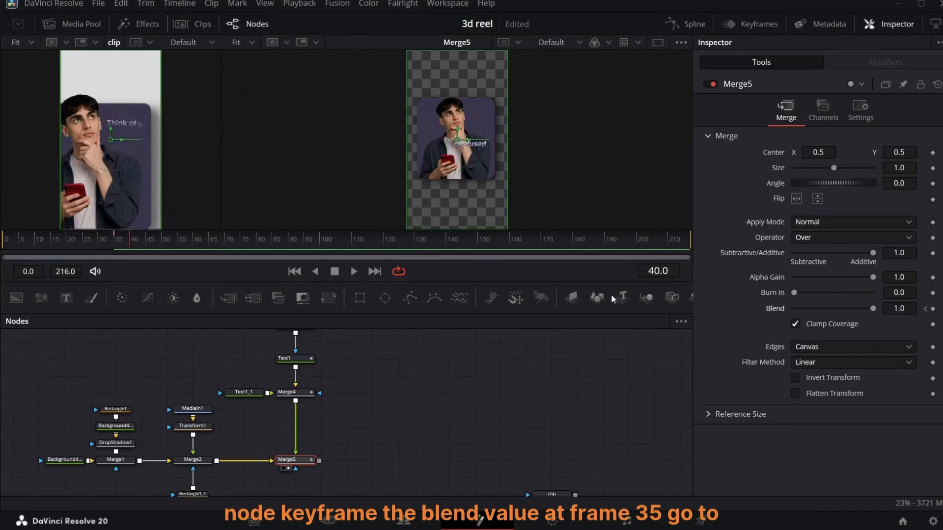
left_click(926, 309)
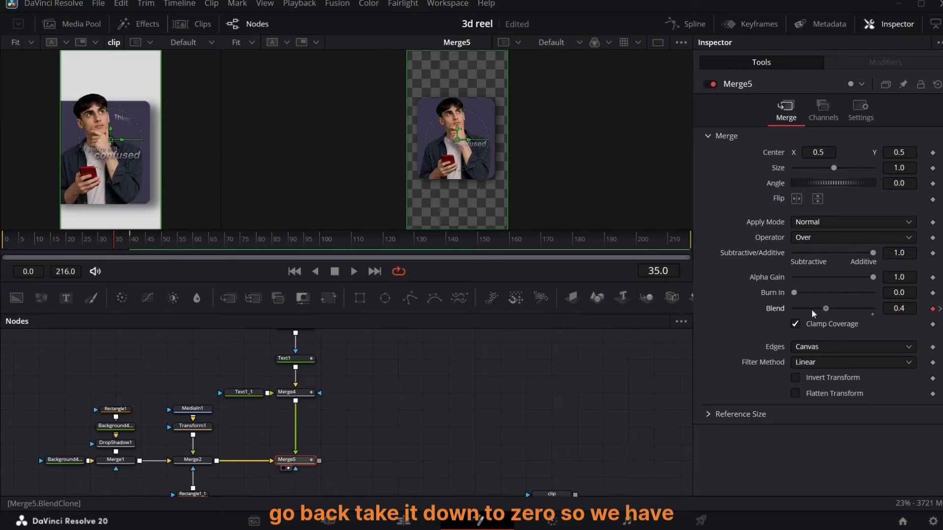
mouse_move(129, 247)
left_mouse_down()
mouse_move(141, 247)
mouse_move(127, 249)
left_mouse_up()
Add a Text node reading "Think of it this way" on two lines, merge it over Merge5's output, and save the project
left_click_drag(70, 297, 354, 412)
left_click(770, 204)
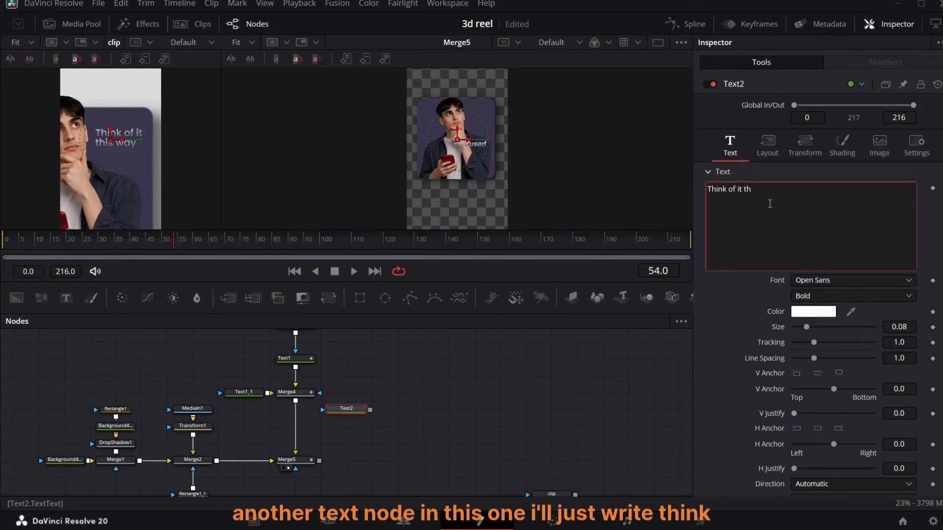
type("Think of it th")
key("BackSpace")
key("BackSpace")
type("this")
left_click_drag(370, 410, 319, 461)
key("ctrl+s")
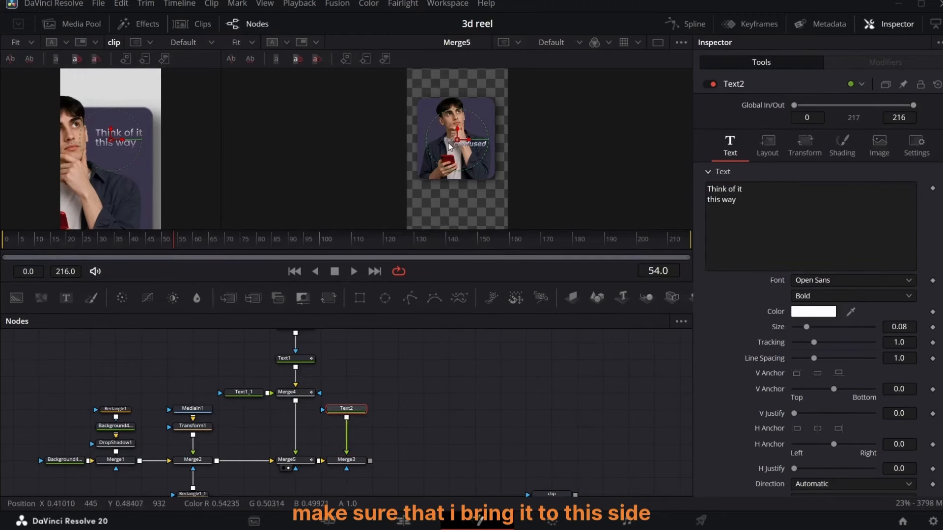
View Merge3, anchor the "Think of it this way" text horizontally at -1.0, and position it beside the man's face
left_click_drag(457, 144, 478, 116)
left_click(338, 469)
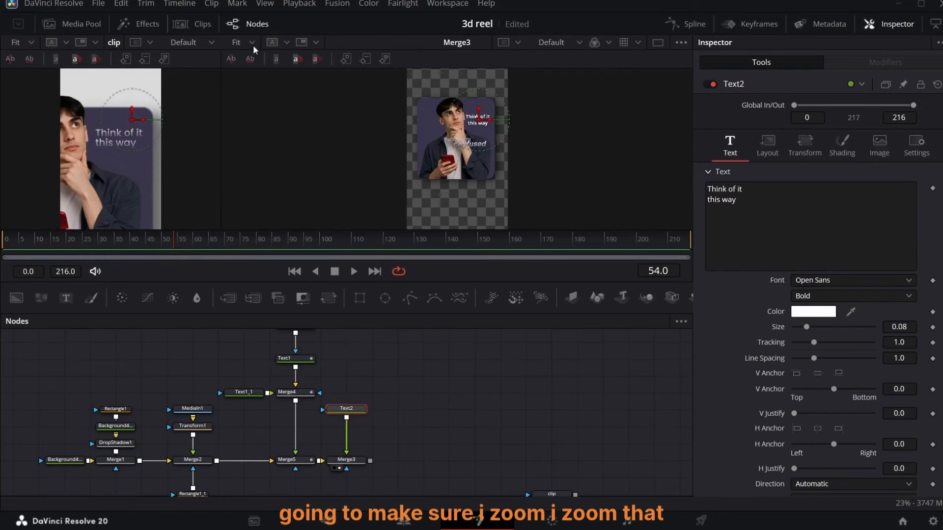
scroll(457, 148, "up", 3)
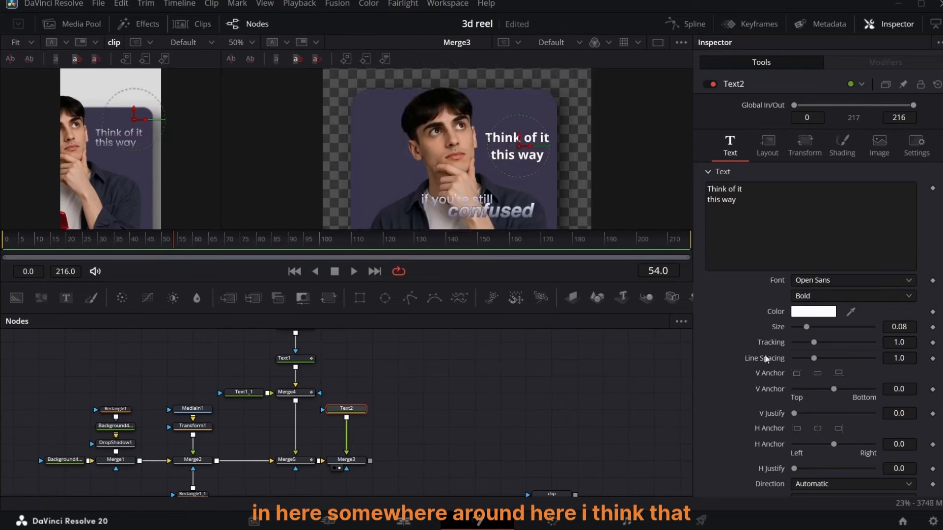
left_click(797, 428)
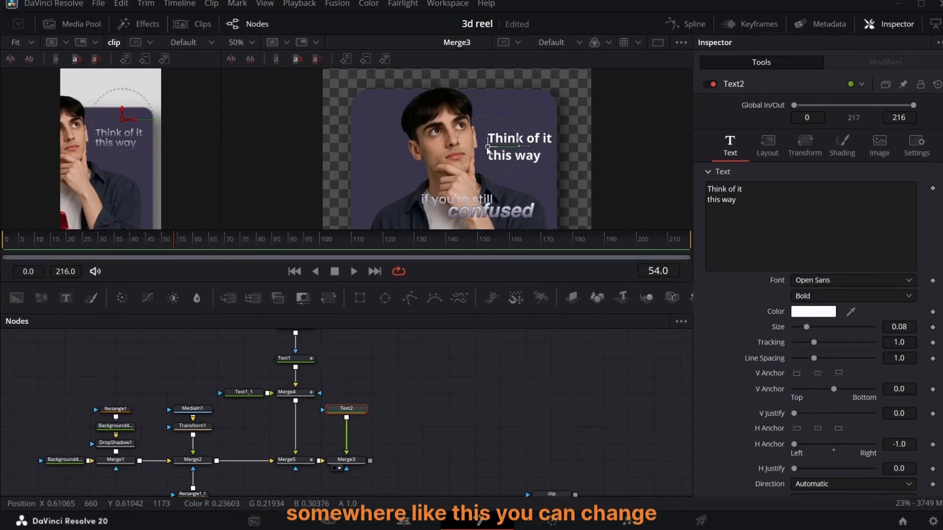
left_click_drag(487, 150, 485, 150)
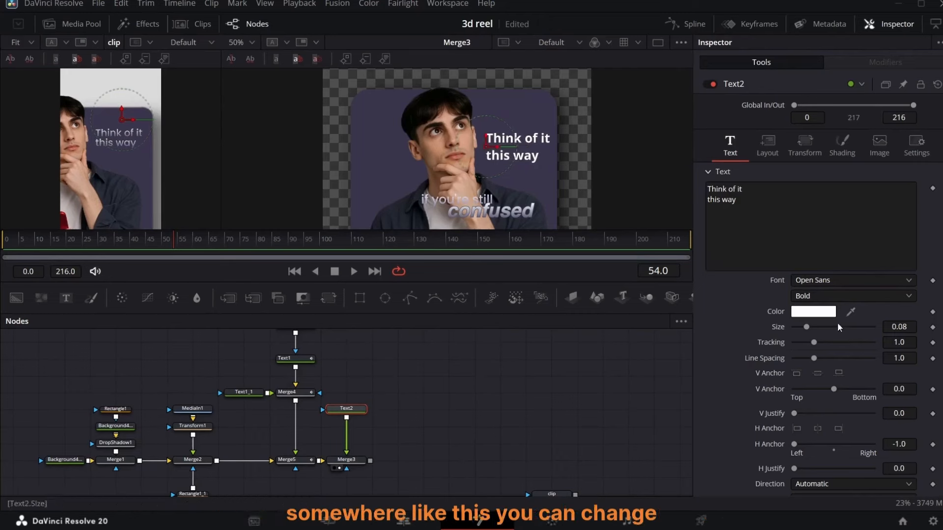
Style Text2 in Poppins Medium with tracking 0.993 and line spacing 0.68
left_click(832, 281)
scroll(820, 196, "down", 4)
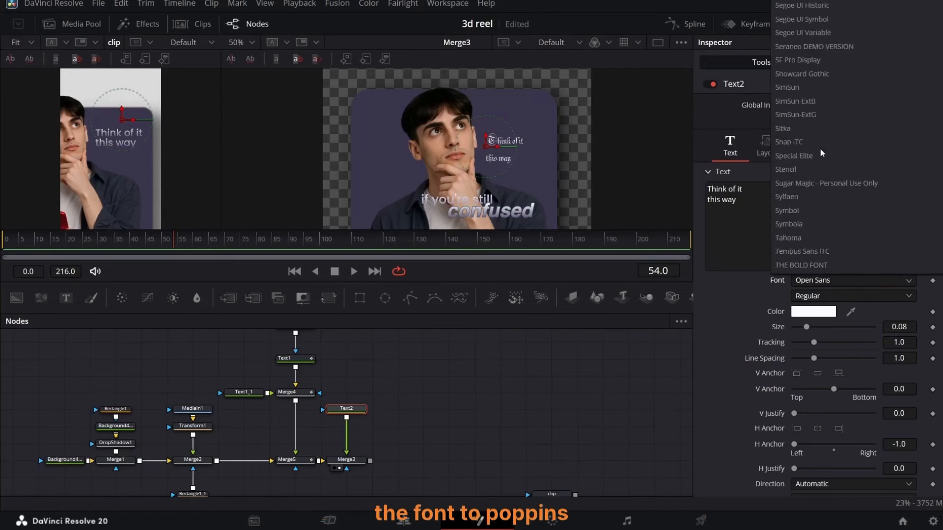
scroll(818, 169, "down", 4)
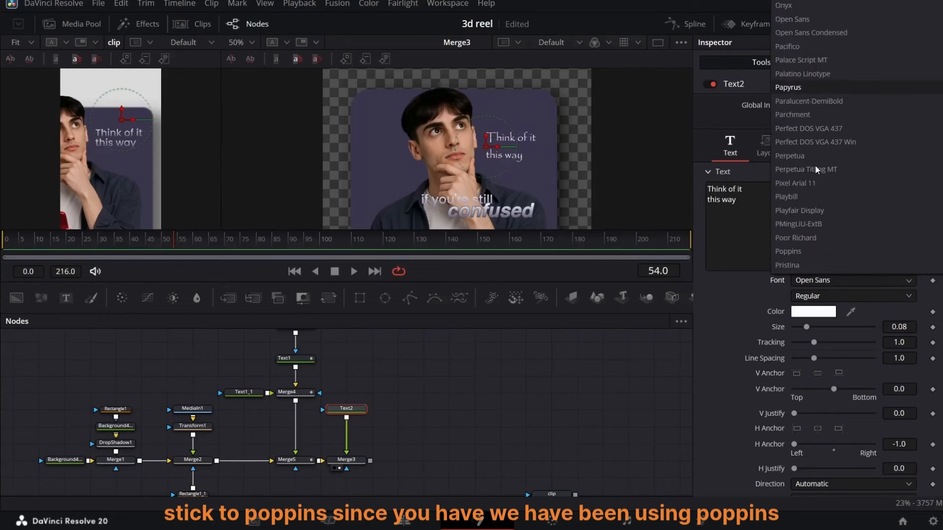
left_click(815, 212)
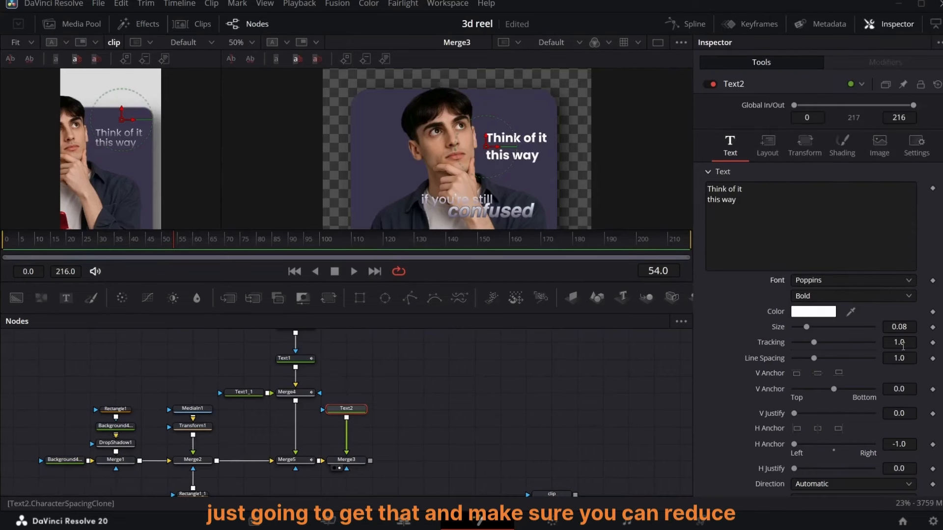
mouse_move(902, 346)
left_mouse_down()
mouse_move(882, 358)
mouse_move(895, 358)
left_mouse_up()
left_click(830, 296)
left_click(829, 275)
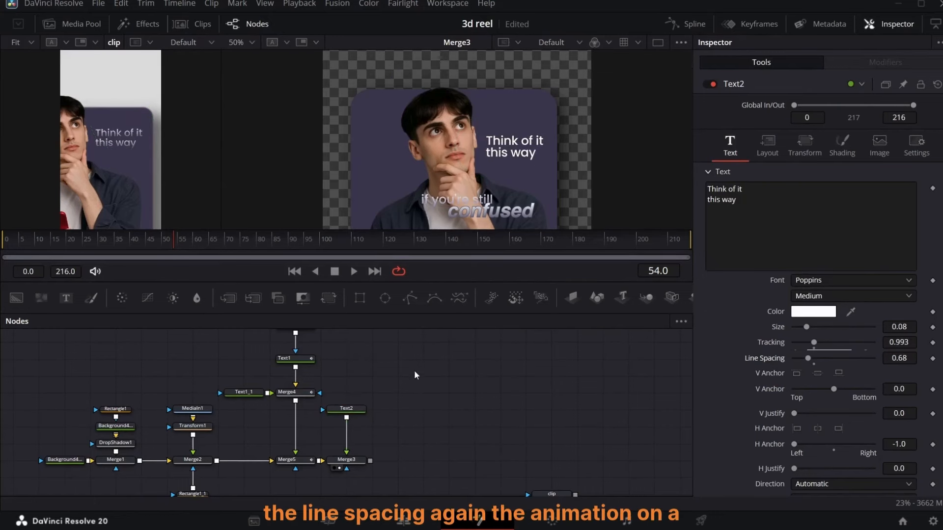
At frame 30, add a Follower modifier to Text2's text and display the modifier's settings
left_click(105, 253)
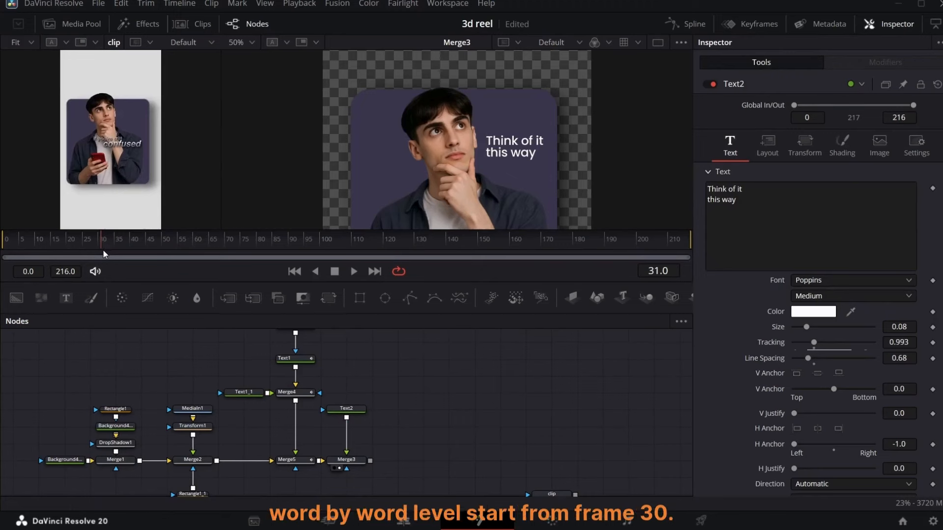
left_click(101, 253)
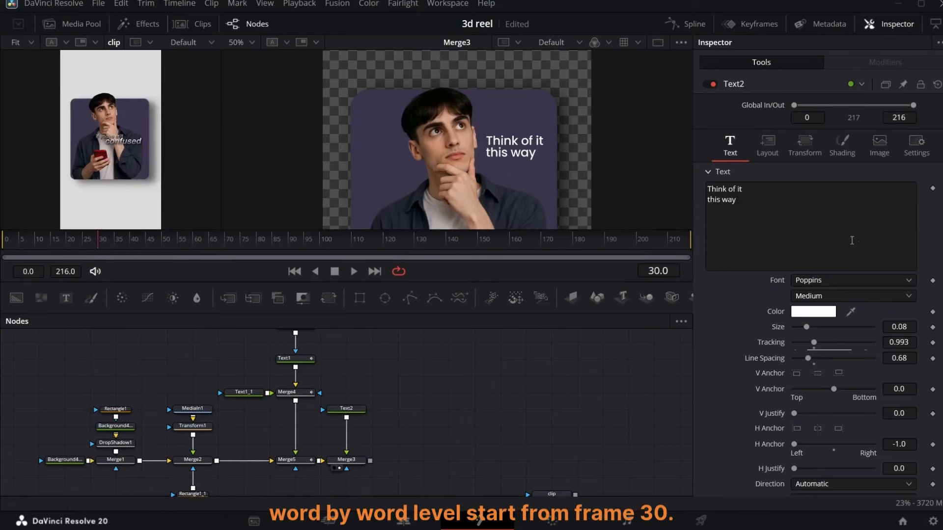
right_click(841, 229)
left_click(752, 225)
right_click(778, 222)
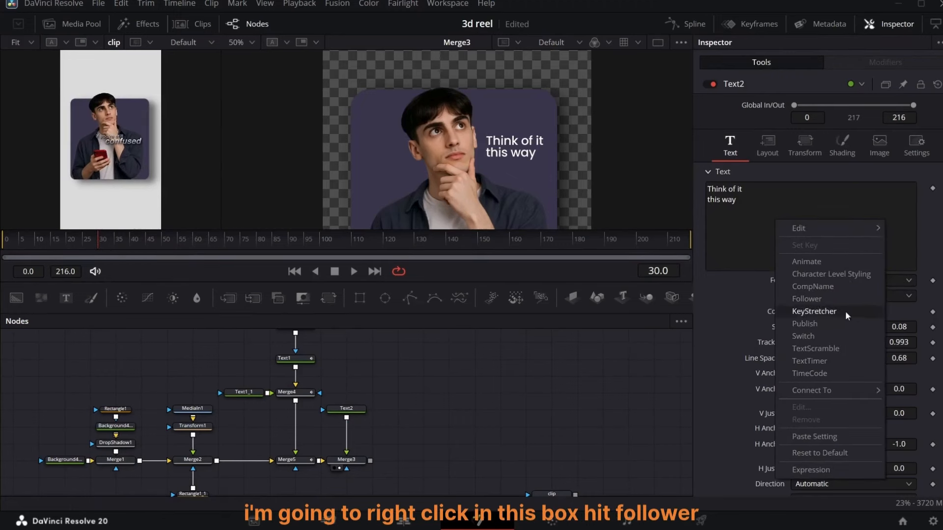
left_click(835, 299)
left_click(886, 69)
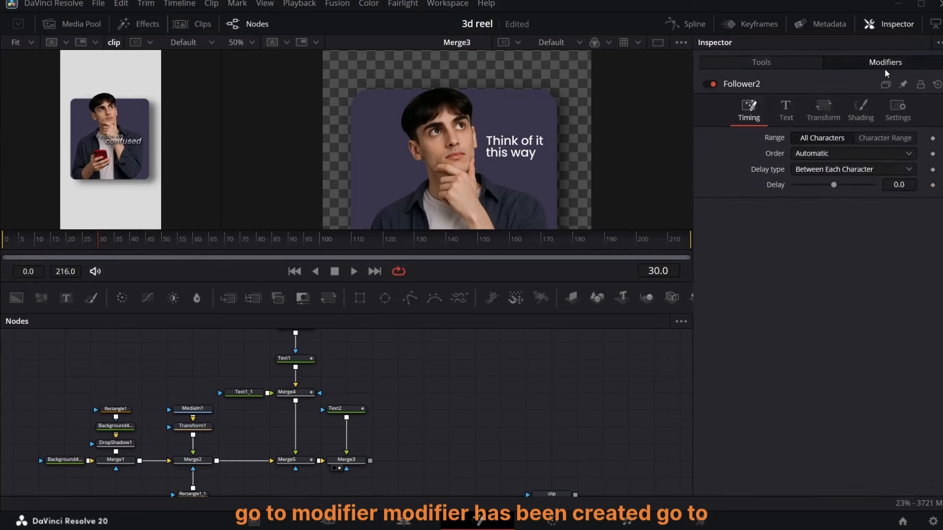
Keyframe the Follower2 shading opacity from 0.0 at frame 30 to 1.0 at frame 33
left_click(861, 110)
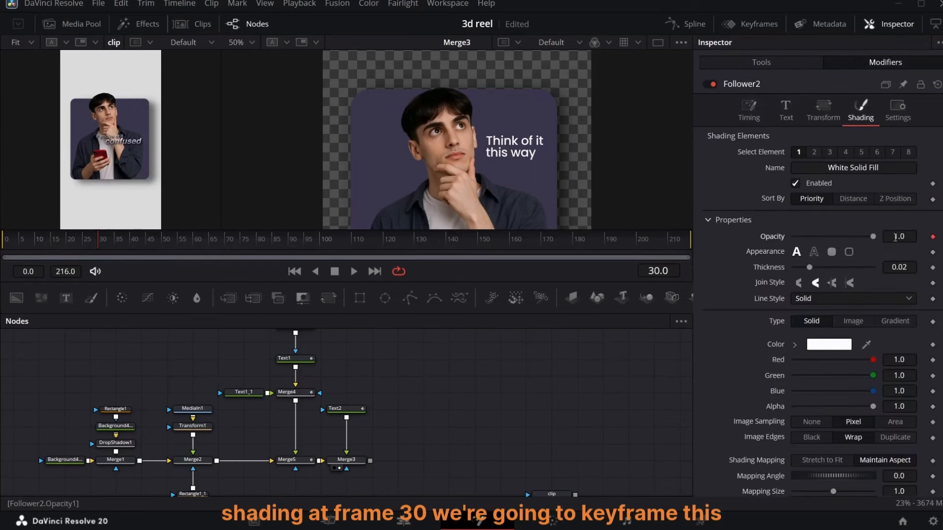
key("Right")
key("Right")
key("Right")
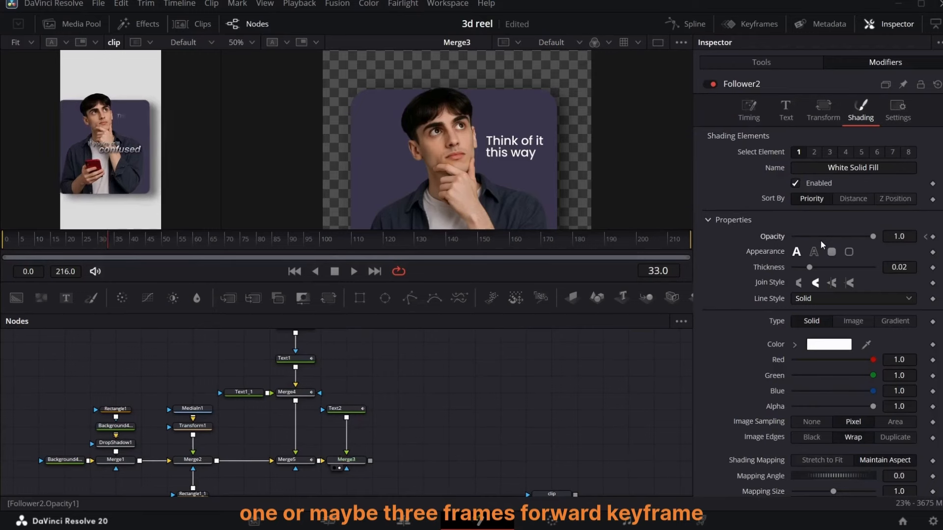
left_click(925, 237)
left_click_drag(874, 238, 722, 268)
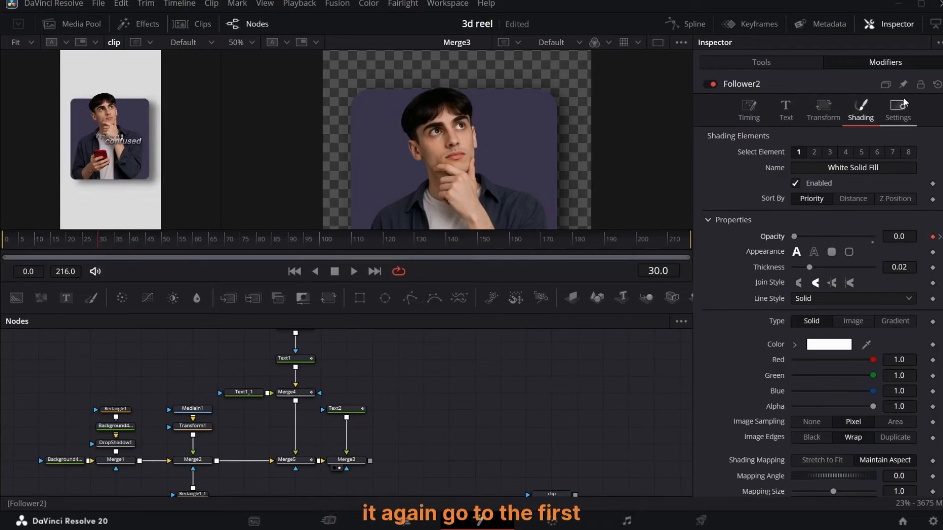
Keyframe Follower2's character offset at X 0.0, Y 0.0 on frames 30 and 33, then return to frame 30
left_click(824, 111)
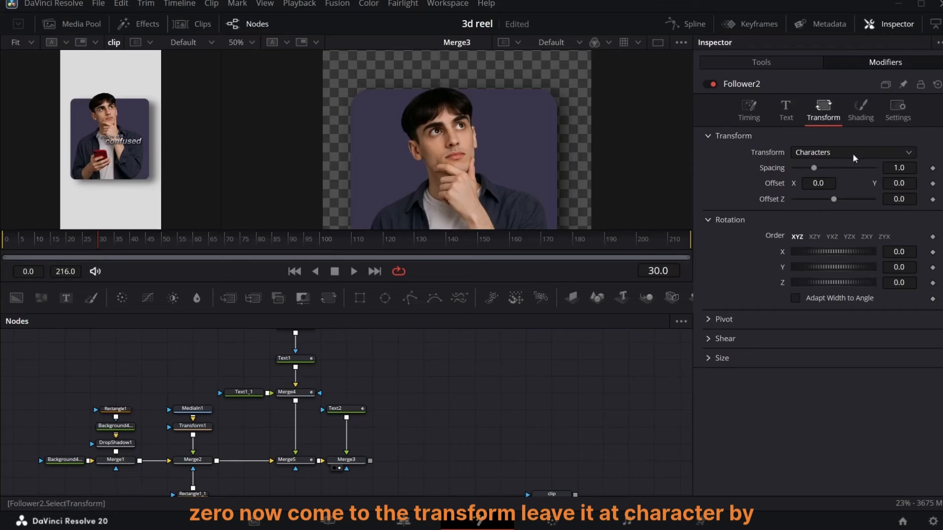
left_click(933, 184)
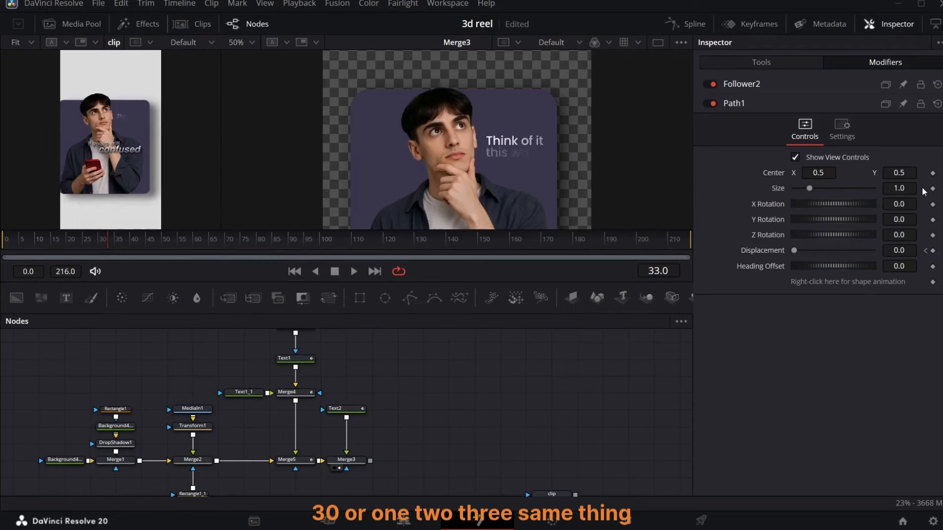
left_click(754, 87)
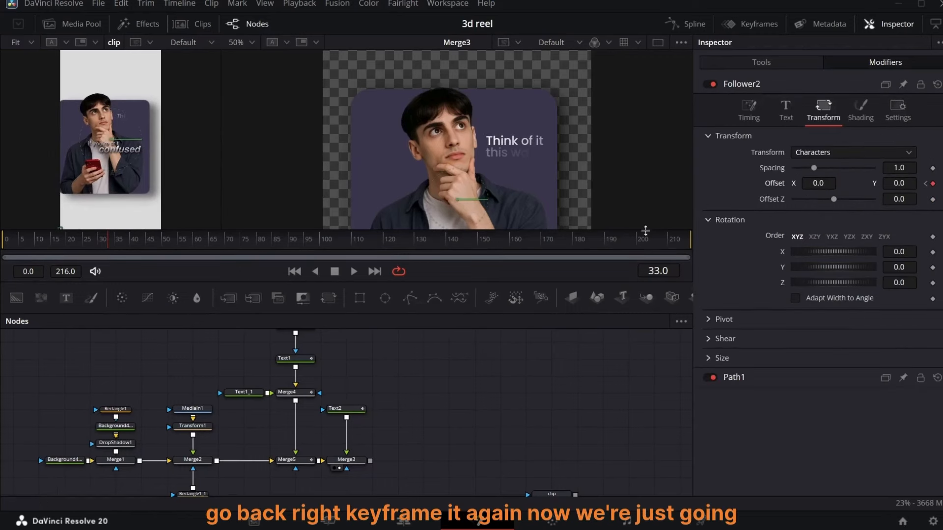
left_click(926, 184)
Raise Follower2's opacity at frame 30 to 1.0 to see the text, and lower its character offset Y to -0.017
left_click(861, 111)
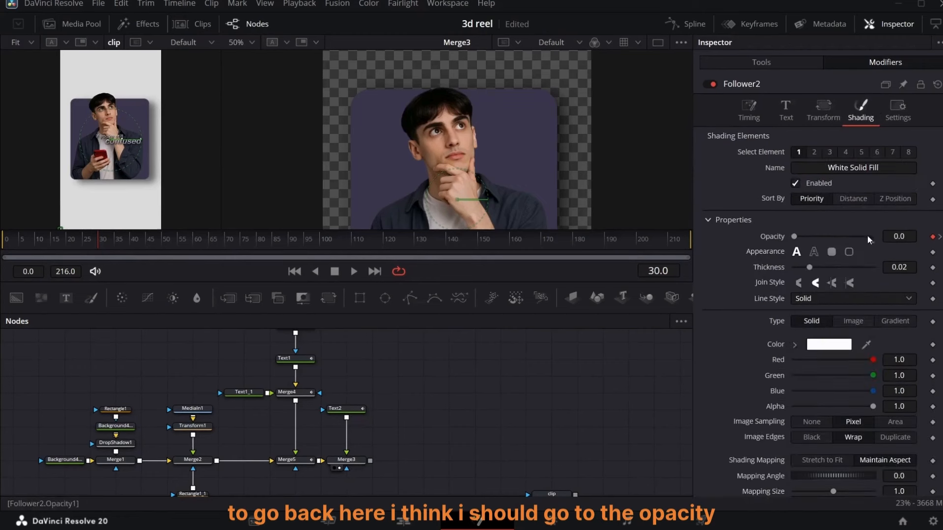
left_click_drag(794, 237, 873, 237)
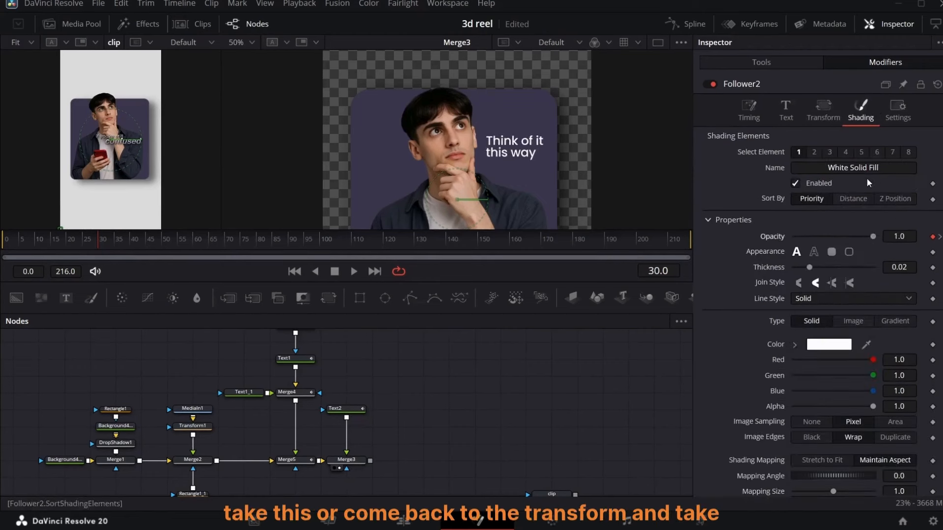
left_click(823, 111)
left_click_drag(905, 186, 895, 186)
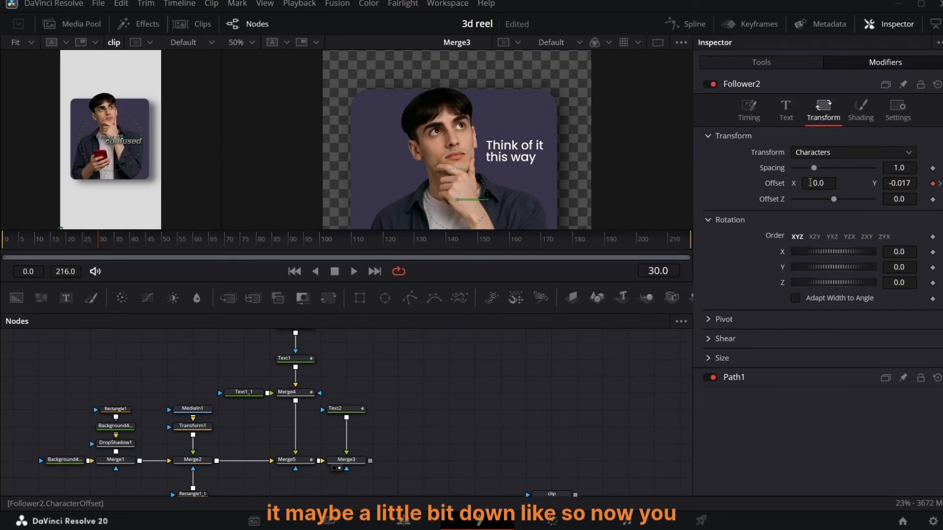
Set Follower2's delay between each character to 0.98 while viewing a frame within the reveal
left_click(749, 112)
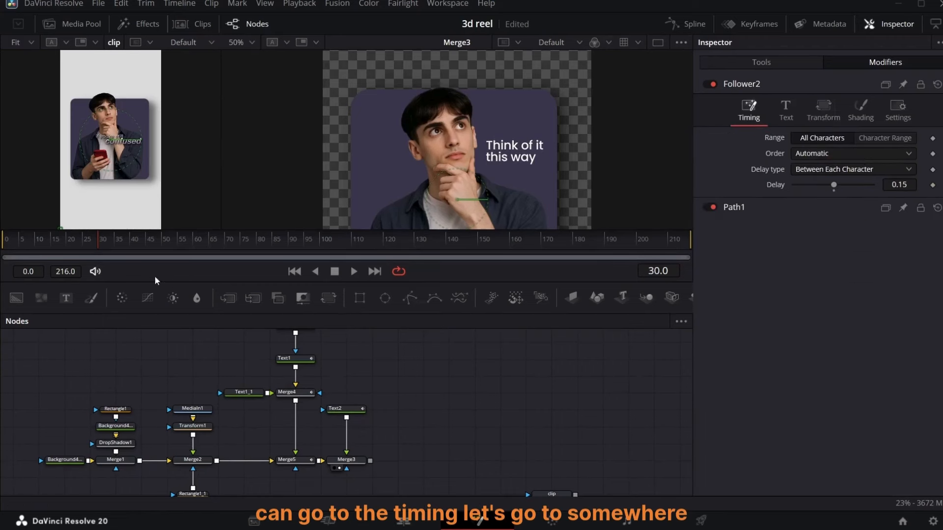
left_click_drag(104, 248, 126, 248)
left_click_drag(897, 187, 936, 186)
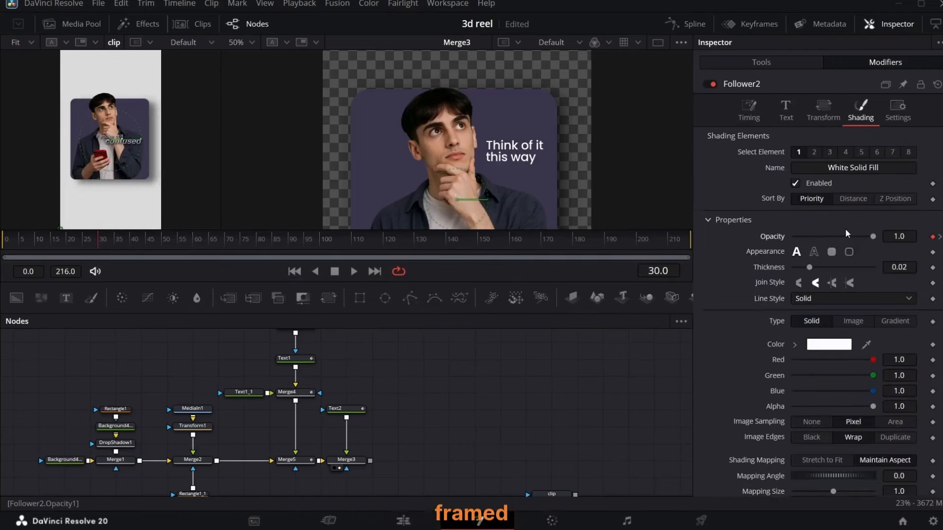
Set Follower2's shading opacity at frame 30 back to 0.0 and go to the next opacity keyframe
left_click_drag(852, 238, 734, 254)
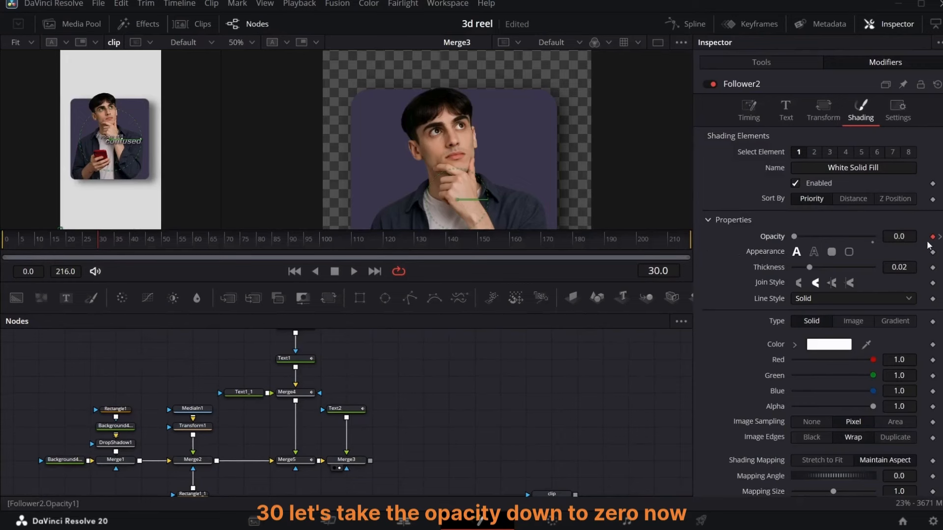
left_click(939, 236)
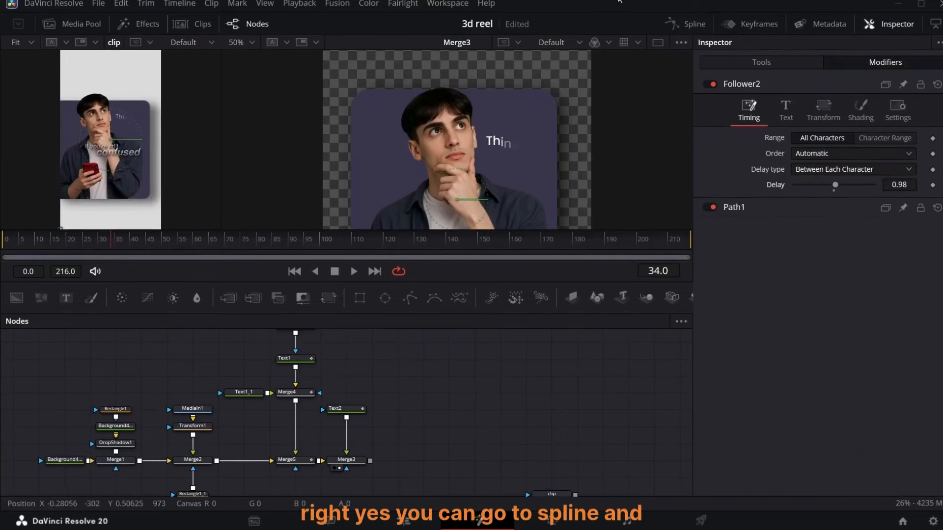
Display the Merge4, Text1, Instance_Text1 and Text2 animation curves in the spline editor, close it, and play back the animation from frame 21
left_click(686, 24)
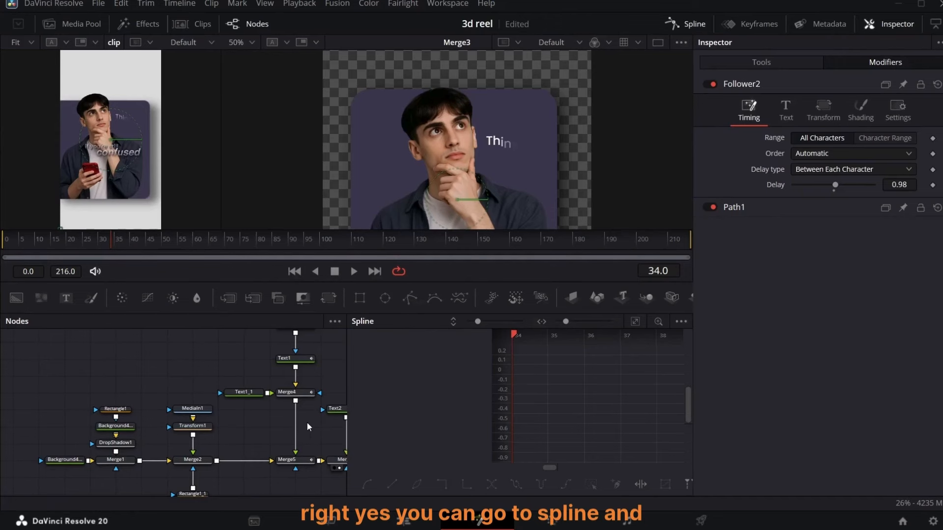
scroll(257, 444, "right", 6)
scroll(250, 379, "up", 2)
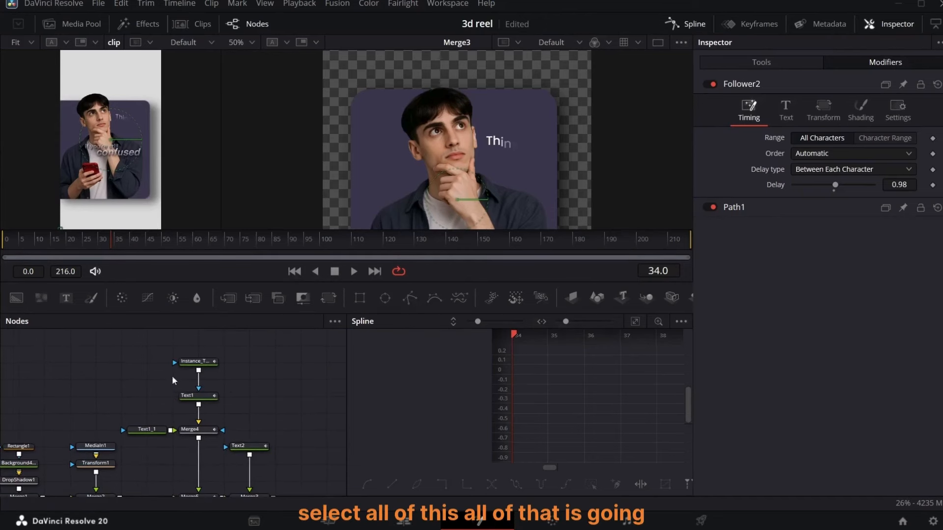
left_click_drag(101, 339, 278, 453)
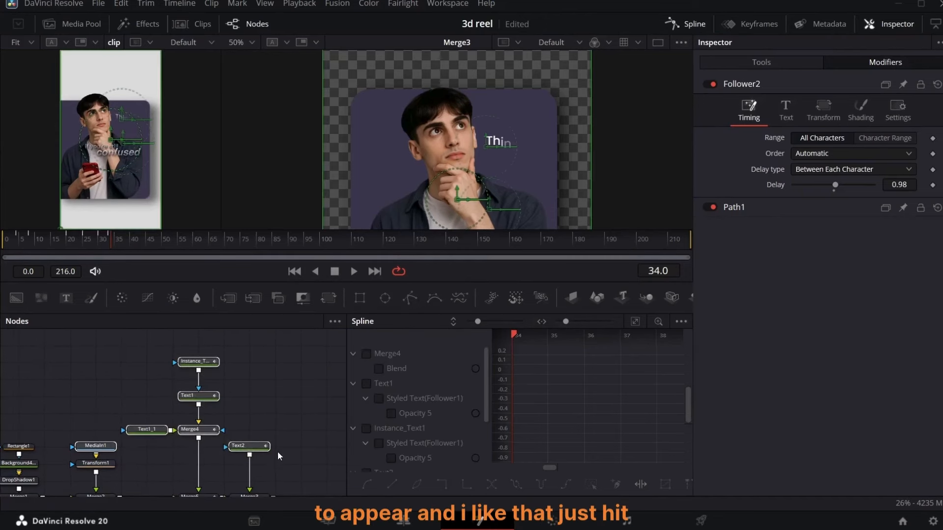
left_click(367, 355)
left_click(367, 384)
scroll(377, 417, "down", 3)
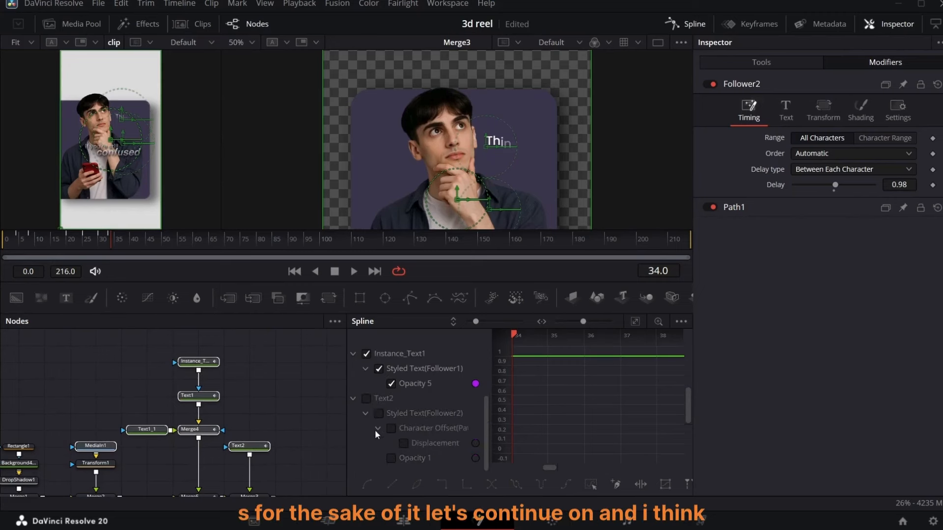
left_click(367, 401)
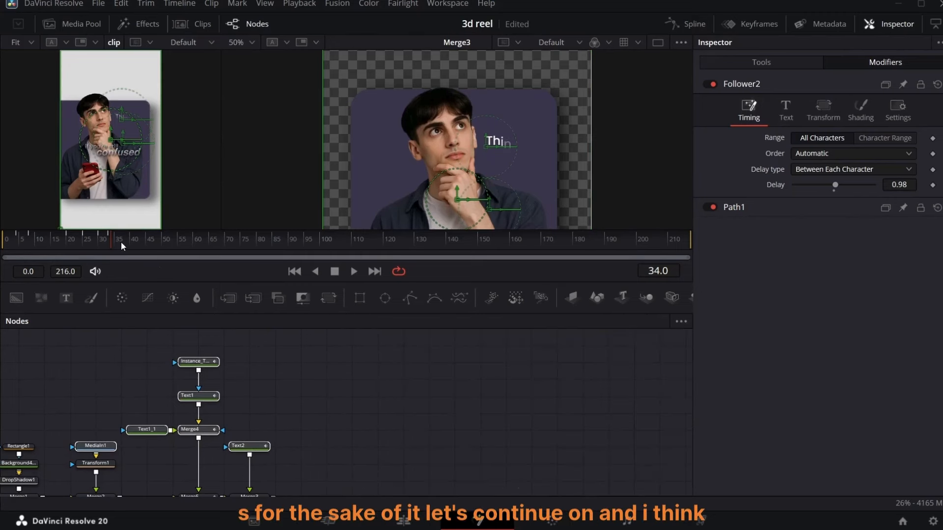
left_click_drag(121, 242, 75, 254)
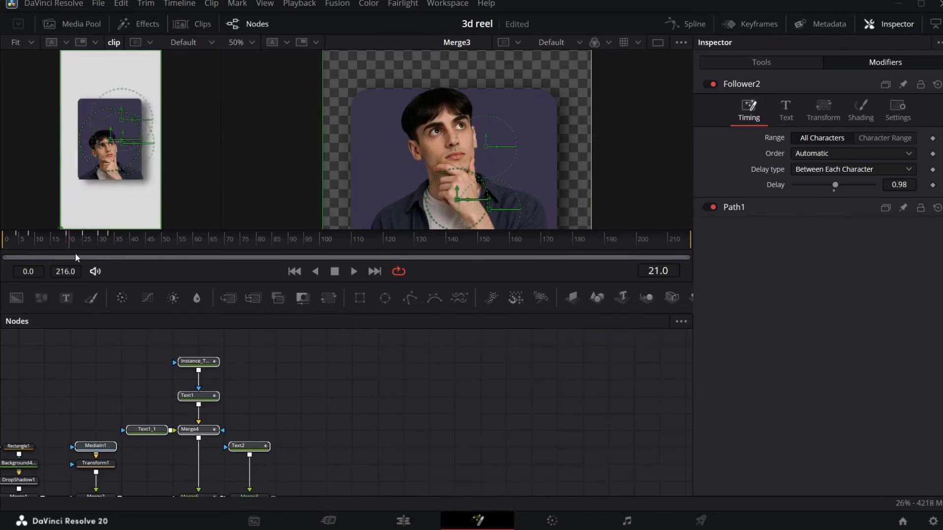
key("space")
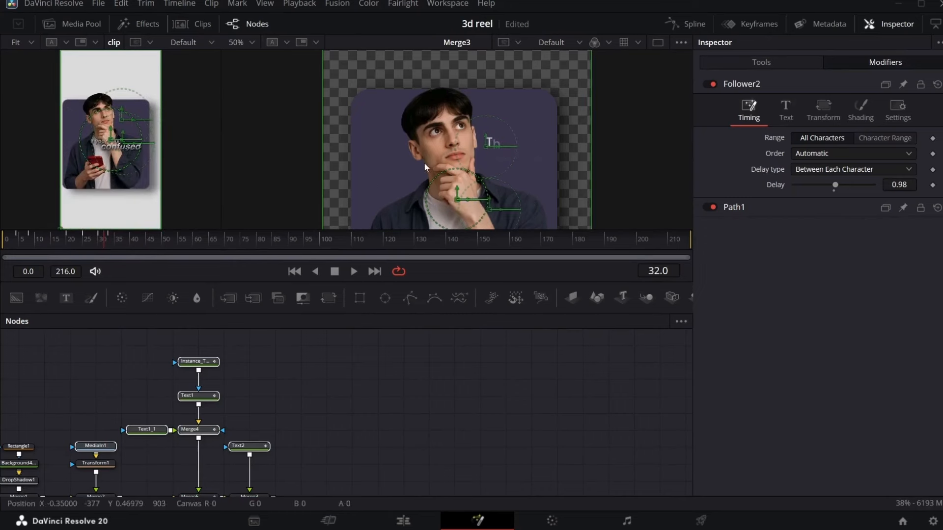
Reverse Merge5's blend fade by setting it to 1.0 at frame 35 and lowering it fully at frame 40
scroll(425, 167, "down", 2)
scroll(329, 415, "down", 3)
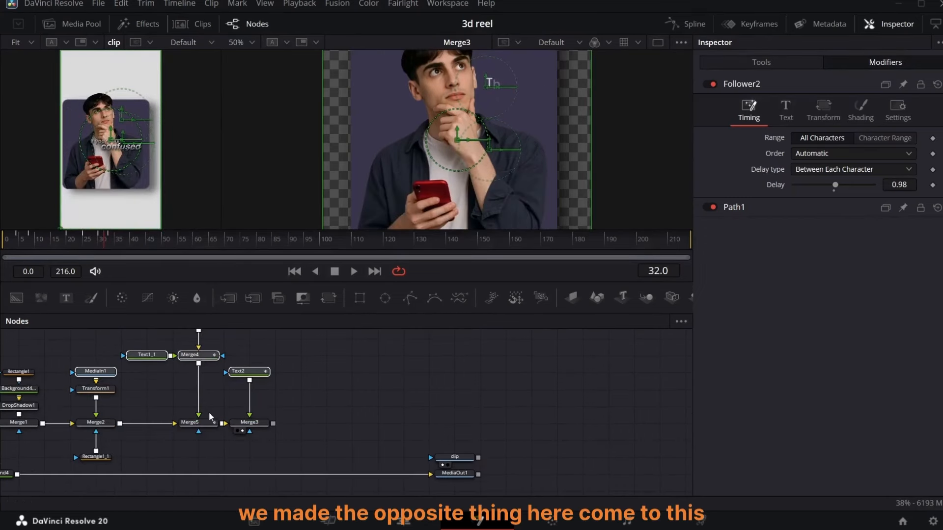
left_click(197, 422)
left_click(940, 310)
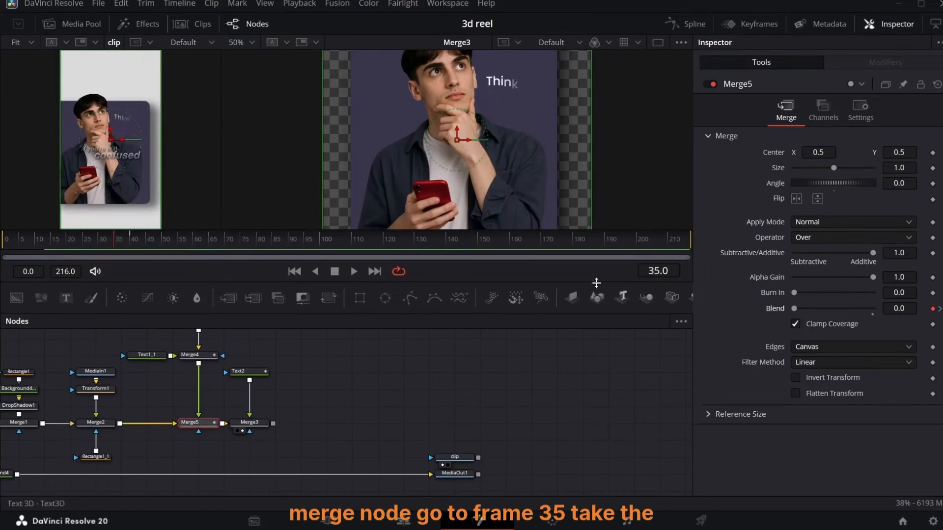
left_click_drag(795, 309, 874, 310)
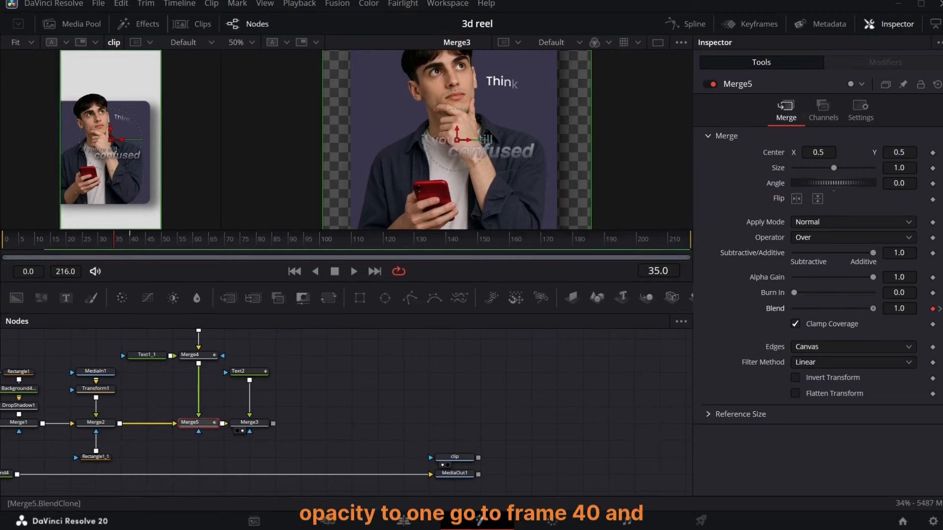
left_click(940, 309)
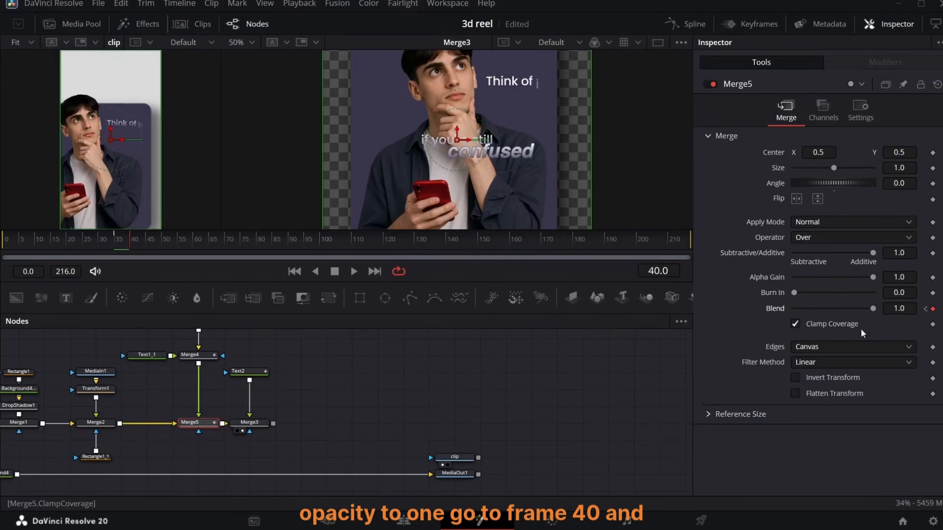
left_click_drag(873, 309, 561, 332)
left_click_drag(172, 244, 140, 220)
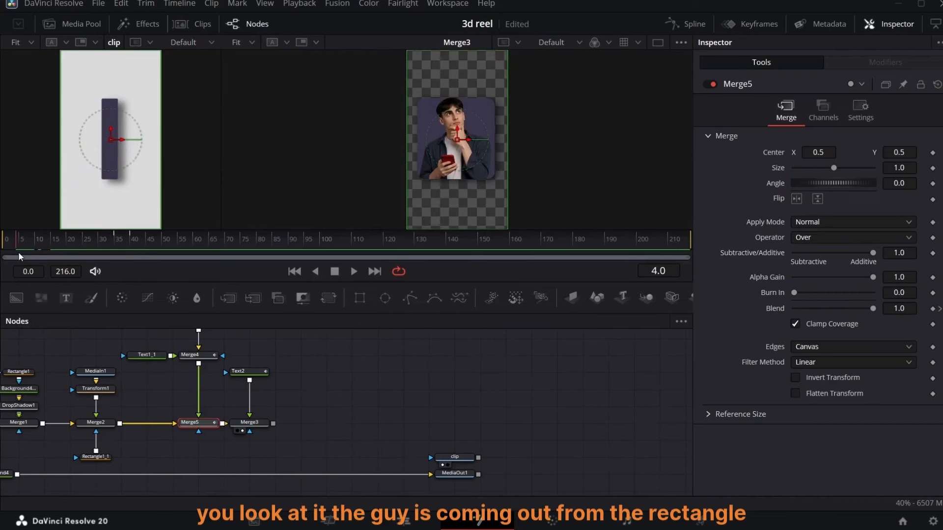
Keyframe Transform1's center at X 0.536 with Y -1.286 on frame 10 and Y 0.5 on frame 30
left_click_drag(19, 252, 38, 253)
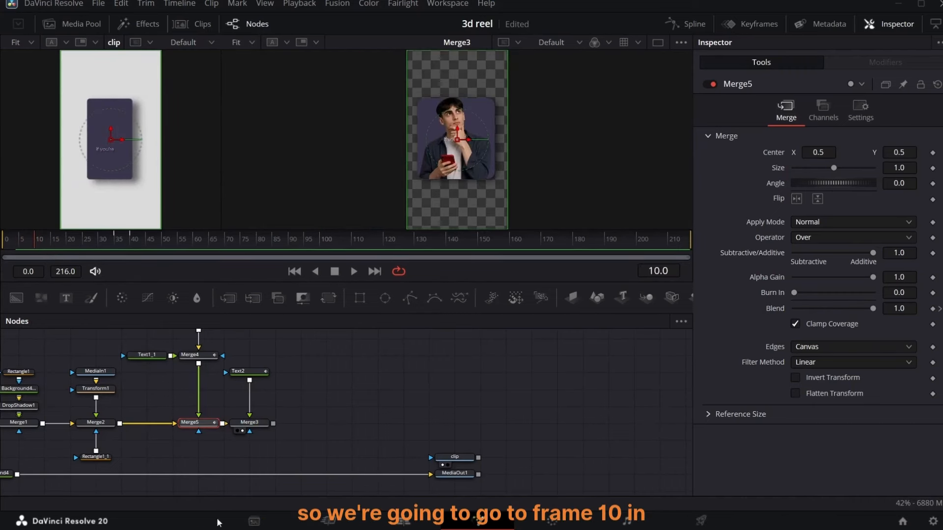
scroll(172, 428, "left", 3)
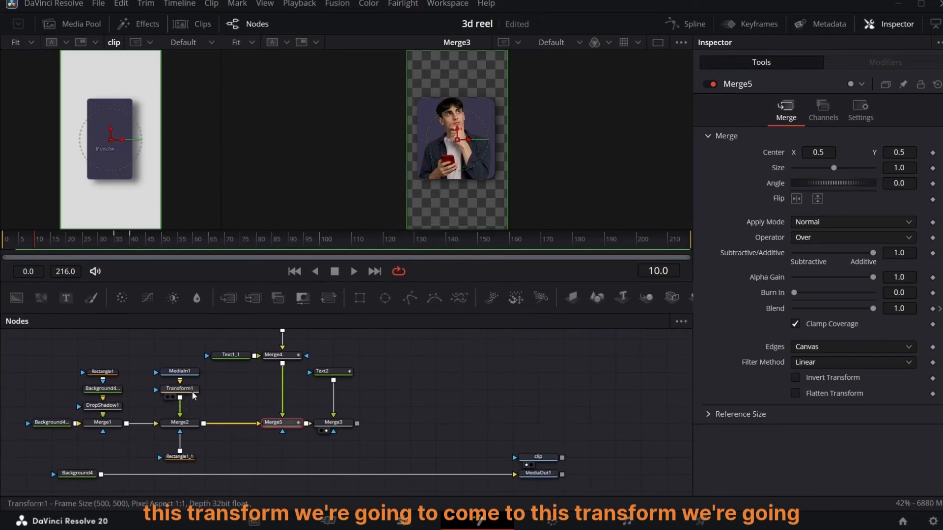
left_click(179, 388)
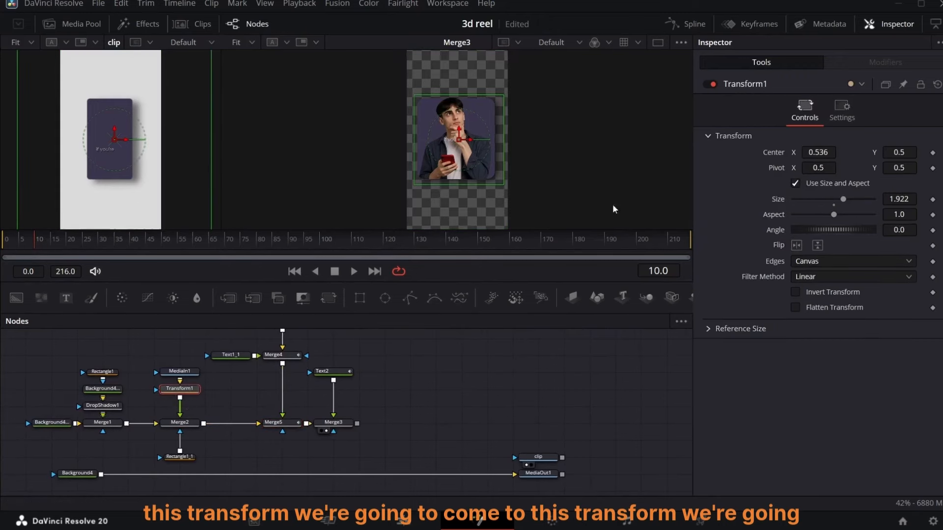
left_click(933, 153)
key("space")
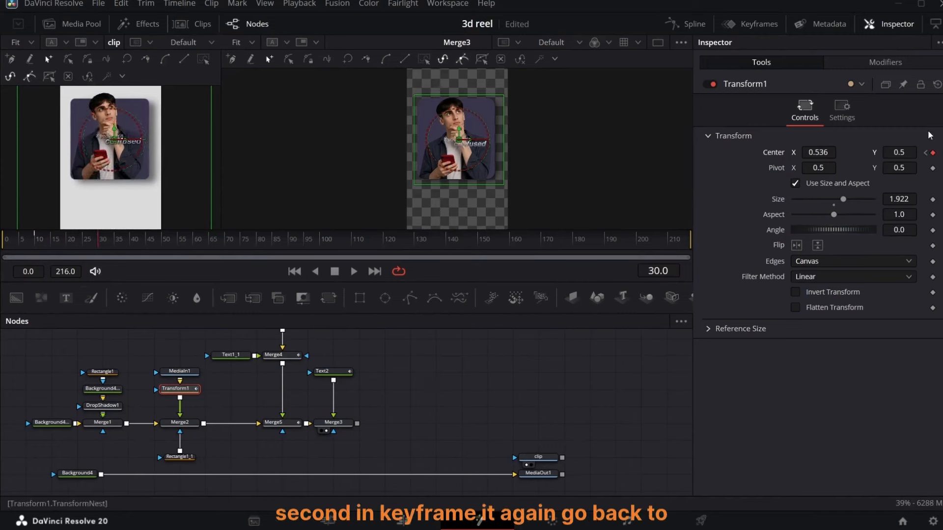
left_click(927, 154)
left_click_drag(908, 152, 379, 445)
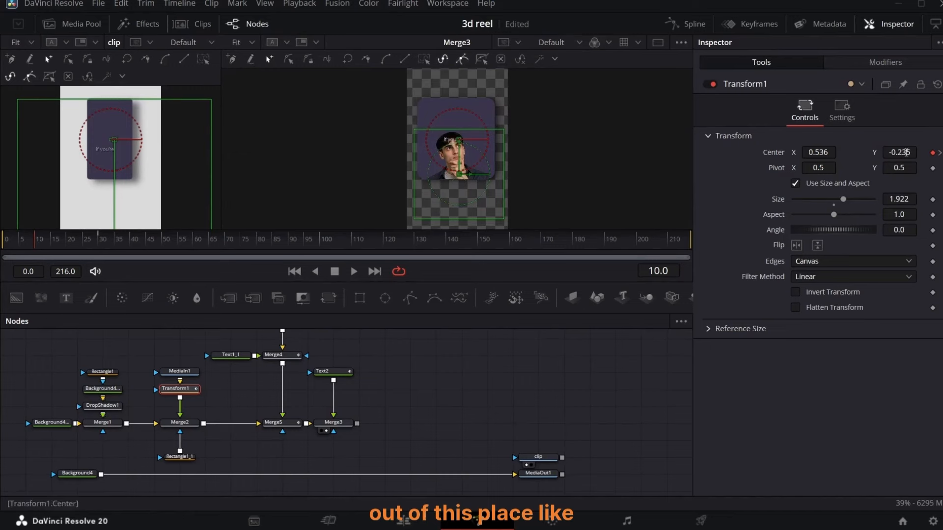
left_click_drag(907, 153, 297, 219)
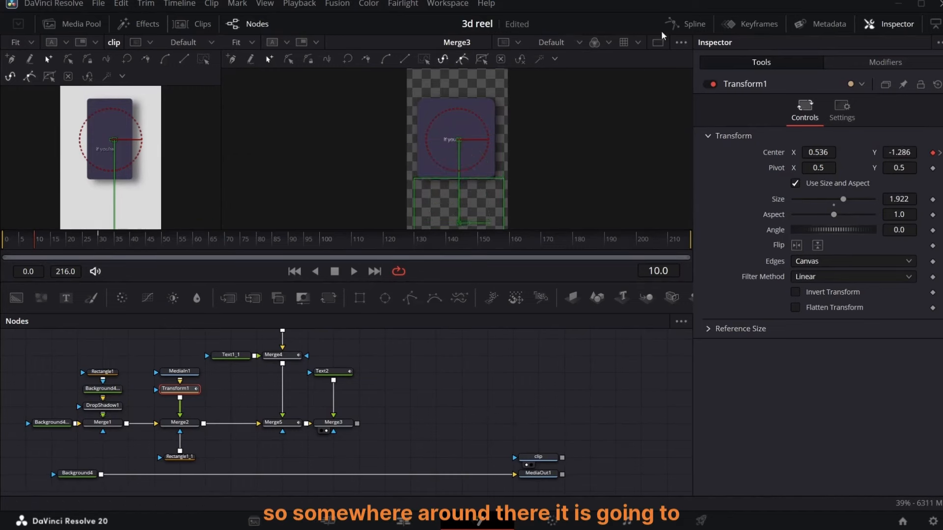
Apply Out Cubic easing to all points of Transform1's center displacement curve in the spline editor
left_click(688, 23)
left_click(634, 321)
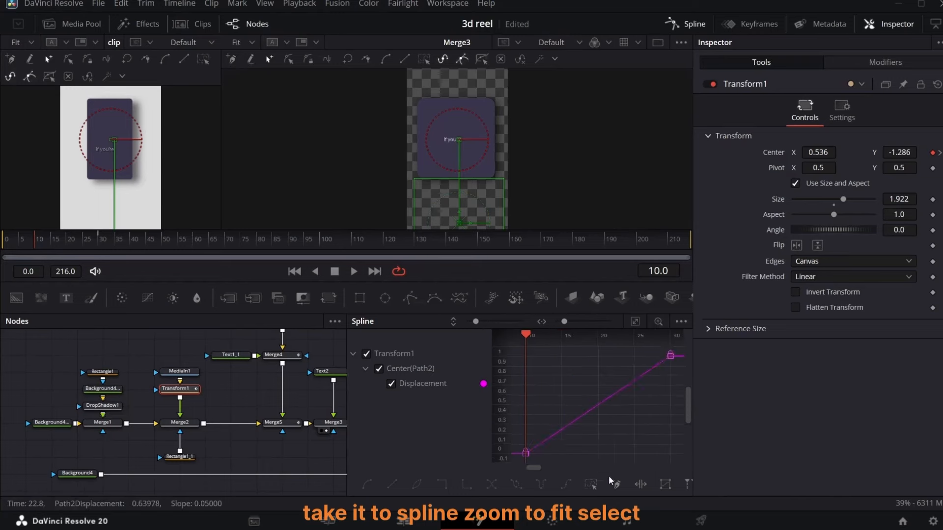
left_click(591, 485)
right_click(612, 441)
mouse_move(654, 260)
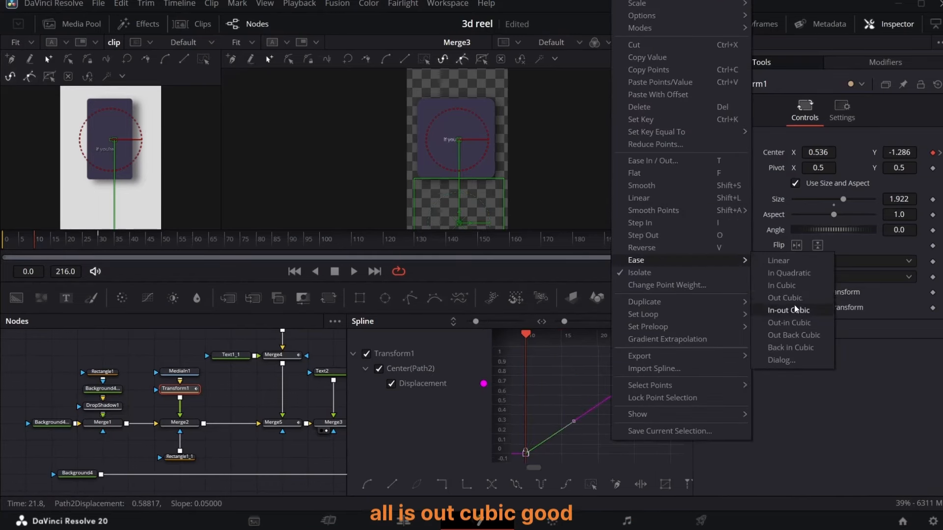
left_click(781, 309)
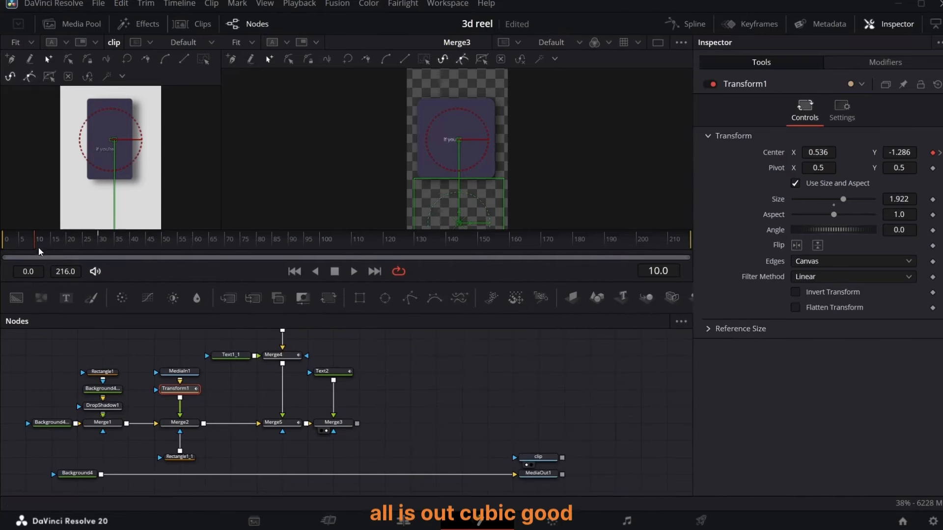
Keyframe Rectangle1's width at 0.0 on frame 1 and 0.769 on frame 20 so the card opens horizontally
left_click_drag(39, 248, 6, 265)
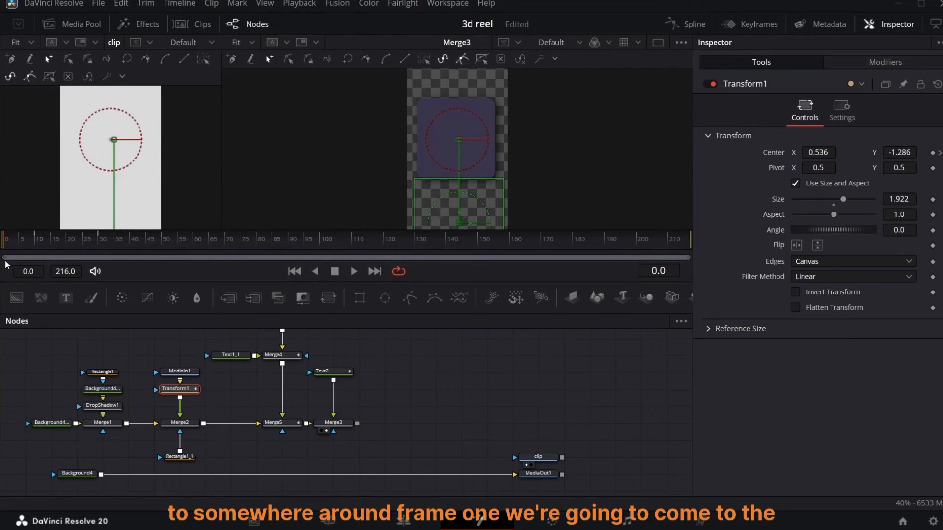
left_click(115, 373)
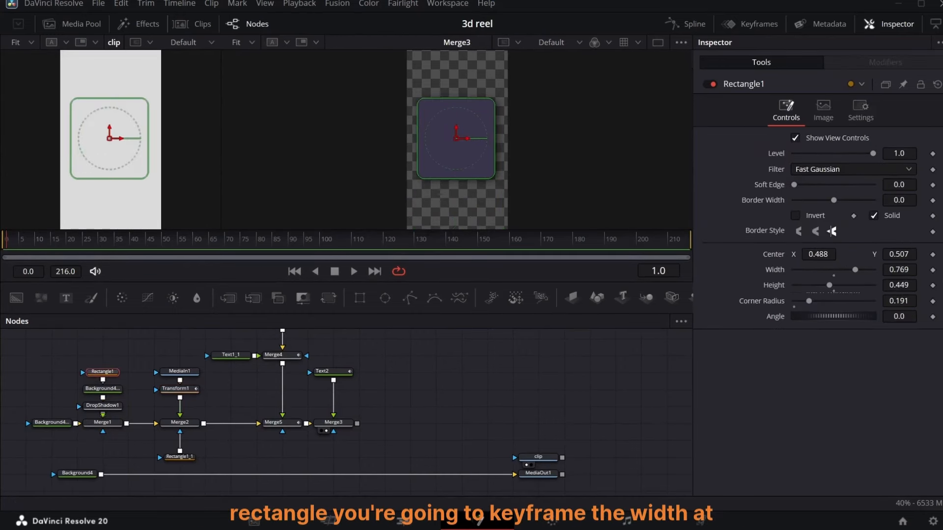
left_click(933, 270)
key("Right")
key("Right")
key("Right")
key("Right")
key("Right")
key("Right")
key("Right")
key("Right")
key("Right")
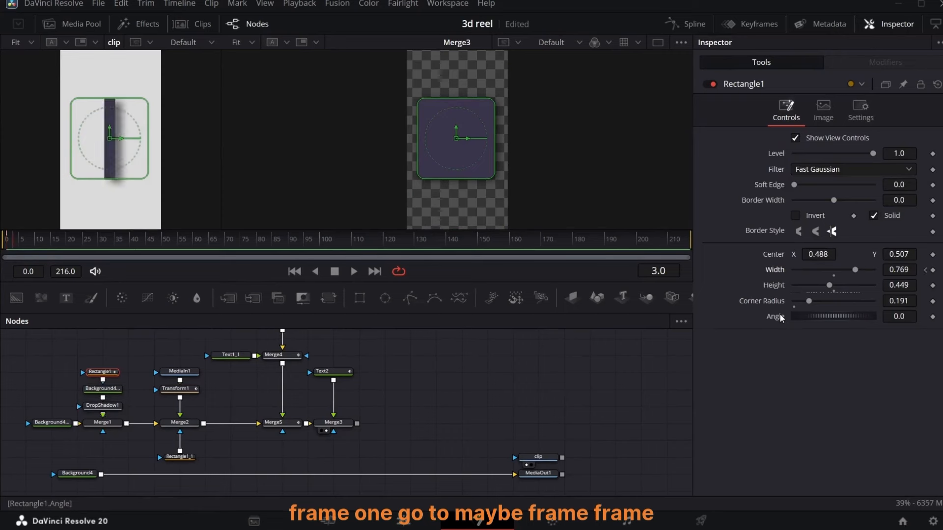
key("Right")
key("Right")
key("Right")
key("Right")
key("Right")
key("Right")
key("Right")
key("Right")
key("Right")
key("Right")
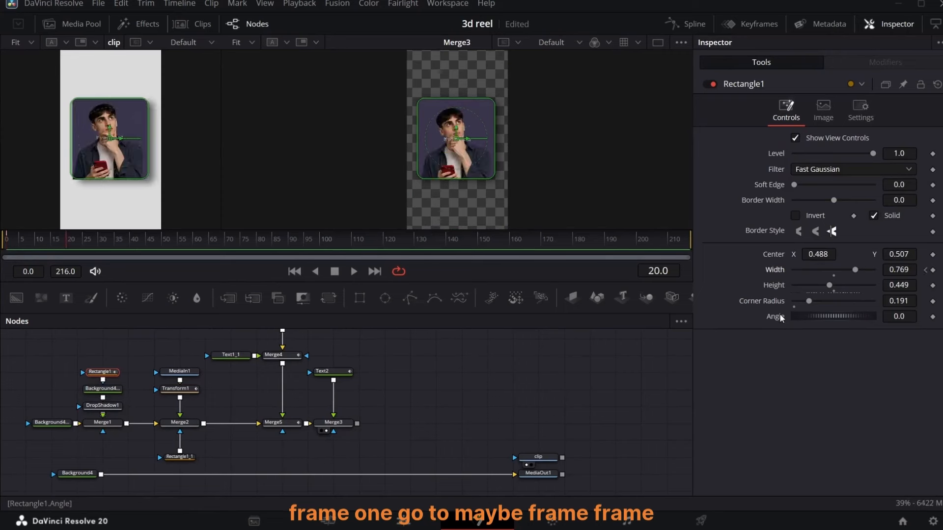
left_click(933, 270)
left_click(926, 270)
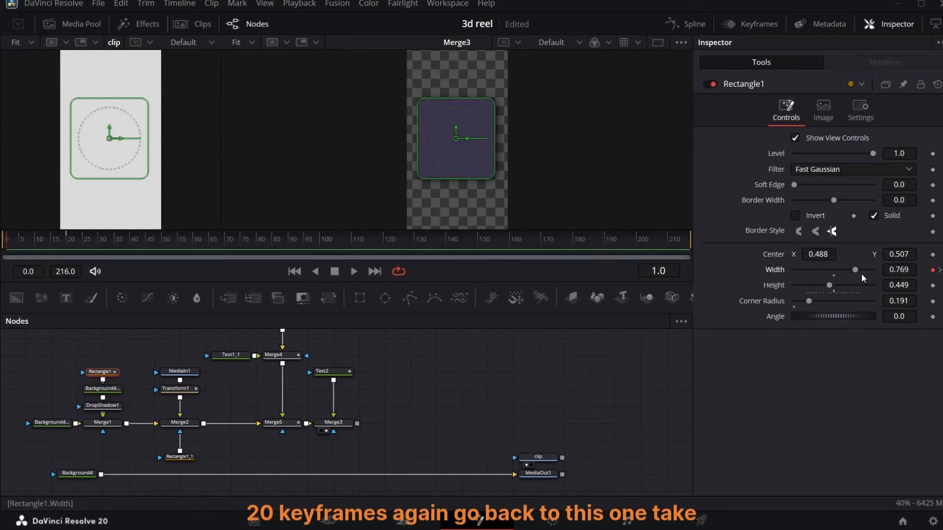
left_click_drag(856, 270, 788, 270)
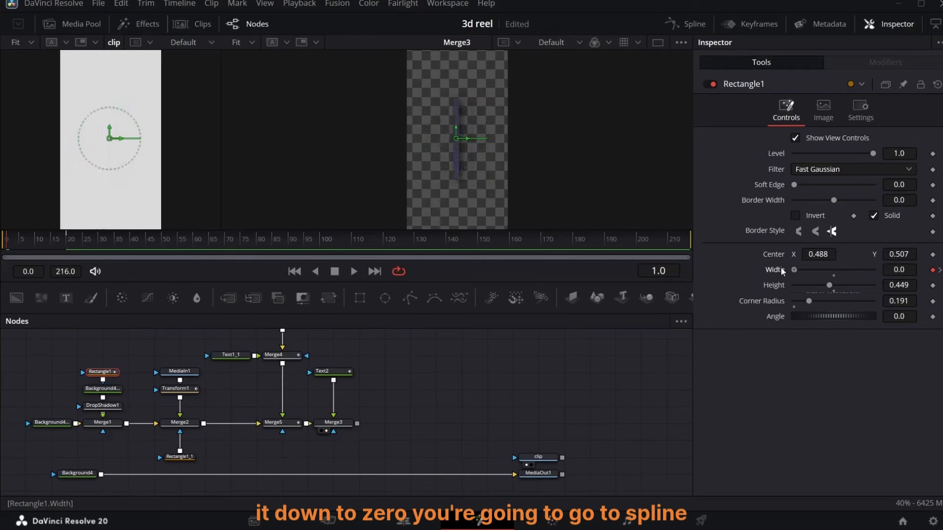
Apply Out Cubic easing to all points of Rectangle1's width curve and play back the card opening
left_click(687, 24)
key("ctrl+f")
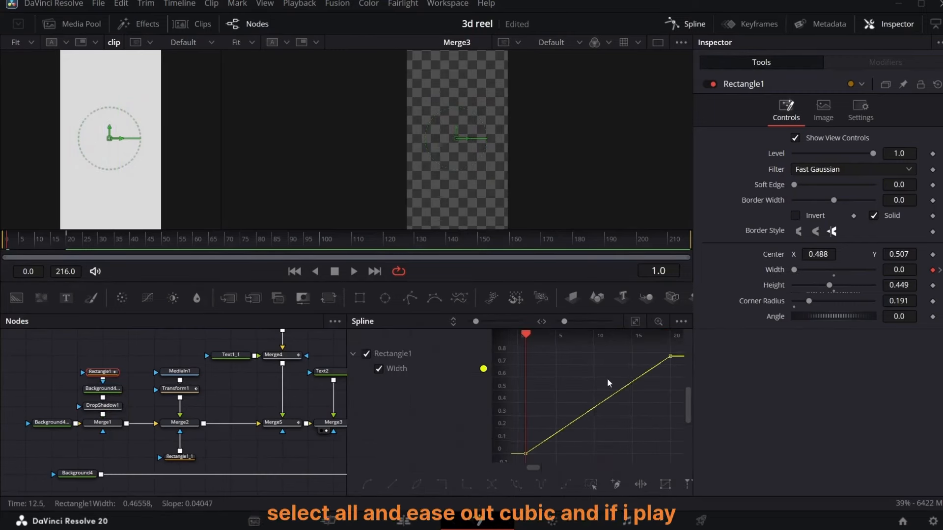
key("ctrl+a")
right_click(600, 445)
mouse_move(687, 263)
left_click(787, 301)
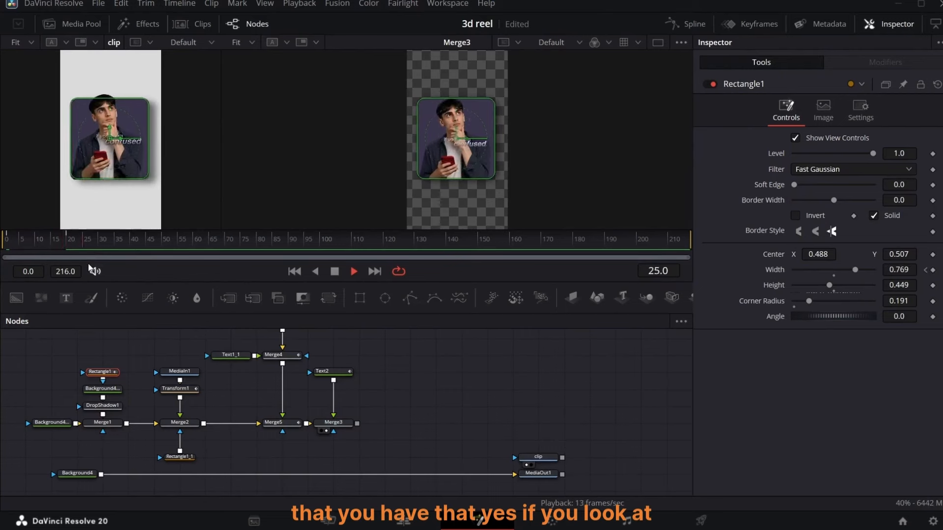
key("space")
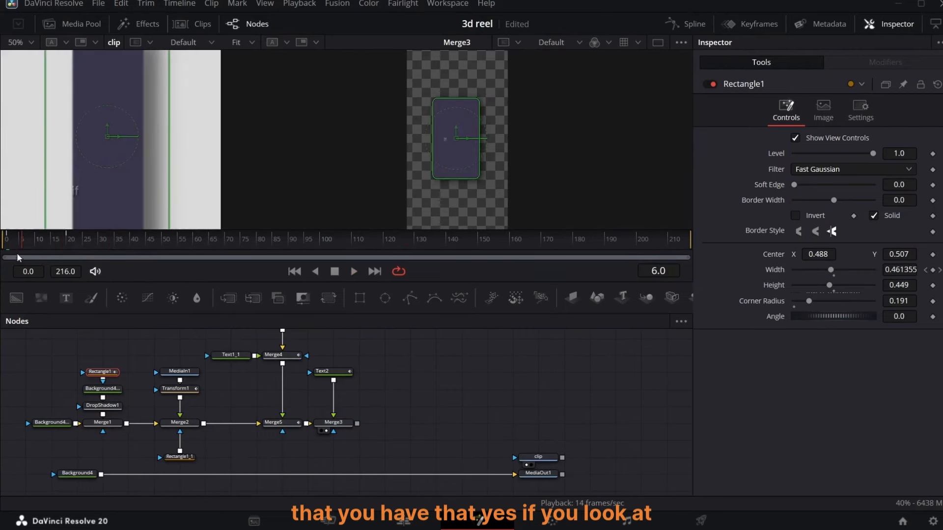
Add a Transform node after Merge4, keyframe its center Y at 0.335 on frame 4 and 0.5 on frame 25, and preview it
mouse_move(23, 247)
left_mouse_down()
mouse_move(6, 245)
mouse_move(125, 240)
mouse_move(47, 249)
mouse_move(19, 239)
left_mouse_up()
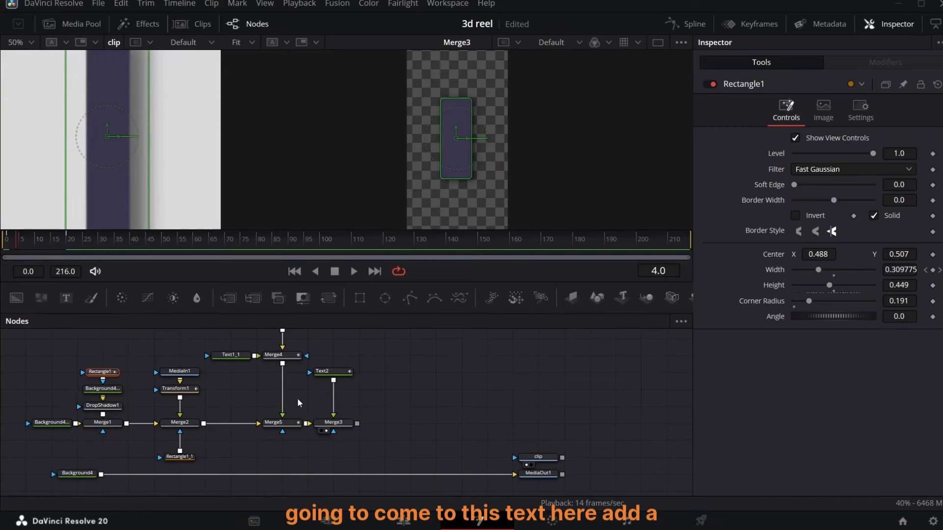
scroll(273, 368, "up", 3)
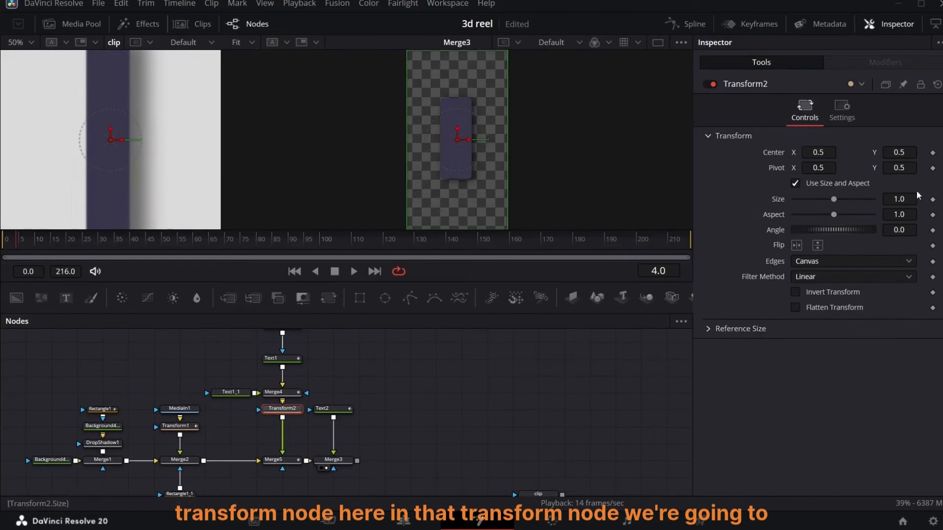
left_click(933, 153)
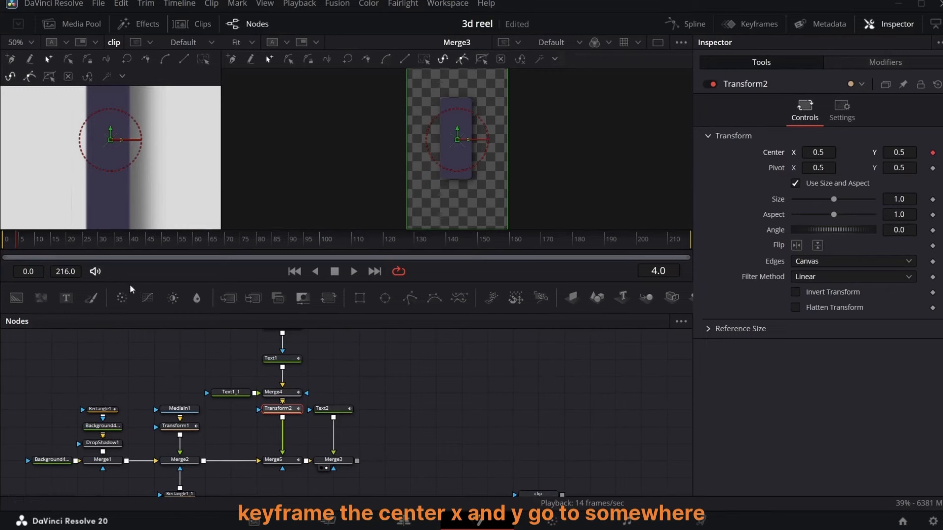
left_click_drag(17, 240, 84, 239)
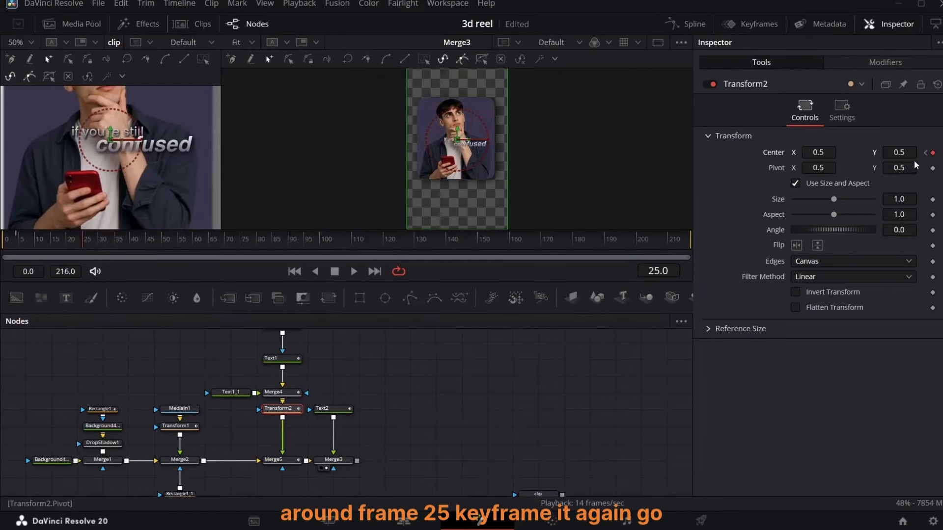
left_click(926, 153)
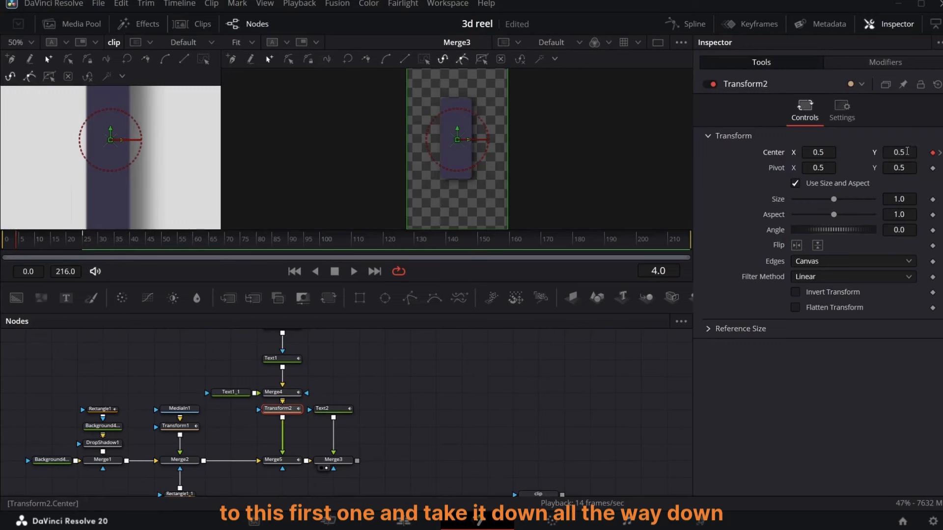
left_click_drag(907, 151, 826, 152)
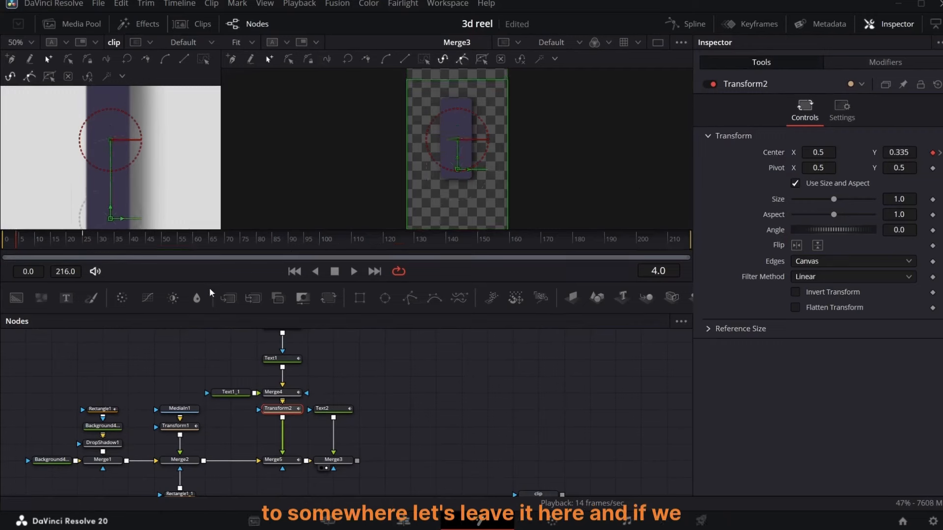
key("space")
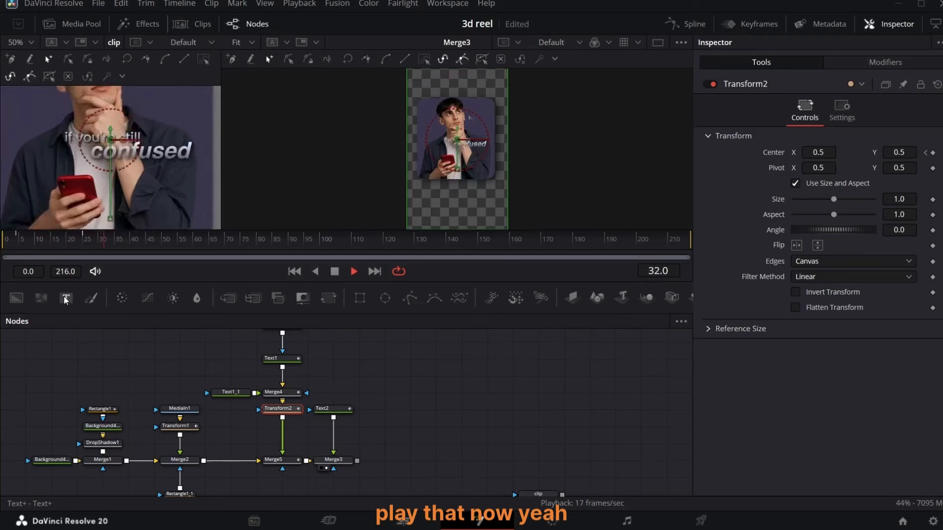
key("space")
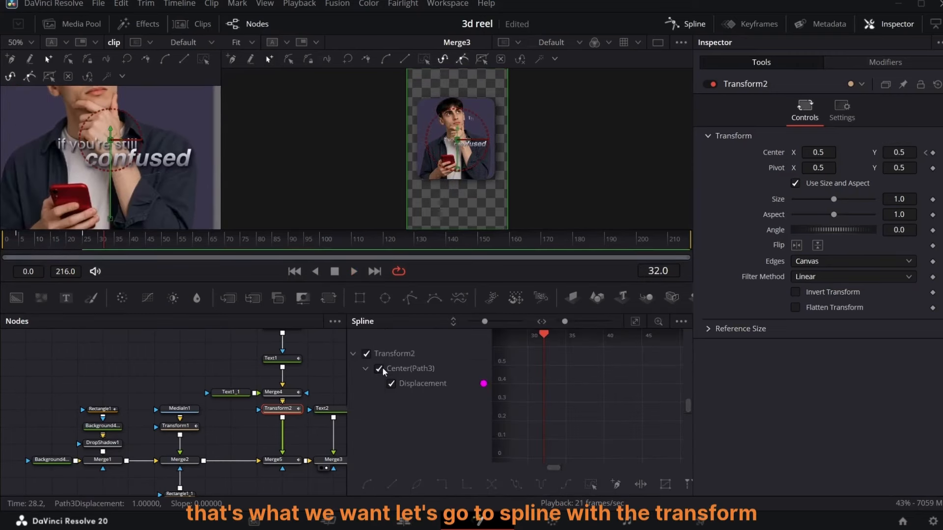
Apply Out Cubic easing to all points of Transform2's center displacement curve and play back the text movement
left_click(635, 322)
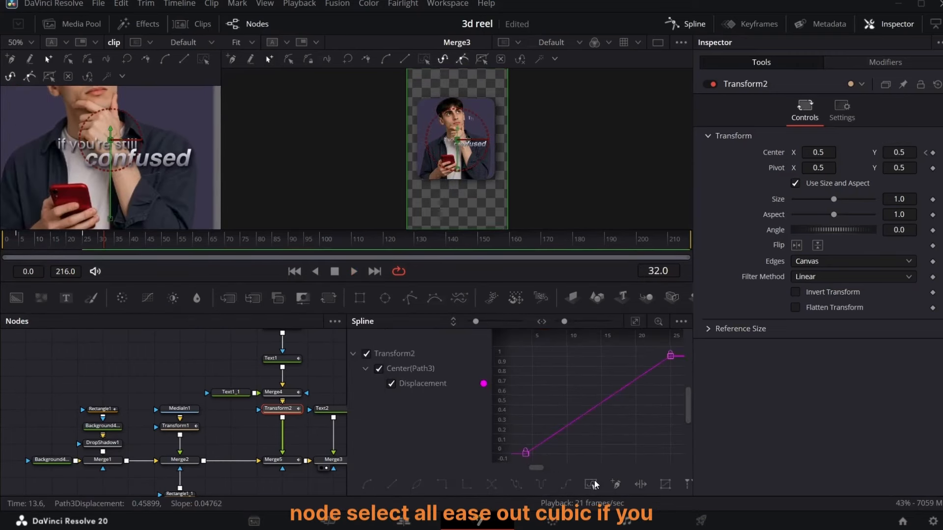
key("ctrl+a")
right_click(603, 392)
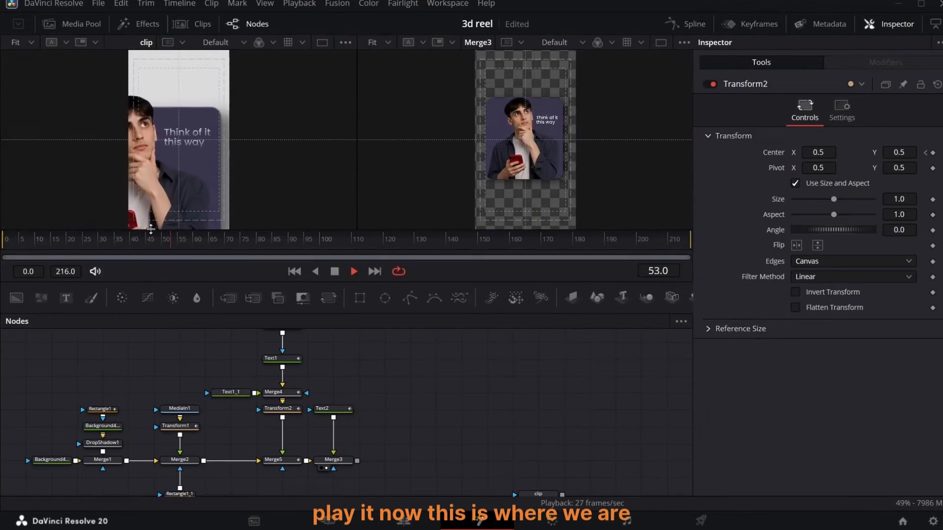
key("space")
Shift the compositing nodes aside and add an Image Plane 3D fed by Merge3, placed to its right
scroll(88, 376, "up", 2)
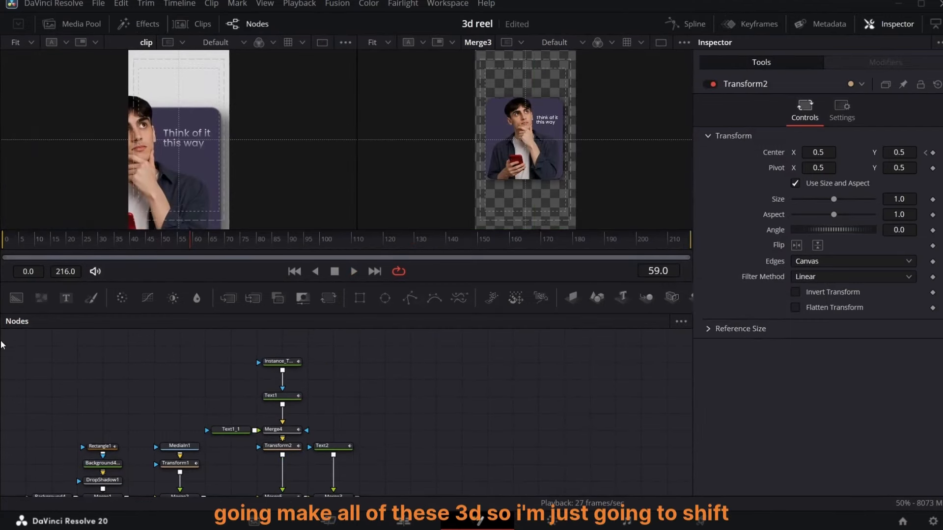
left_click_drag(2, 345, 257, 406)
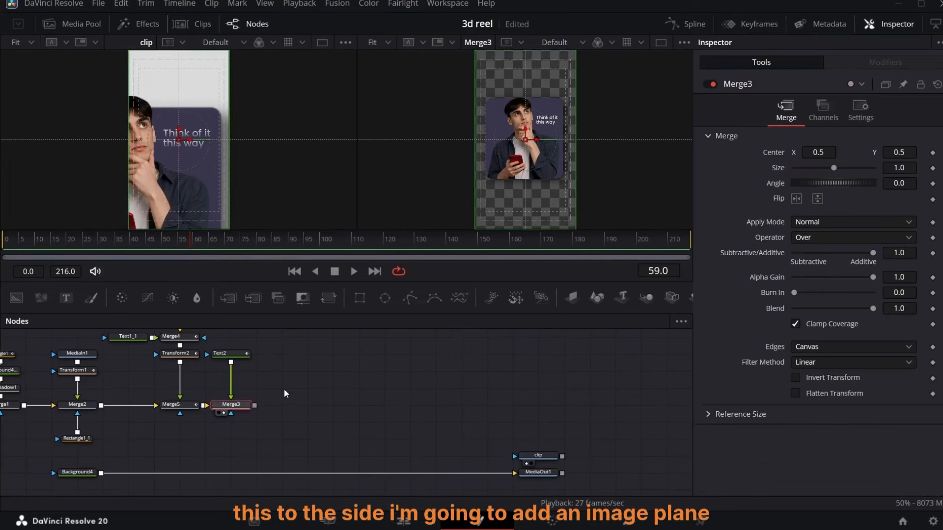
left_click(572, 297)
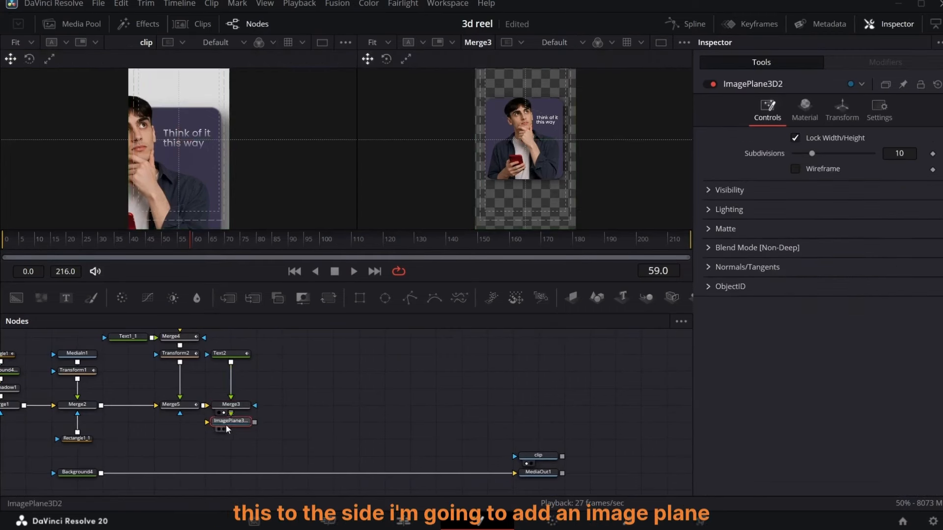
left_click_drag(228, 421, 332, 405)
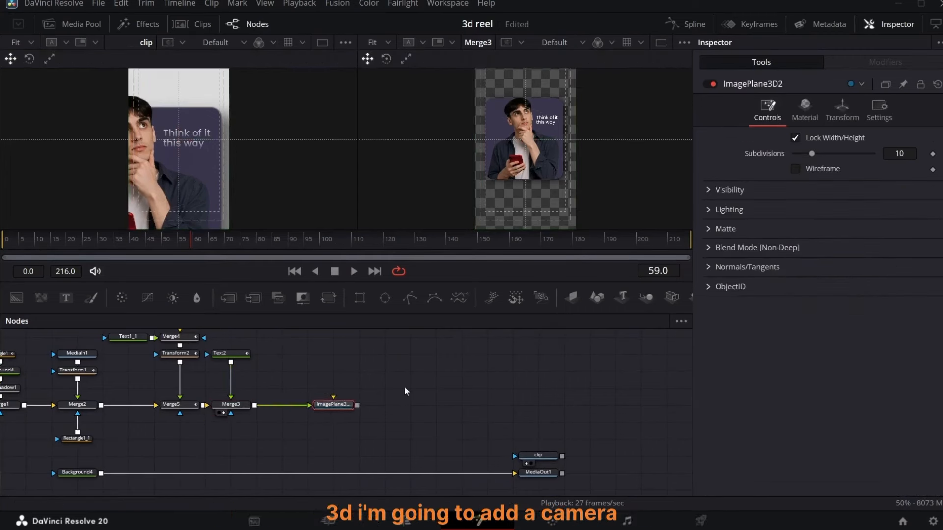
Add a Camera 3D joined with the image plane in a Merge 3D, followed by a Renderer 3D
left_click(671, 298)
key("shift+space")
type("re")
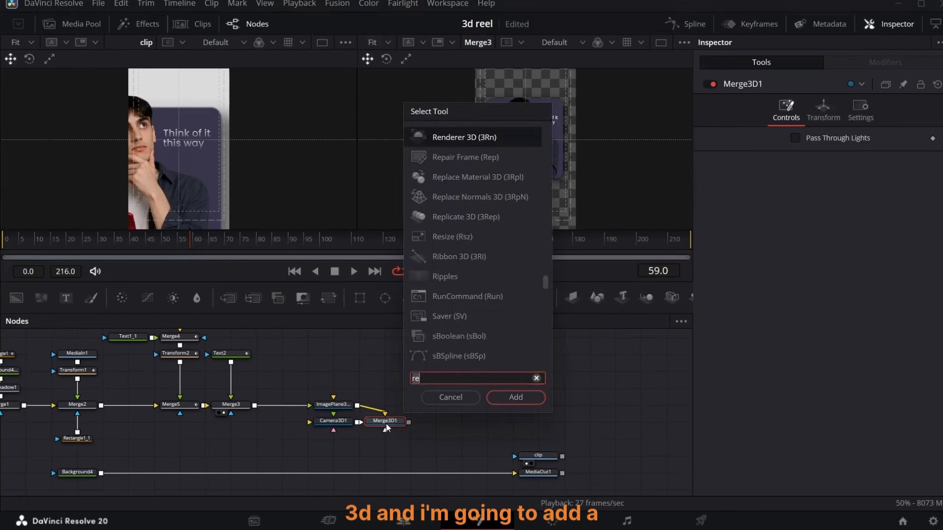
type("nder")
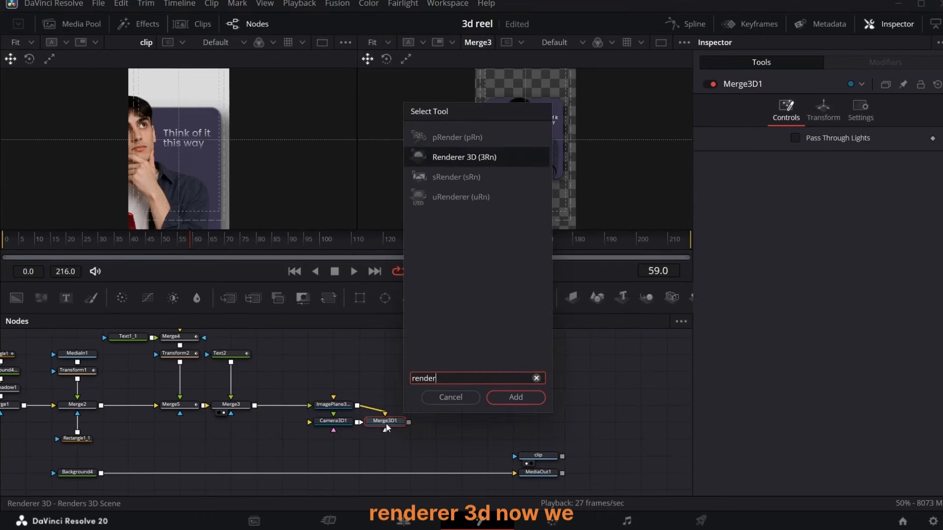
key("Return")
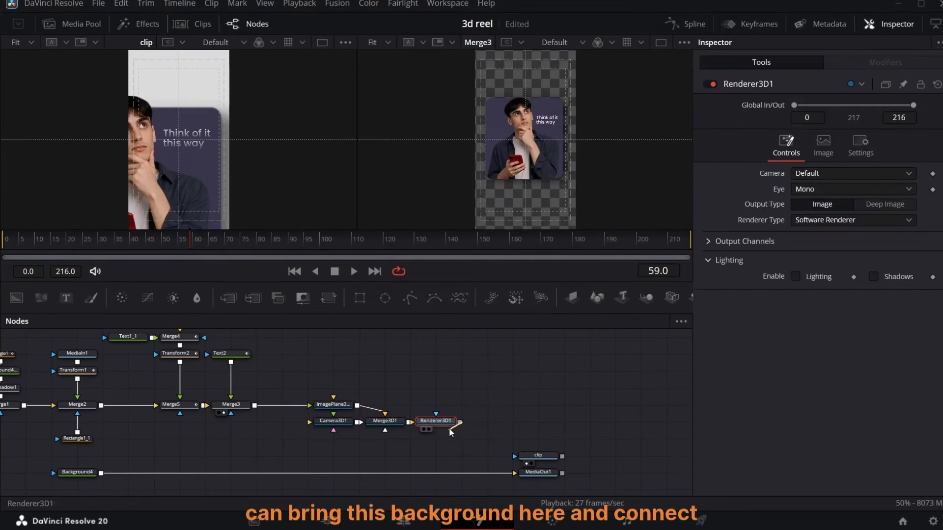
Move Background4 below the 3D nodes, merge Renderer3D1 over it, and view the resulting merge
left_click_drag(77, 472, 359, 472)
left_click_drag(458, 421, 385, 473)
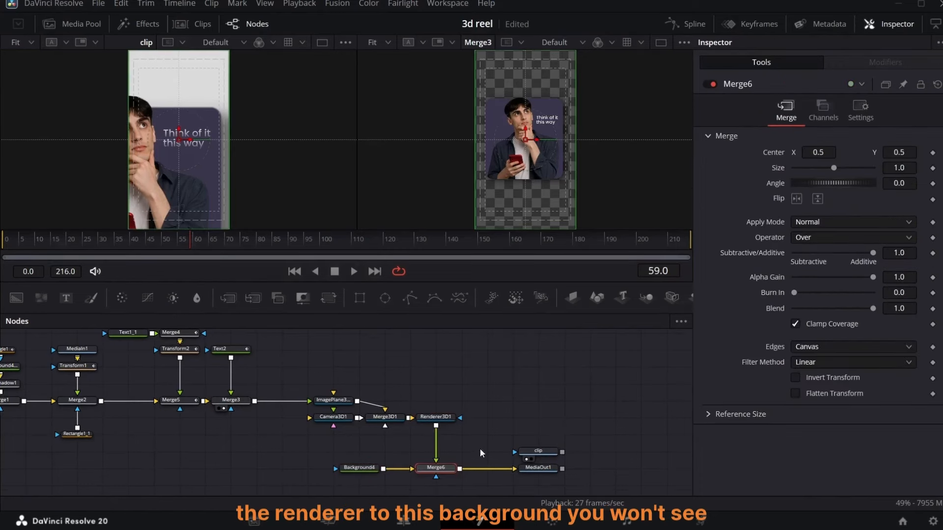
key("2")
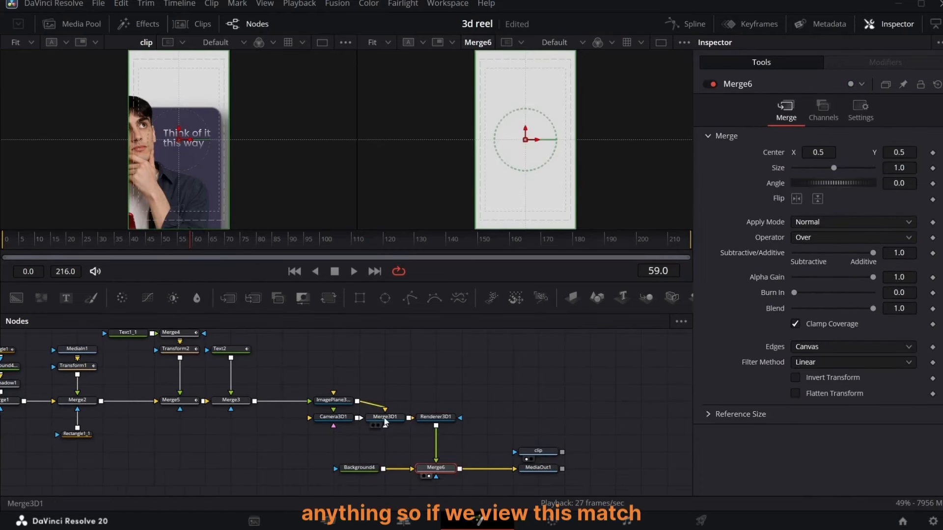
View Merge3D1, pull Camera3D1 back from the image plane to a Z translation of 5.4, and save the project
left_click_drag(393, 419, 208, 175)
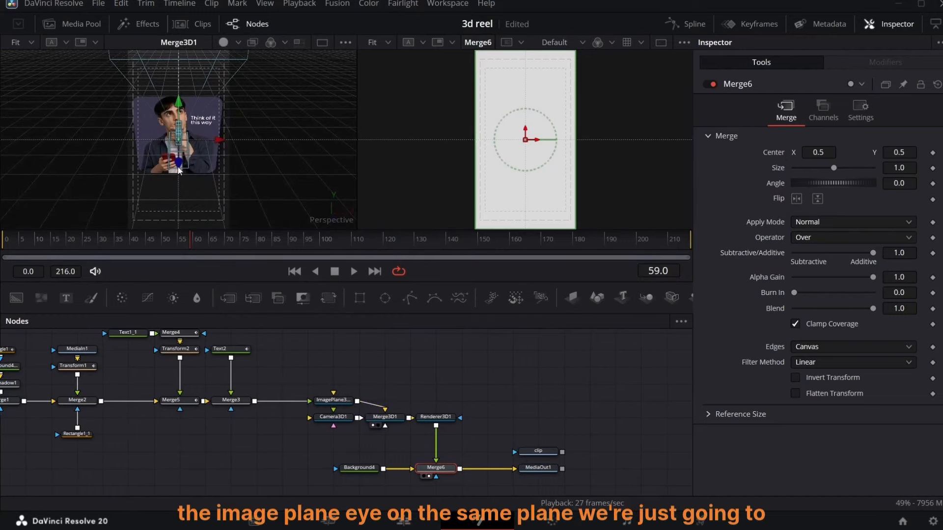
left_click(339, 419)
left_click_drag(189, 175, 179, 227)
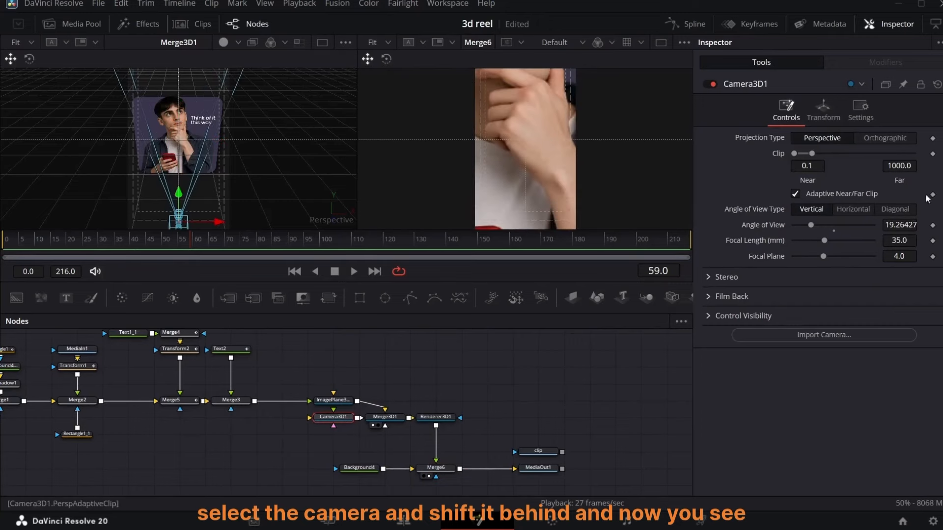
left_click(823, 111)
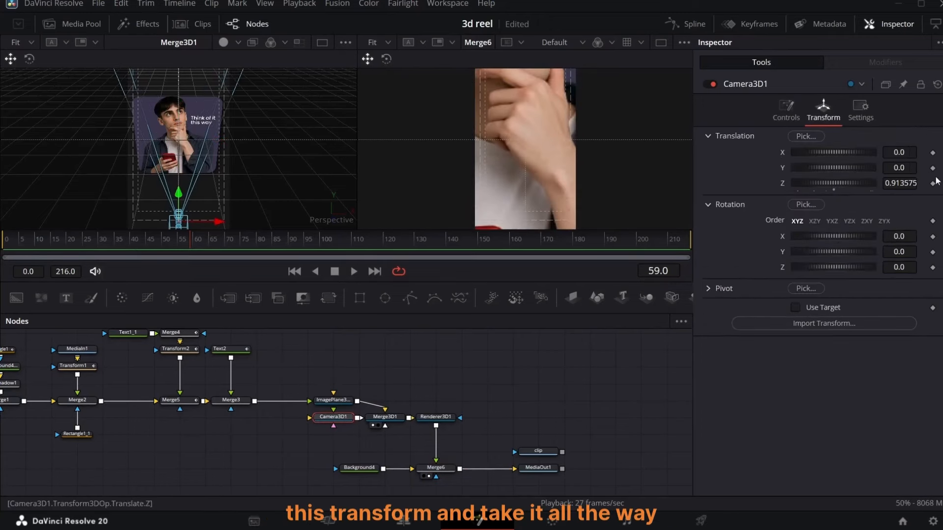
left_click_drag(912, 186, 942, 185)
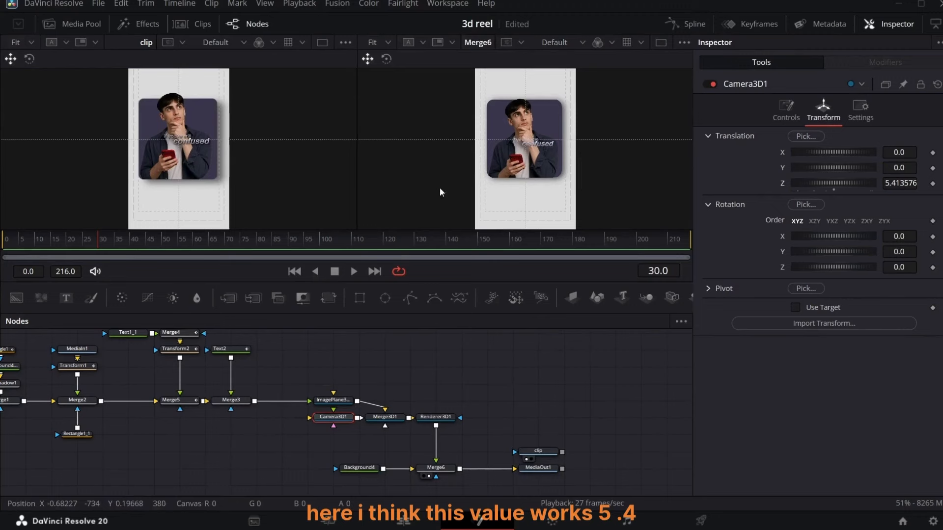
key("ctrl+s")
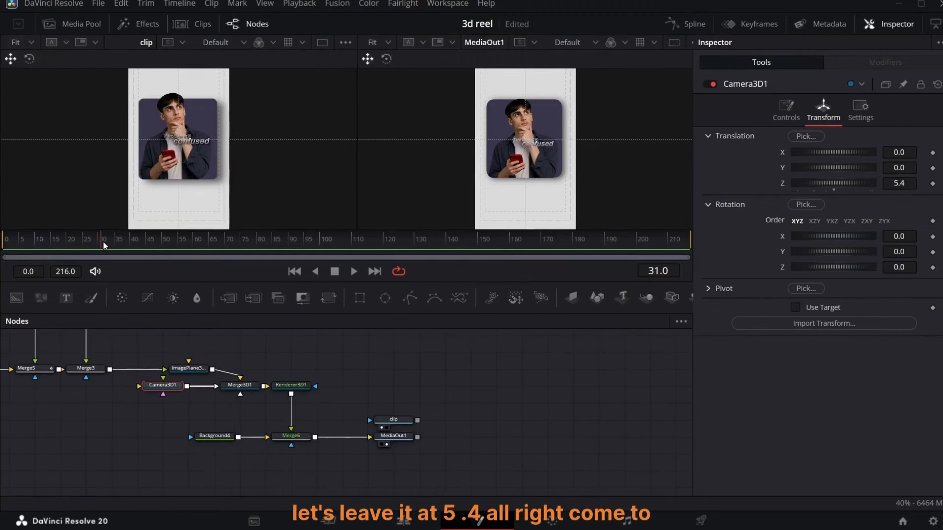
Keyframe Camera3D1's X, Y and Z translation at 0.0, 0.0 and 5.4 on frame 30, and keyframe all three again on frame 55
left_click_drag(103, 240, 99, 241)
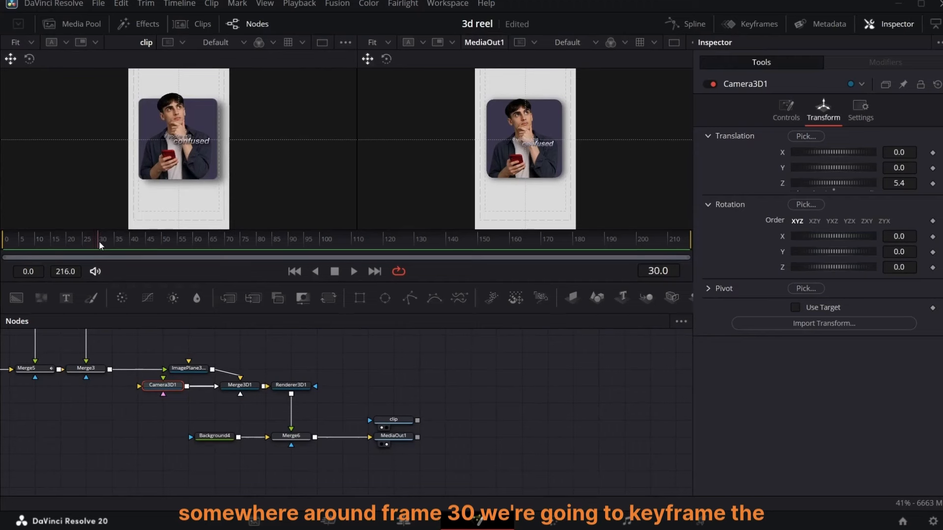
left_click(934, 152)
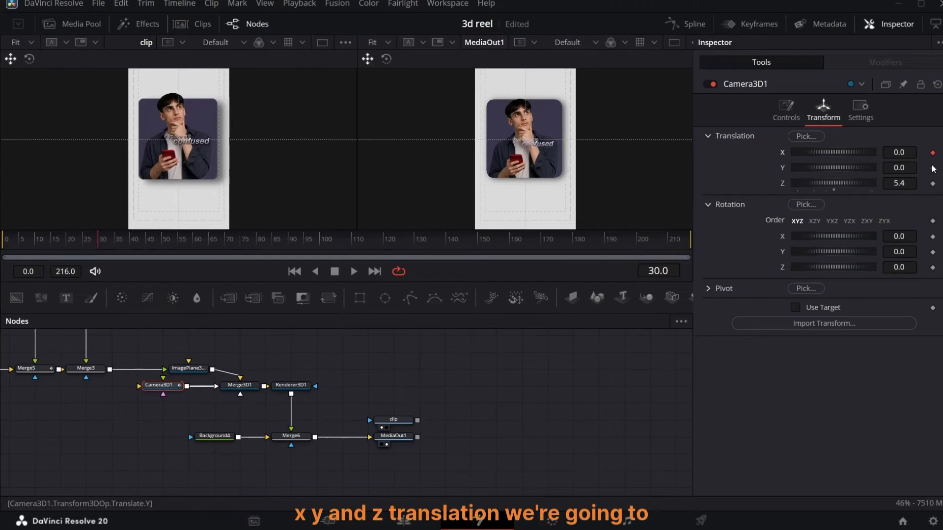
left_click(932, 183)
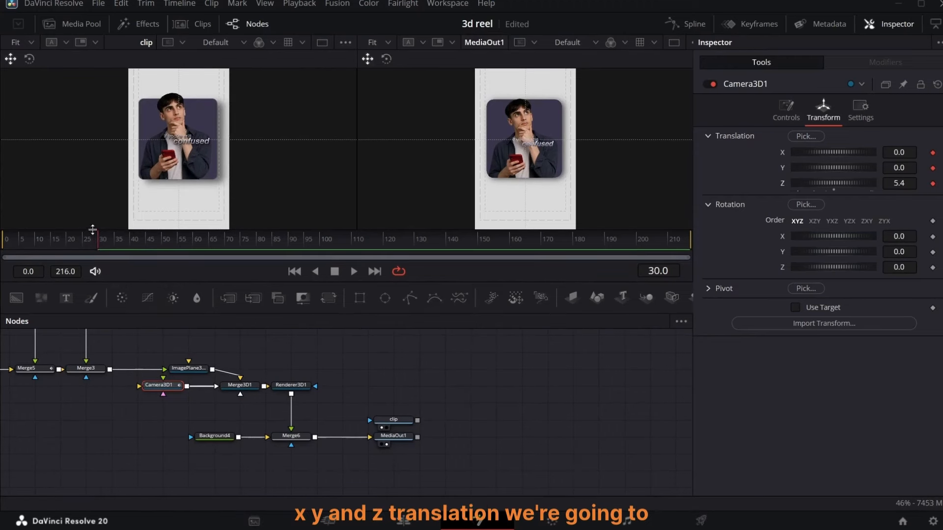
left_click_drag(99, 246, 180, 243)
left_click(933, 153)
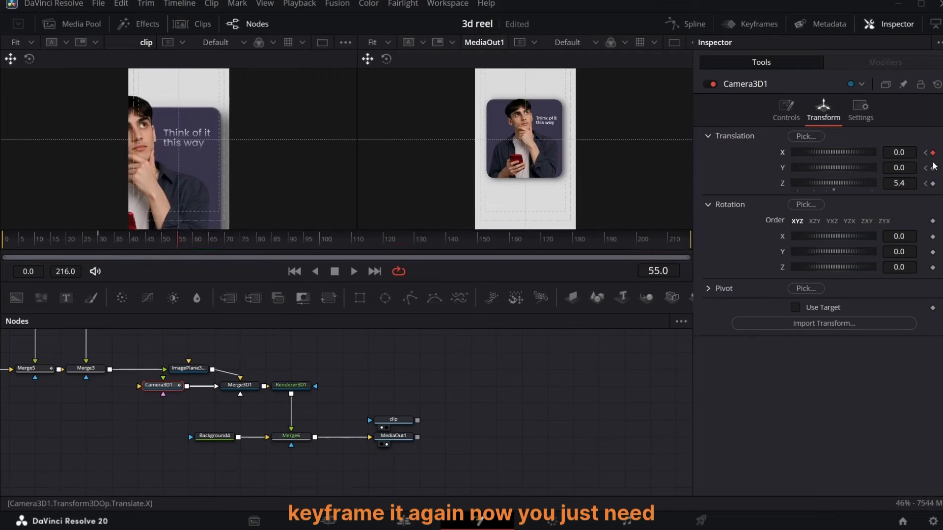
left_click(933, 183)
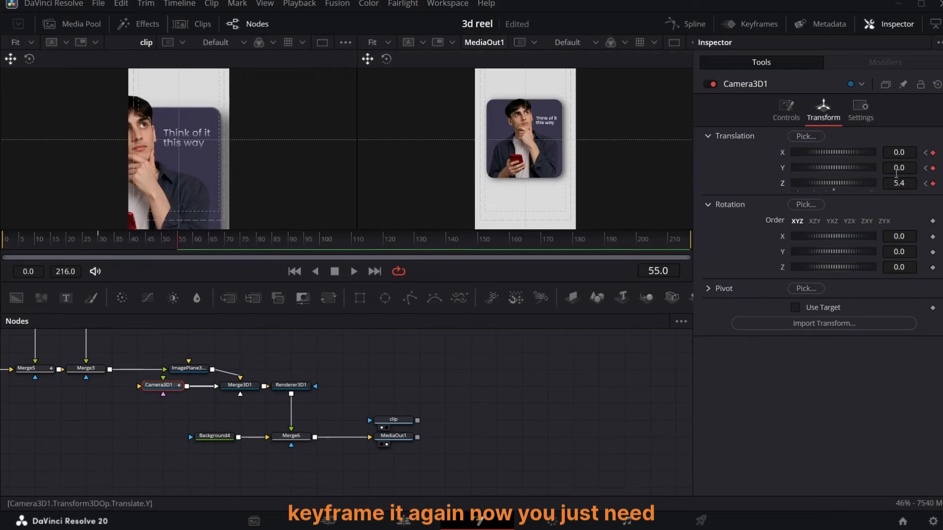
Zoom the camera in on frame 55 with Z 2.37 and Y 0.168, increasing X to frame the face and "Think of it this way" text
left_click_drag(899, 183, 835, 192)
left_click_drag(903, 168, 873, 183)
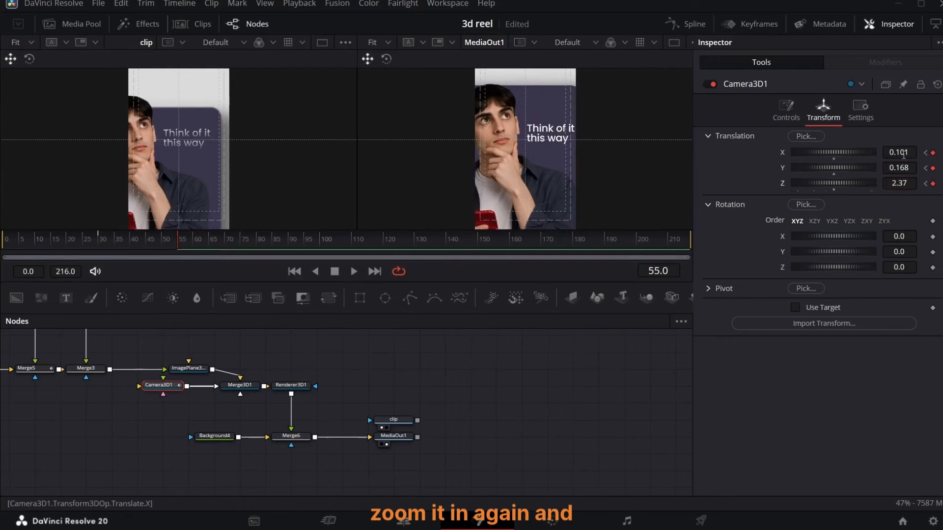
left_click_drag(904, 155, 909, 155)
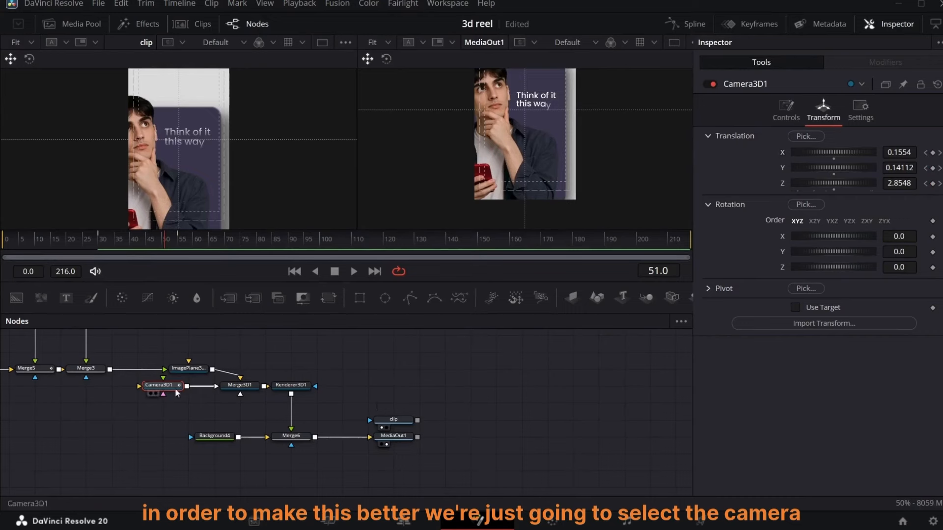
Apply a cubic ease-out to all of Camera3D1's X, Y and Z offset keyframes in the spline editor
left_click(685, 24)
left_click(366, 354)
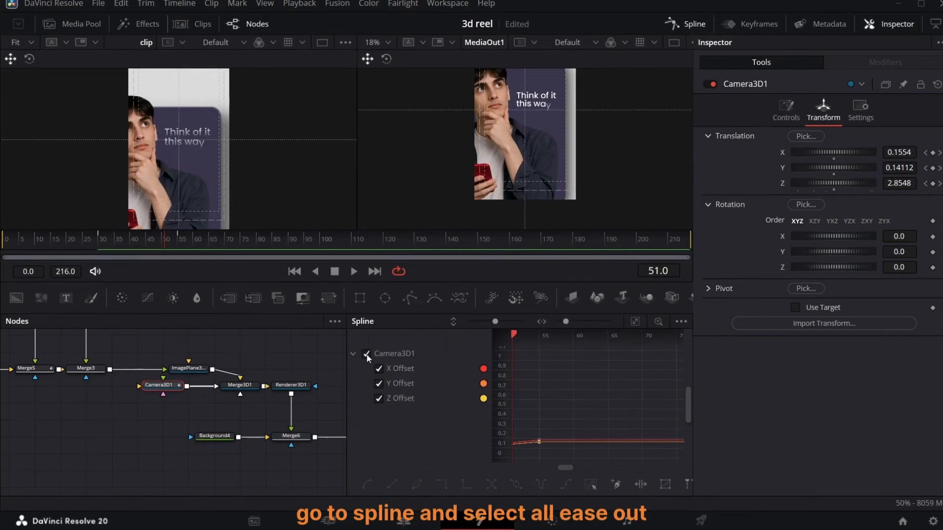
left_click(635, 322)
left_click(591, 485)
right_click(583, 409)
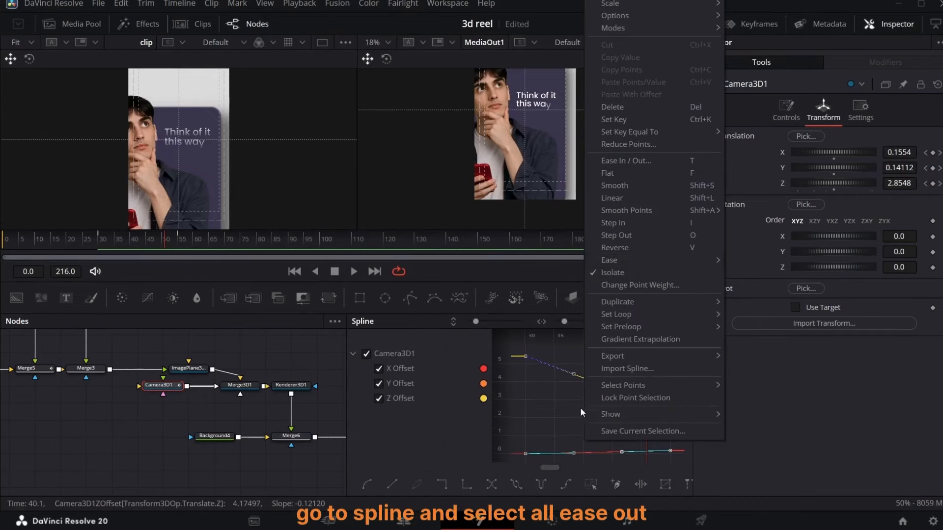
mouse_move(640, 263)
left_click(758, 298)
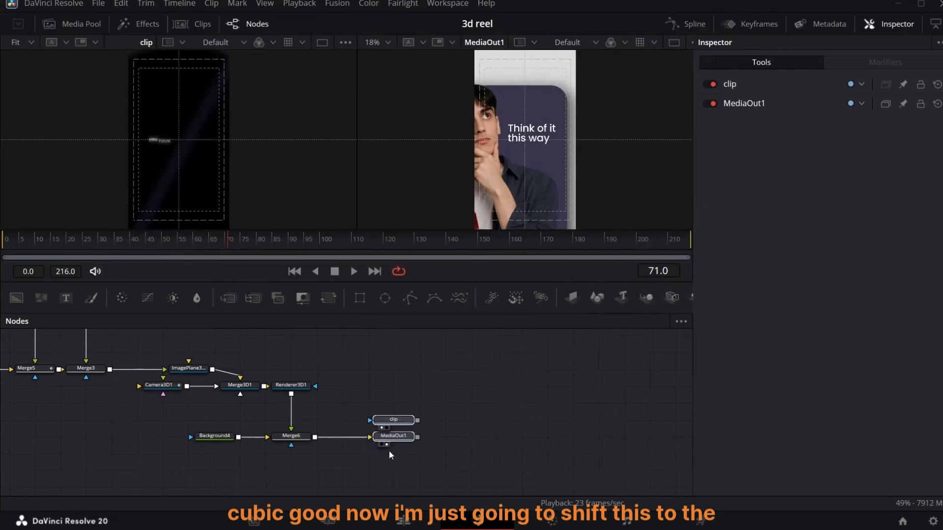
Move the clip and MediaOut1 nodes aside, go to frame 81, and add two Background nodes joined by a Merge in the free space
left_click_drag(412, 437, 591, 437)
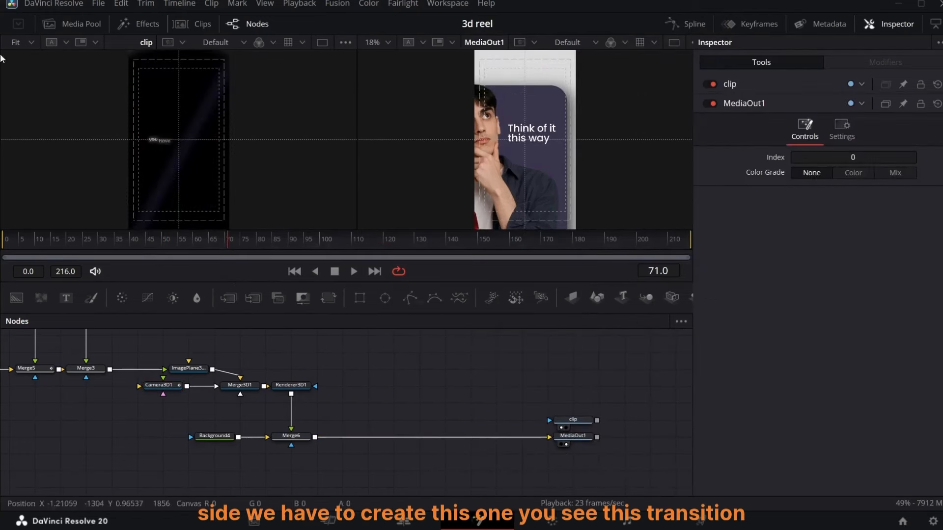
left_click_drag(230, 235, 261, 235)
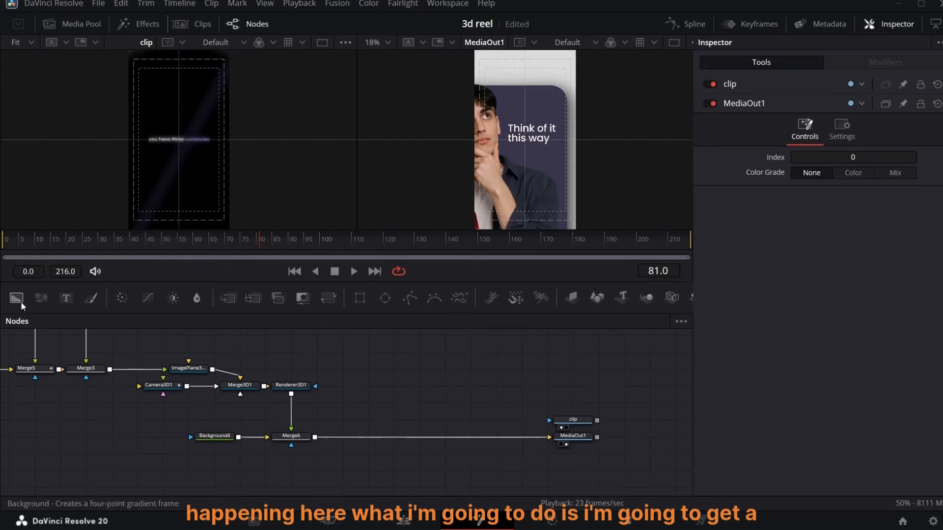
left_click_drag(16, 298, 392, 388)
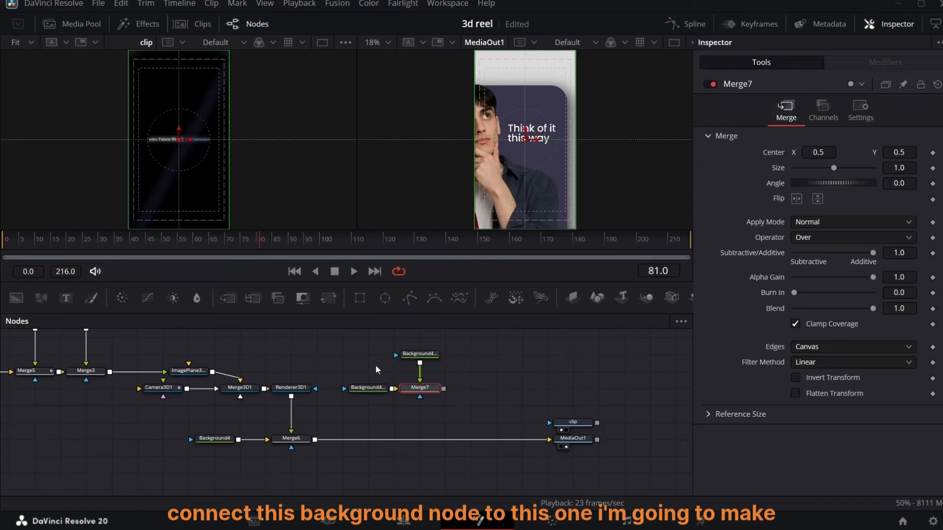
Set the base background of Merge7 to alpha 1.0 and sample its near-black colour from the reference clip
left_click(367, 387)
left_click_drag(834, 274, 874, 273)
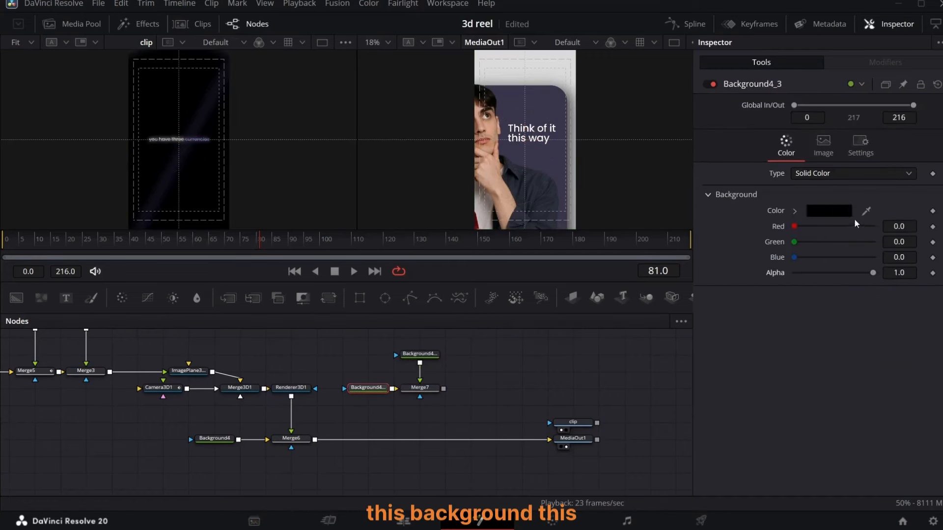
left_click_drag(866, 211, 213, 190)
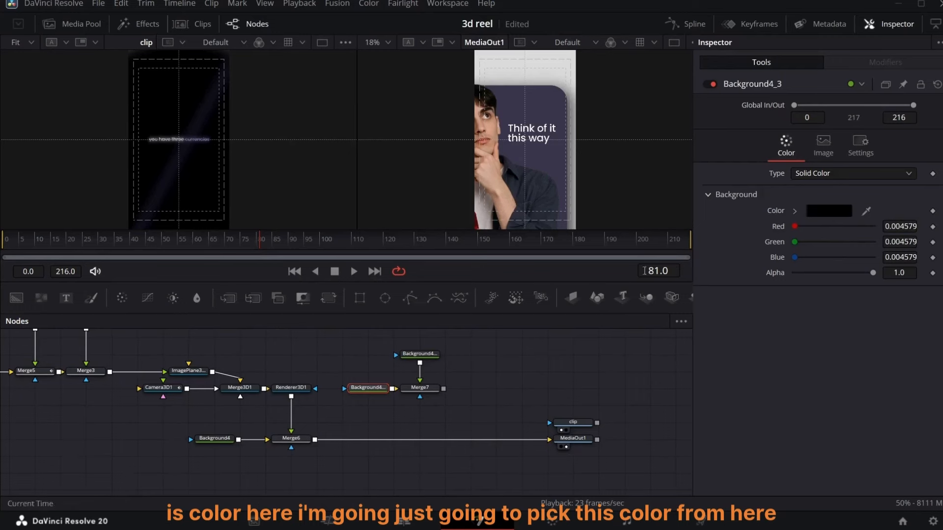
Add a polygon mask to Merge7's foreground background and draw it as a diagonal line crossing the frame from upper right to lower left
left_click(419, 354)
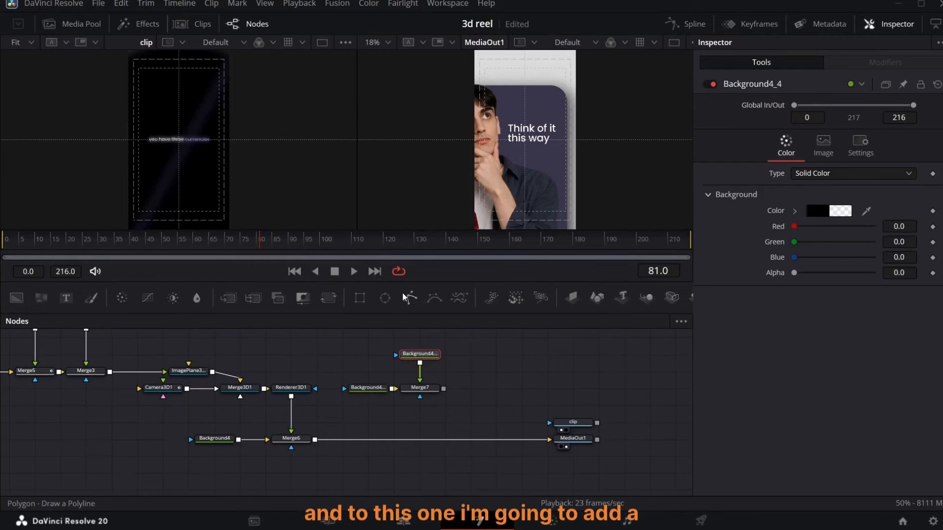
left_click(404, 295)
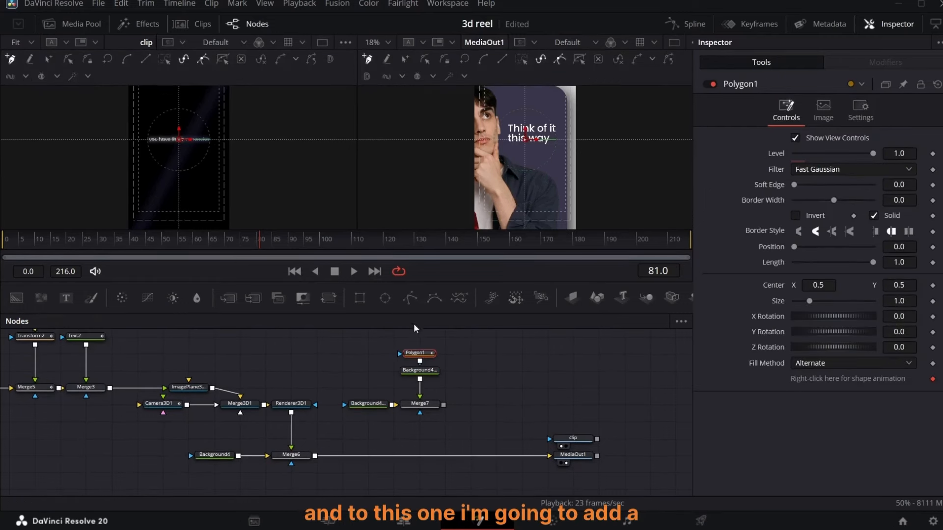
left_click(413, 413)
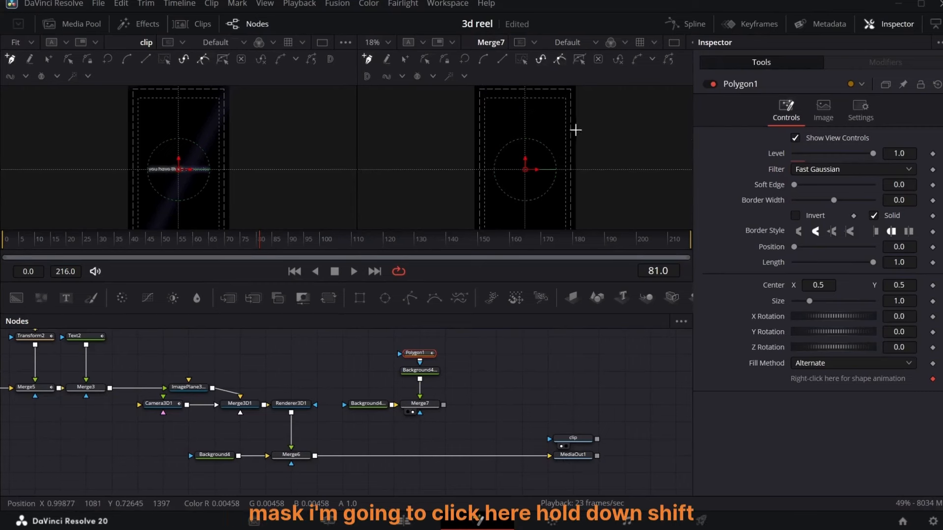
left_click(588, 102)
scroll(558, 137, "down", 3)
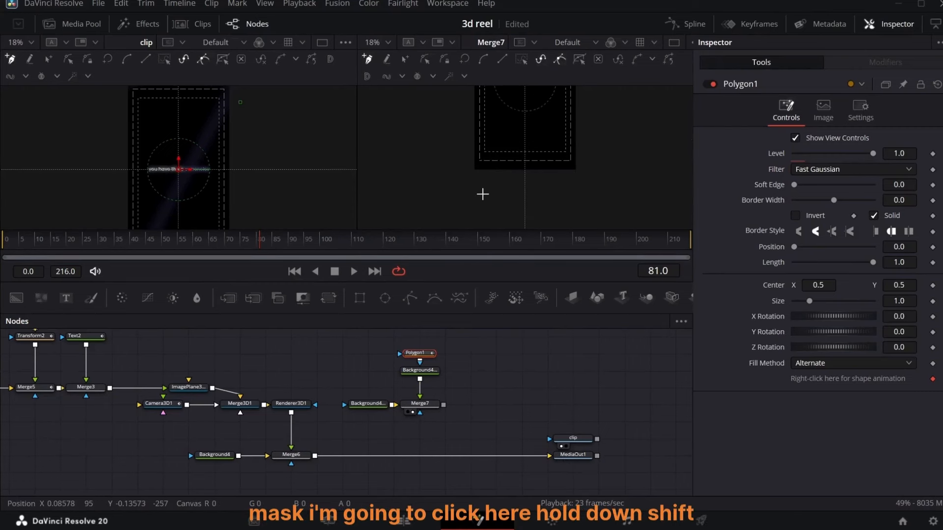
left_click(469, 184, "shift")
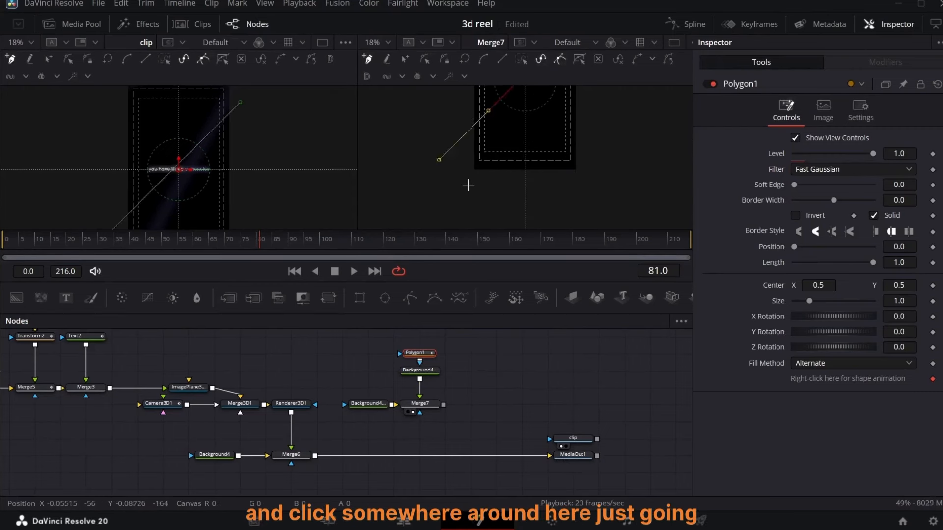
left_click_drag(439, 160, 468, 198)
scroll(542, 169, "up", 4)
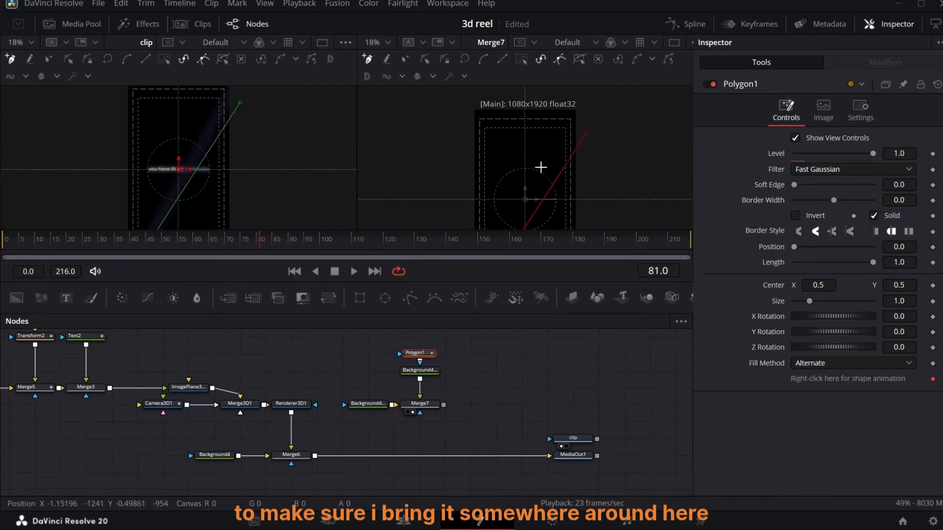
scroll(569, 157, "down", 1)
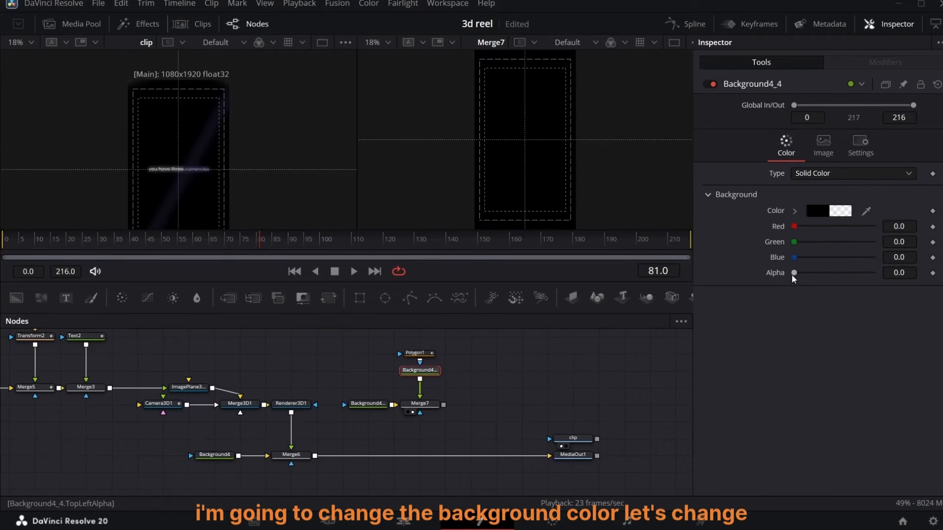
Set the foreground background's alpha to 1.0 and its colour to #5d57a2
left_click_drag(792, 275, 879, 273)
left_click(835, 211)
left_click(622, 197)
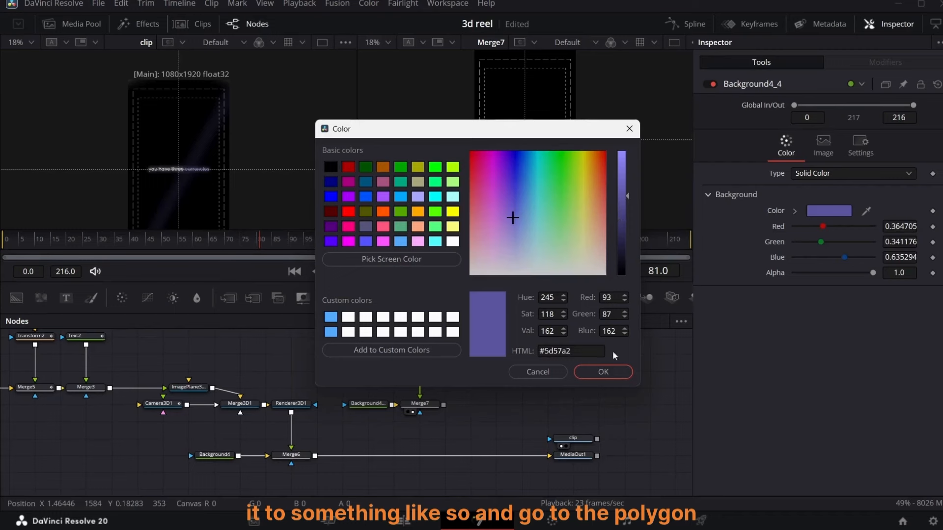
left_click(604, 372)
Turn off Solid for the polygon mask and shape a soft light streak with border width 0.0515 and soft edge 0.1795
left_click(419, 353)
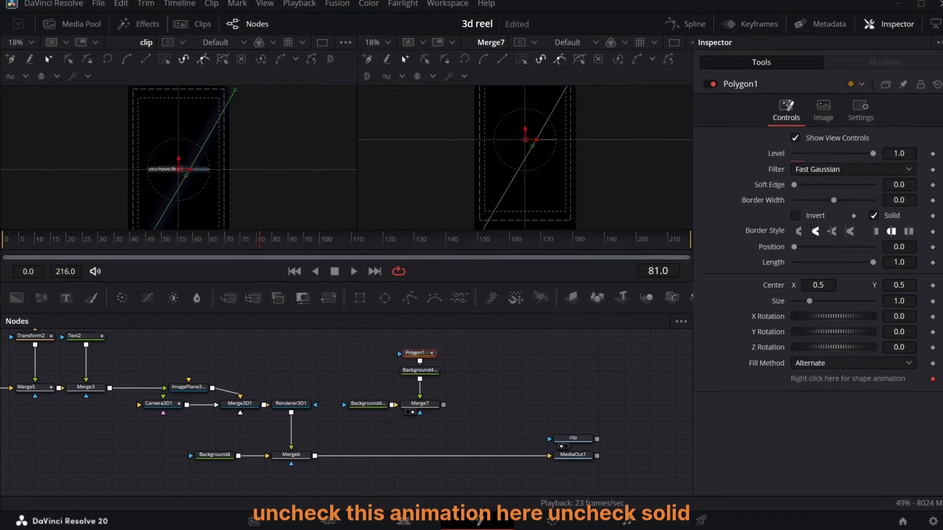
left_click(877, 215)
left_click_drag(900, 200, 941, 200)
left_click(576, 363)
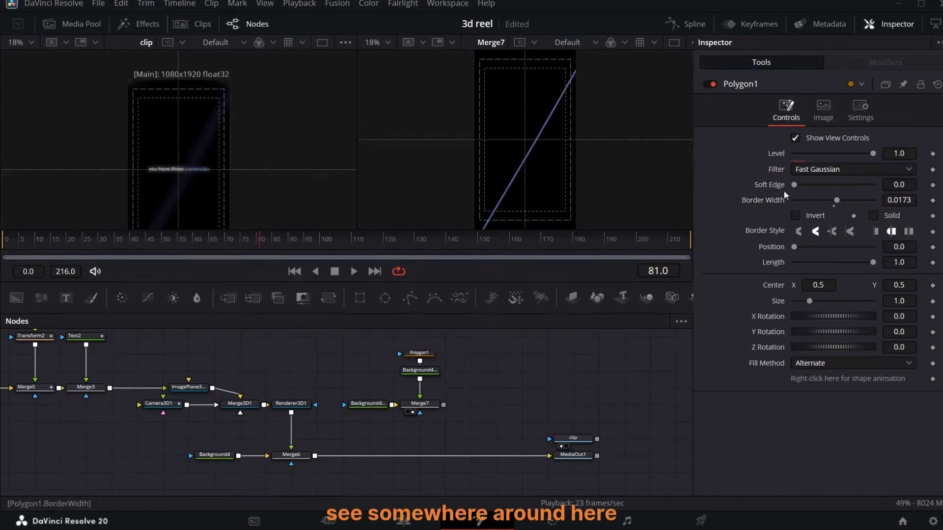
left_click_drag(805, 185, 848, 200)
left_click_drag(906, 200, 896, 199)
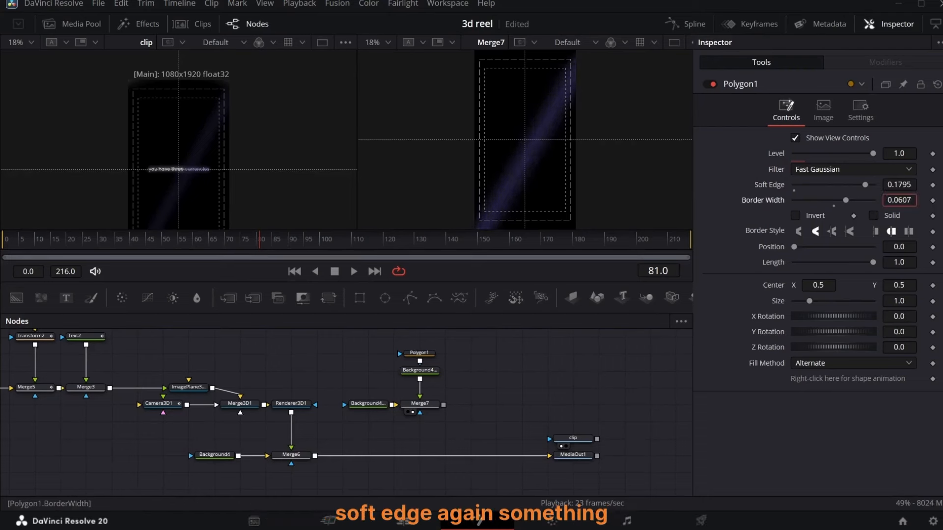
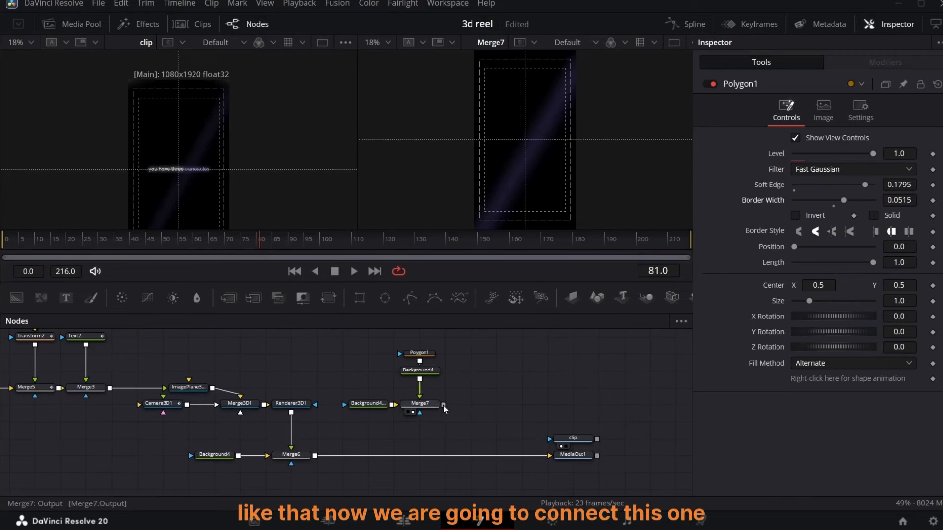
Merge the Merge7 output over the Merge6 output and move the clip and MediaOut1 nodes further aside
left_click_drag(444, 405, 292, 454)
left_click_drag(536, 423, 584, 465)
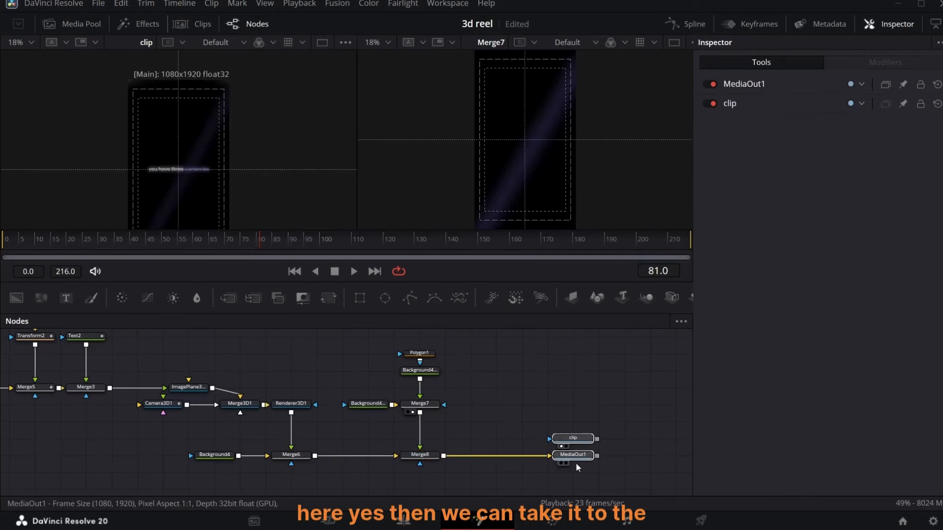
left_click_drag(573, 457, 651, 458)
Add an ellipse mask whose width follows its height through an expression, and connect it to Merge8's mask input
scroll(406, 430, "up", 1)
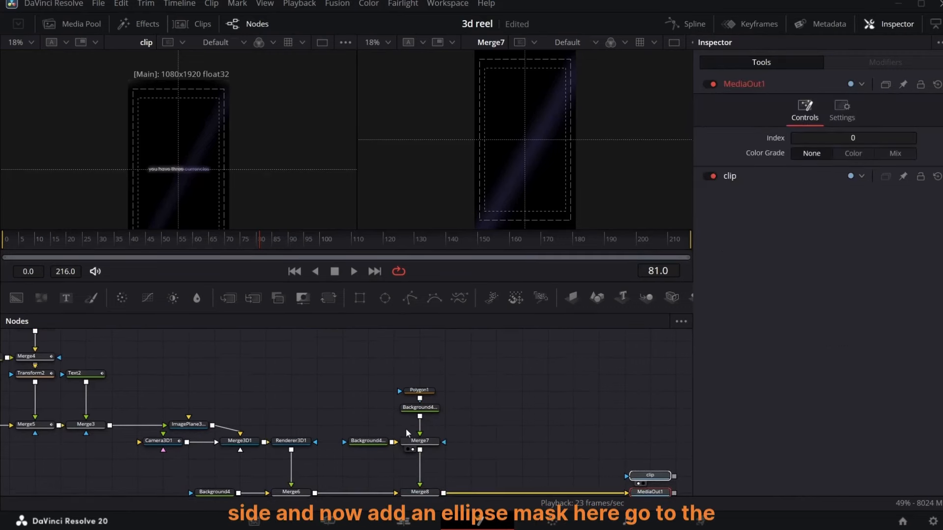
scroll(402, 429, "down", 2)
scroll(400, 433, "right", 3)
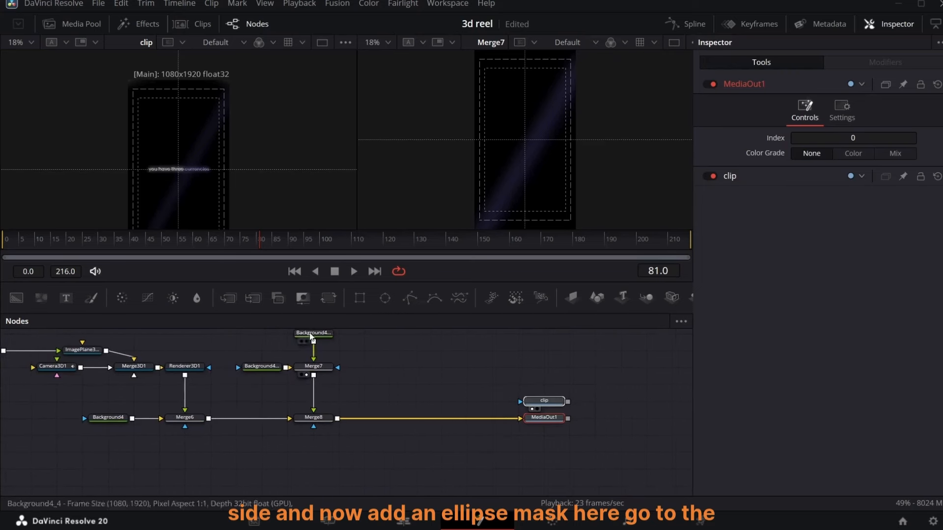
left_click(386, 298)
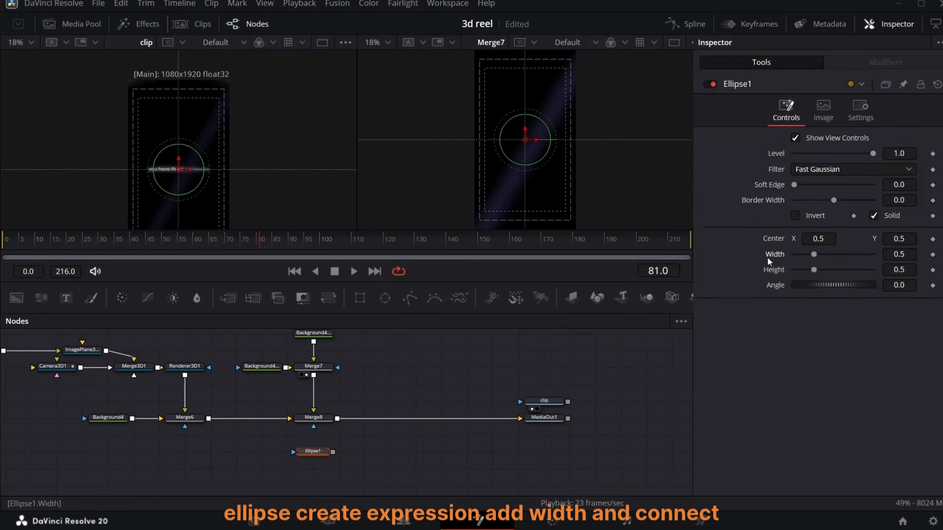
right_click(769, 263)
left_click(804, 404)
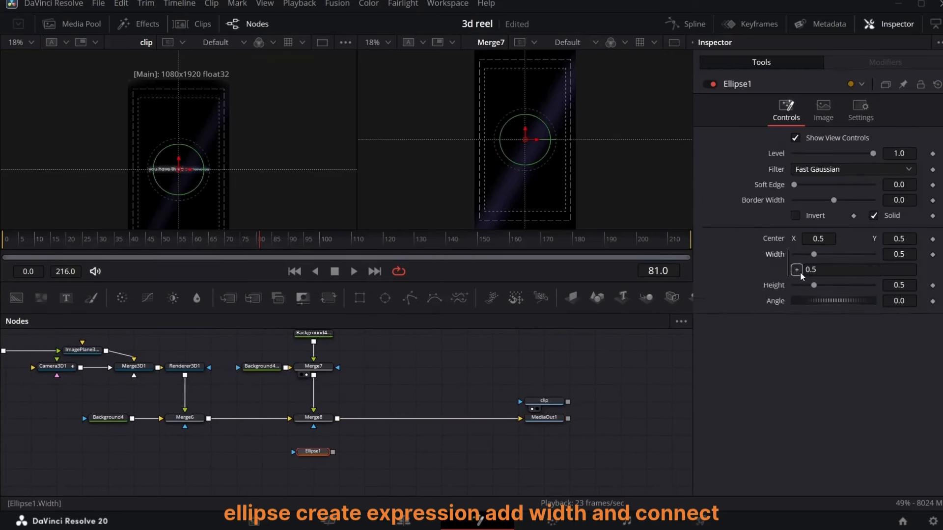
left_click_drag(801, 274, 780, 287)
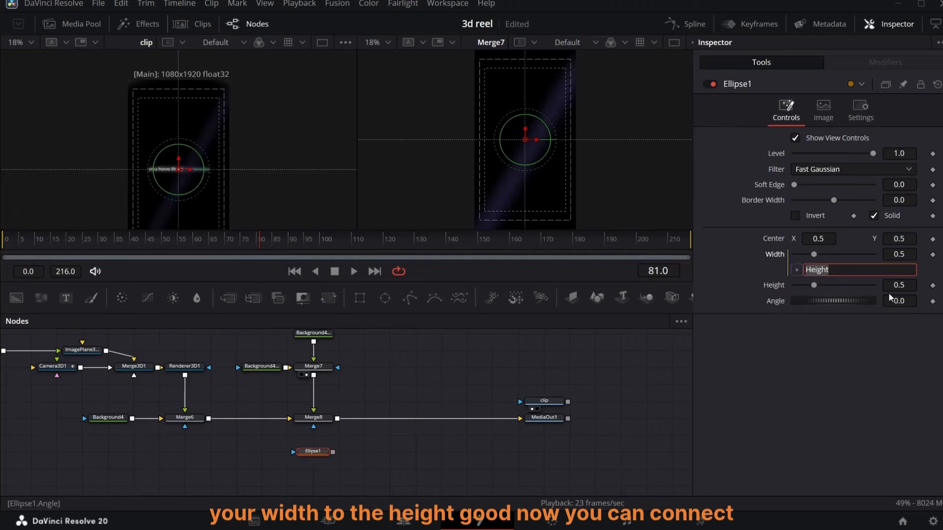
left_click_drag(333, 453, 314, 427)
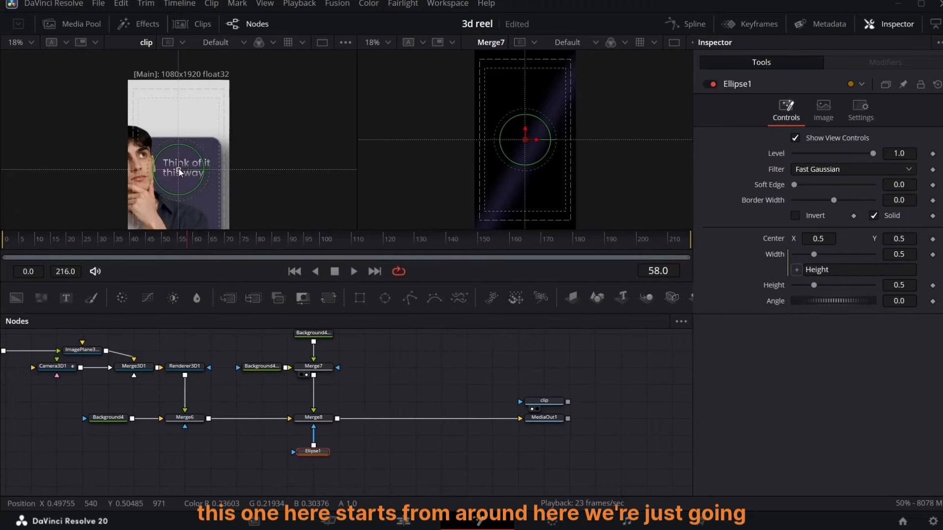
Place the ellipse mask below the "Think of it this way" text and raise the Text2 centre Y to 0.652803
left_click_drag(180, 172, 180, 197)
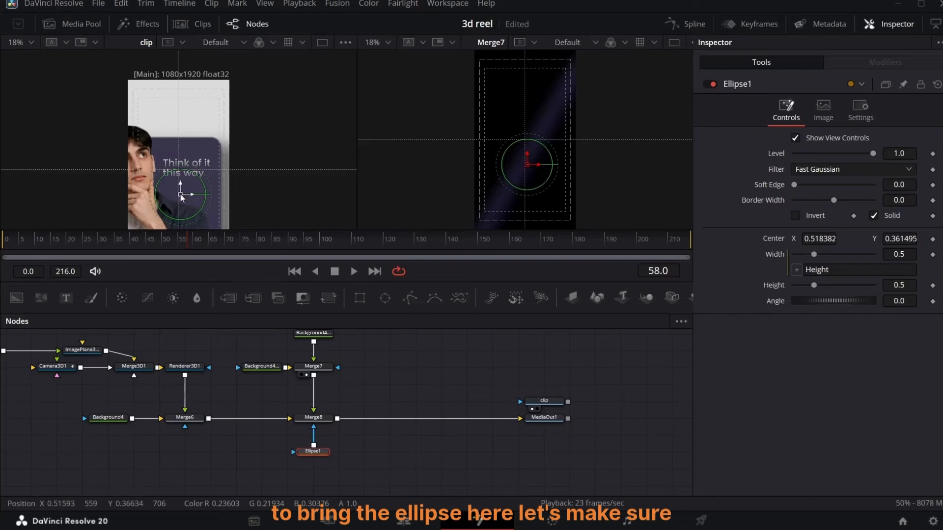
left_click(539, 425)
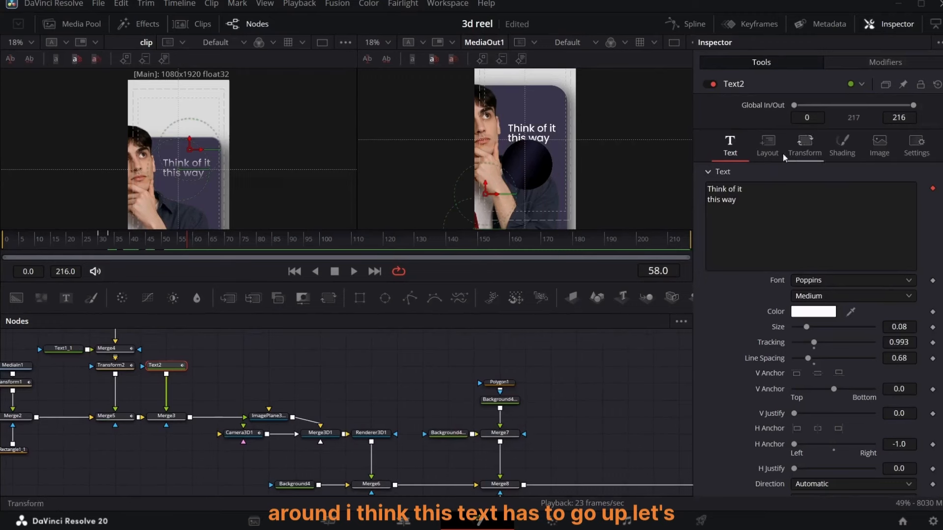
left_click(770, 149)
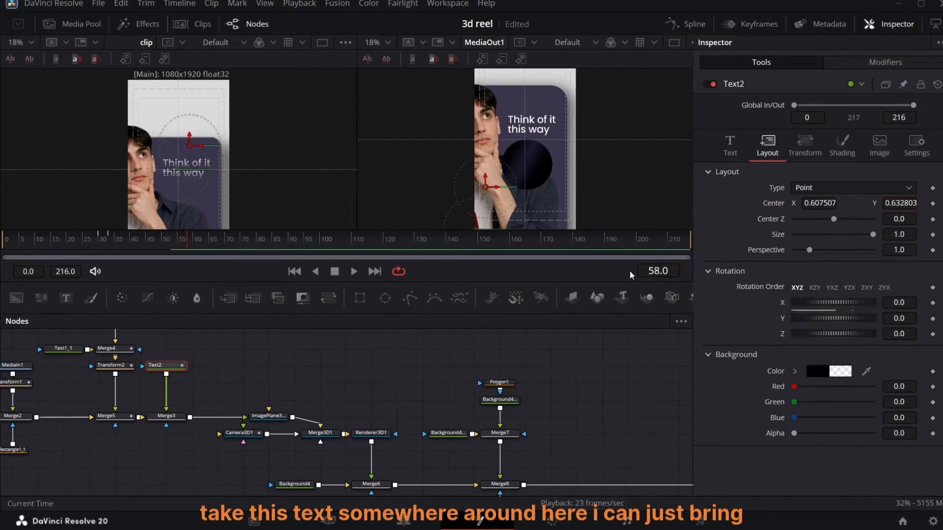
left_click_drag(900, 203, 910, 204)
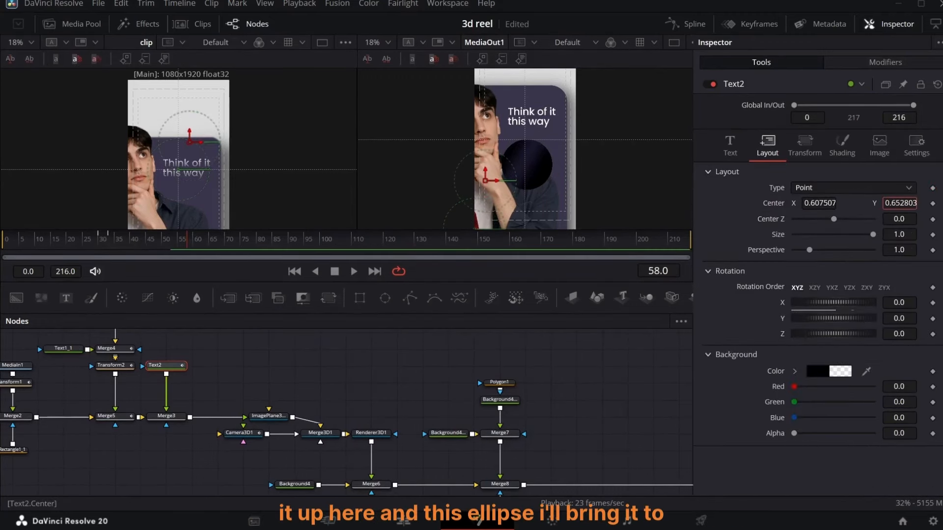
Move the ellipse mask to the middle of the frame, at centre X 0.5 and Y 0.496537
scroll(338, 414, "down", 2)
left_click(500, 468)
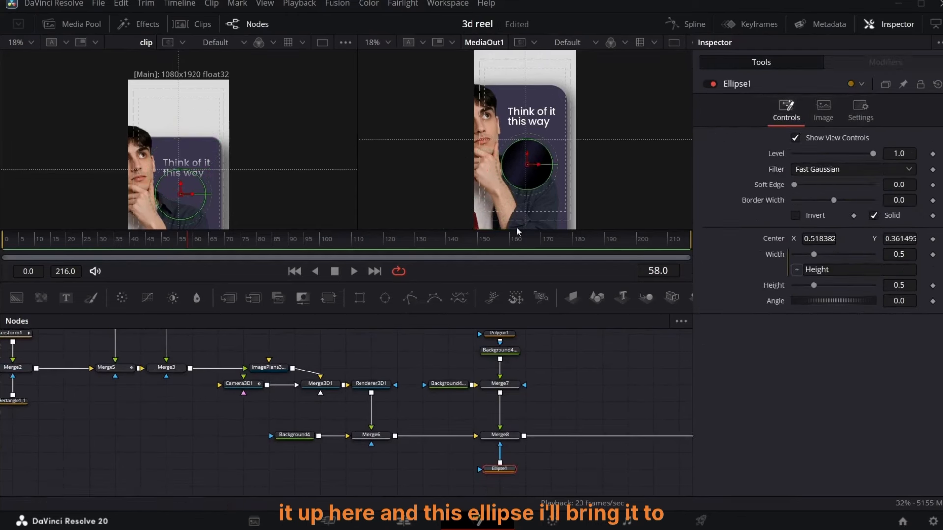
left_click_drag(527, 170, 526, 146)
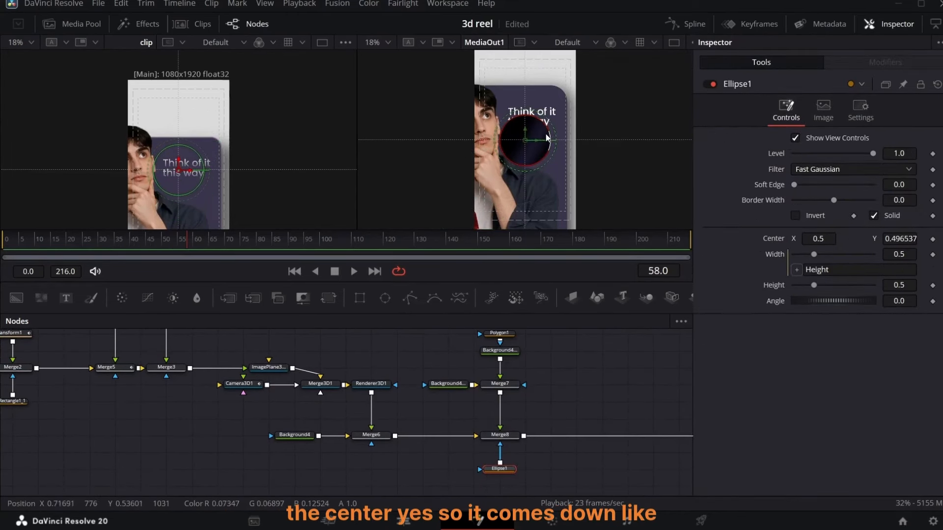
Shrink the ellipse mask to a height of 0.094 and add a height keyframe at frame 59
left_click_drag(548, 137, 530, 140)
key("Right")
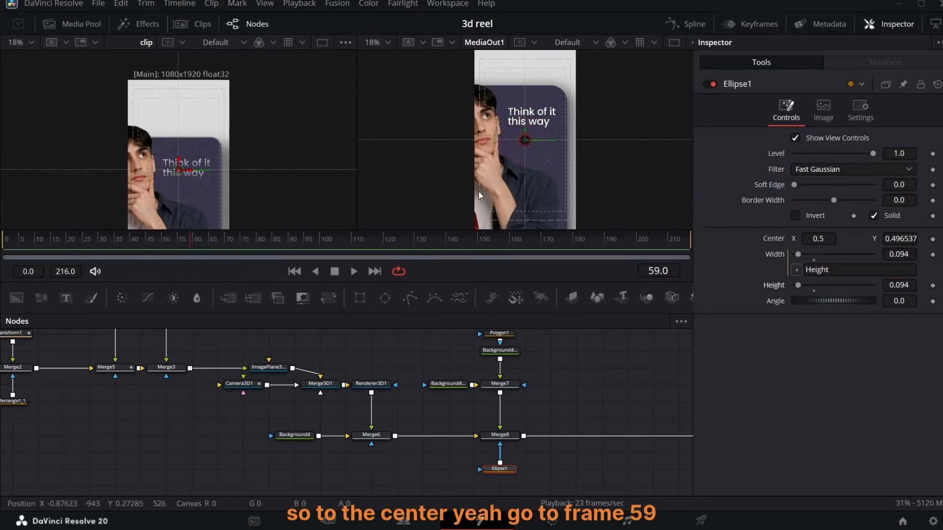
left_click(932, 286)
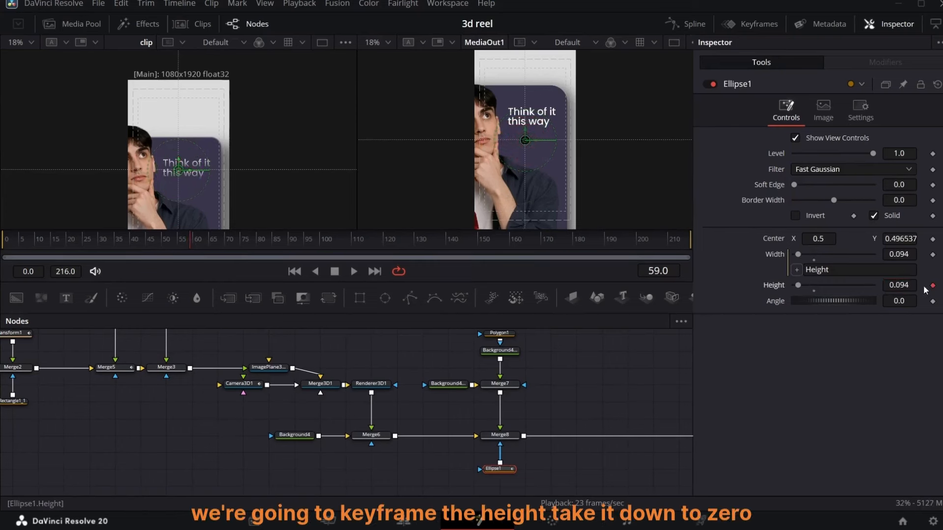
Set the ellipse mask's height to 0 at frame 59 and keyframe it to 2.0 at frame 70
left_click_drag(798, 286, 789, 287)
left_click_drag(199, 241, 226, 239)
scroll(228, 177, "down", 3)
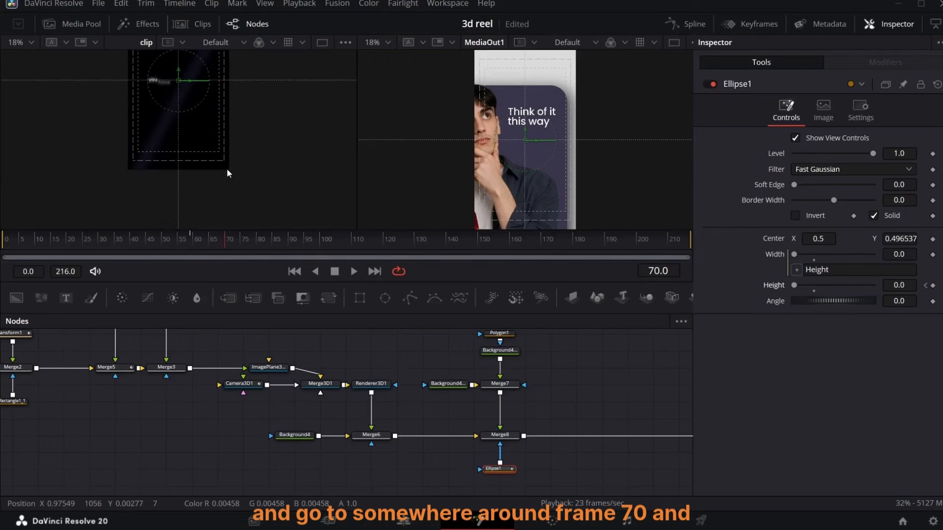
left_click_drag(795, 286, 908, 289)
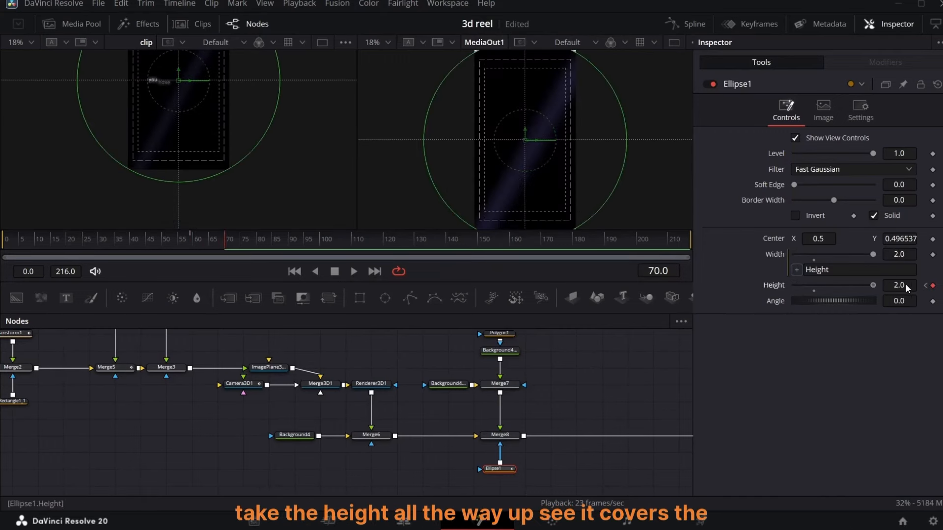
scroll(450, 87, "up", 1)
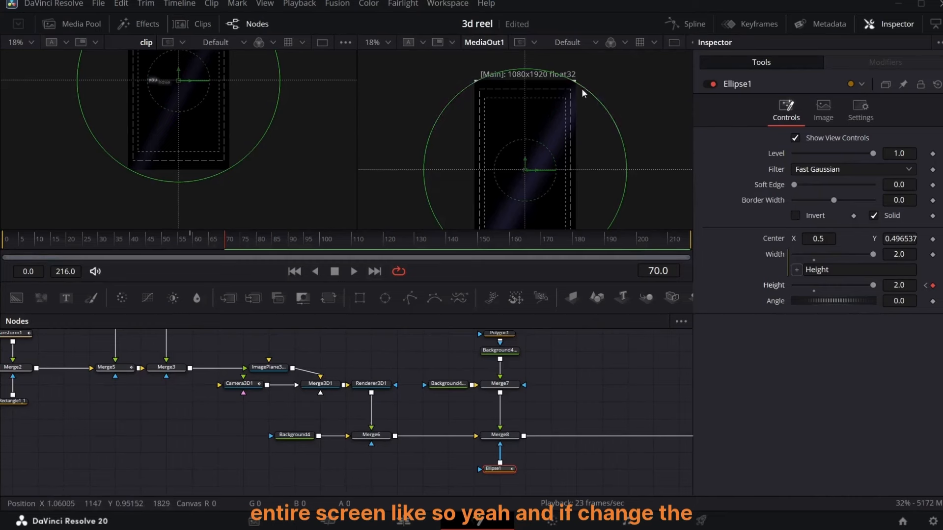
left_click_drag(581, 89, 577, 100)
Give the ellipse mask a soft edge of 0.1937 and raise its frame 70 height keyframe to 2.194487
scroll(577, 100, "down", 2)
scroll(578, 103, "down", 1)
left_click(200, 241)
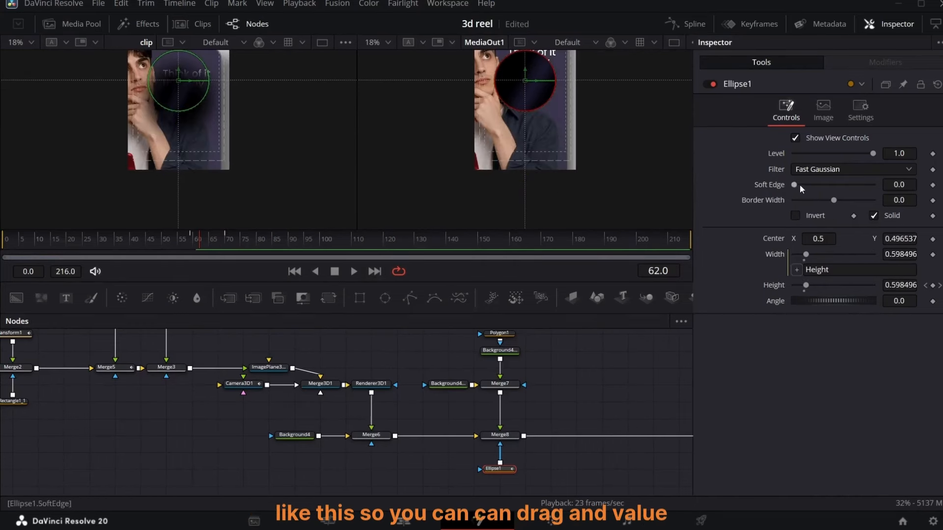
left_click_drag(801, 186, 868, 185)
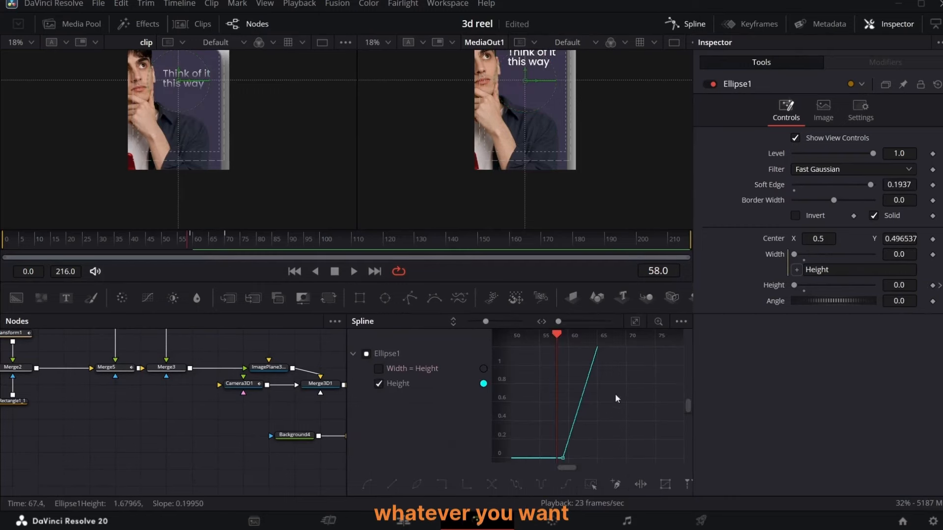
Fit the ellipse mask's Height curve in the Spline editor and adjust its easing
left_click(635, 322)
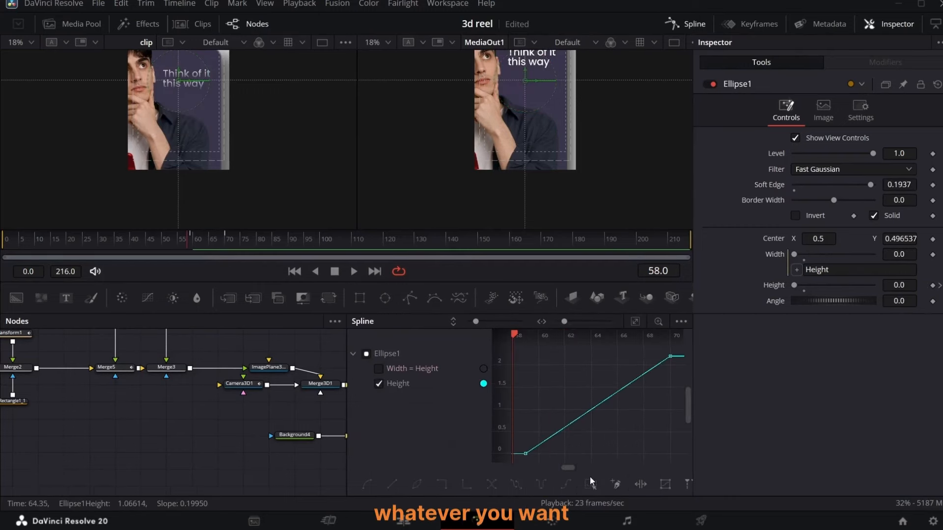
right_click(597, 431)
mouse_move(635, 258)
left_click(797, 306)
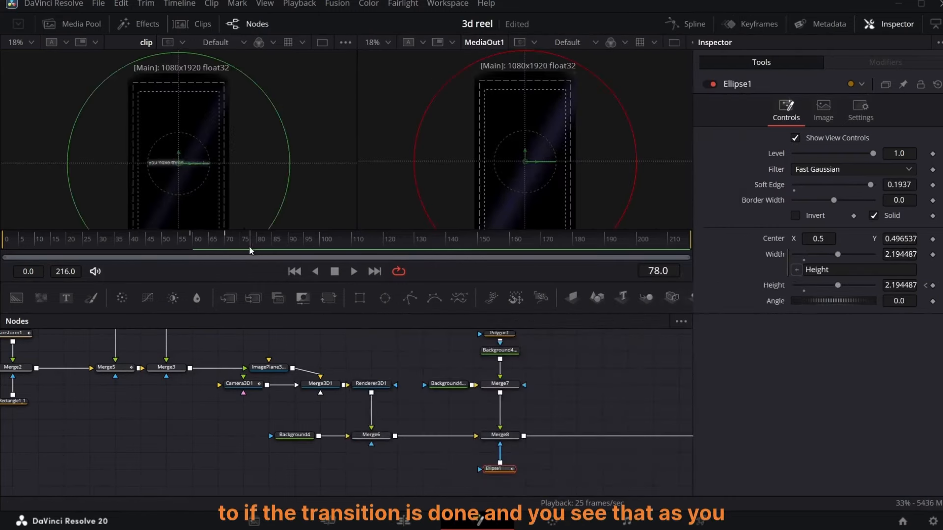
Review the reference clip's word-by-word text around frames 76 to 80, and paste a copy of Text1 with its instance beside Merge7
mouse_move(249, 246)
left_mouse_down()
mouse_move(193, 249)
mouse_move(259, 245)
left_mouse_up()
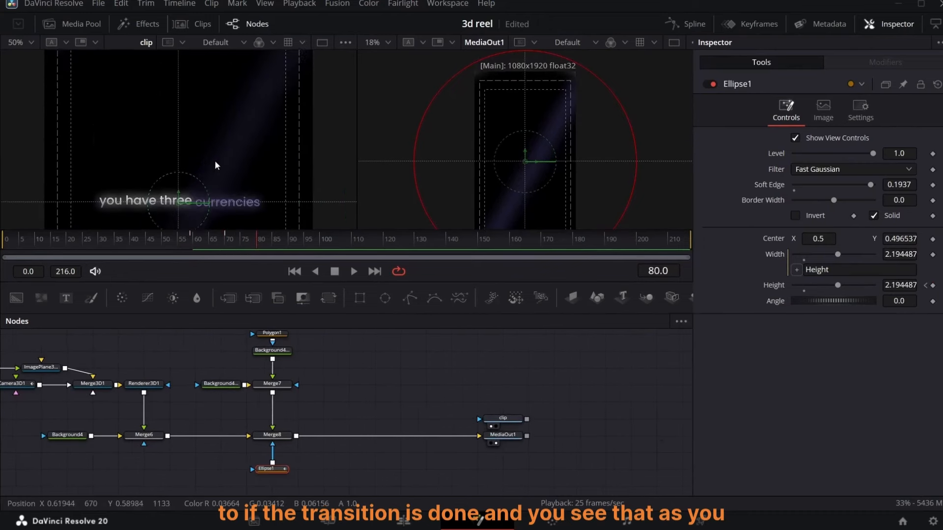
scroll(206, 148, "down", 2)
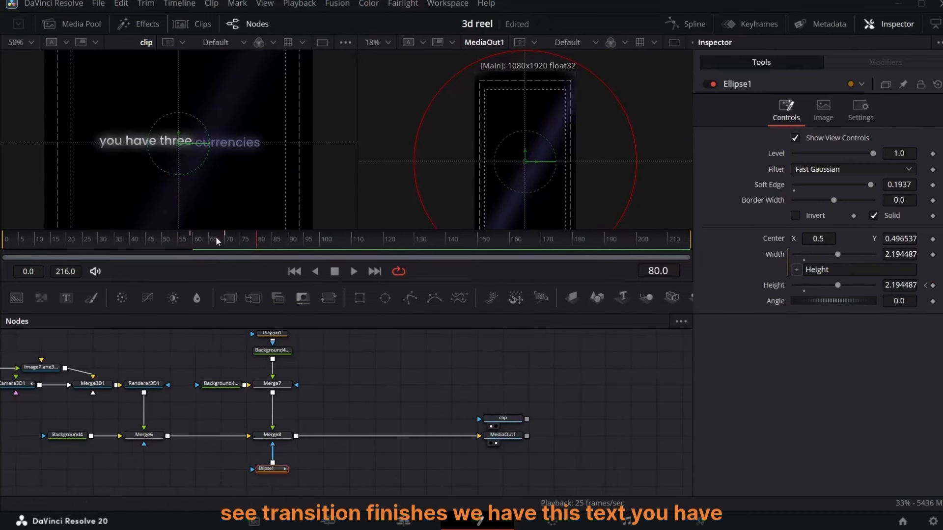
mouse_move(249, 240)
left_mouse_down()
mouse_move(234, 240)
mouse_move(274, 240)
mouse_move(201, 239)
mouse_move(244, 239)
left_mouse_up()
scroll(181, 339, "up", 3)
scroll(181, 339, "left", 5)
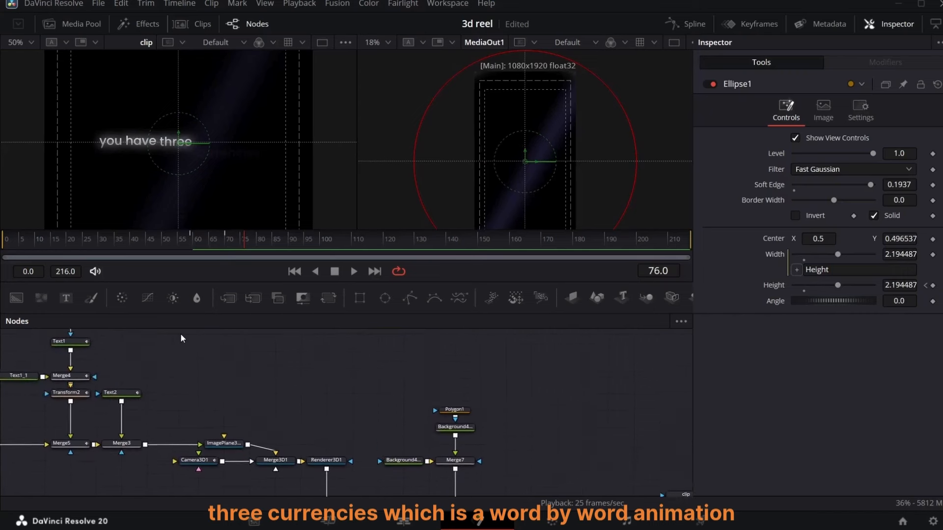
scroll(152, 354, "left", 4)
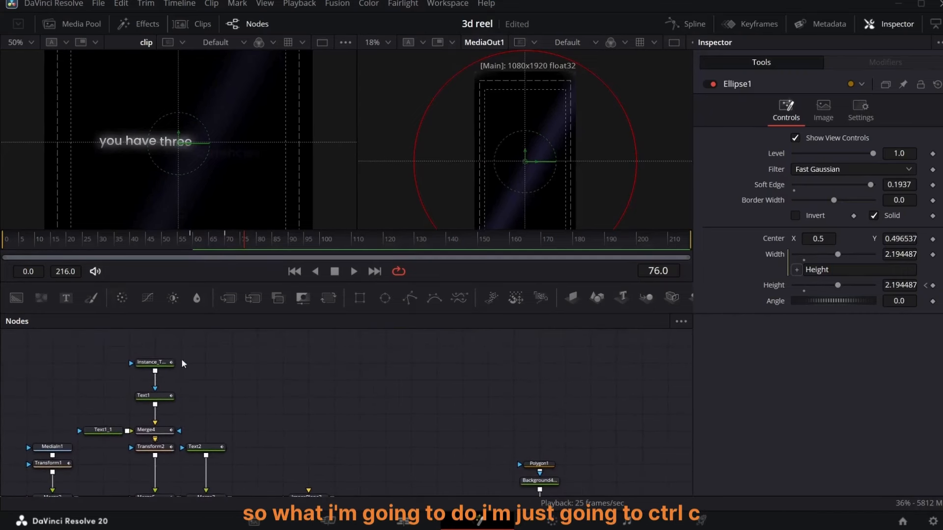
left_click_drag(205, 352, 140, 417)
key("ctrl+c")
scroll(394, 450, "down", 3)
scroll(394, 450, "right", 5)
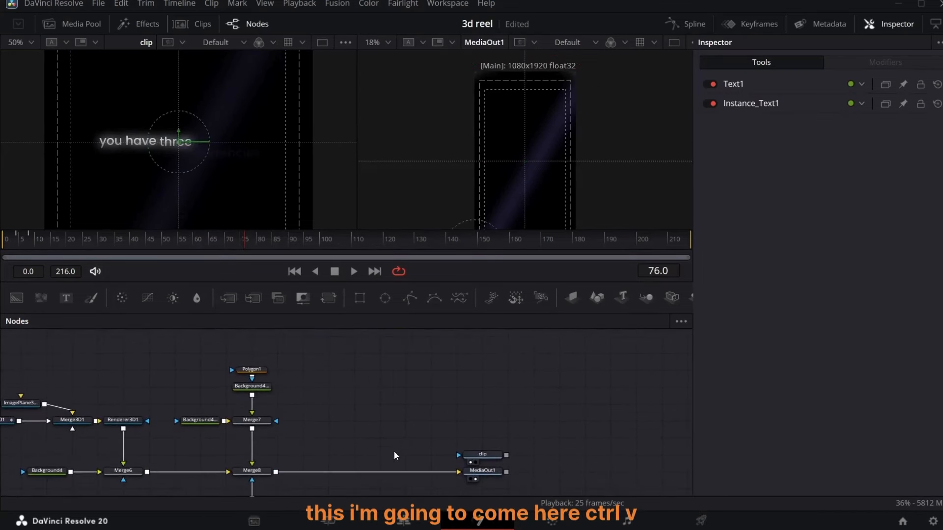
scroll(394, 451, "right", 2)
key("ctrl+v")
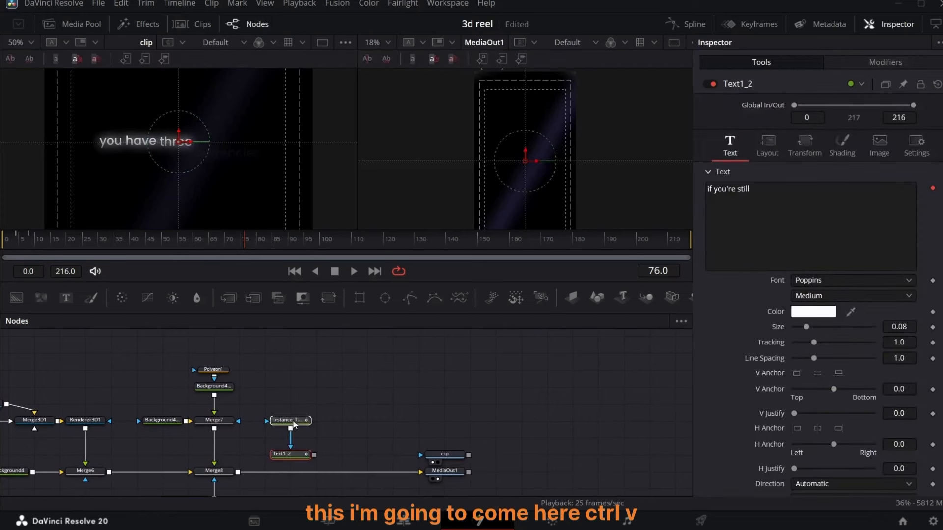
Change the pasted text to "you have three currencies" at size 0.09 and merge it over Merge8's output
left_click(762, 199)
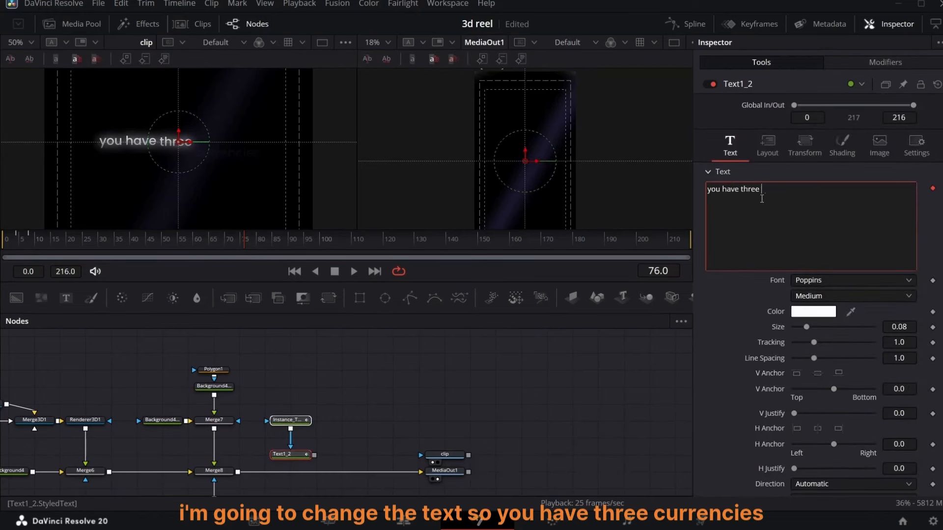
type("es")
left_click_drag(290, 420, 290, 386)
left_click_drag(314, 421, 234, 473)
left_click(285, 418)
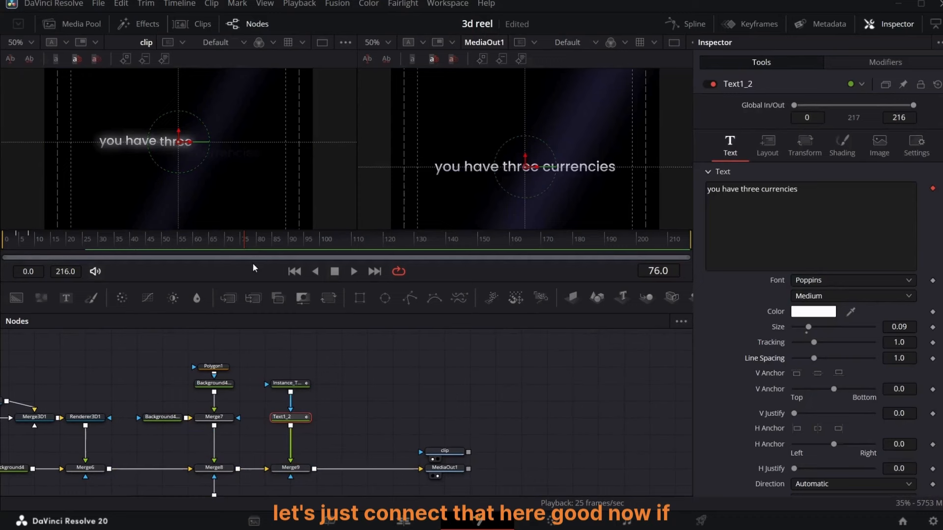
Move both Styled Text follower keyframes of Text1_2 so the animation starts at frame 65
left_click(239, 243)
left_click_drag(239, 244, 221, 240)
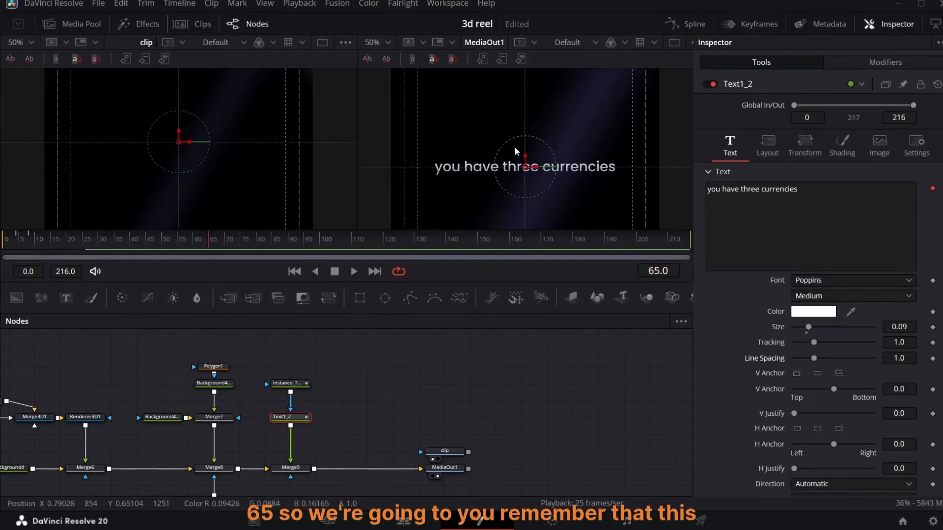
left_click(749, 25)
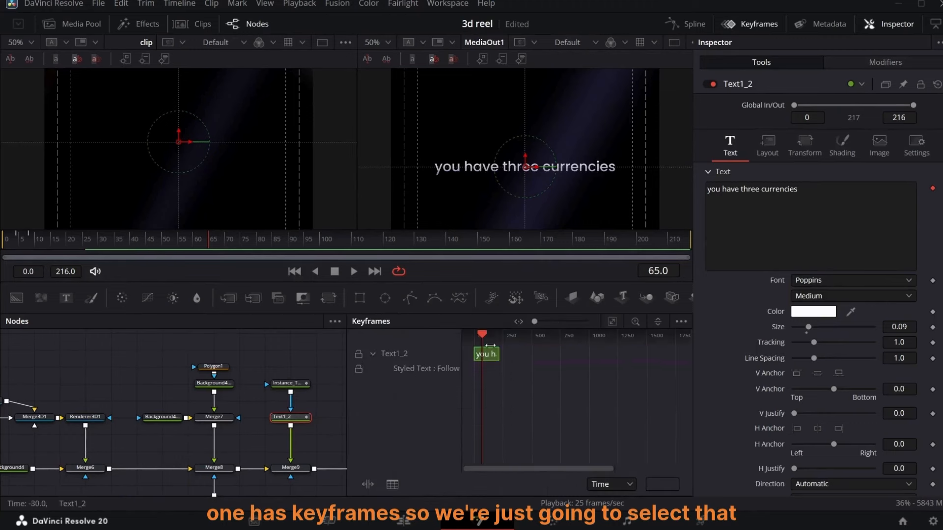
key("ctrl+f")
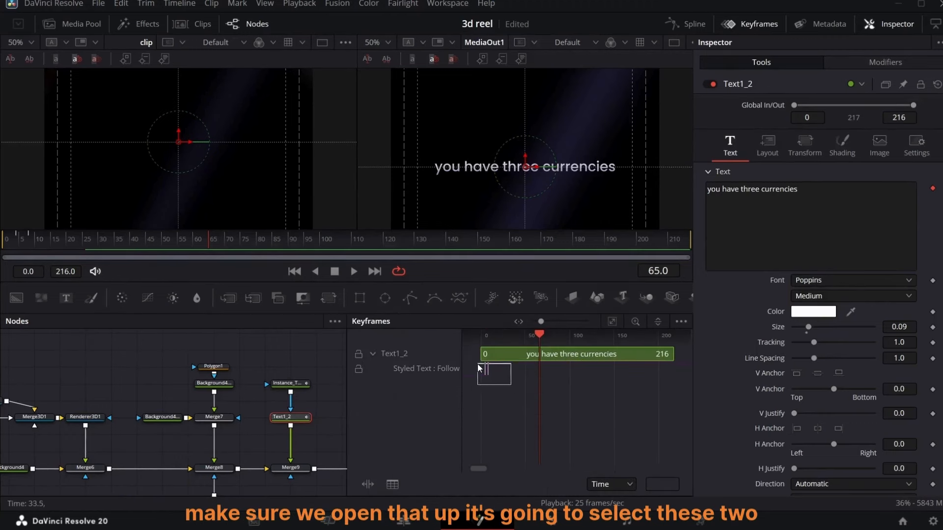
left_click_drag(479, 367, 537, 382)
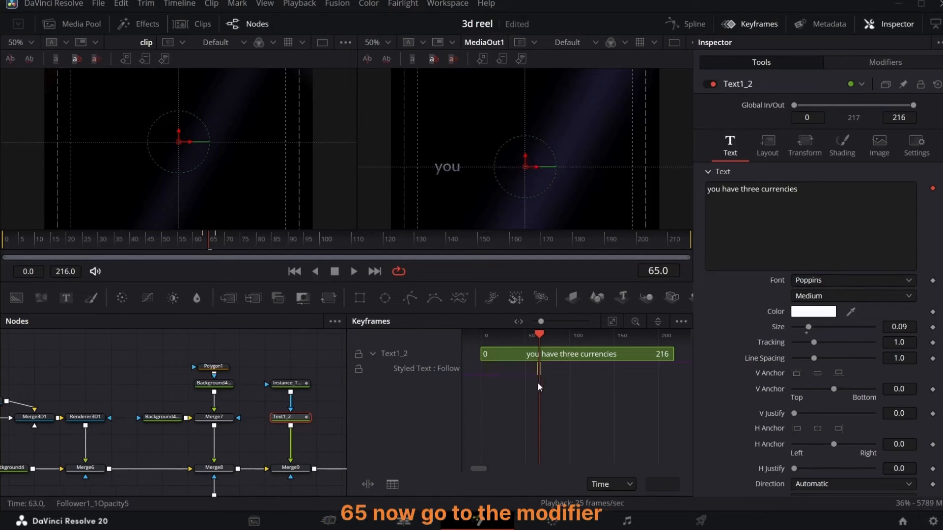
left_click(750, 24)
Set the Transform mode of Text1_2's follower modifier to Words
left_click(886, 62)
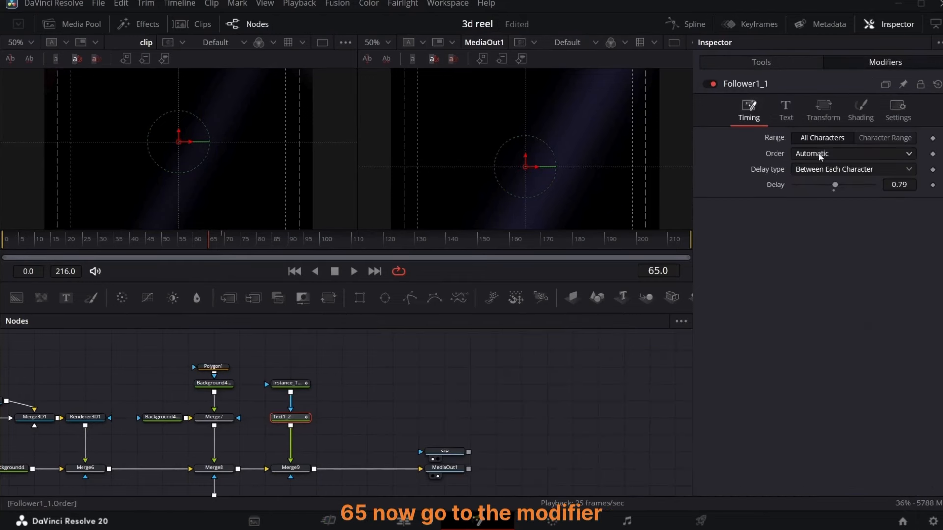
left_click(824, 114)
left_click(869, 153)
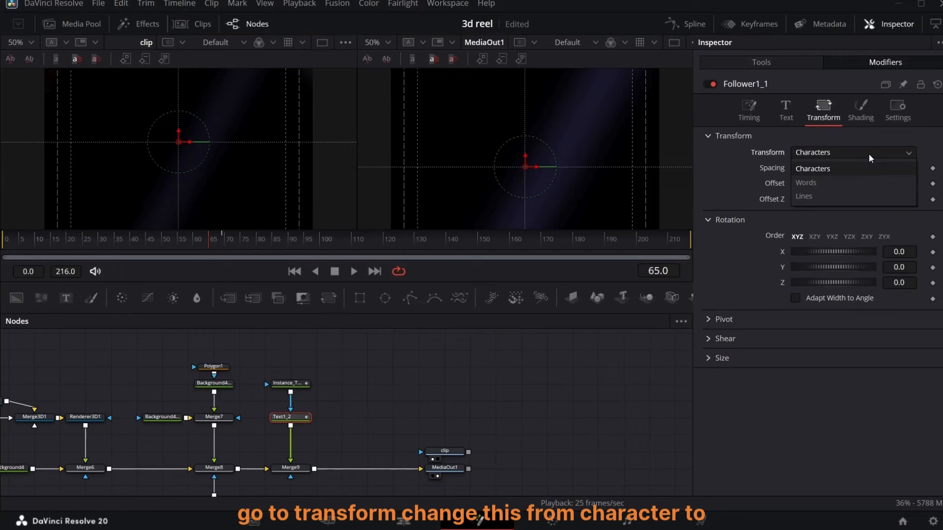
left_click(836, 183)
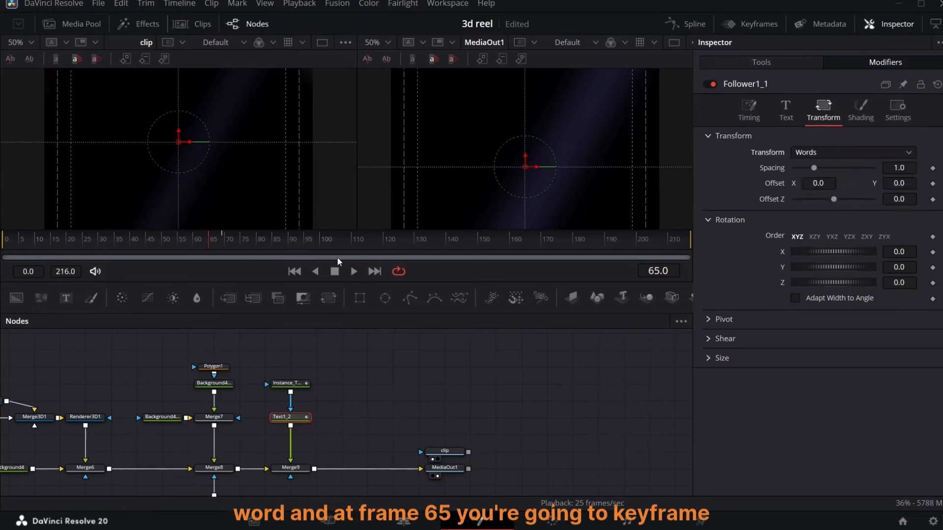
Keyframe the follower's word offset at frames 65 and 69, lowering the words at the first keyframe
left_click(933, 185)
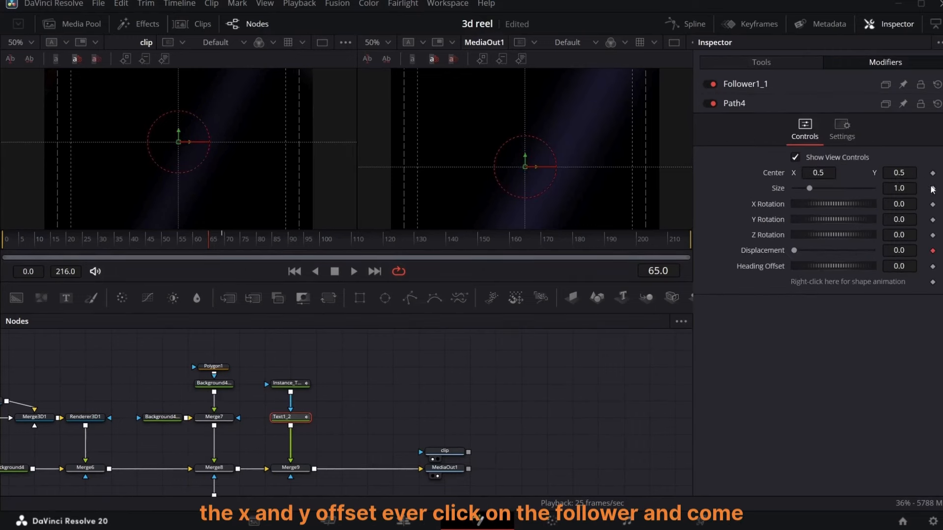
left_click(781, 89)
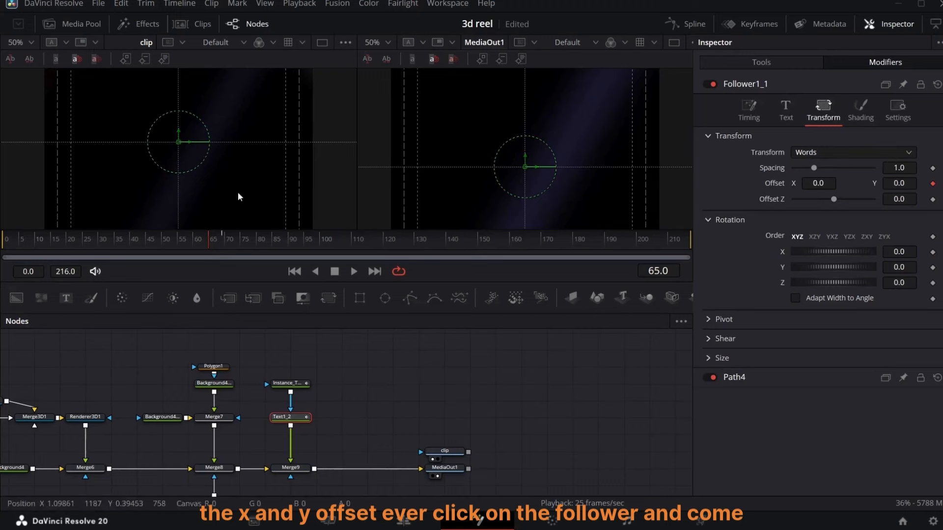
left_click(221, 237)
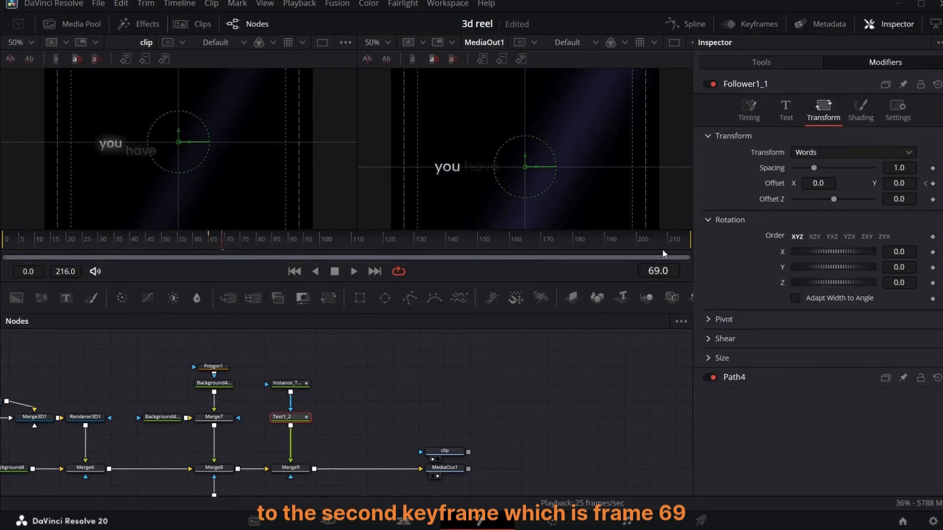
left_click(933, 184)
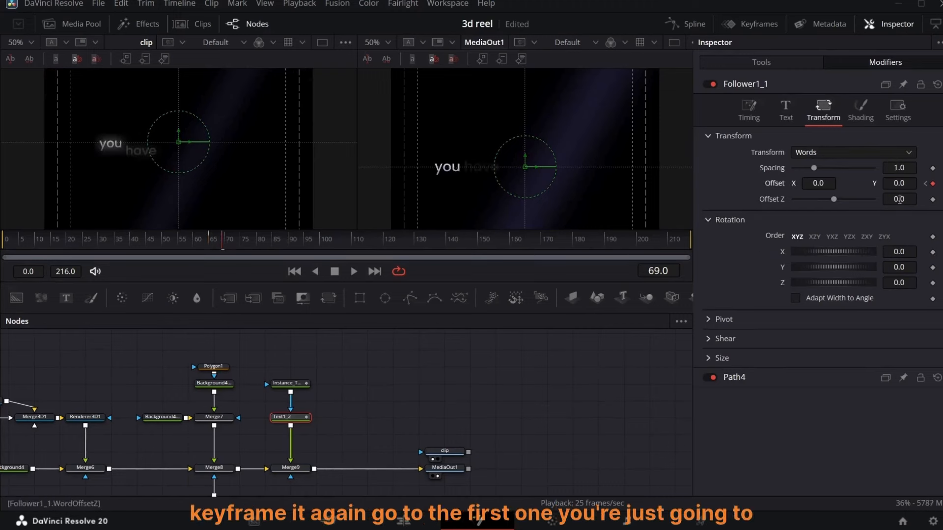
left_click(925, 183)
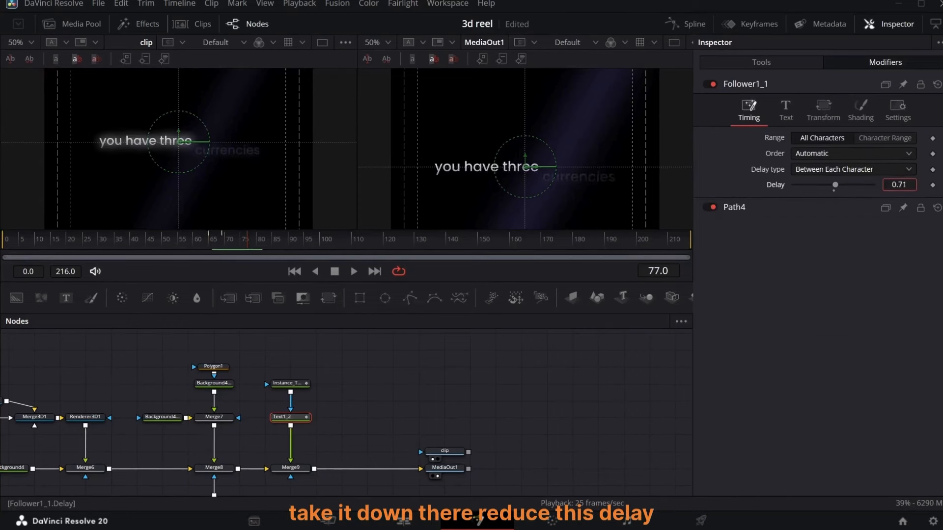
Reduce the follower's delay to 0.69 and play back the text animation
left_click_drag(899, 185, 904, 185)
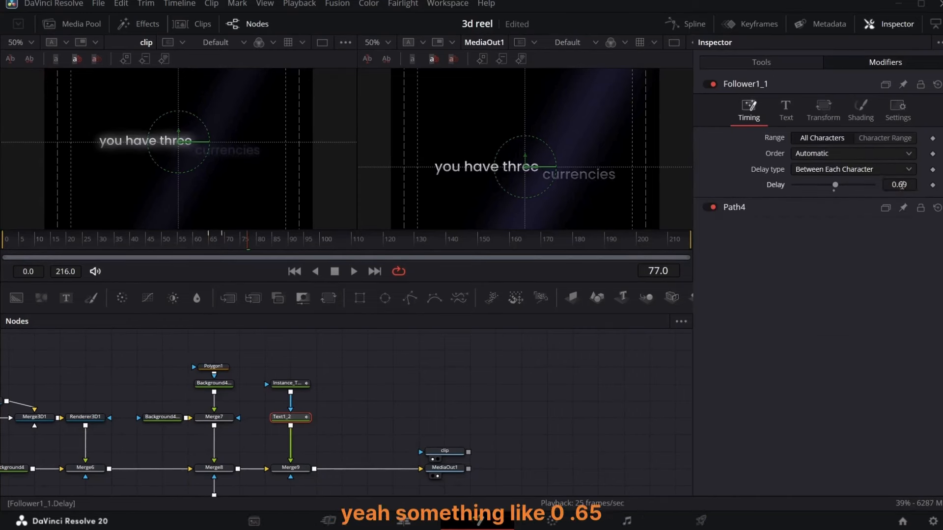
mouse_move(249, 240)
left_mouse_down()
mouse_move(216, 239)
mouse_move(229, 235)
mouse_move(207, 244)
mouse_move(241, 234)
mouse_move(194, 251)
mouse_move(235, 231)
left_mouse_up()
key("space")
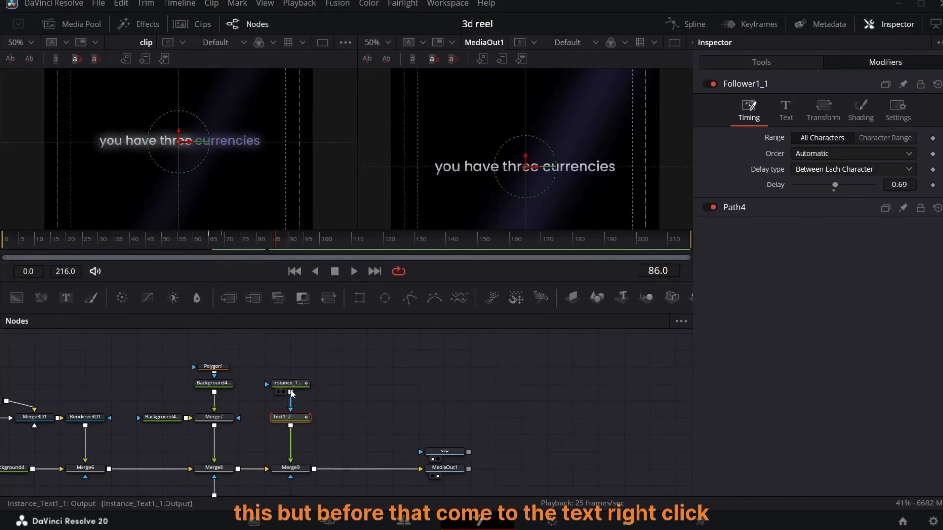
Add a Character Level Styling modifier to the follower's "you have three currencies" text
left_click(785, 110)
right_click(785, 175)
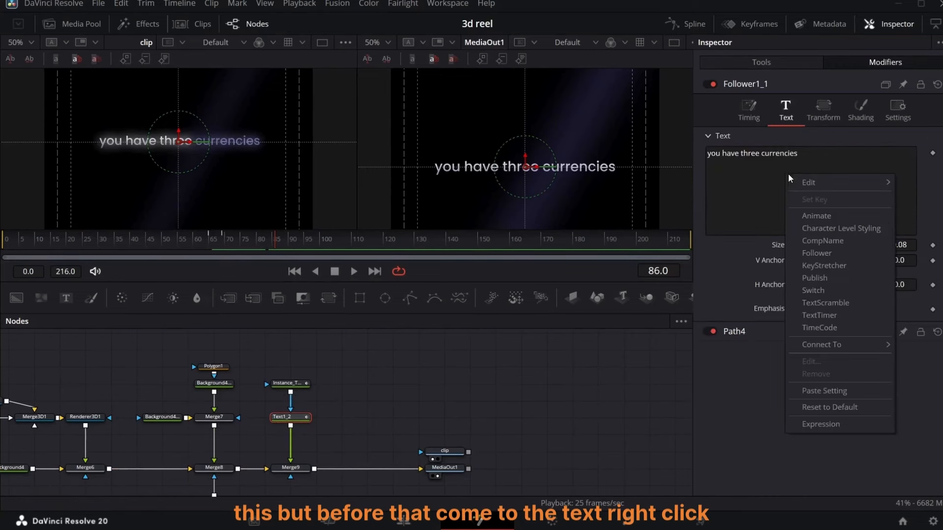
left_click(833, 229)
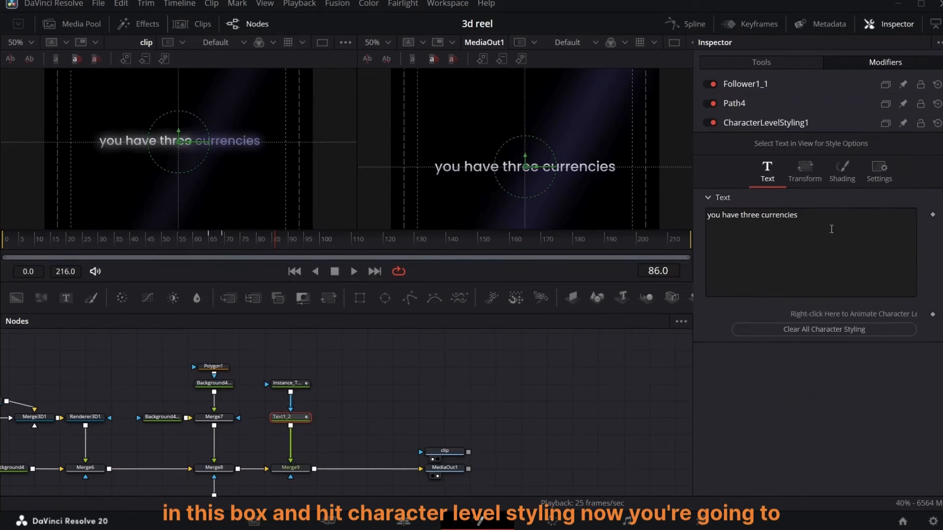
Color only the word "currencies" purple with character-level styling, picking #aa55ff
left_click_drag(543, 176, 617, 172)
left_click(823, 317)
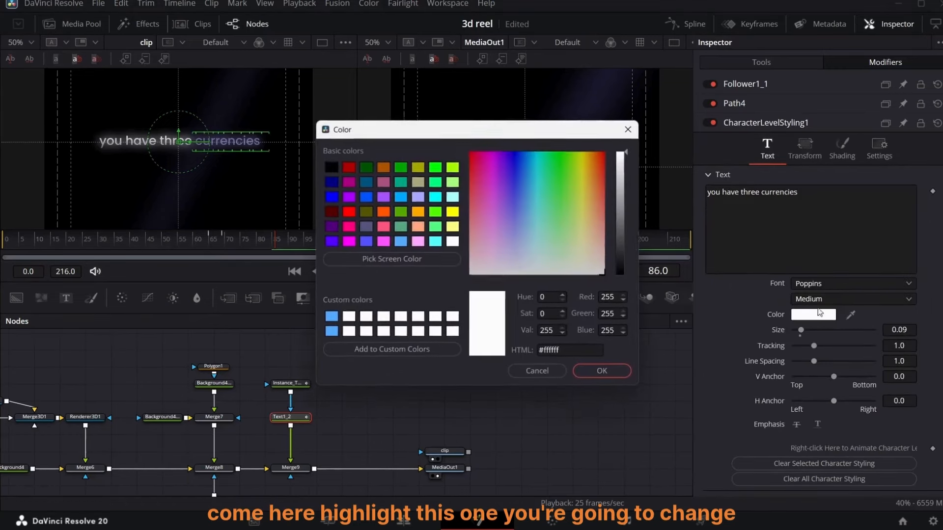
left_click(381, 198)
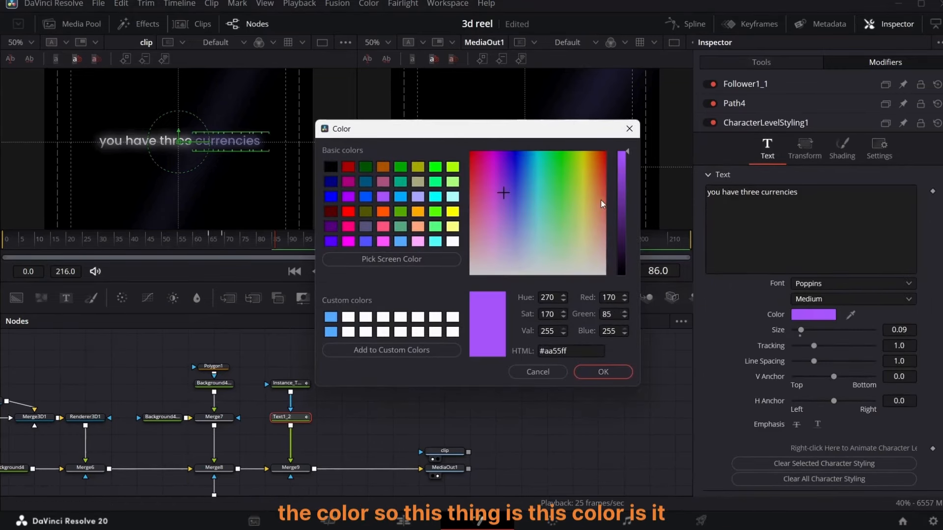
left_click(603, 371)
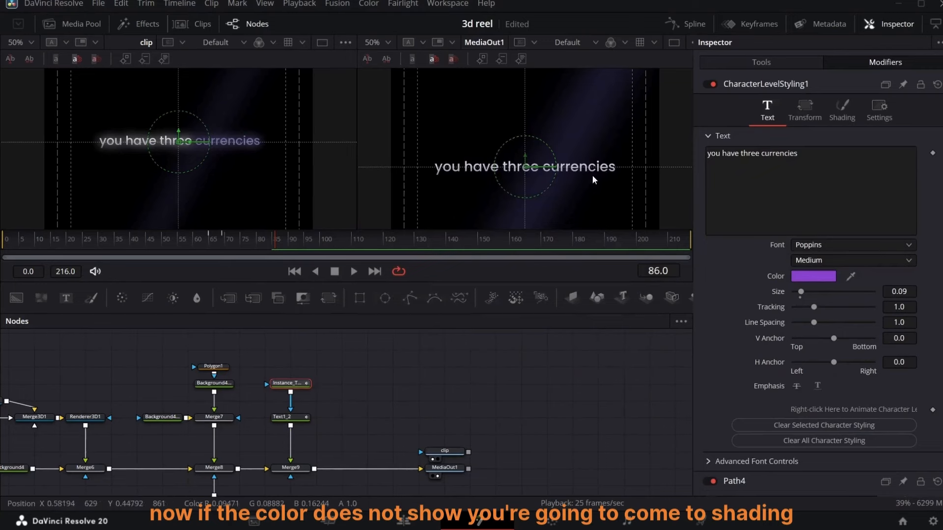
Set the shading type of the character-level styling to Solid for the word "currencies"
left_click(842, 110)
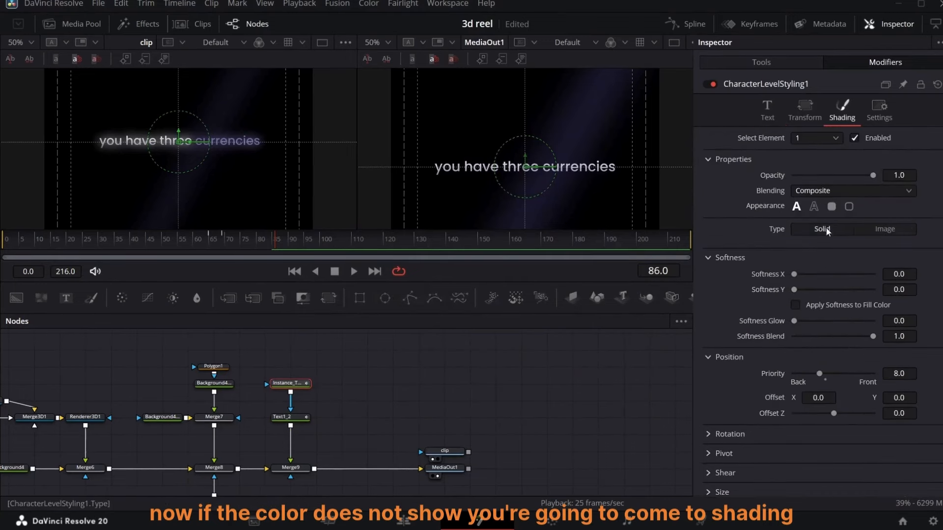
left_click(822, 229)
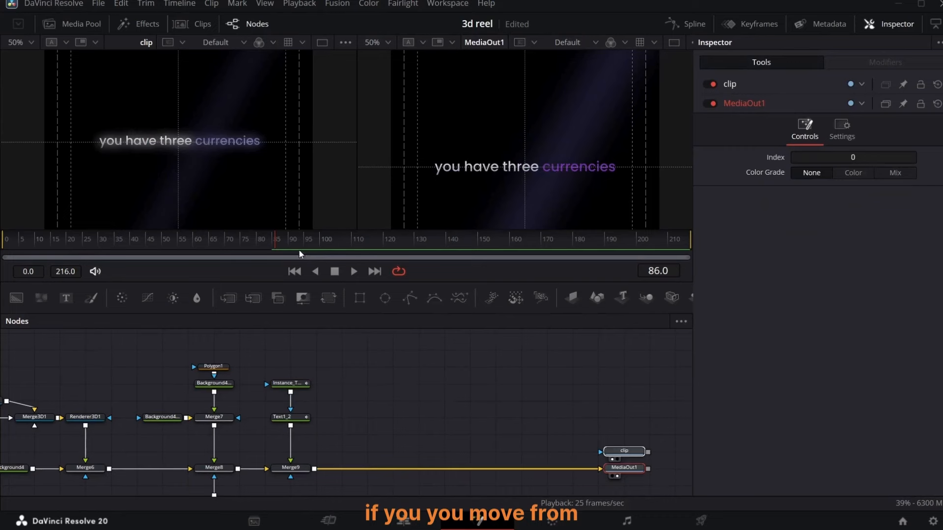
Add two background nodes, merge one over the other, and attach a rectangle mask to the foreground background
left_click_drag(343, 238, 579, 238)
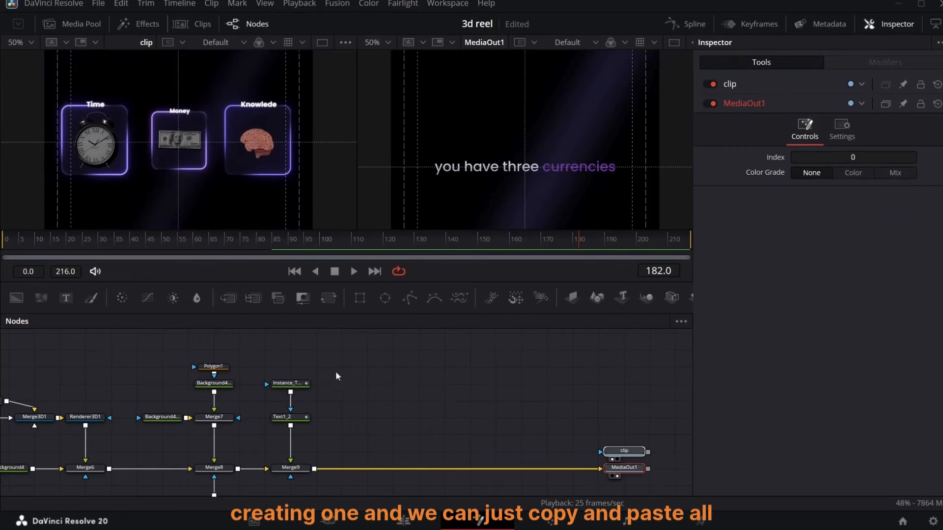
scroll(347, 370, "up", 3)
scroll(347, 373, "down", 1)
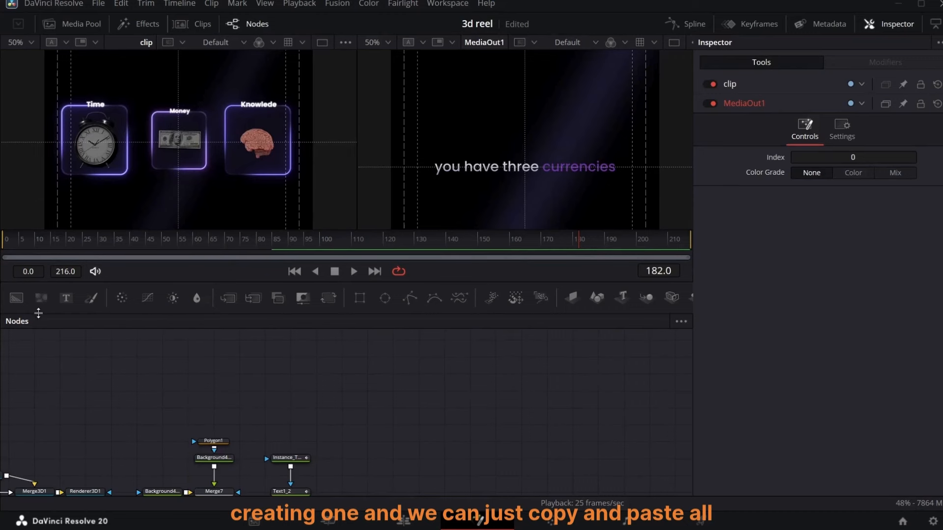
left_click_drag(16, 298, 316, 425)
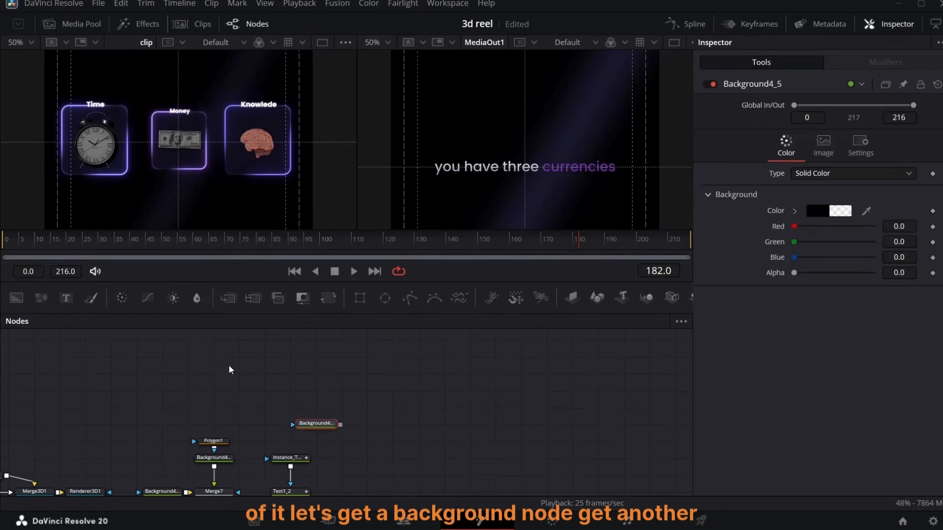
left_click_drag(16, 298, 342, 426)
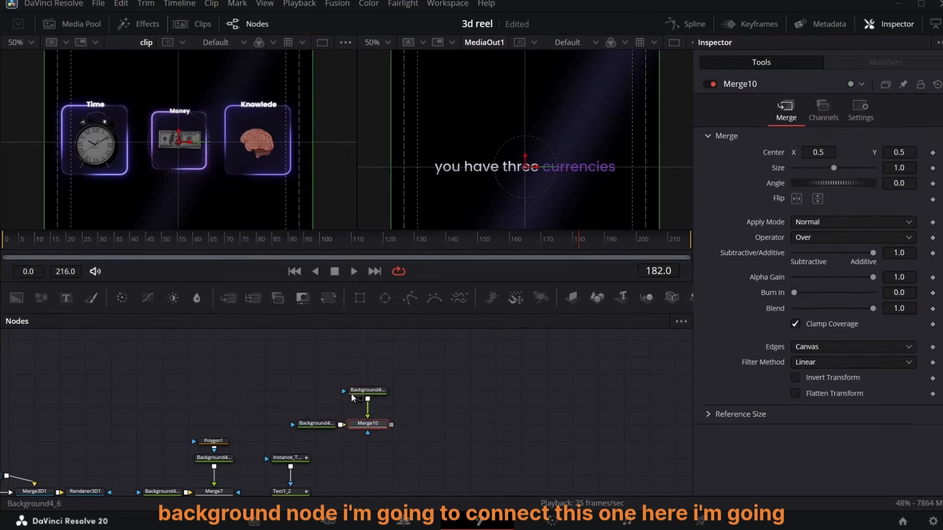
left_click(360, 306)
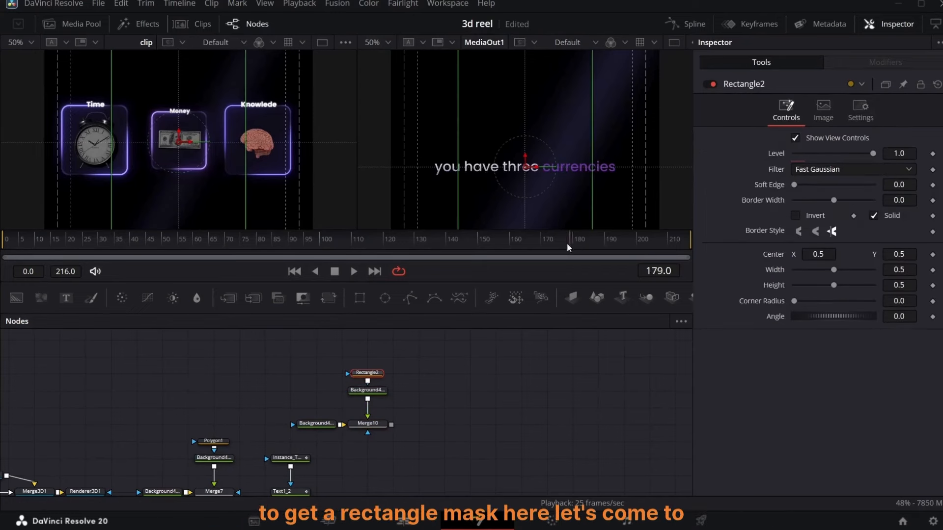
At frame 110, fit the rectangle mask to the Time card: center 0.489, 0.513, width about 0.824, height 0.475, corner radius 0.215
left_click_drag(568, 247, 378, 267)
left_click_drag(378, 268, 353, 269)
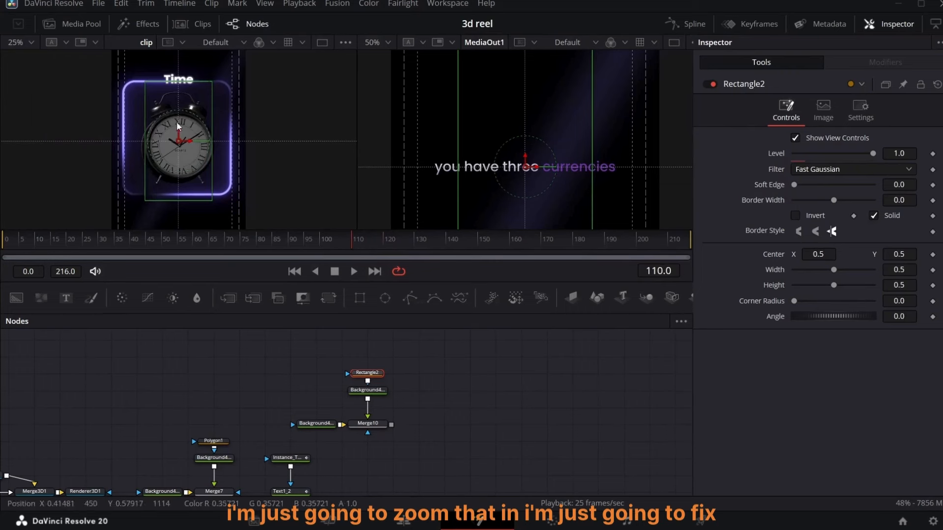
left_click_drag(212, 130, 230, 130)
left_click_drag(126, 144, 123, 146)
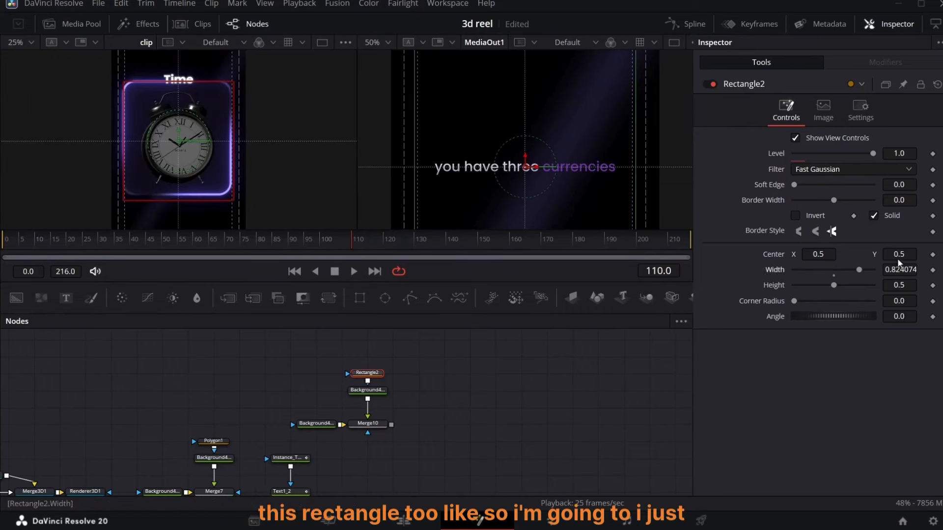
left_click_drag(903, 254, 907, 253)
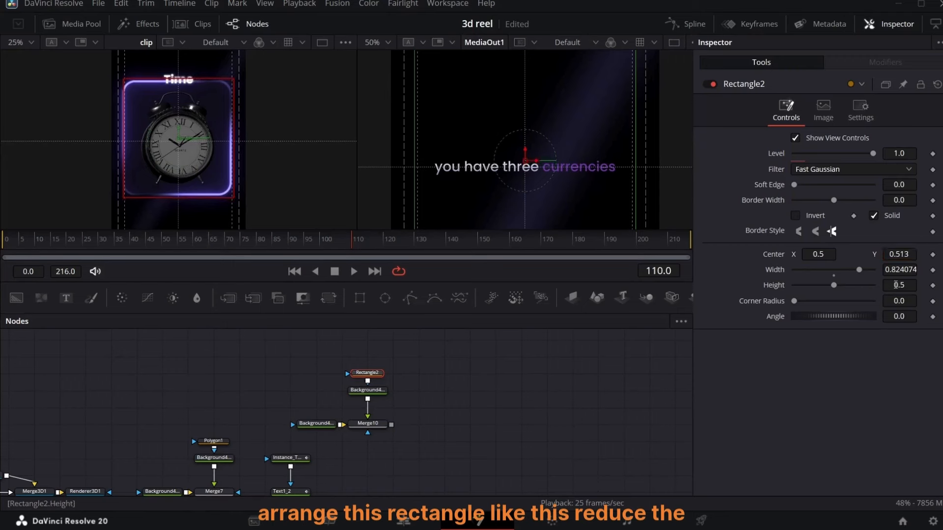
left_click_drag(895, 285, 914, 301)
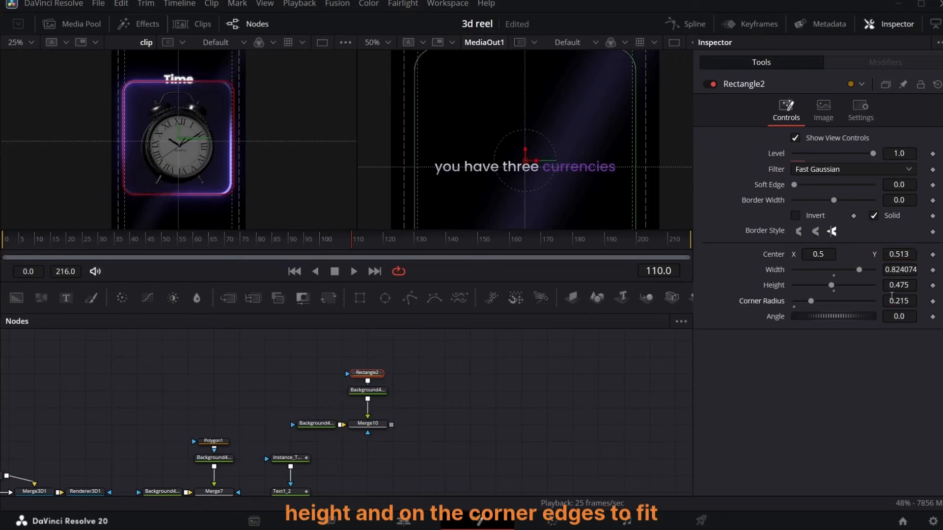
left_click_drag(818, 254, 813, 254)
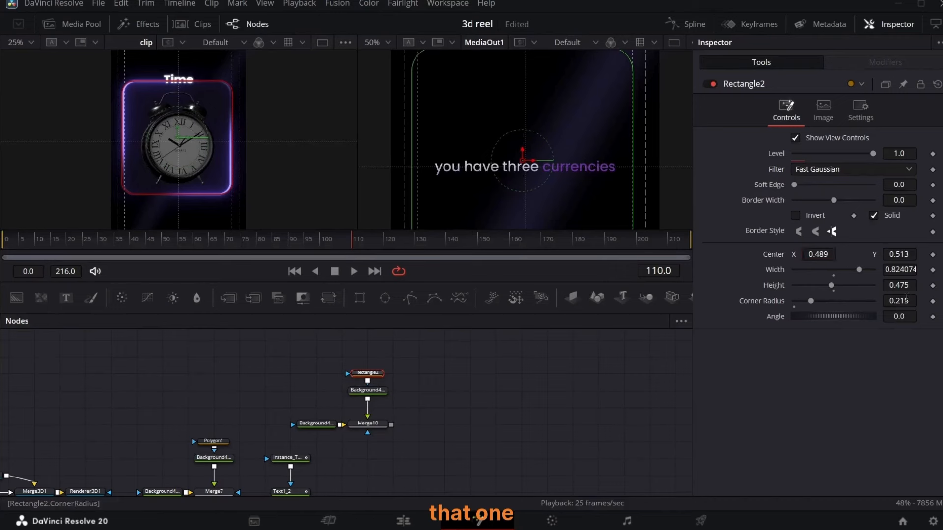
View the new merge and make the masked background opaque, sampling its dark purple-blue color from inside the Time card
left_click(361, 432)
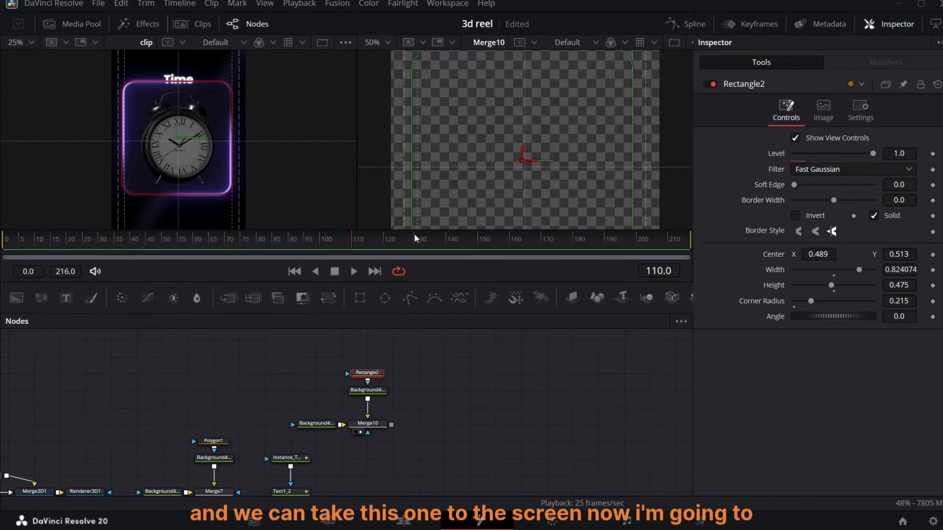
left_click(368, 390)
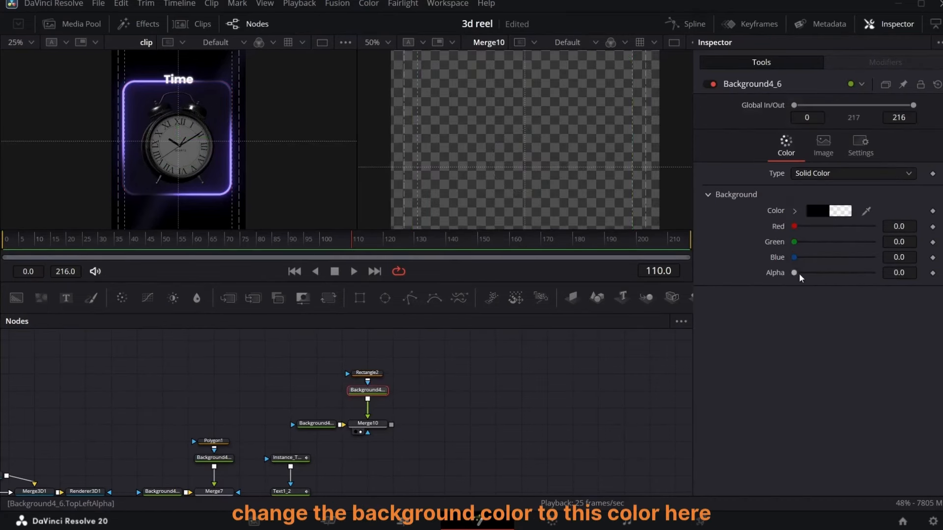
left_click_drag(795, 273, 928, 270)
left_click_drag(866, 211, 222, 164)
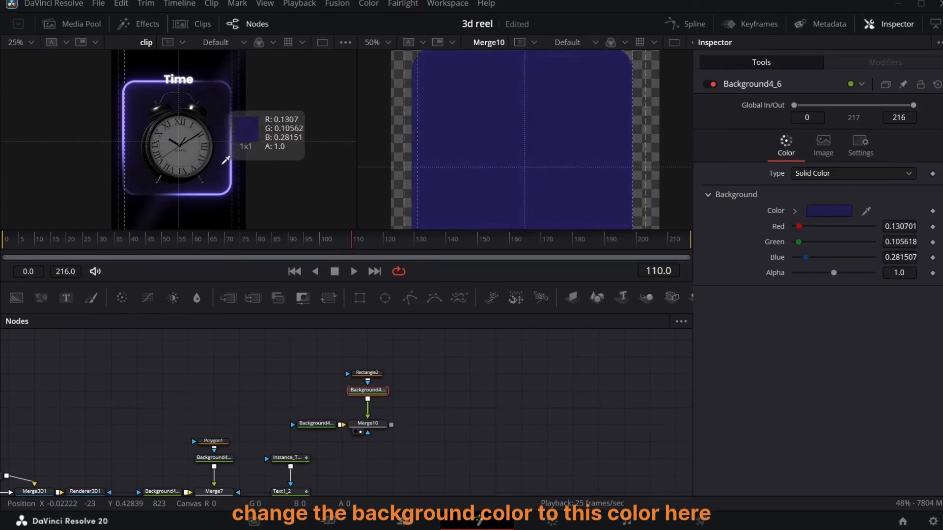
left_click_drag(222, 164, 217, 169)
Paste an instance of the rectangle mask and use it to mask a new background merged over the card fill
left_click(375, 374)
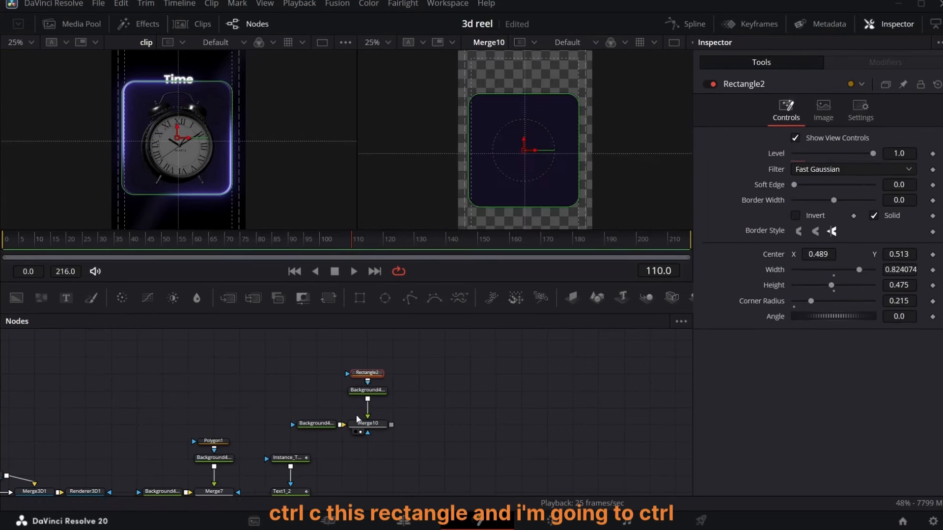
key("ctrl+shift+v")
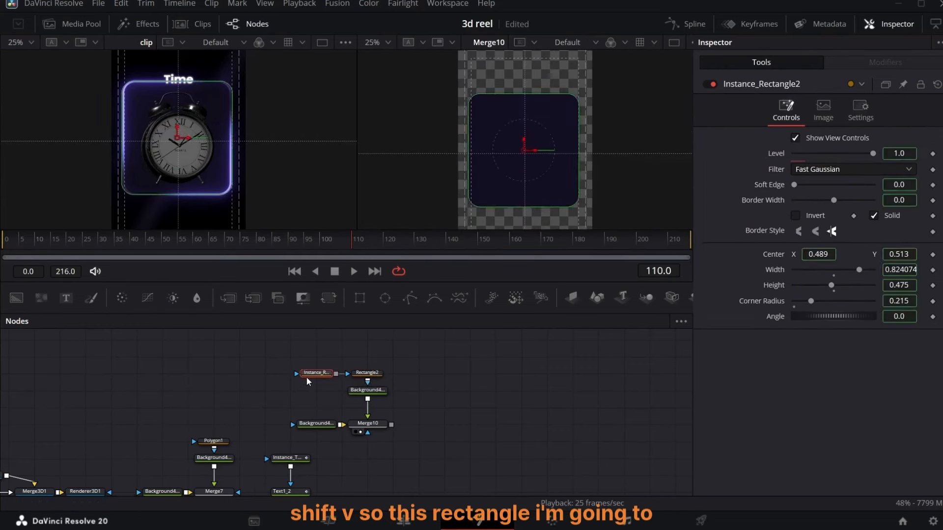
left_click_drag(305, 376, 280, 377)
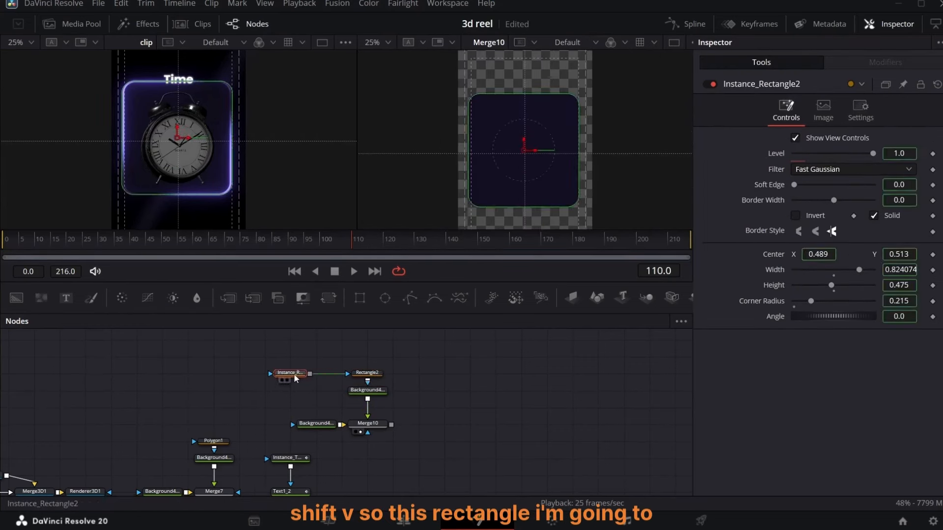
left_click(17, 298)
left_click_drag(310, 374, 367, 365)
Make the instance-masked background opaque and white, with red and green at 2.0 and blue at about 1.97
left_click(296, 390)
left_click_drag(794, 274, 875, 273)
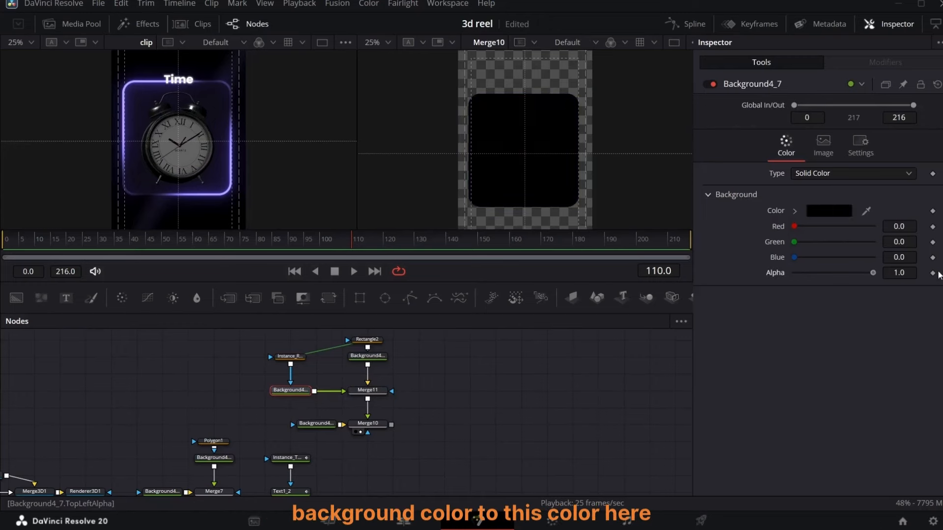
left_click_drag(842, 210, 227, 190)
left_click_drag(804, 226, 863, 227)
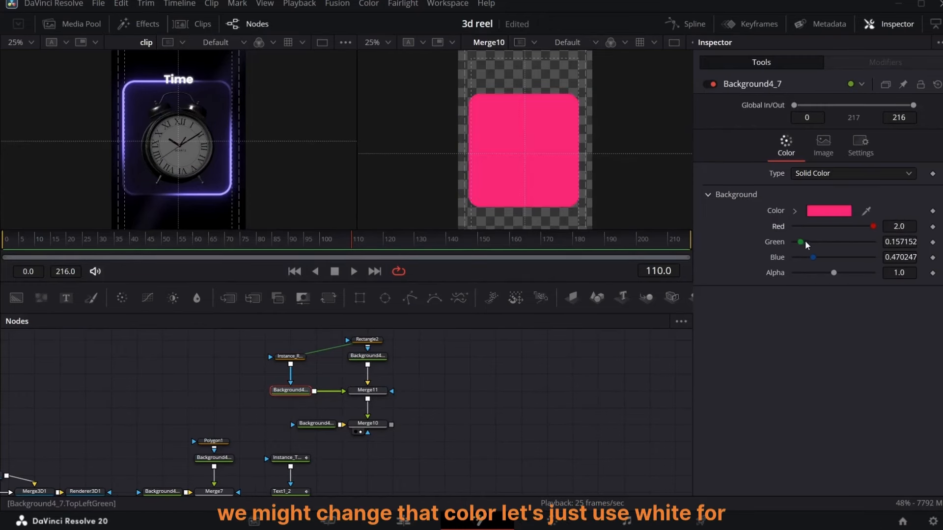
left_click_drag(802, 242, 874, 242)
left_click_drag(813, 258, 874, 274)
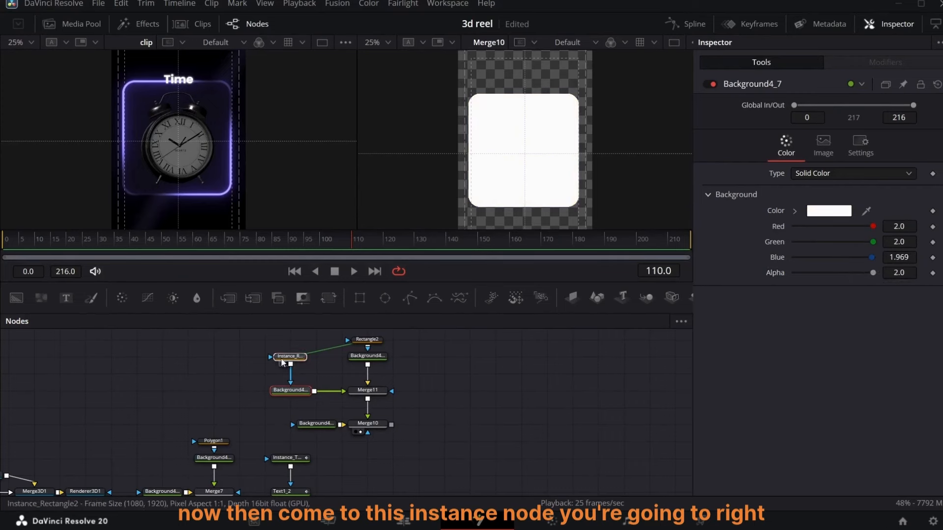
Deinstance the instanced rectangle's Solid and Border Width settings, turn off Solid, and set the border width to 0.0079
left_click(284, 358)
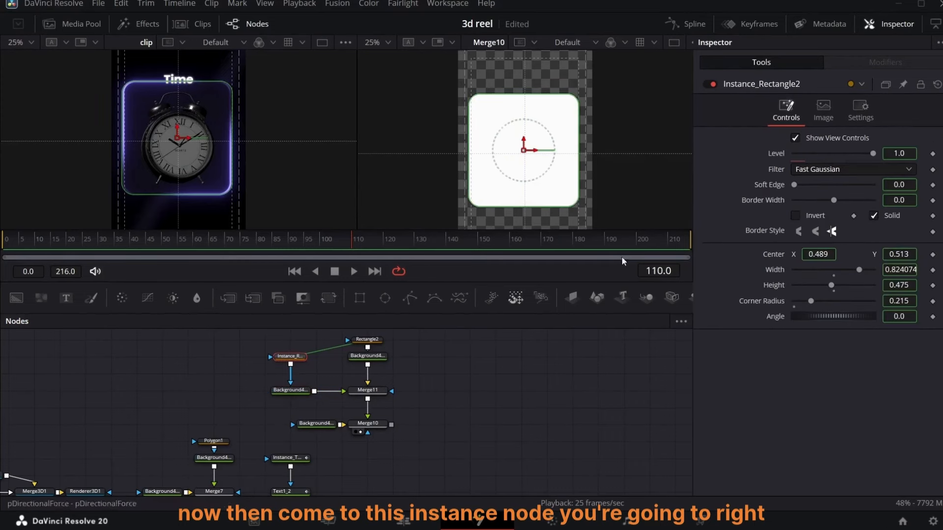
right_click(887, 219)
left_click(902, 328)
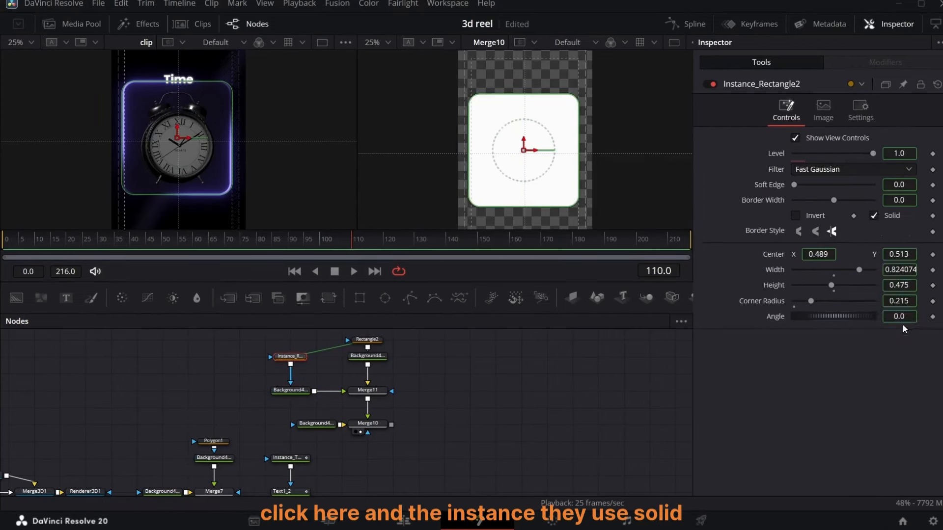
left_click(874, 217)
right_click(922, 207)
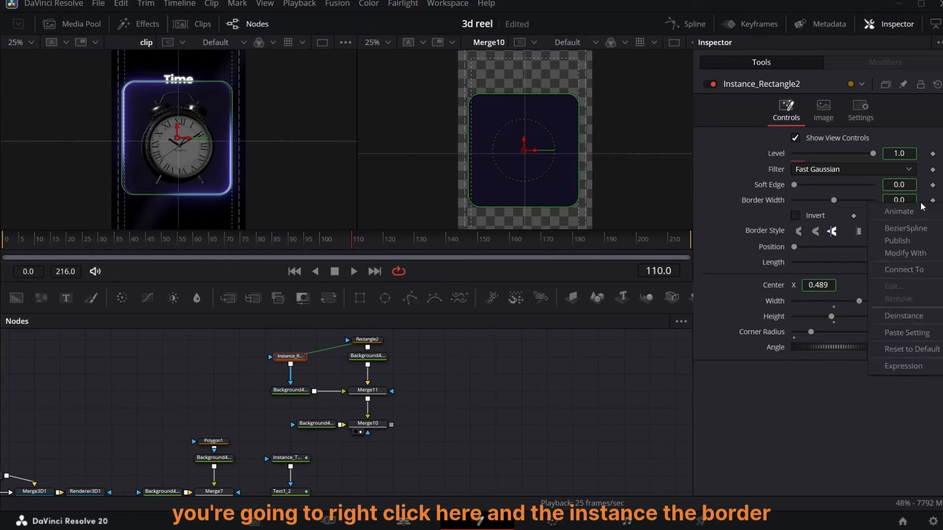
left_click(904, 316)
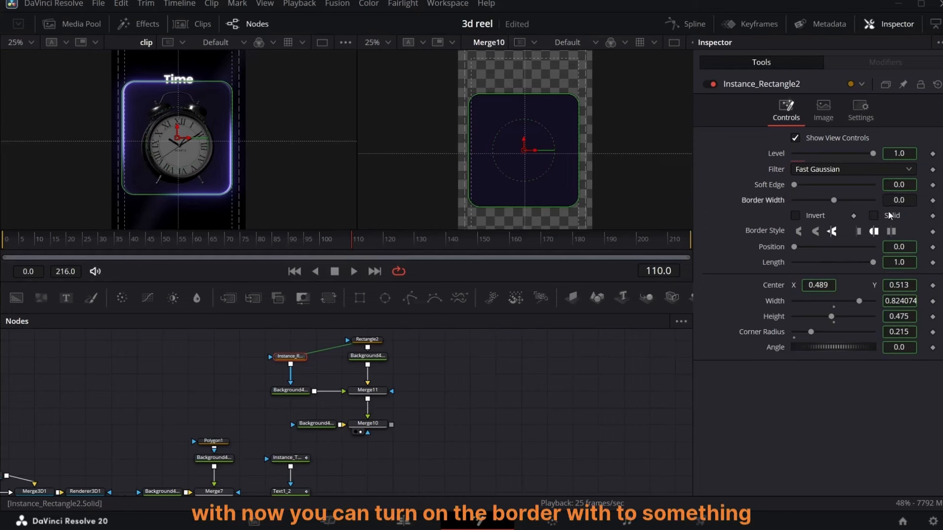
left_click_drag(900, 200, 914, 201)
left_click(559, 369)
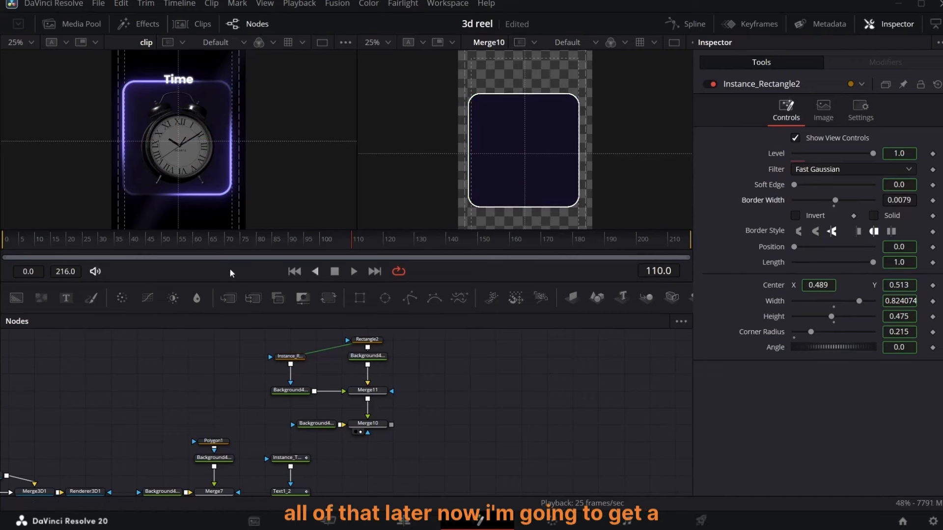
Add another rectangle mask as a diagonal strip at angle -39.9, about 0.152 wide and 0.70 high, centered at about X 0.481
left_click_drag(290, 356, 290, 339)
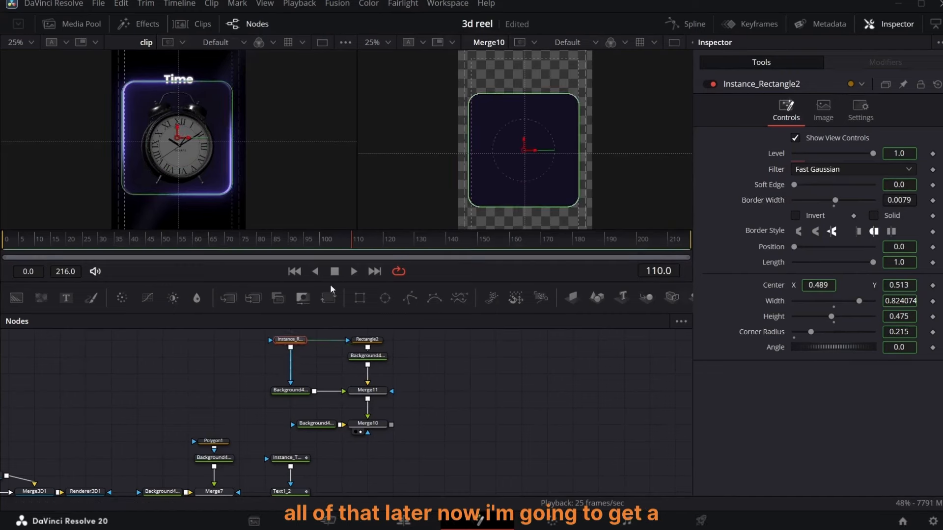
left_click_drag(359, 298, 439, 396)
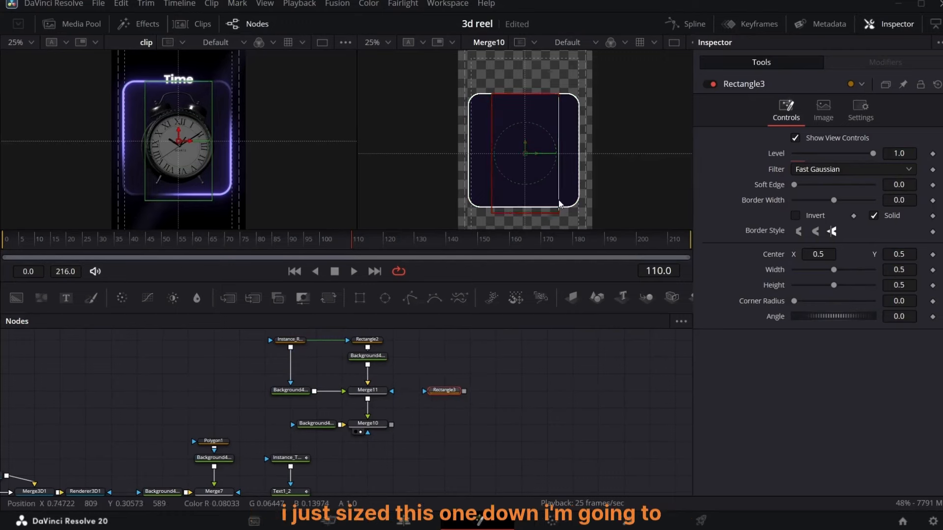
left_click_drag(558, 201, 541, 200)
left_click_drag(896, 316, 825, 317)
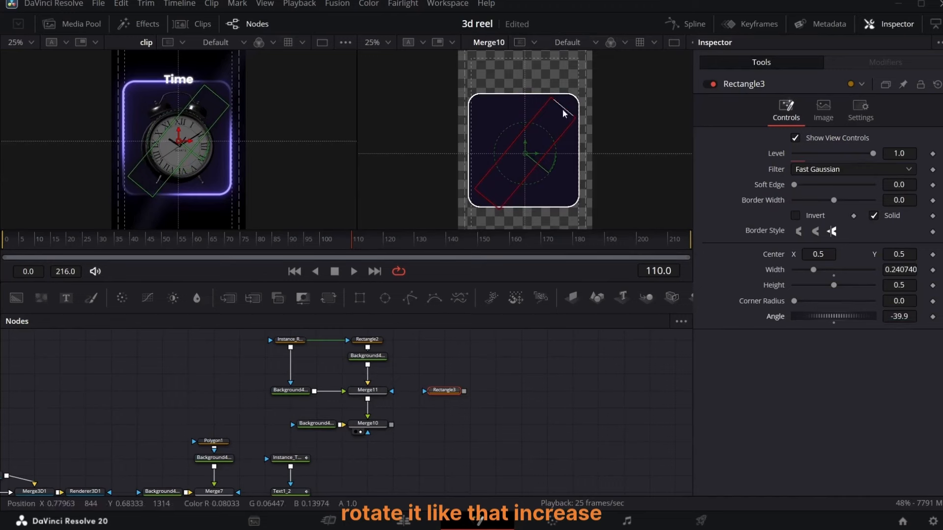
left_click_drag(564, 108, 579, 91)
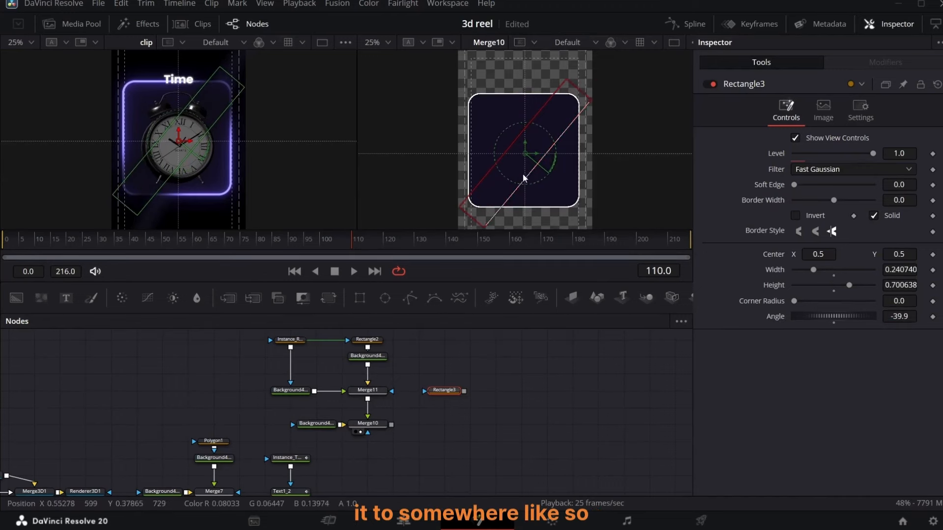
left_click_drag(527, 178, 533, 153)
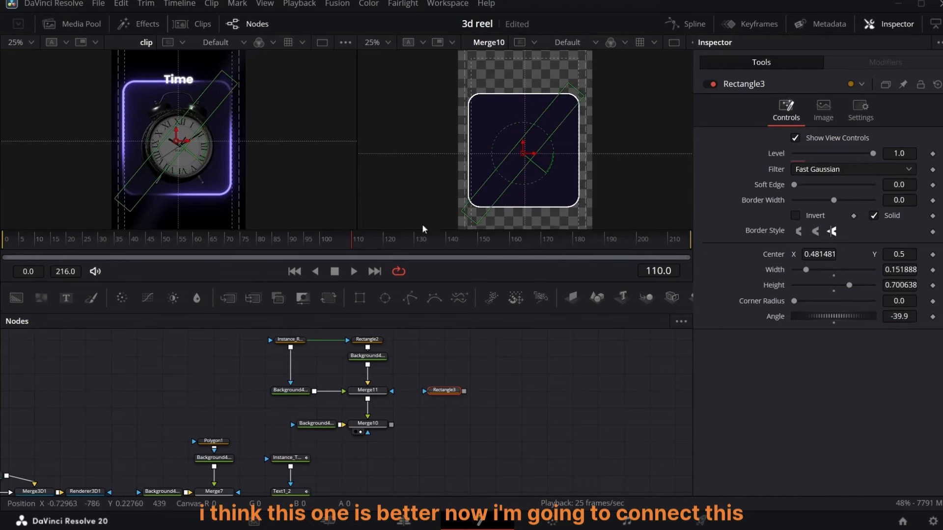
Connect the diagonal rectangle as the mask of the border's merge, invert it, and set its soft edge to 0.0457
left_click_drag(463, 392, 437, 390)
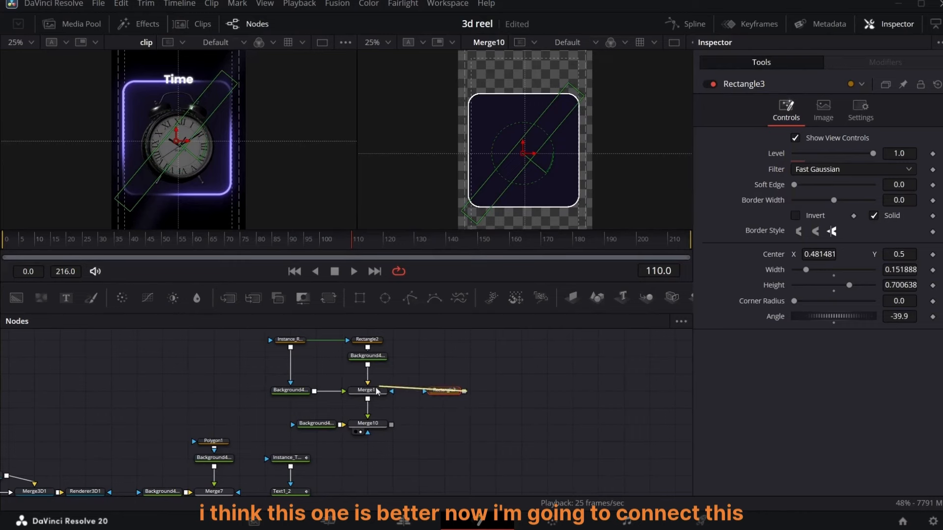
left_click_drag(377, 391, 377, 392)
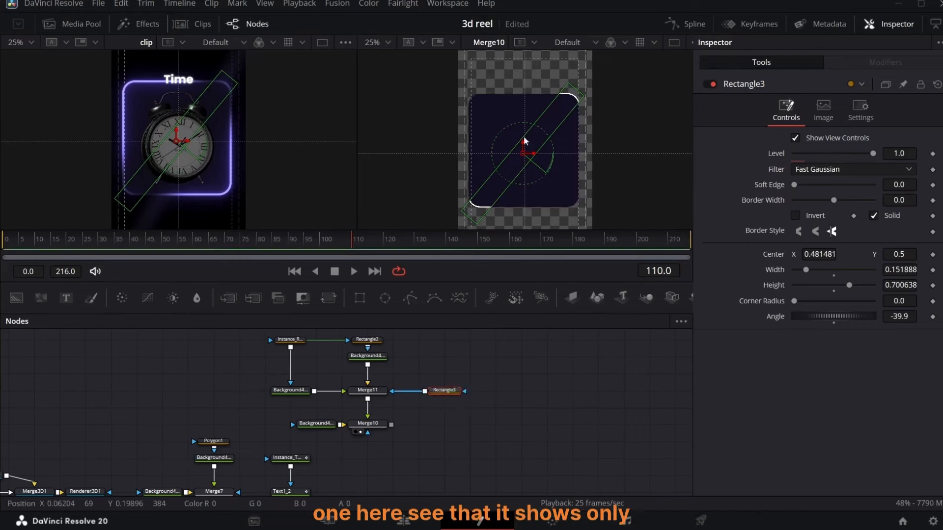
left_click(796, 217)
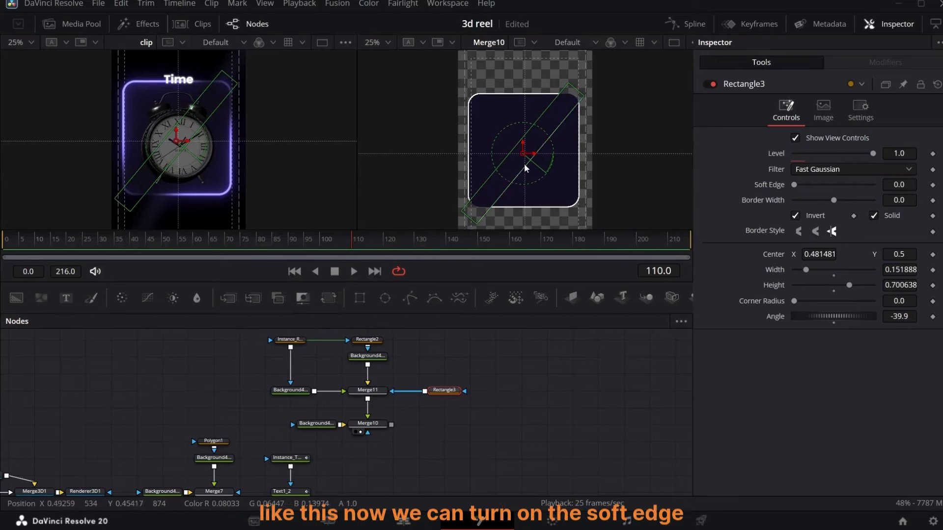
left_click_drag(795, 185, 815, 185)
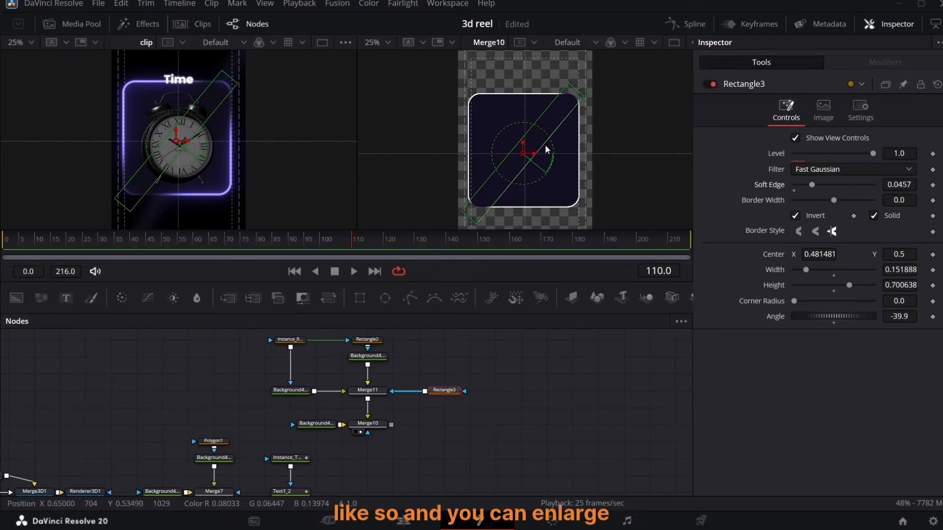
Widen the diagonal mask rectangle to about 0.298 and recolor the border's background with the light purple sampled from the reference clip's glowing outline
left_click_drag(545, 144, 556, 146)
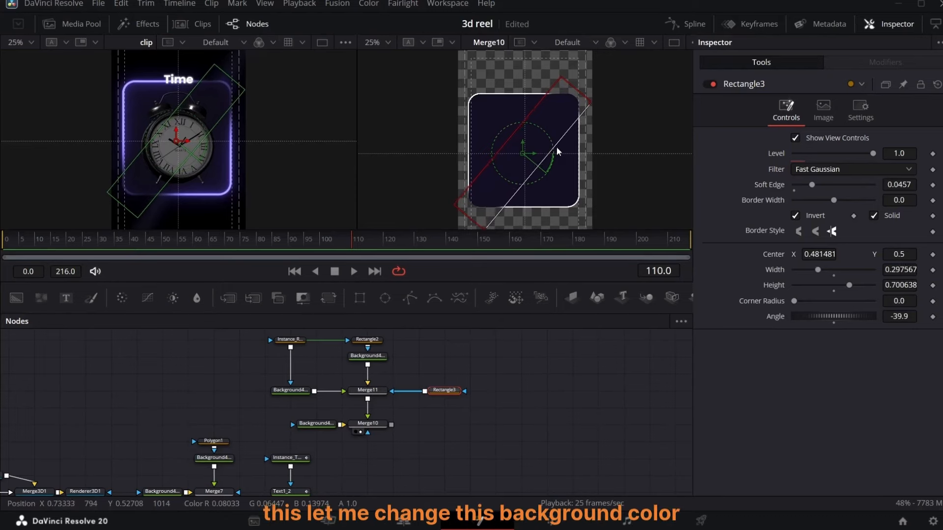
left_click(291, 390)
left_click(818, 210)
left_click(383, 196)
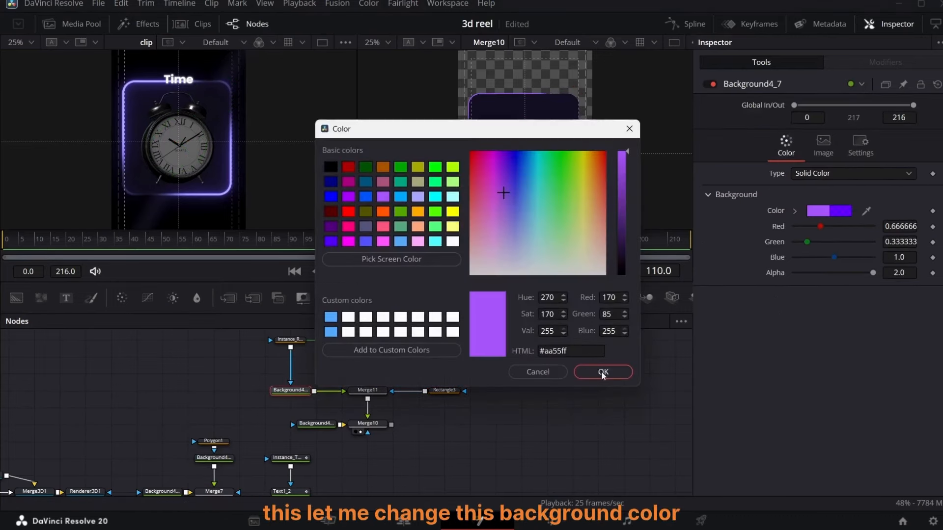
left_click(604, 372)
left_click_drag(866, 211, 235, 162)
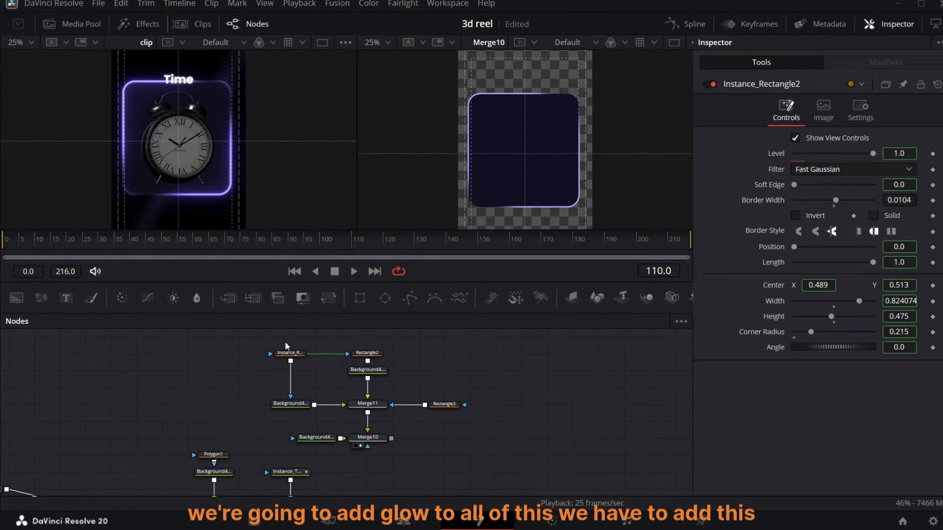
Move the border's instanced mask and background aside and shift the card's base background and merge down to make room between the merges
left_click_drag(265, 348, 268, 405)
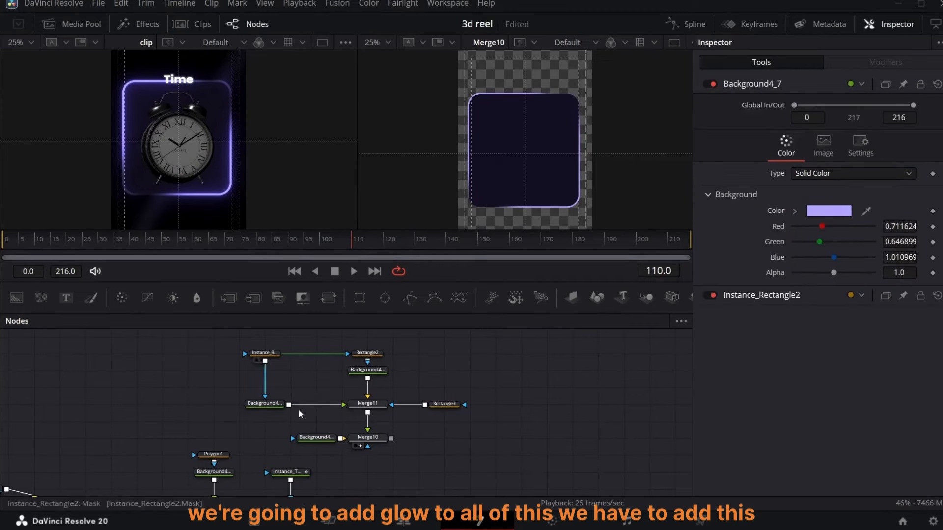
left_click_drag(286, 413, 374, 454)
left_click_drag(368, 437, 367, 454)
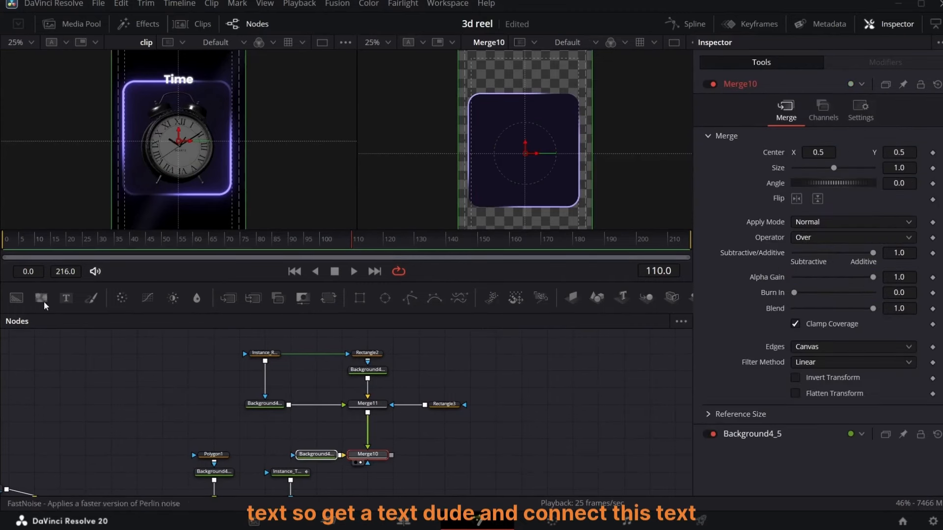
Merge a new text node over the card below the border's merge, reading "Time" in Poppins Bold
left_click_drag(67, 298, 367, 415)
left_click(786, 215)
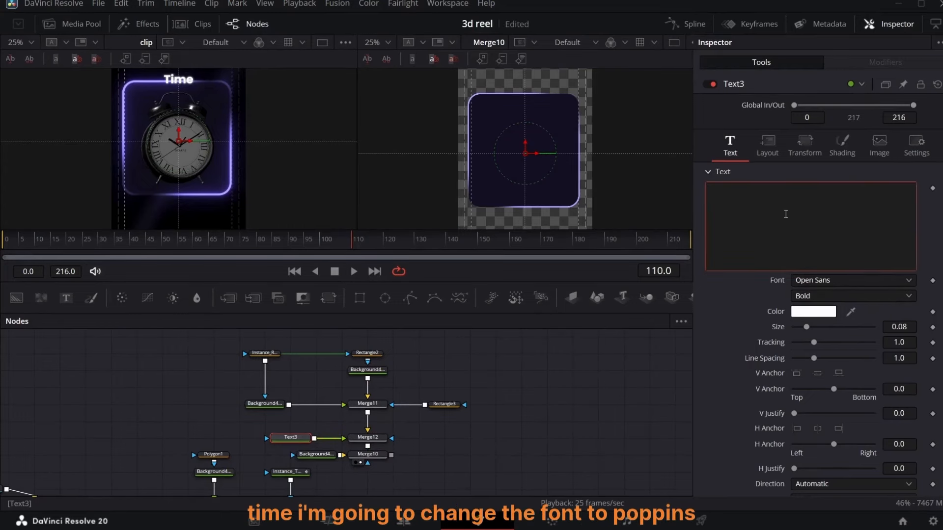
type("Time")
left_click(835, 281)
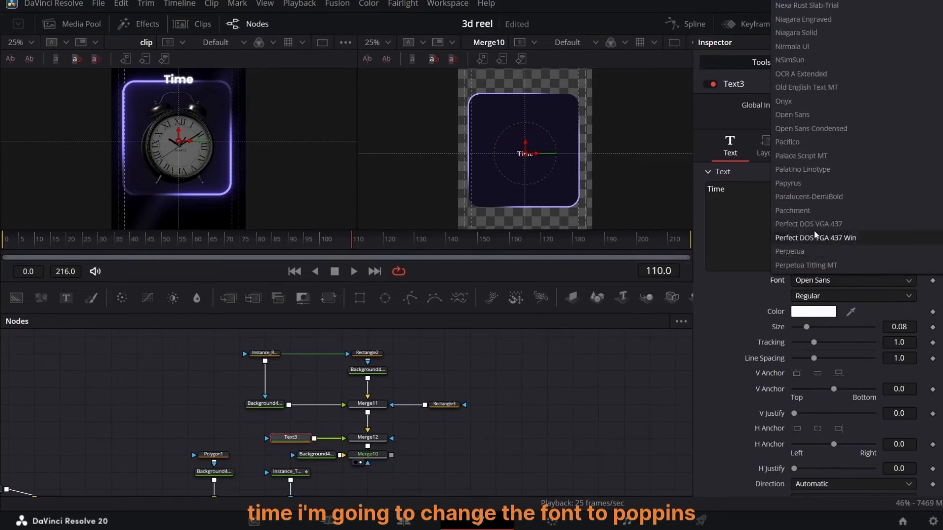
scroll(817, 236, "down", 4)
left_click(807, 187)
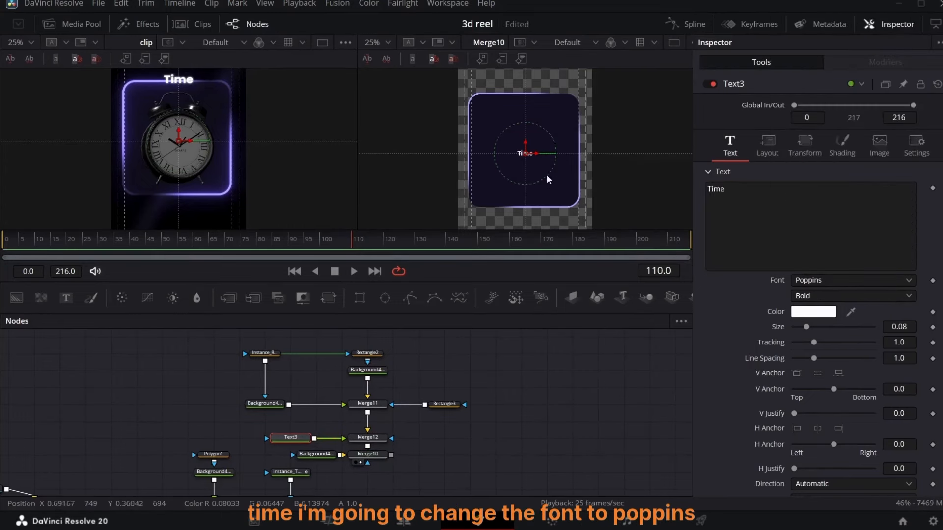
Move the "Time" text up onto the card's upper edge, with size 0.1667 and tracking 0.977
left_click_drag(525, 154, 523, 93)
left_click_drag(807, 327, 813, 327)
left_click(554, 385)
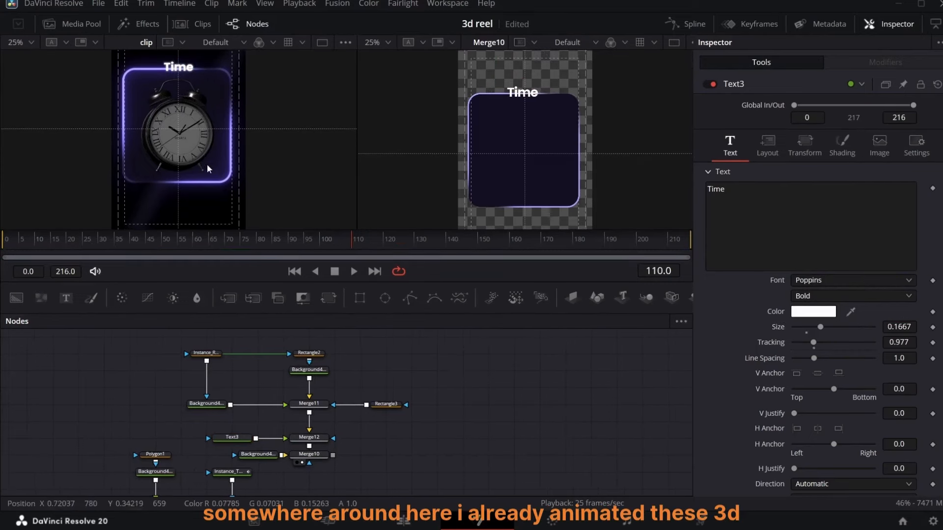
Bring the CLOCK AN .mov clip into the node graph, view it, and rename its node "wat"
left_click(78, 23)
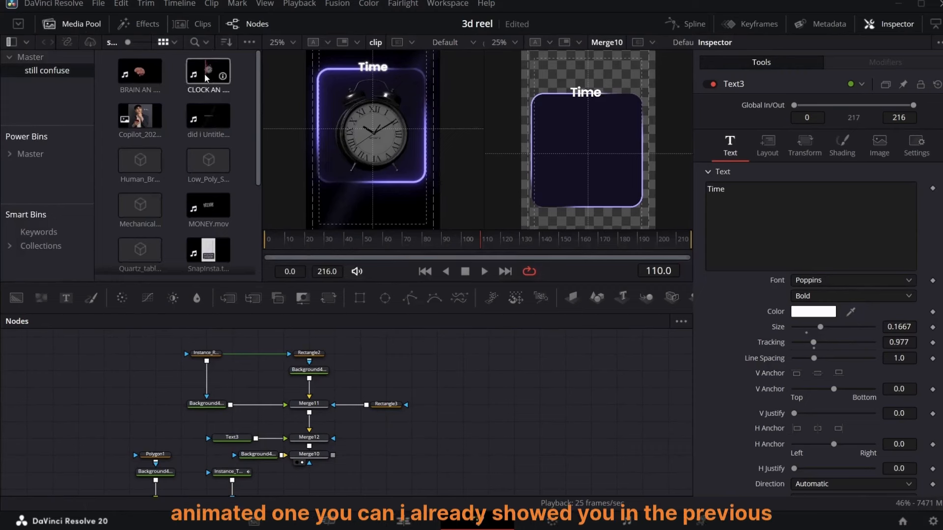
left_click_drag(213, 73, 452, 382)
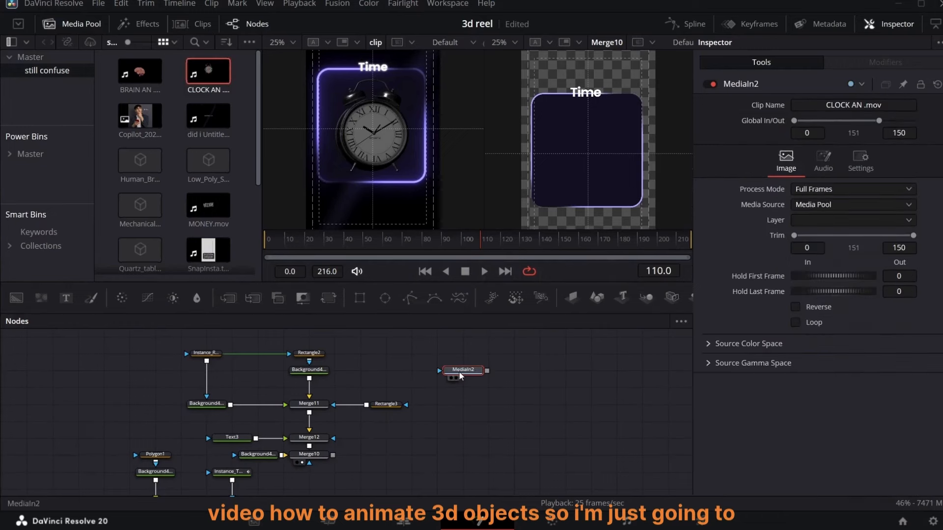
scroll(192, 252, "down", 3)
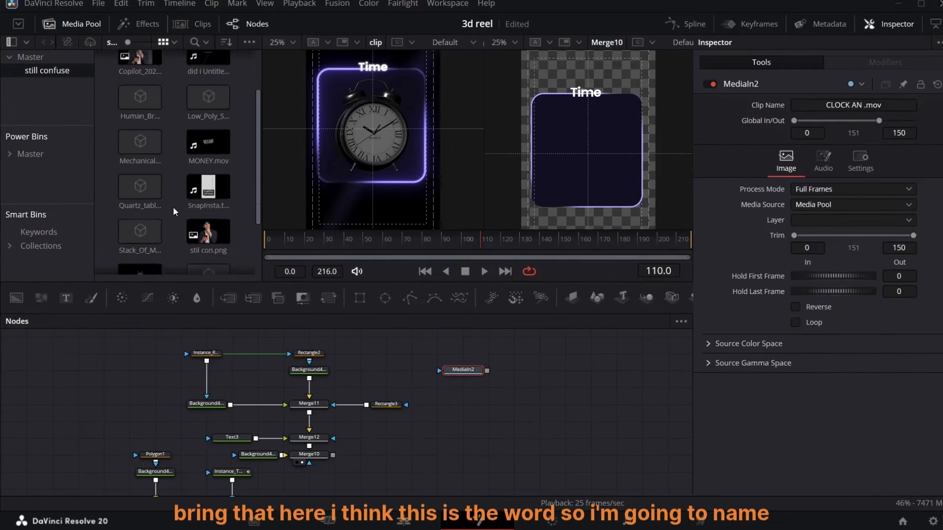
key("2")
scroll(341, 336, "up", 1)
key("F2")
type("2")
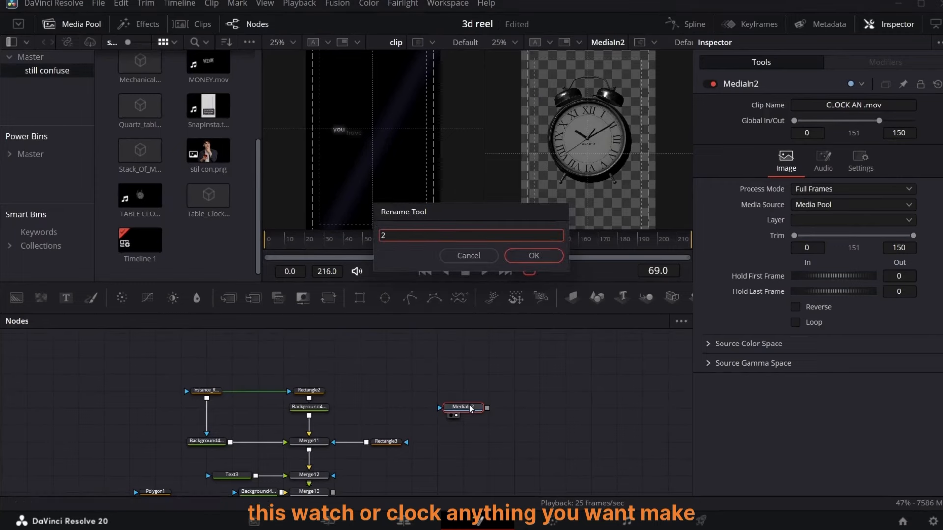
type("wat")
key("Return")
Merge the clock clip over the finished card and insert a Transform node between the clip and that merge
scroll(442, 393, "down", 2)
left_click_drag(463, 341, 333, 417)
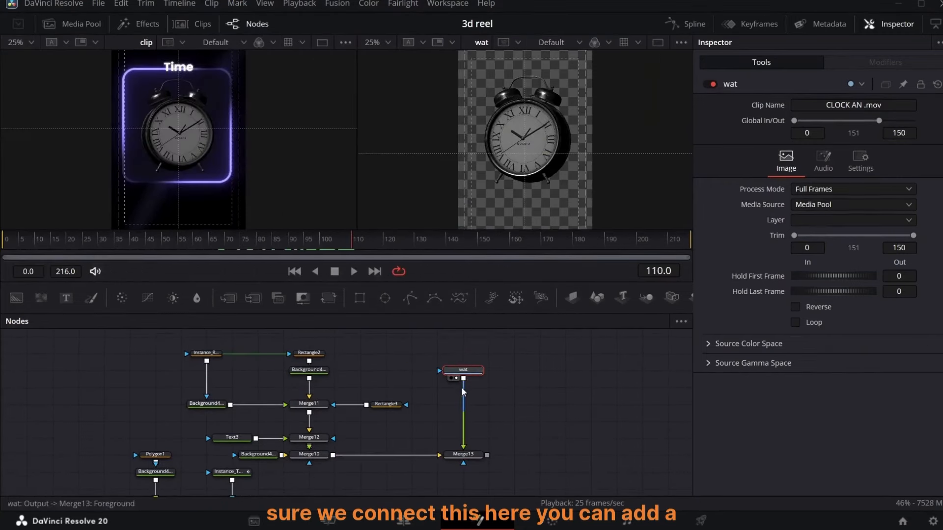
left_click(328, 298)
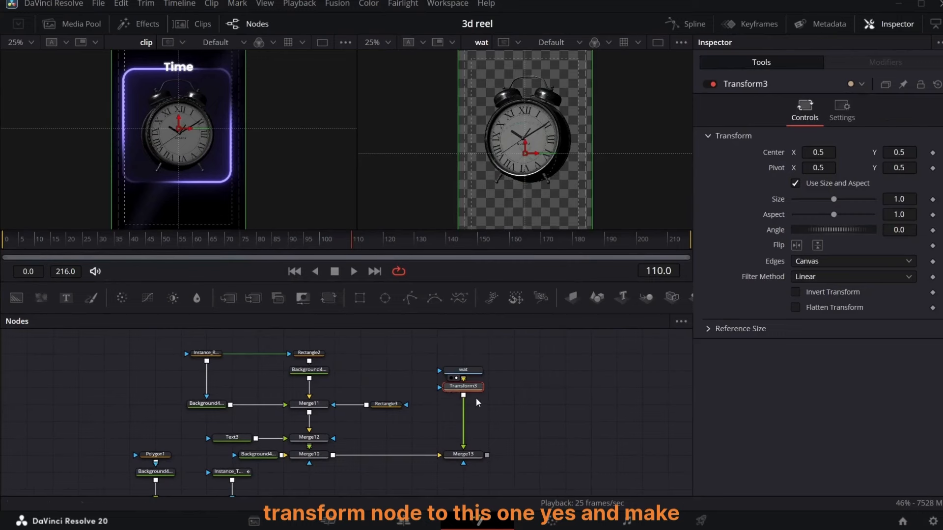
left_click_drag(476, 403, 476, 404)
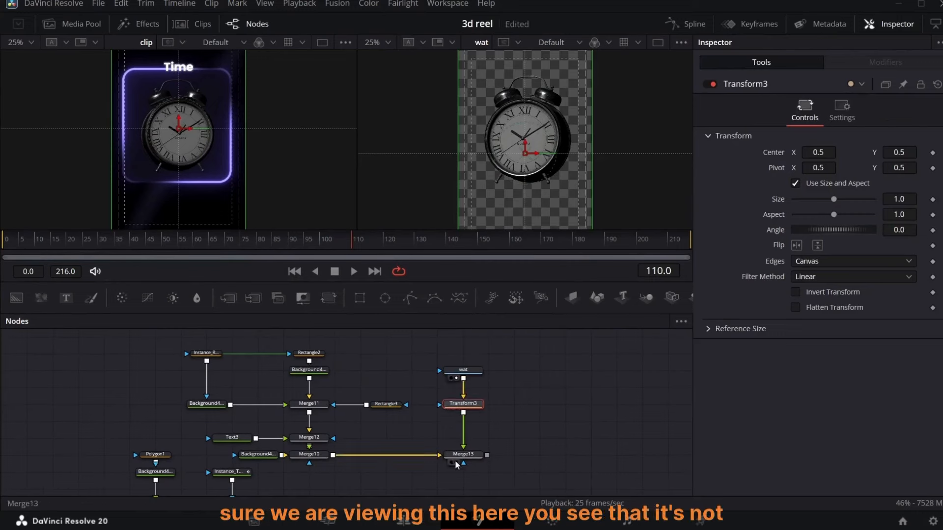
View the clock's merge and fit the clock in the card by setting its Transform's Center Y to 0.44 and Size to 0.868
left_click(456, 463)
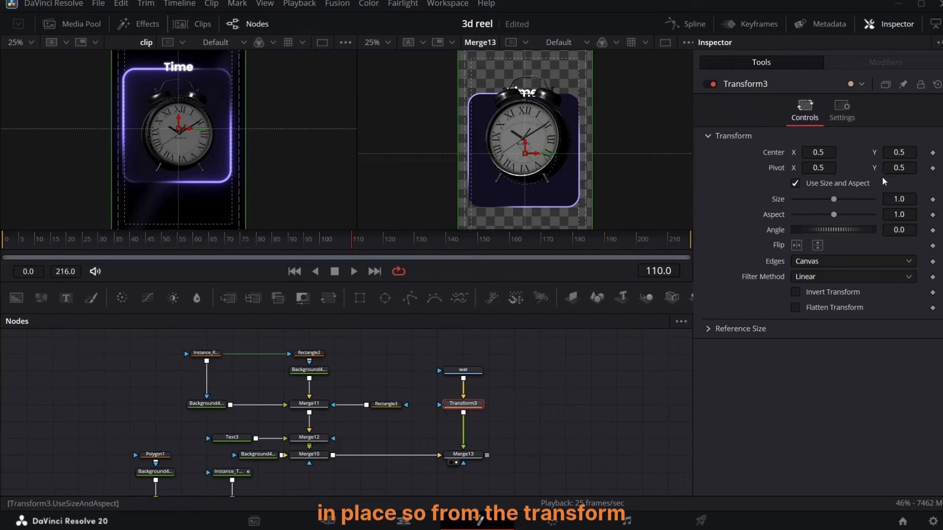
left_click_drag(899, 152, 883, 152)
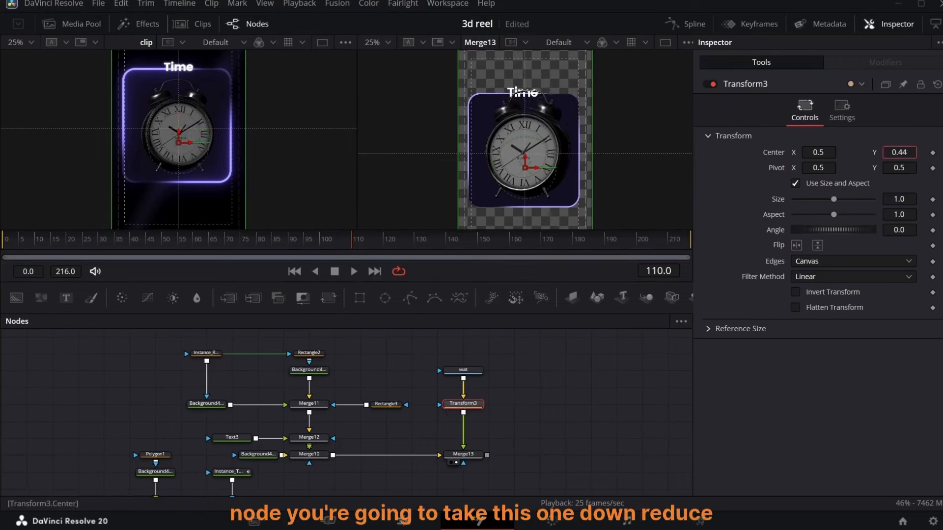
left_click_drag(910, 196, 896, 196)
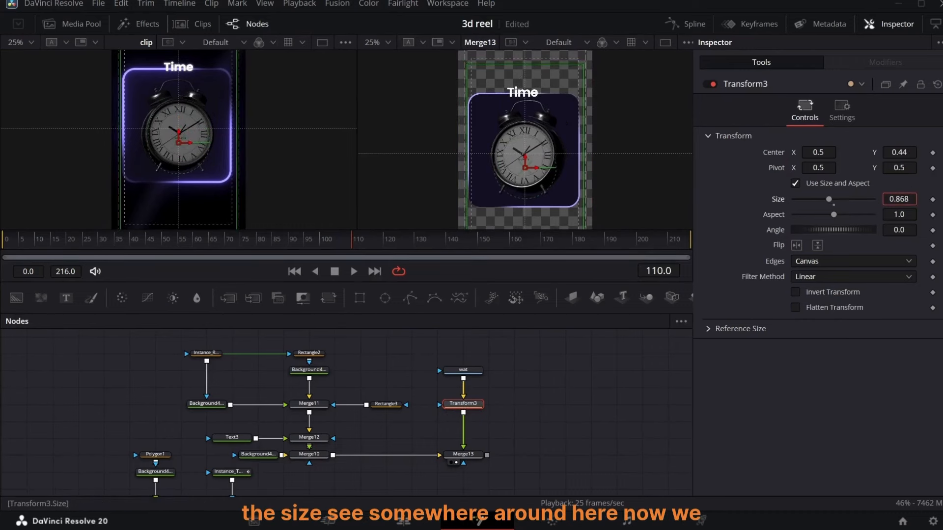
Duplicate all of the Time card's nodes and place the copy above the original group
left_click_drag(571, 446, 415, 408)
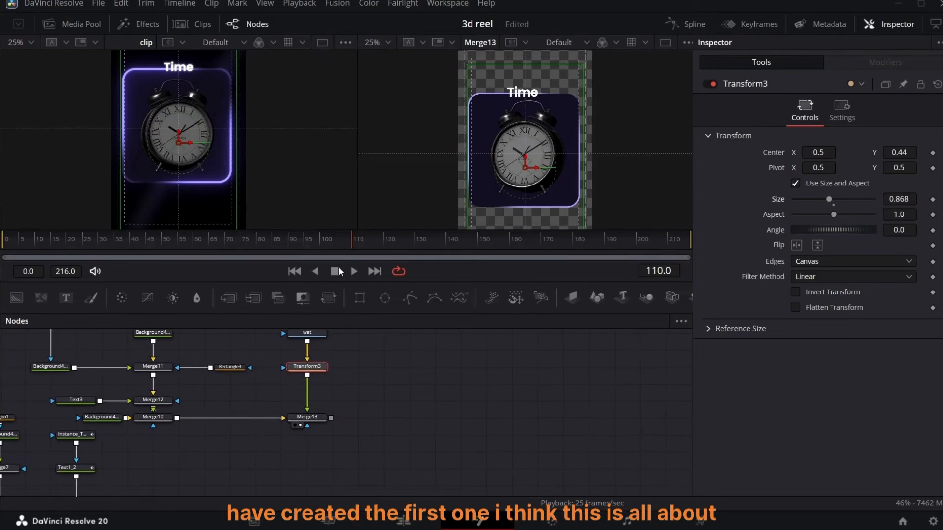
left_click_drag(352, 244, 349, 243)
scroll(232, 399, "up", 2)
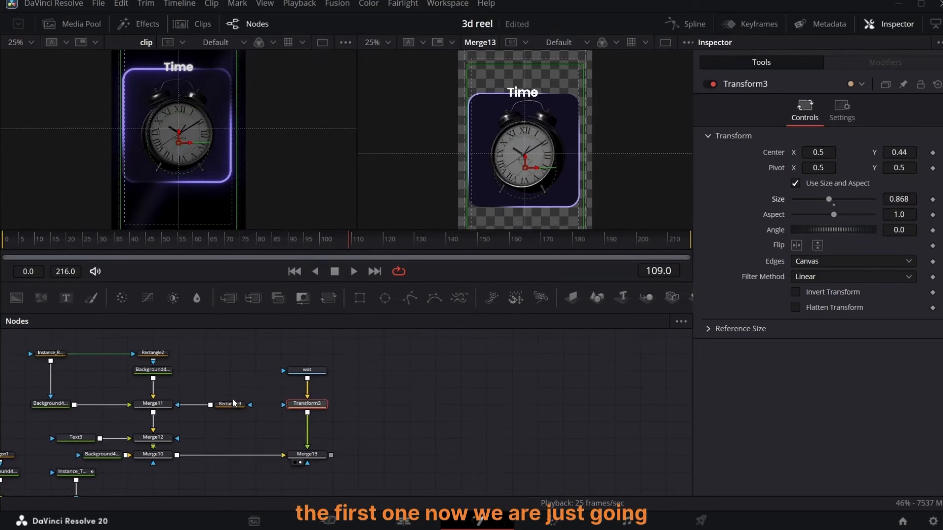
left_click_drag(22, 337, 341, 458)
key("ctrl+c")
key("ctrl+v")
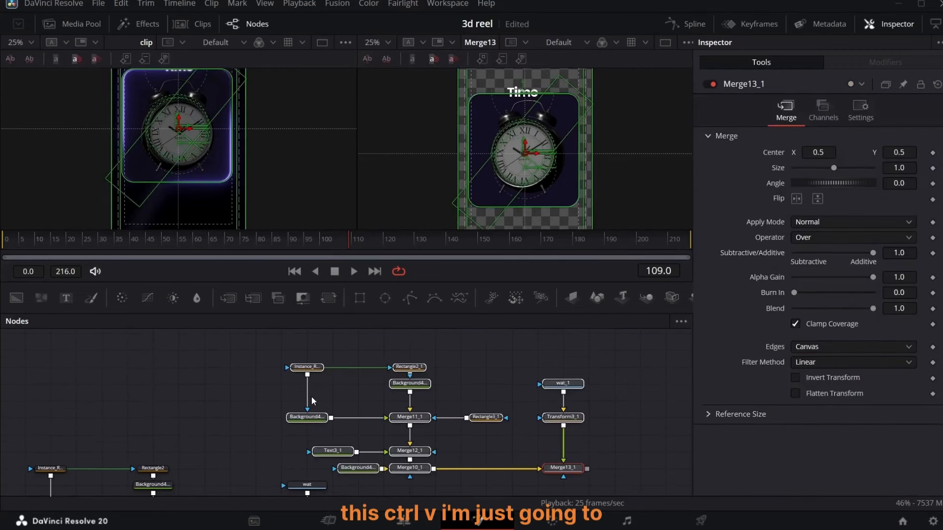
left_click_drag(570, 469, 417, 437)
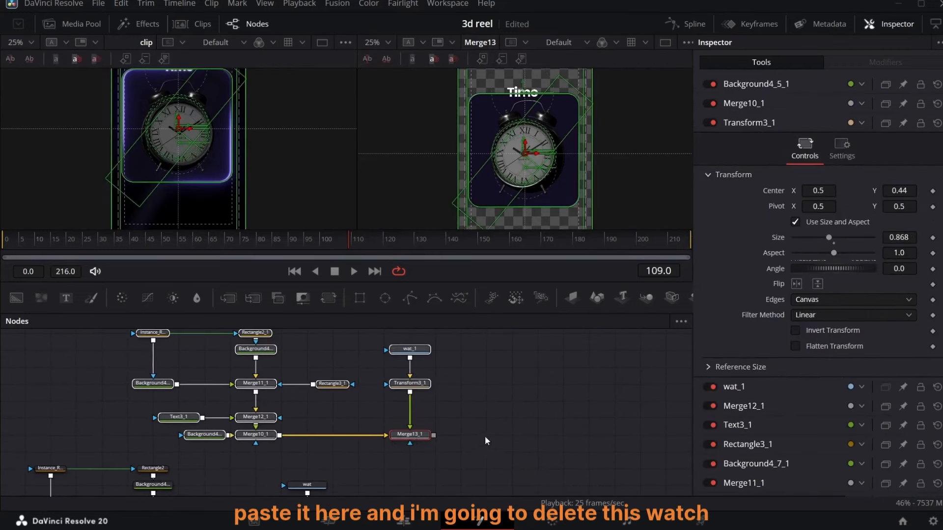
Replace the clock clip in the copied card with MONEY.mov, feeding the copied Transform, and rename its node "money"
left_click(426, 356)
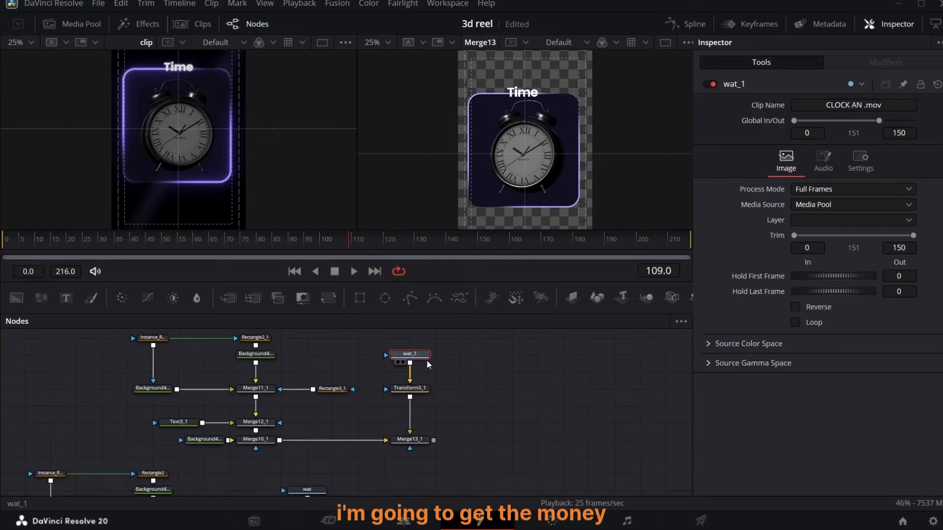
key("Delete")
left_click(74, 24)
left_click_drag(208, 206, 408, 352)
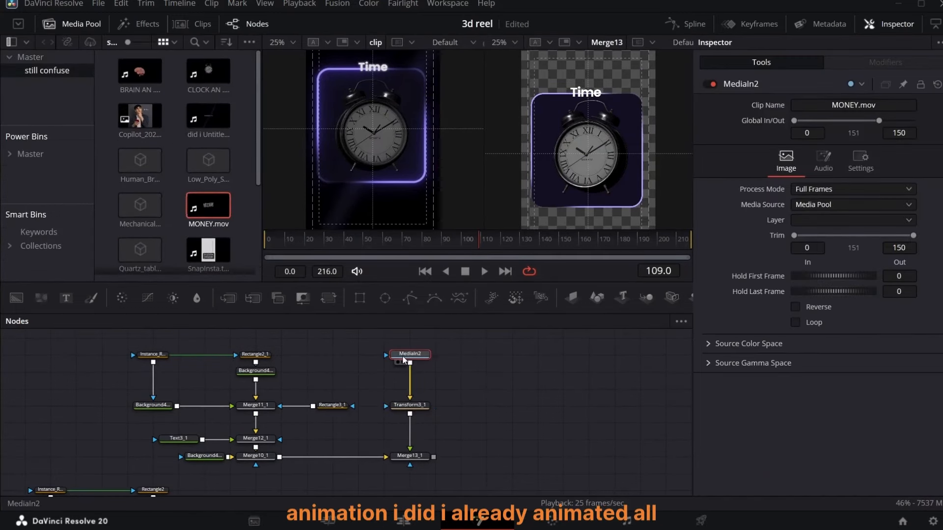
key("F2")
type("mone")
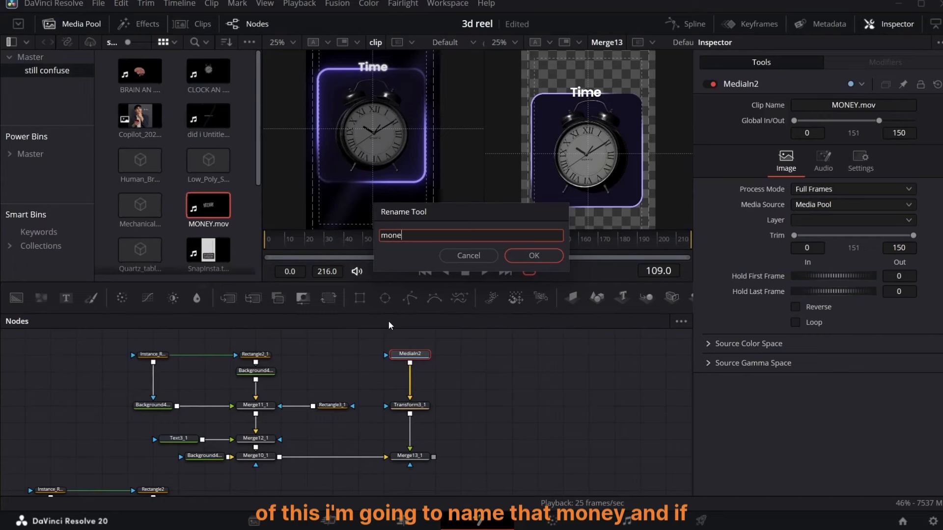
type("y")
left_click(536, 256)
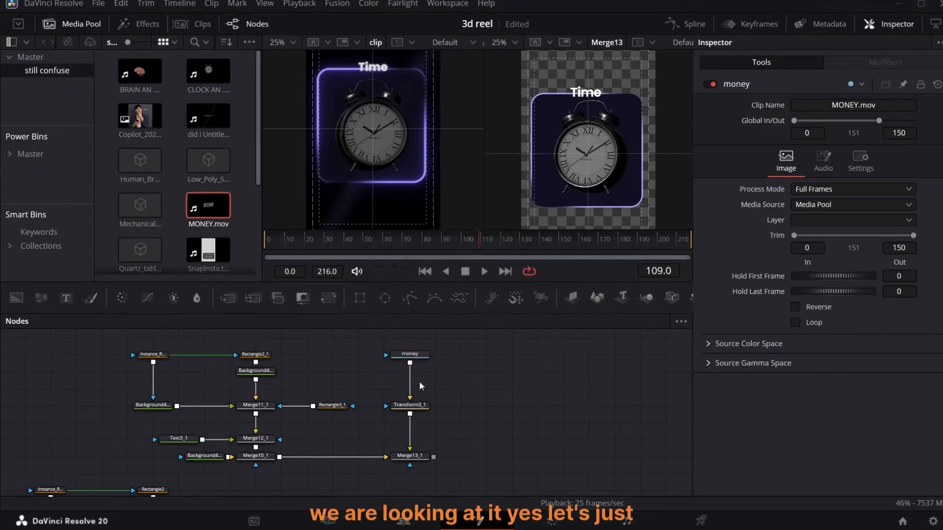
View the money card's merge and set the money Transform's Center Y to 0.518 and Size to 0.878
left_click(403, 464)
left_click(411, 405)
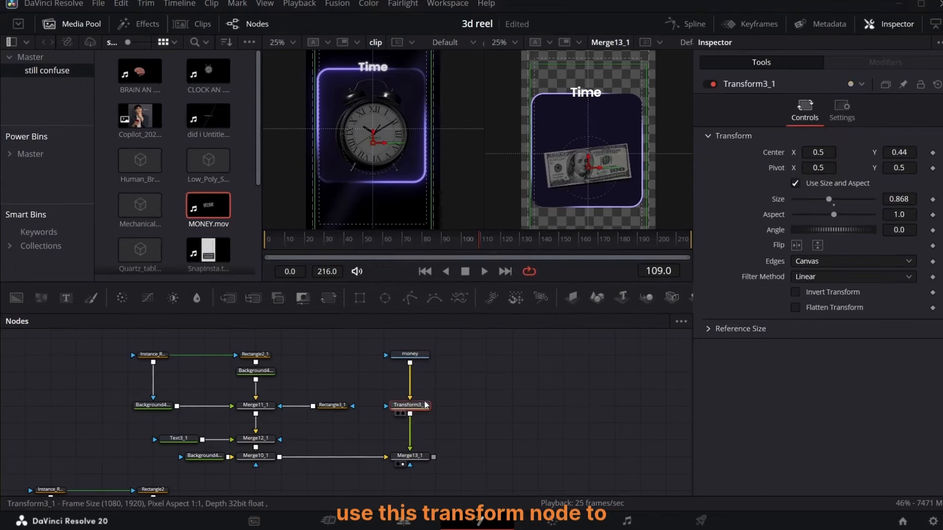
left_click_drag(900, 152, 914, 152)
Duplicate all of the money card's nodes and paste the copy above them for a third card
scroll(229, 404, "up", 3)
left_click_drag(130, 330, 447, 453)
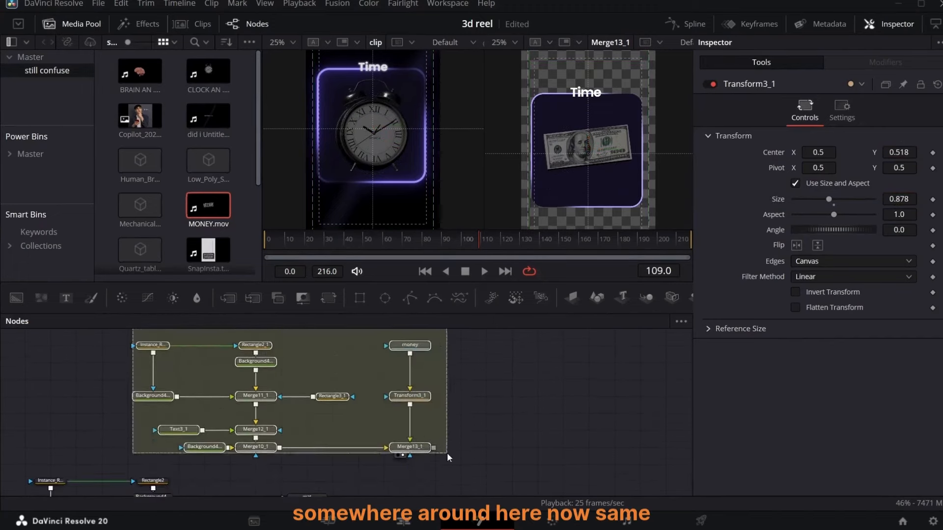
key("ctrl+c")
scroll(420, 446, "up", 3)
key("ctrl+v")
scroll(474, 467, "right", 5)
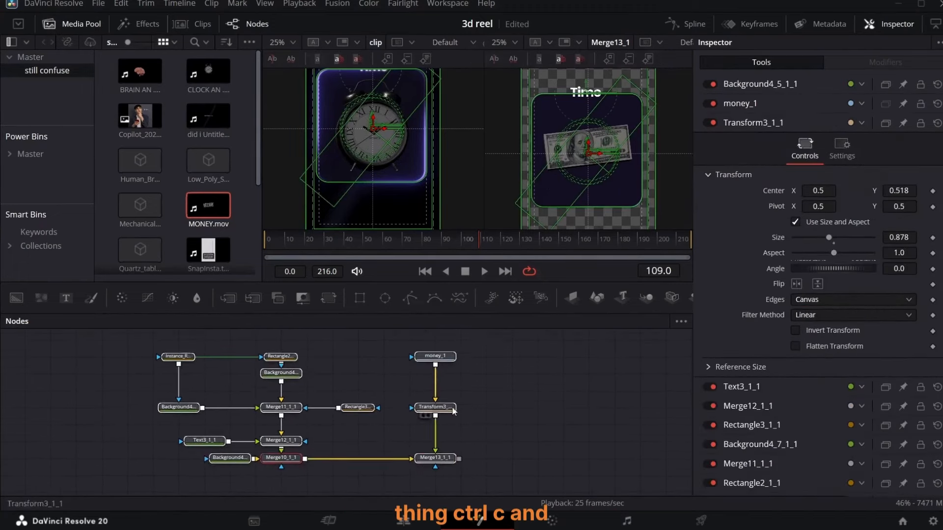
Replace the money clip in the third card with BRAIN AN .mov, feeding its Transform, and rename the node "brai"
key("Delete")
left_click_drag(140, 71, 434, 379)
key("F2")
type("brai")
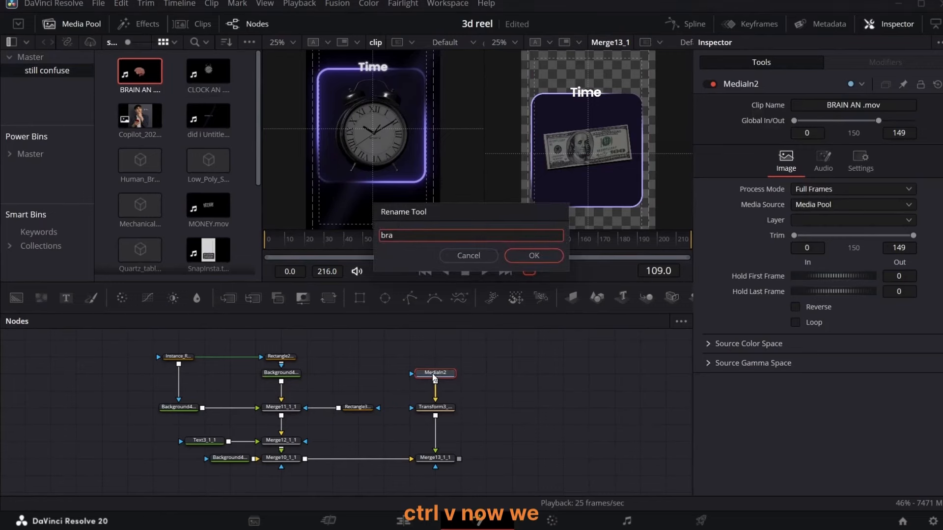
key("Return")
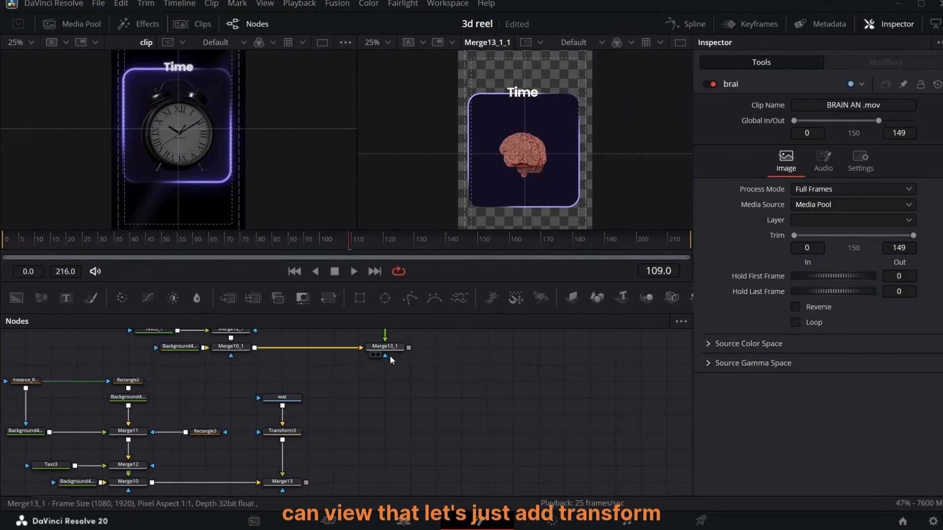
Add a Transform node after each card's final merge, and move the clip and MediaOut1 nodes farther along to free space
left_click(390, 355)
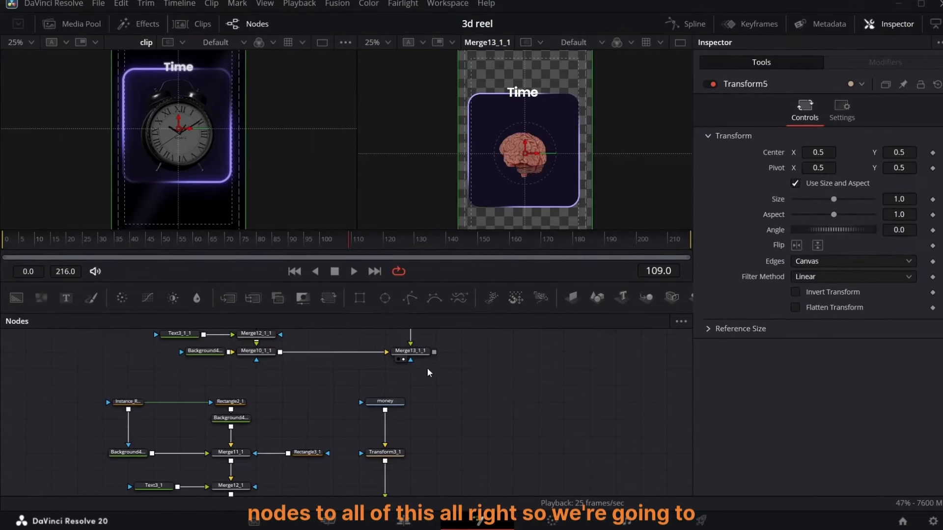
left_click(427, 367)
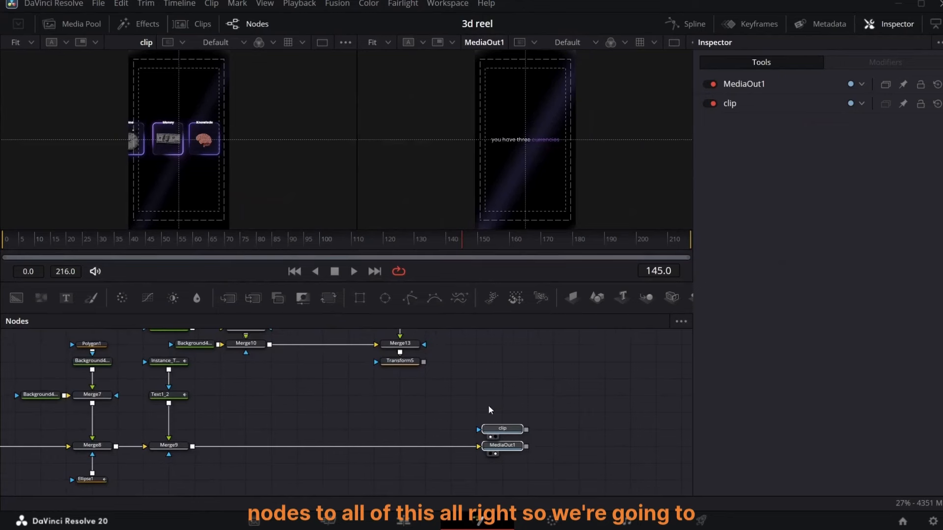
left_click_drag(489, 409, 656, 452)
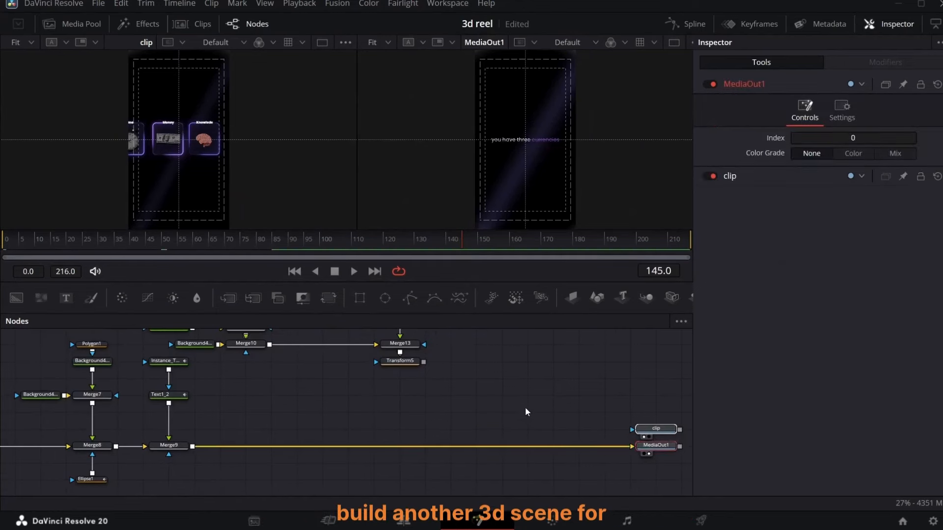
Add an ImagePlane3D node after the final Transform of each of the three cards
scroll(524, 410, "up", 3)
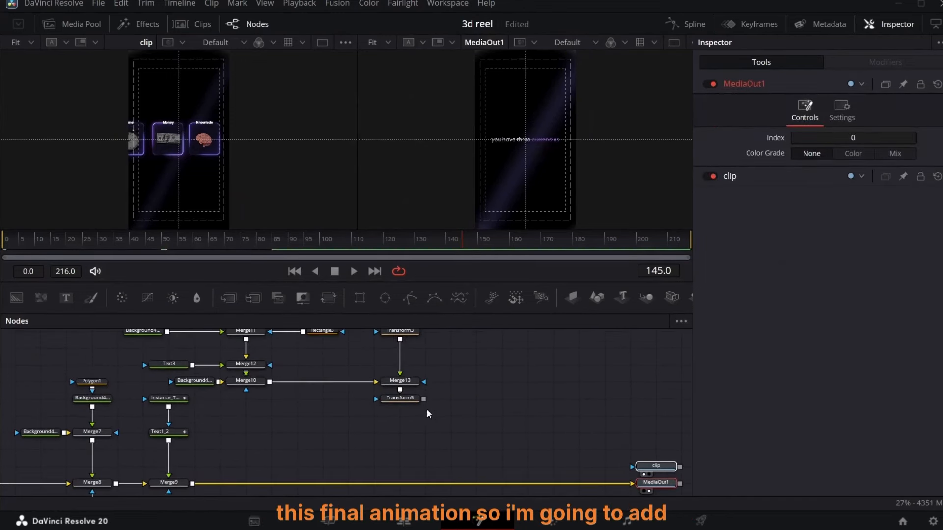
left_click(414, 401)
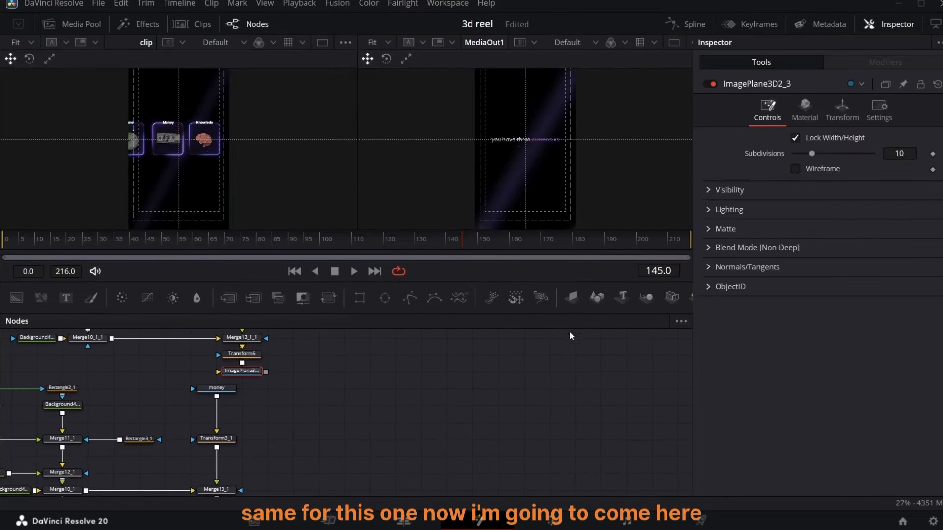
scroll(443, 376, "down", 5)
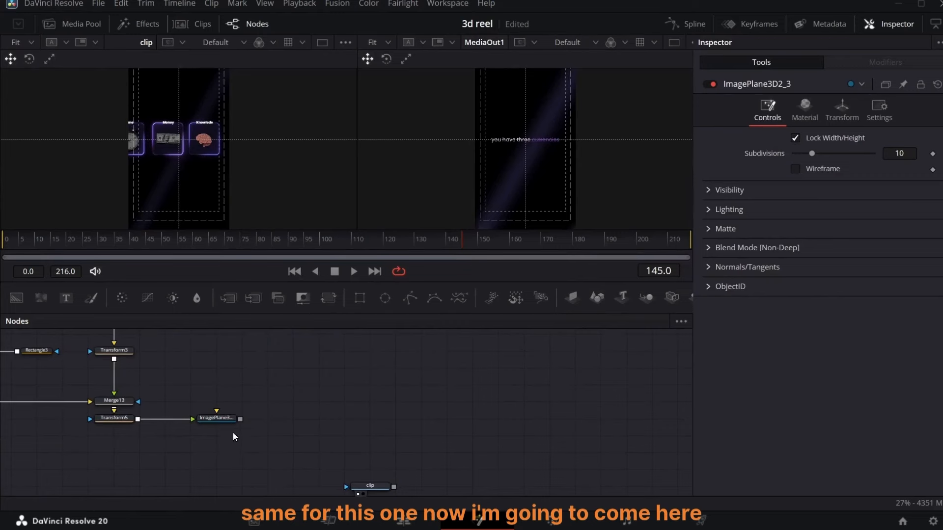
Combine the Time card's image plane and a new Camera3D in a Merge3D, add a Renderer3D, and merge its output into the main line before MediaOut1
left_click(228, 419)
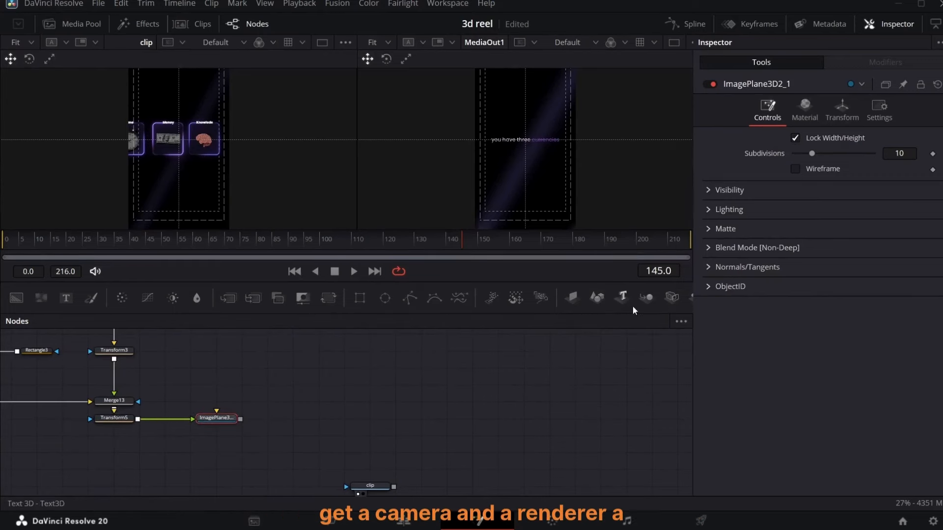
left_click(671, 298)
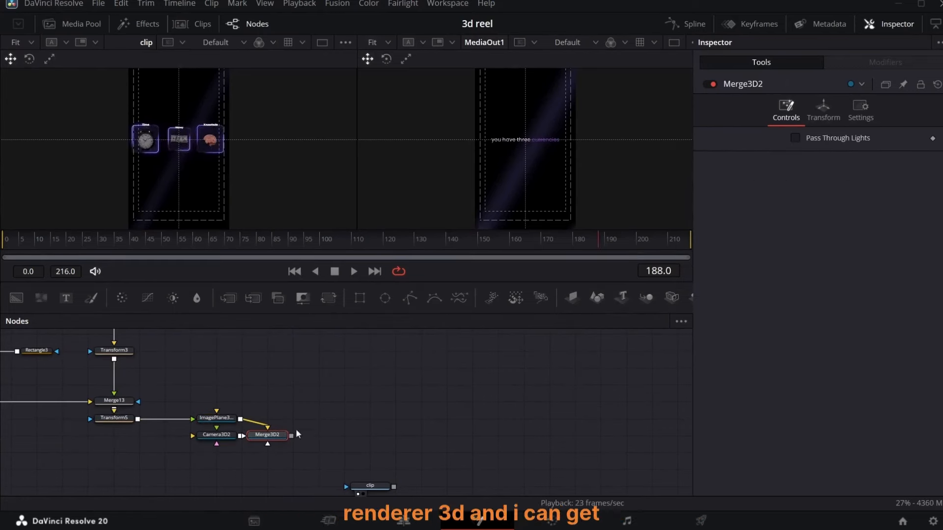
key("shift+space")
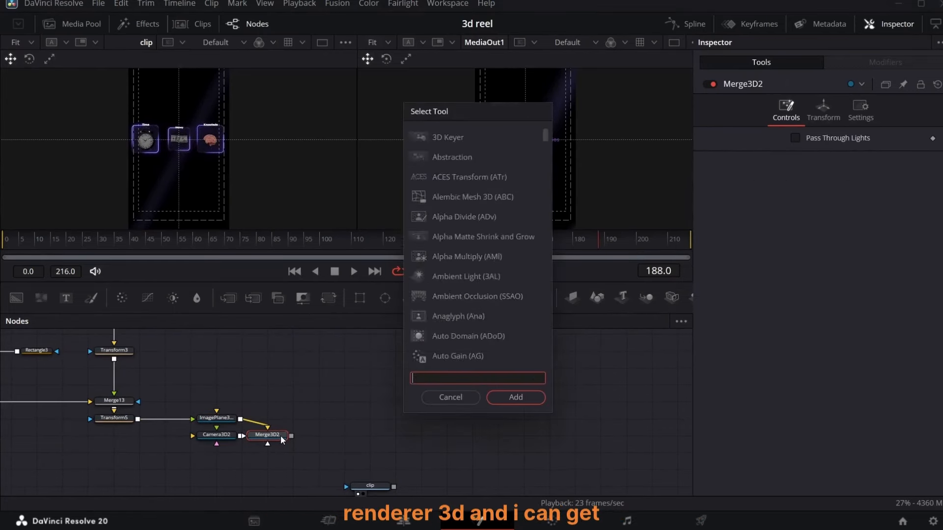
type("ren")
key("Return")
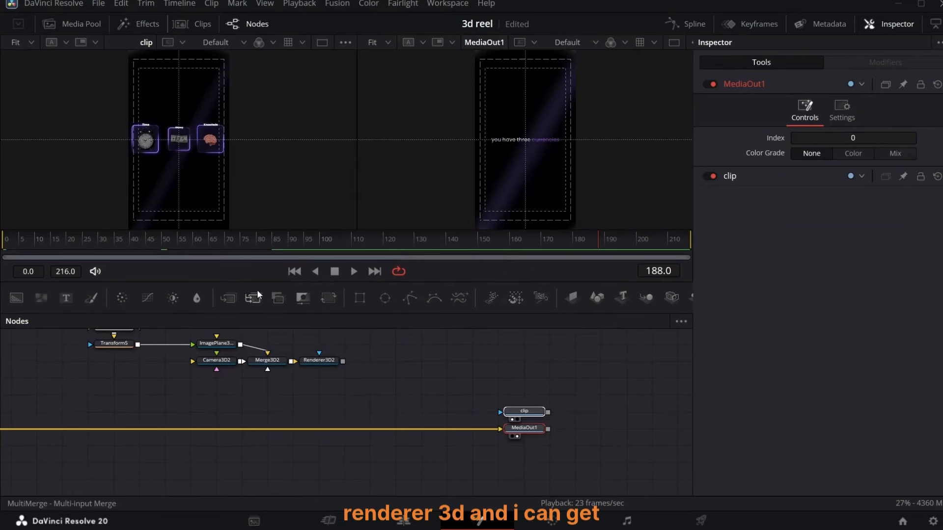
left_click_drag(229, 297, 323, 428)
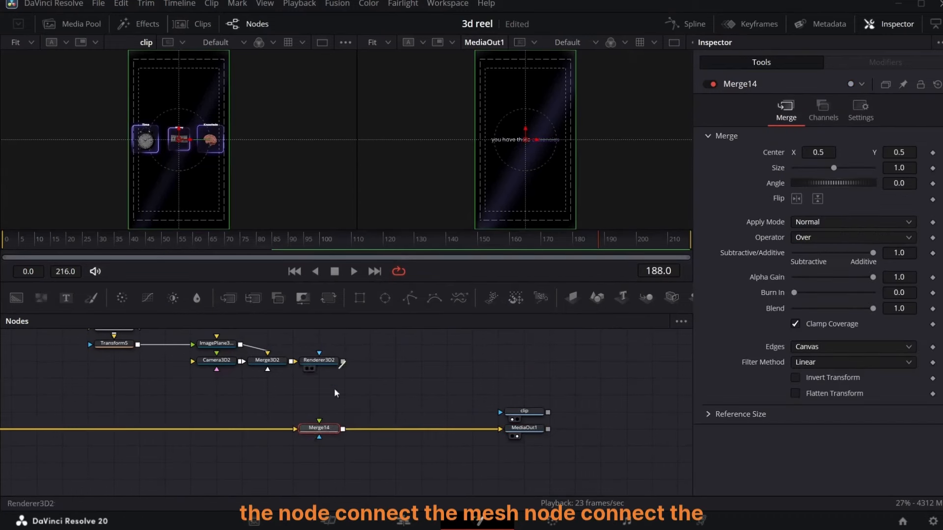
left_click_drag(334, 393, 321, 428)
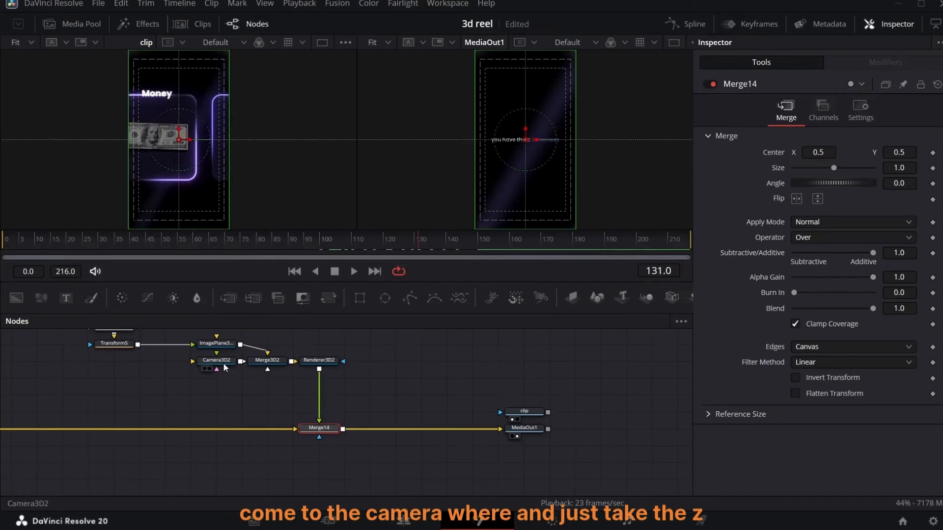
Set Camera3D2's Z translation to 5.91 and go to frame 110
left_click(223, 362)
left_click(828, 125)
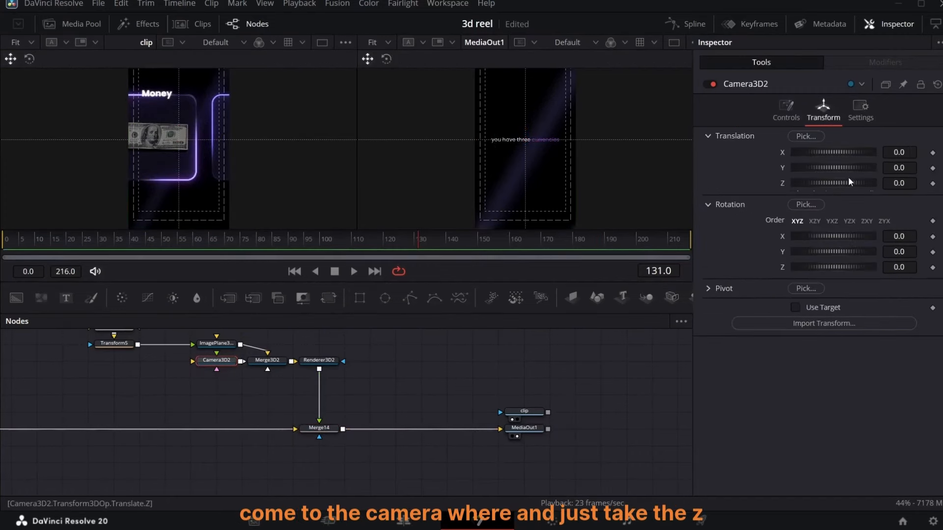
left_click_drag(895, 184, 941, 184)
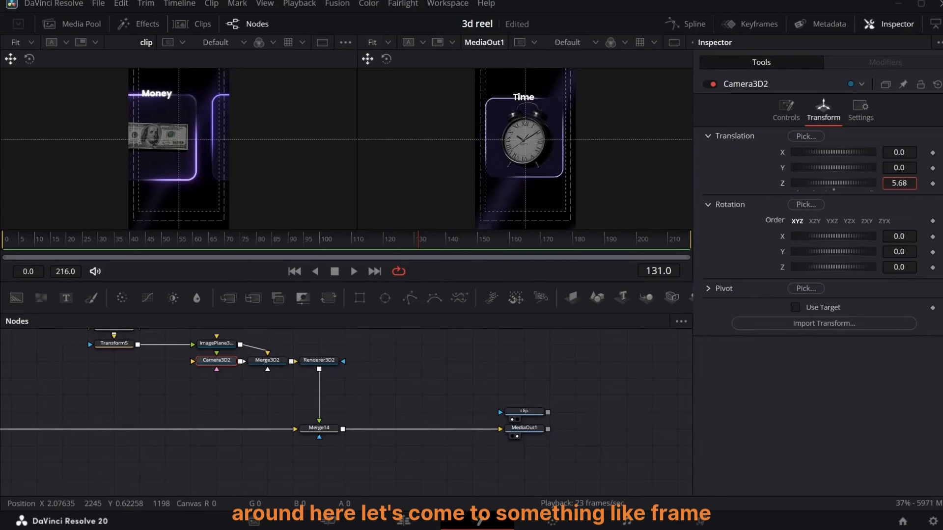
left_click(327, 254)
left_click_drag(326, 255, 354, 250)
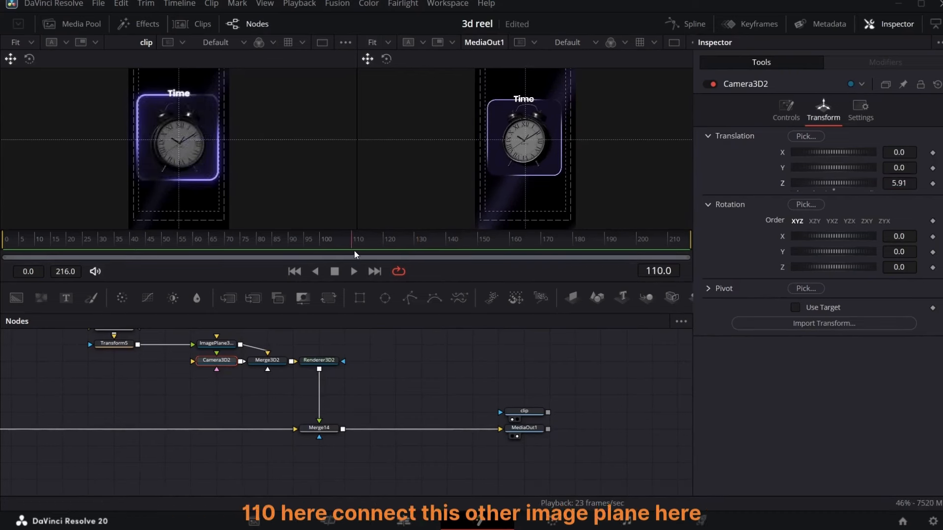
Connect the money card's image plane to Merge3D2 and set its X translation to 0.985
left_click_drag(240, 338, 277, 476)
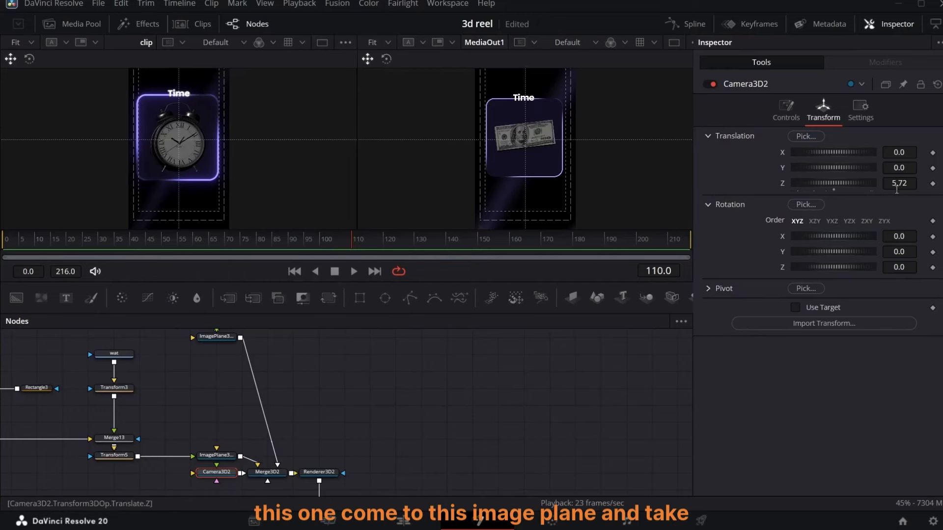
left_click(218, 338)
left_click(842, 111)
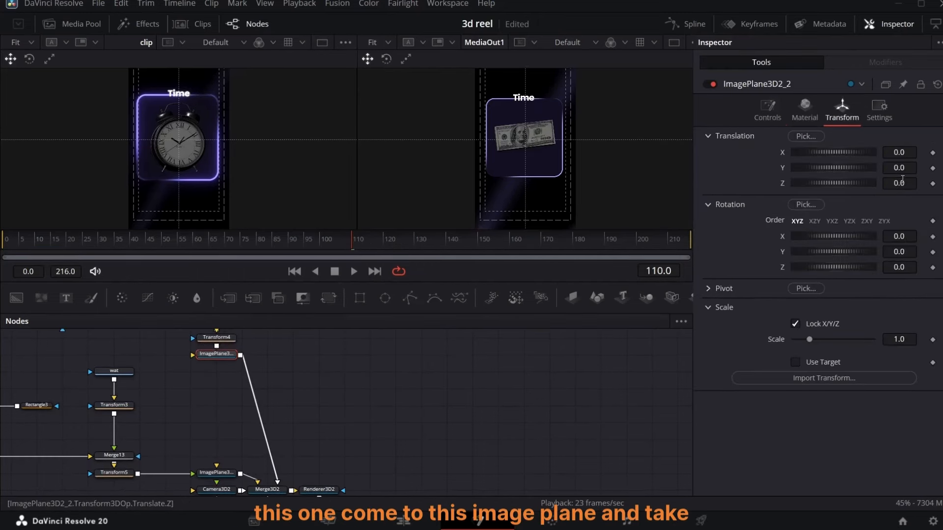
left_click_drag(896, 153, 936, 153)
Connect the brain card's image plane to Merge3D2 and set its X translation to 1.754
scroll(269, 343, "up", 5)
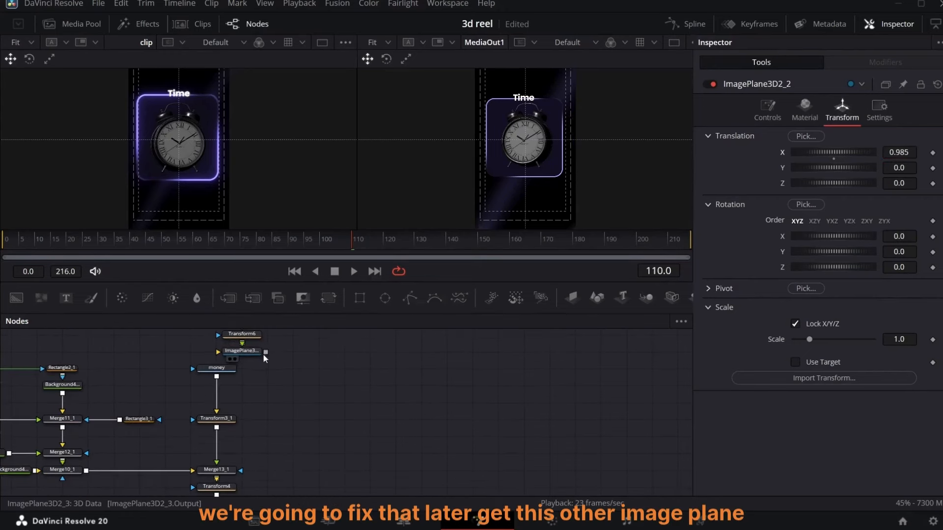
left_click_drag(297, 485, 285, 441)
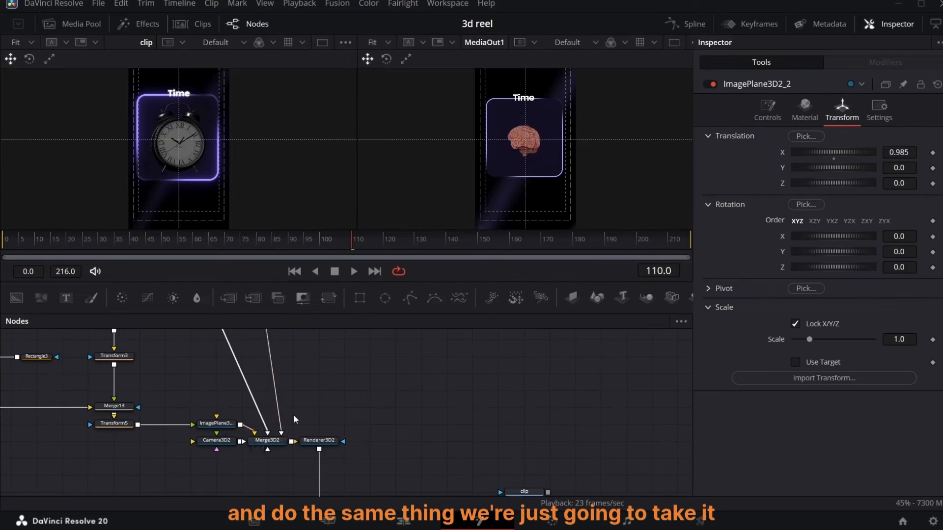
left_click(240, 452)
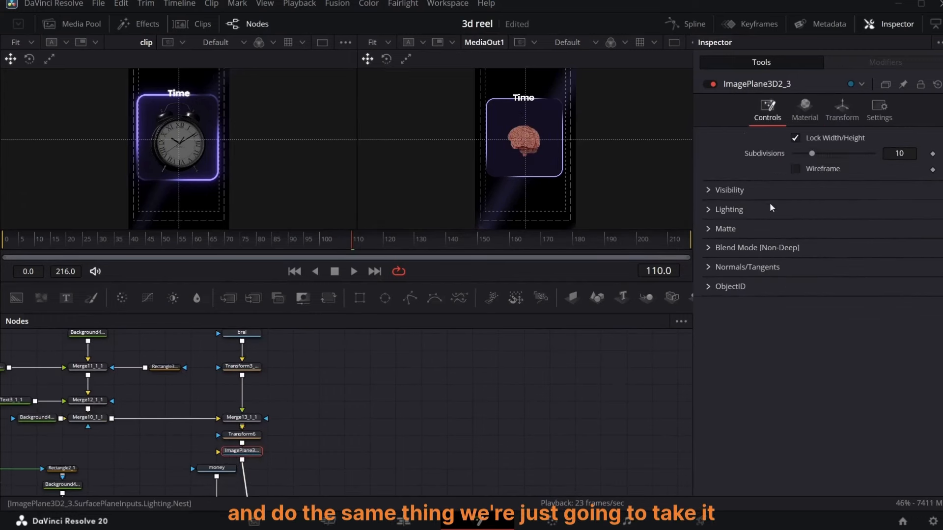
left_click(841, 110)
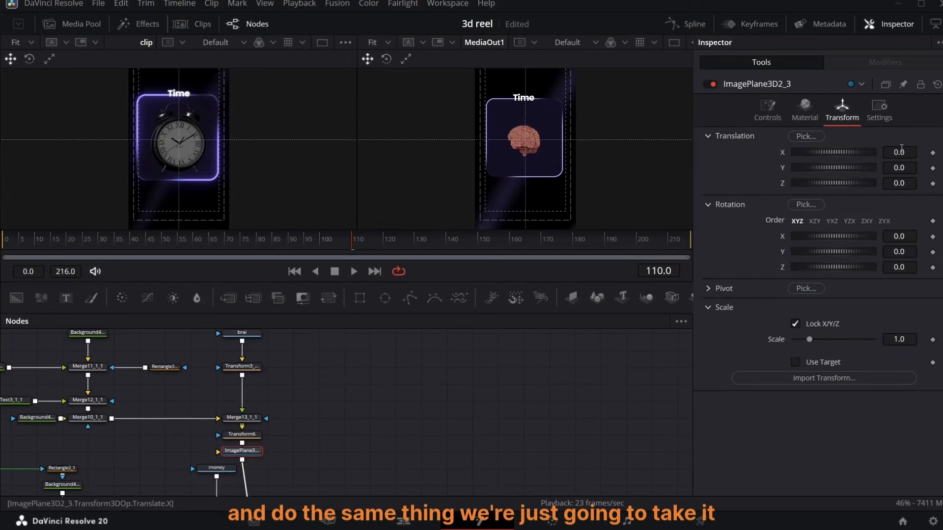
left_click_drag(896, 149, 919, 149)
Check the text-to-clock transition in the reference clip, and keyframe Merge9's Blend at frame 110
scroll(273, 372, "down", 5)
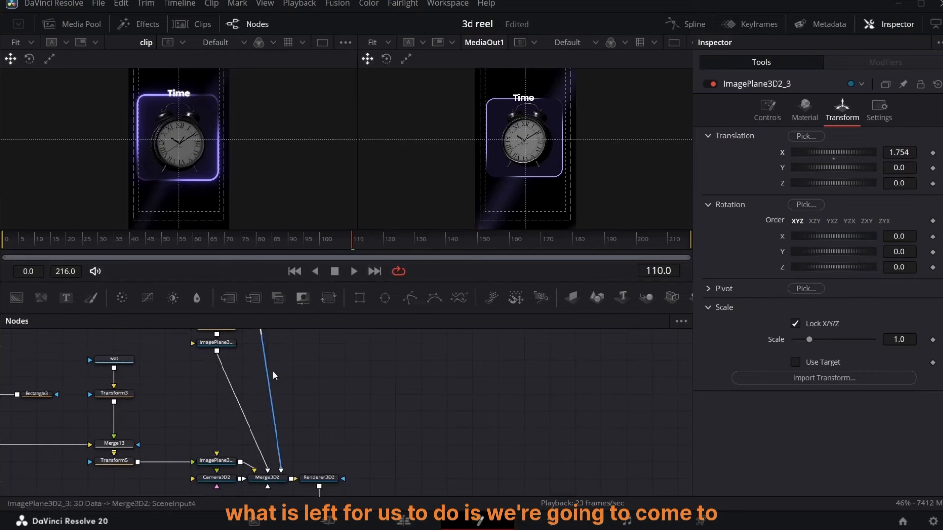
mouse_move(348, 242)
left_mouse_down()
mouse_move(321, 245)
mouse_move(332, 244)
left_mouse_up()
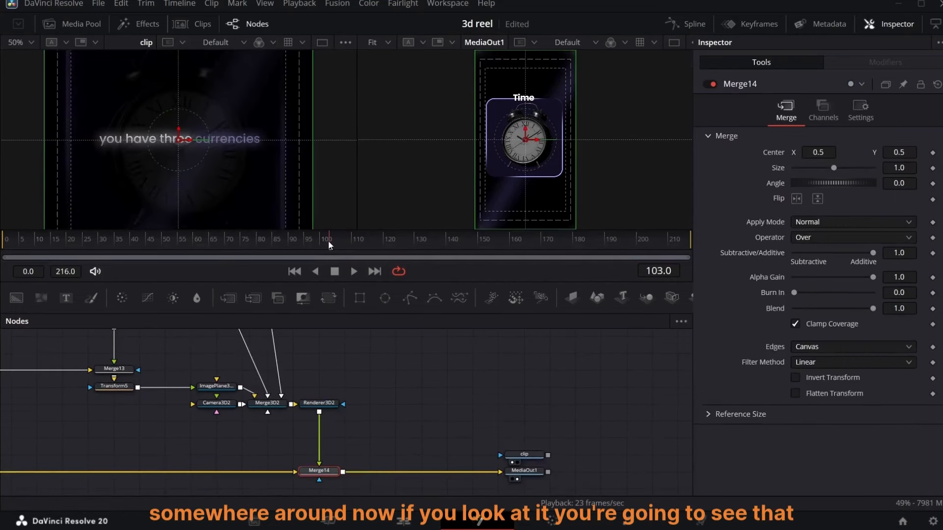
left_click_drag(328, 240, 352, 247)
scroll(384, 334, "left", 15)
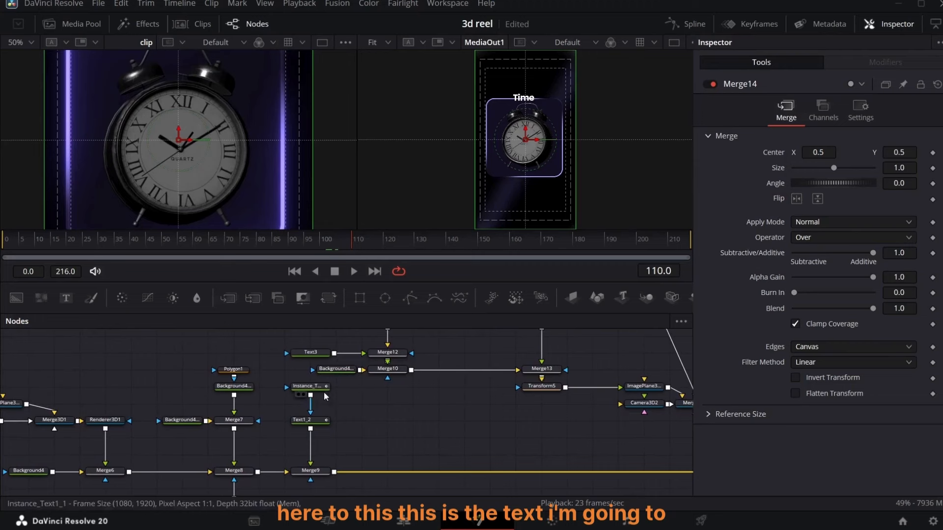
left_click(313, 472)
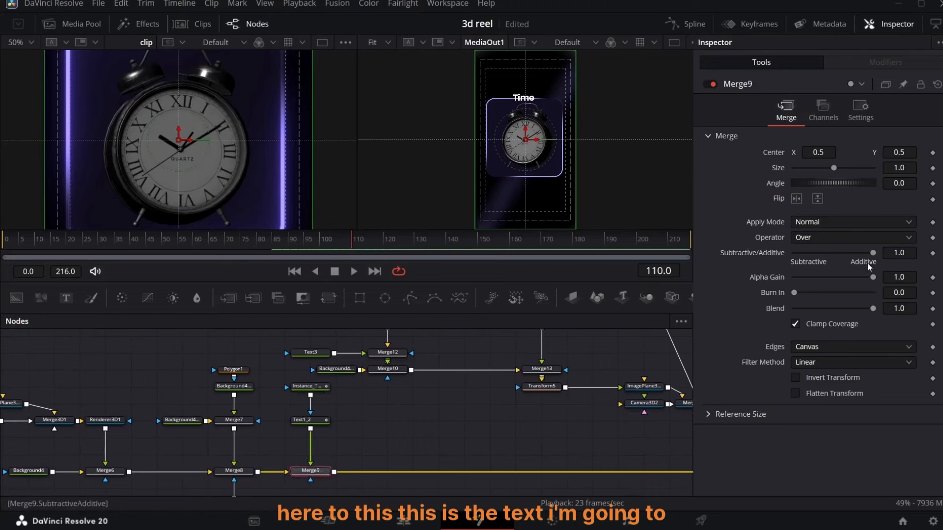
left_click(932, 309)
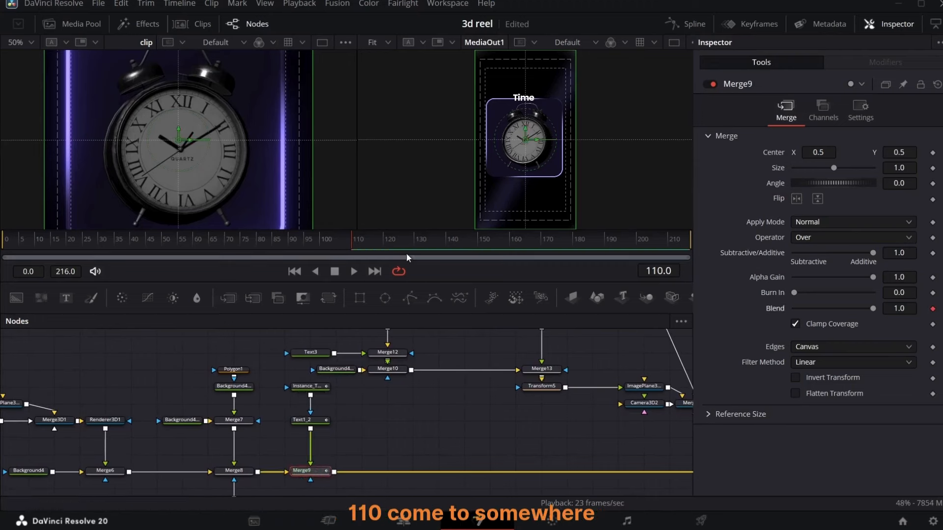
Keyframe Merge9's Blend at 1.0 on frame 105 and set it to 0.0 on frame 110
mouse_move(351, 244)
left_mouse_down()
mouse_move(317, 248)
mouse_move(338, 247)
left_mouse_up()
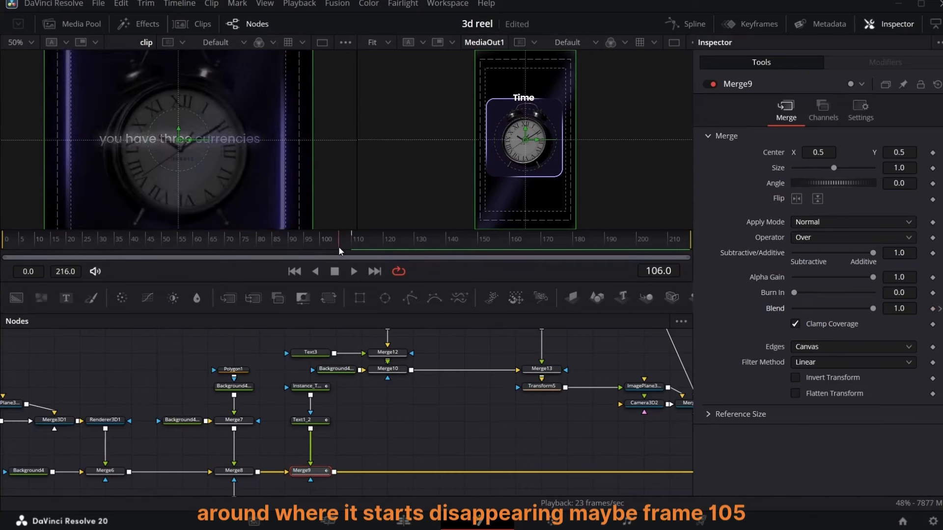
key("Left")
left_click(933, 309)
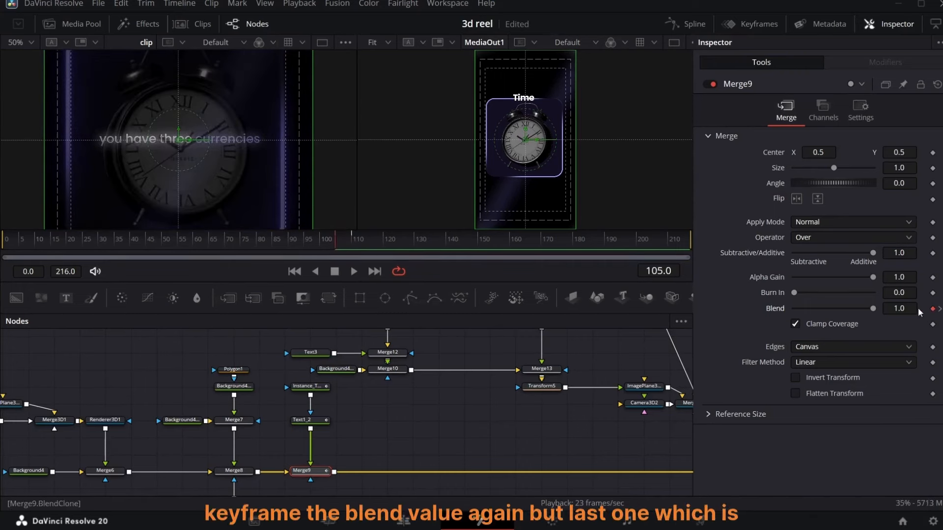
left_click(940, 310)
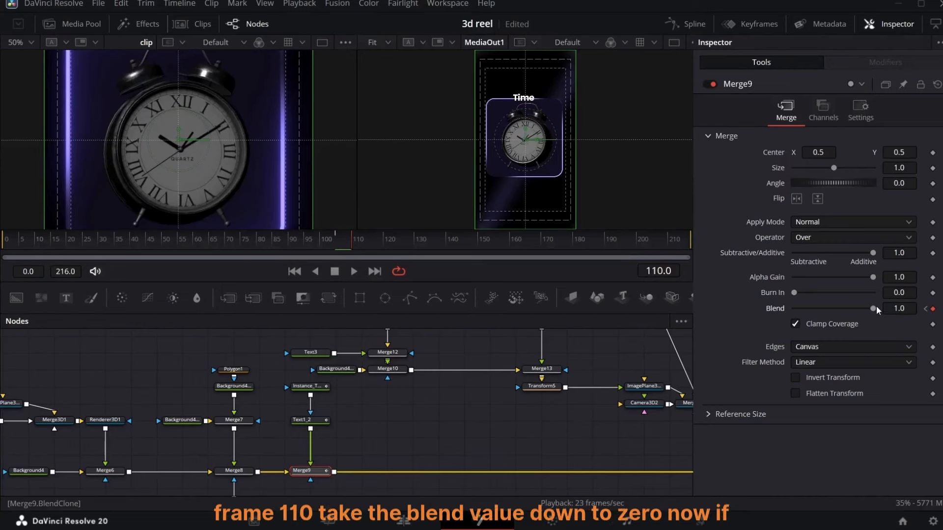
left_click_drag(875, 306, 794, 308)
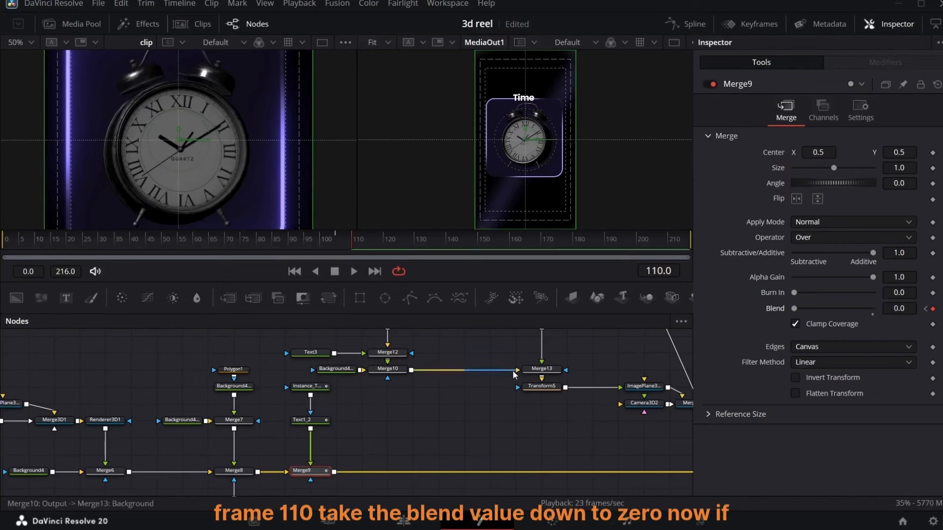
Move Merge9 and its two text nodes between Merge14 and MediaOut1, and set the MediaOut1 viewer's zoom to 50%
scroll(410, 431, "right", 5)
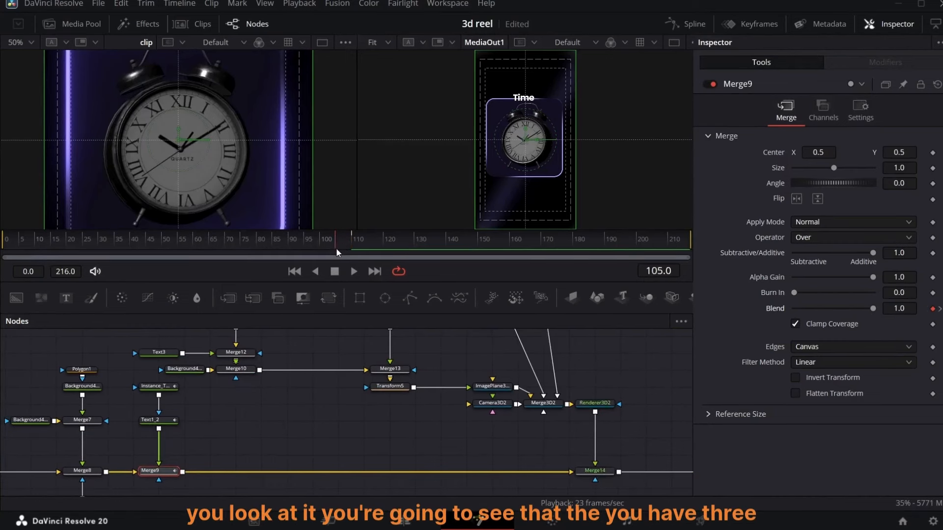
mouse_move(338, 253)
left_mouse_down()
mouse_move(317, 255)
mouse_move(333, 245)
left_mouse_up()
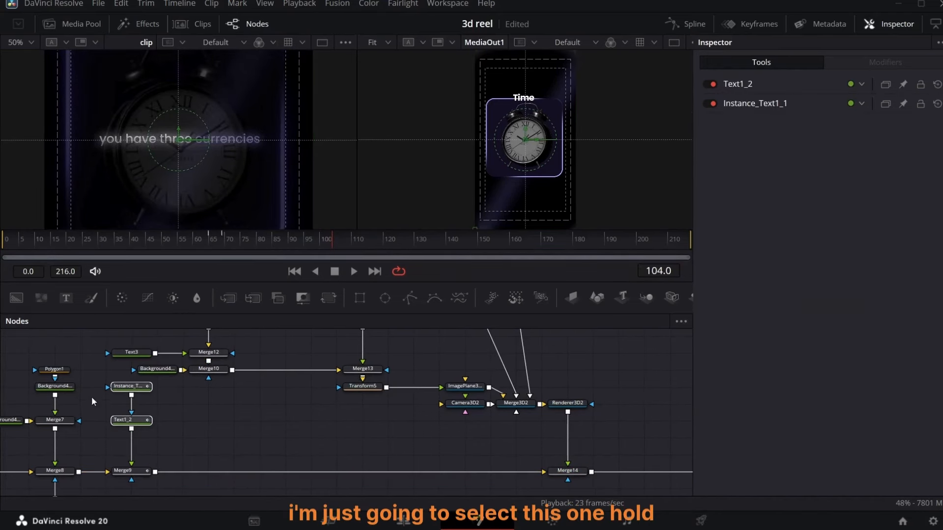
left_click_drag(84, 373, 669, 476)
left_click(388, 42)
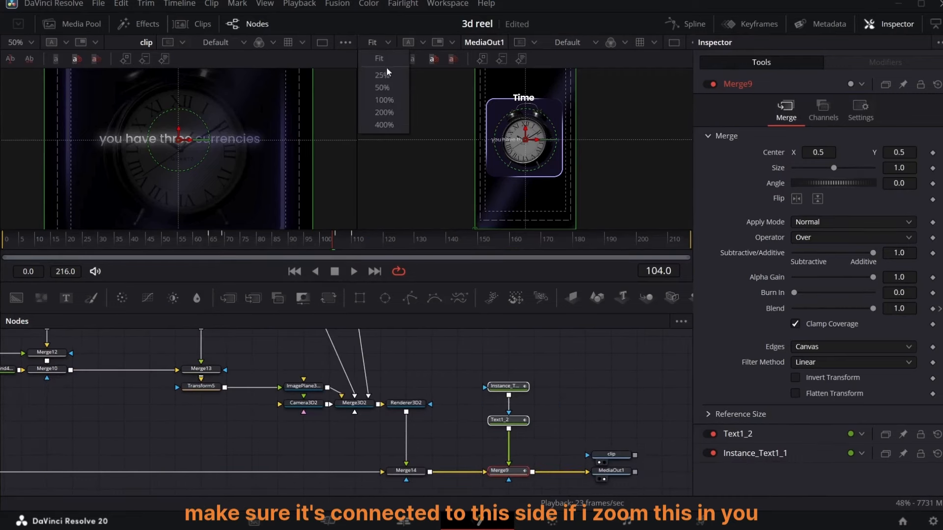
left_click(386, 88)
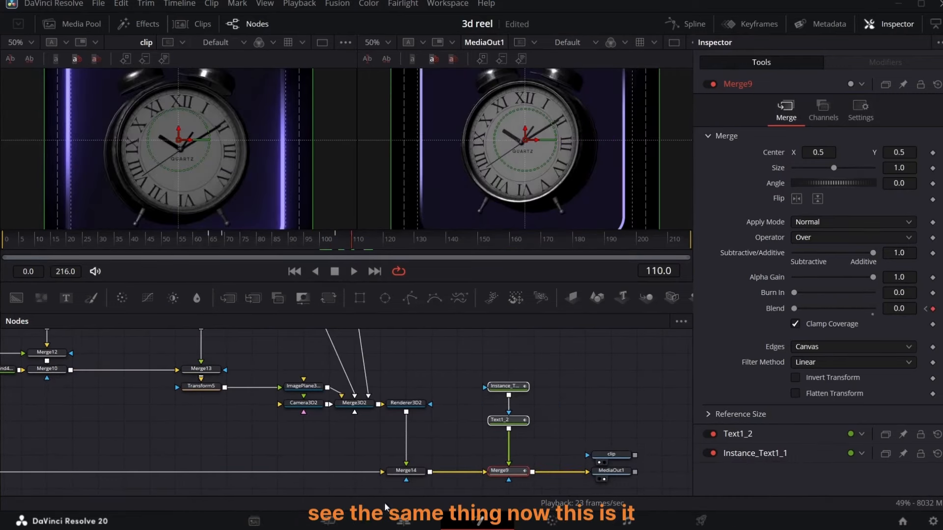
Keyframe Merge14's Blend from 0.0 on frame 102 to 1.0 on frame 110, and preview the fade-in
left_click_drag(347, 241, 329, 245)
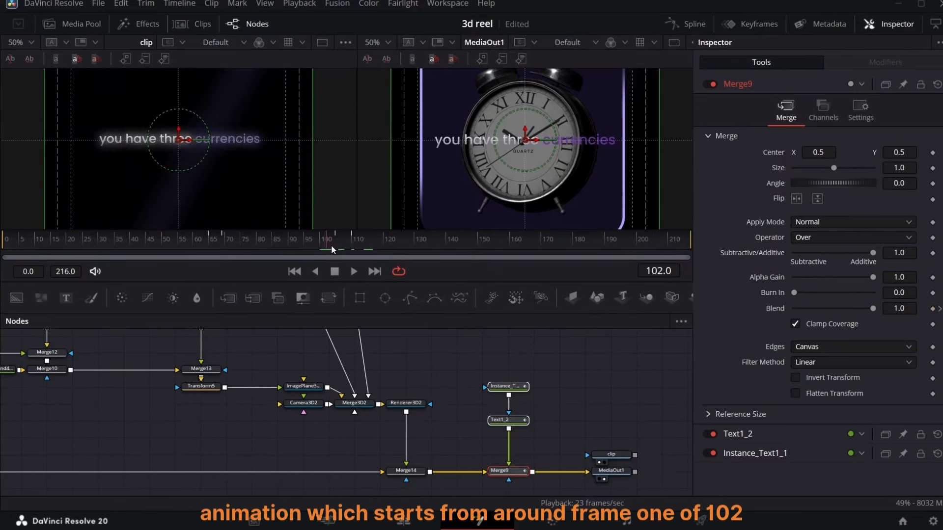
left_click(406, 471)
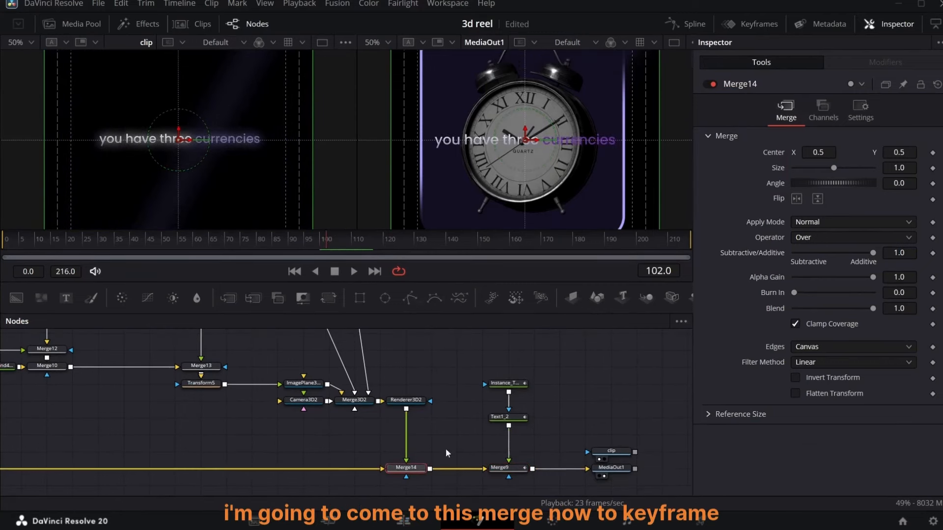
left_click(933, 309)
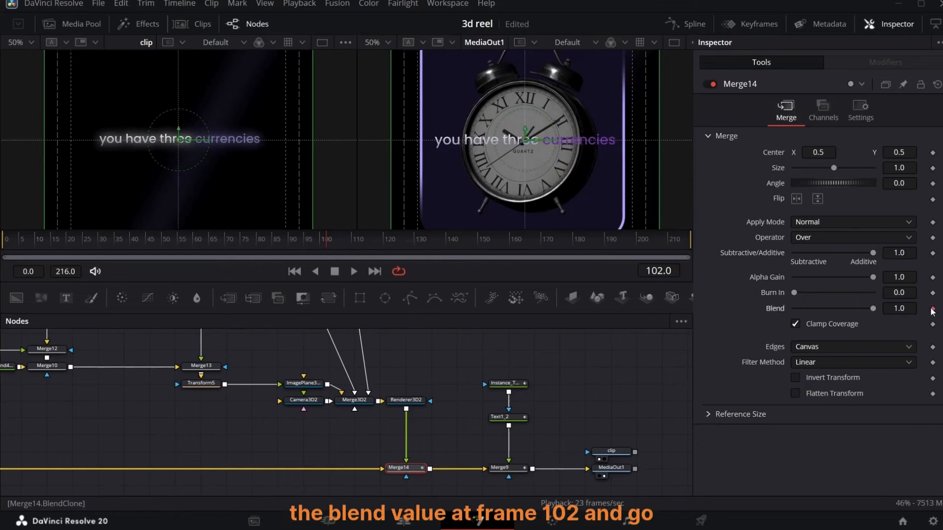
key("Right")
key("Right")
key("Right")
key("Right")
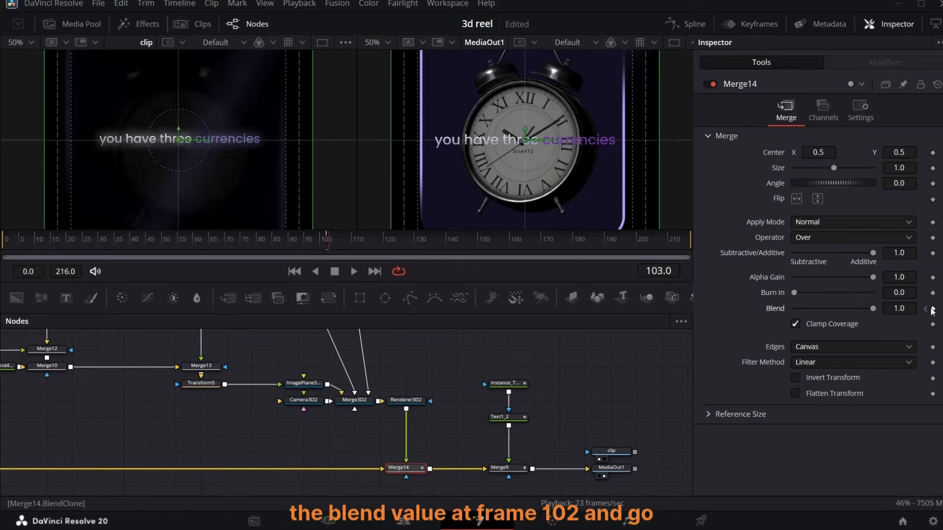
key("Right")
key("Right")
key("Right")
key("Right")
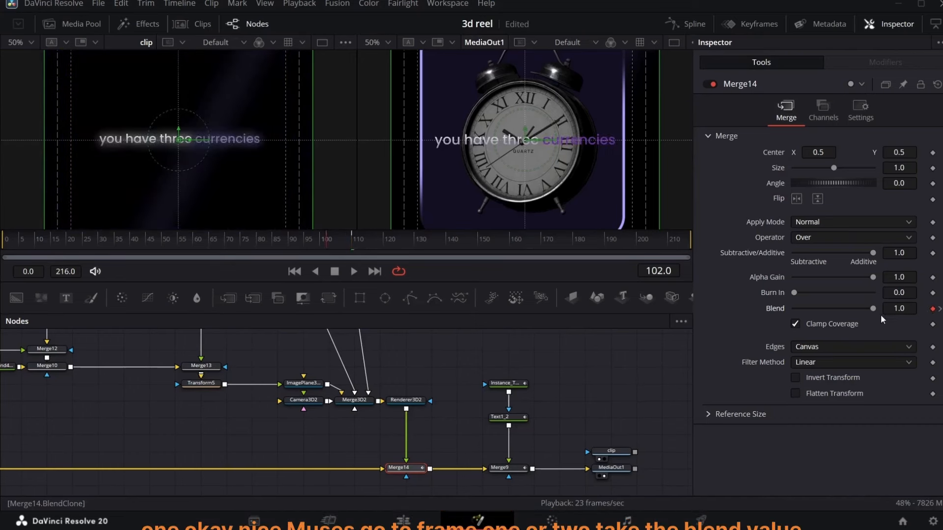
left_click_drag(874, 309, 487, 315)
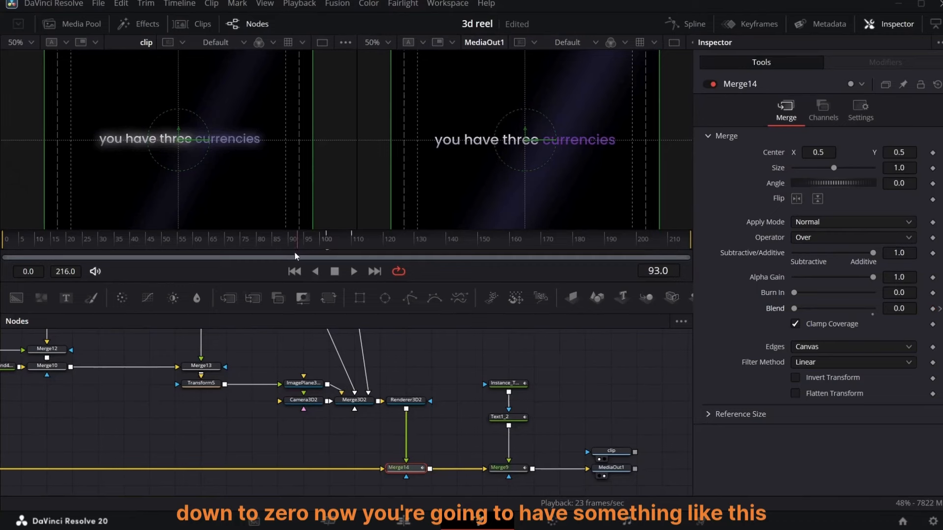
left_click_drag(323, 249, 544, 237)
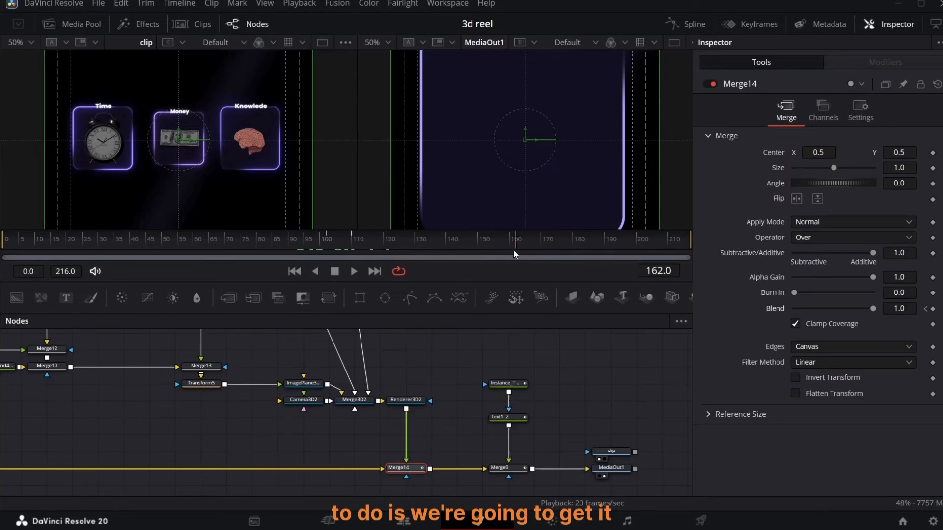
Shift the clock clip of the wat node in time so it starts at frame 100
left_click_drag(515, 254, 328, 269)
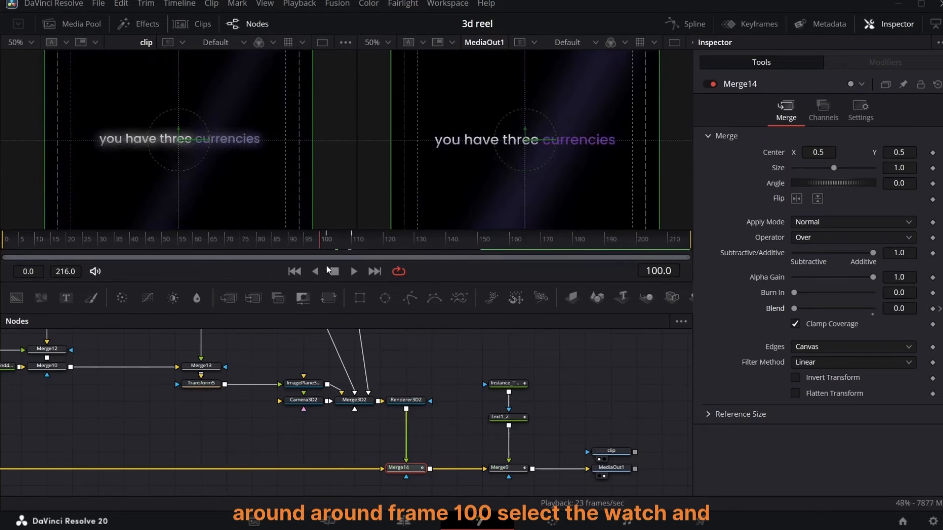
left_click(751, 24)
left_click(614, 320)
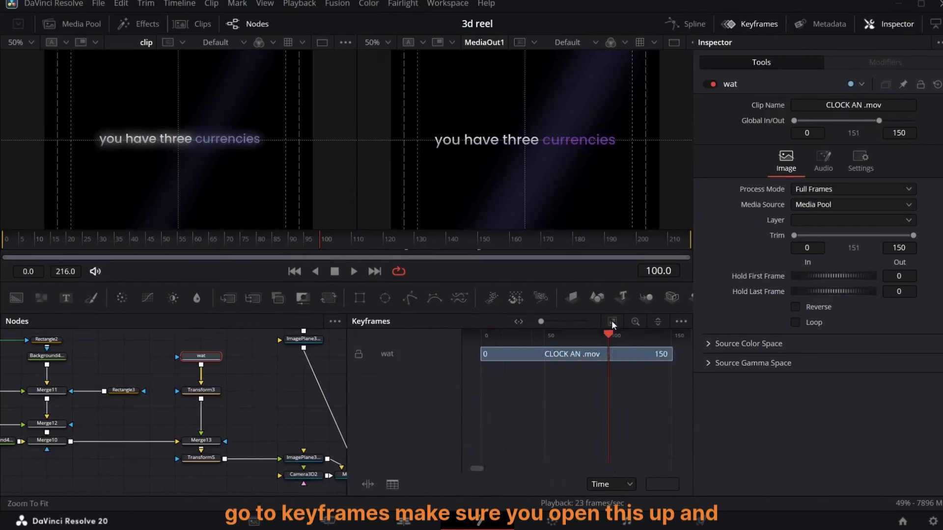
left_click(530, 354)
left_click_drag(531, 354, 660, 354)
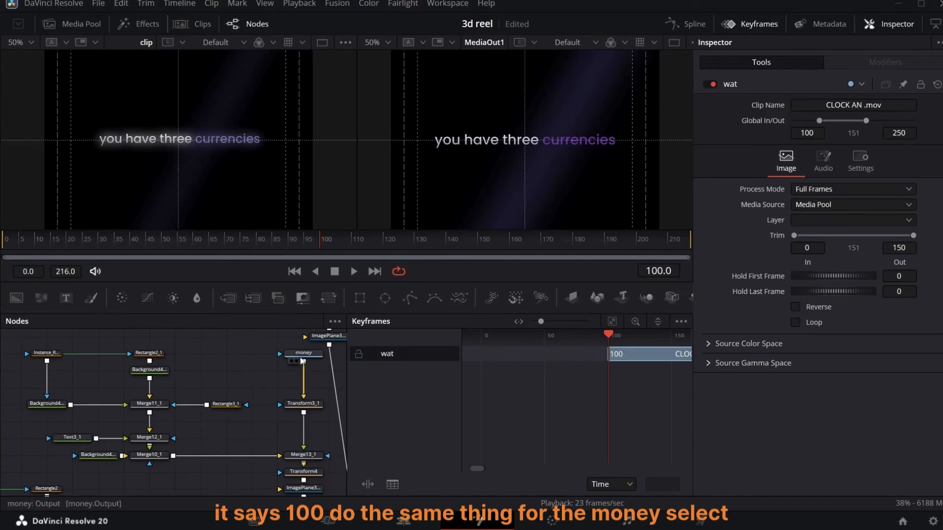
Shift the money and brain clips in time so both start at frame 100
left_click(302, 353)
left_click_drag(559, 357, 687, 357)
scroll(310, 442, "down", 5)
left_click(315, 409)
left_click_drag(570, 354, 700, 354)
left_click(749, 24)
Make room beside Camera3D2 and insert a Transform 3D node between it and Merge3D2
scroll(344, 363, "down", 2)
scroll(371, 415, "down", 2)
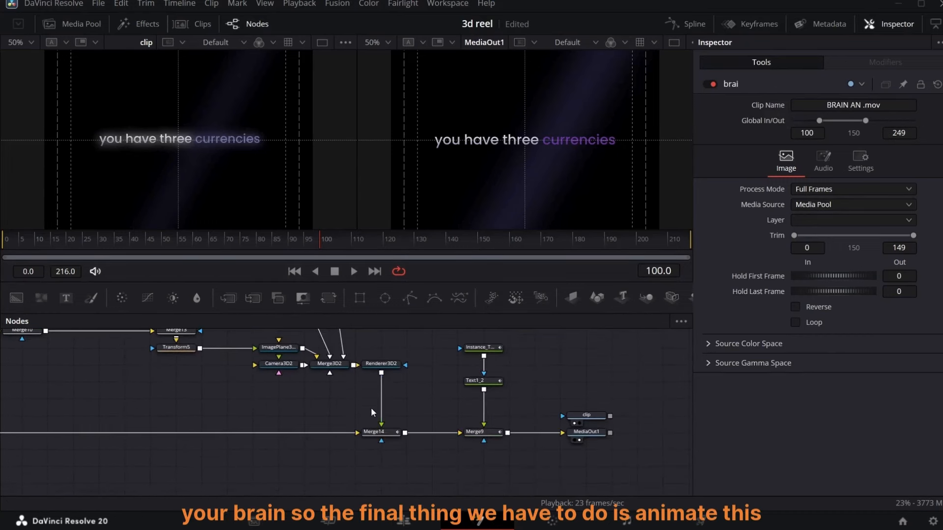
left_click_drag(278, 366, 202, 363)
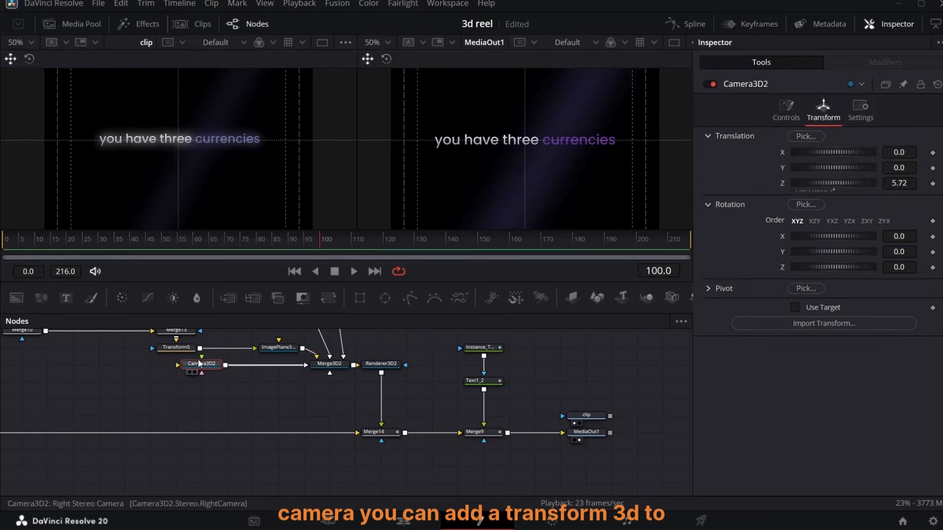
key("shift+space")
type("tra")
key("Return")
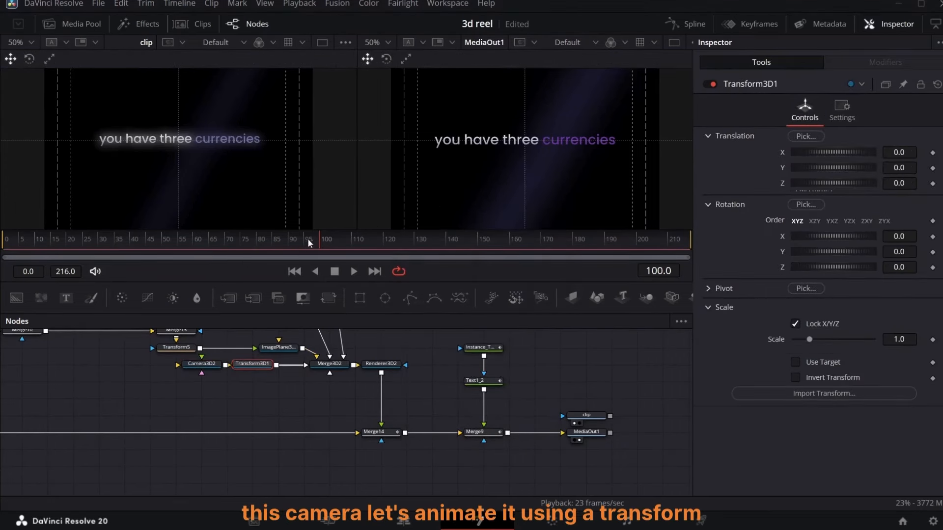
Keyframe Transform3D1's X translation at 0.0 on frame 110 and 1.777 on frame 140
left_click_drag(308, 238, 352, 257)
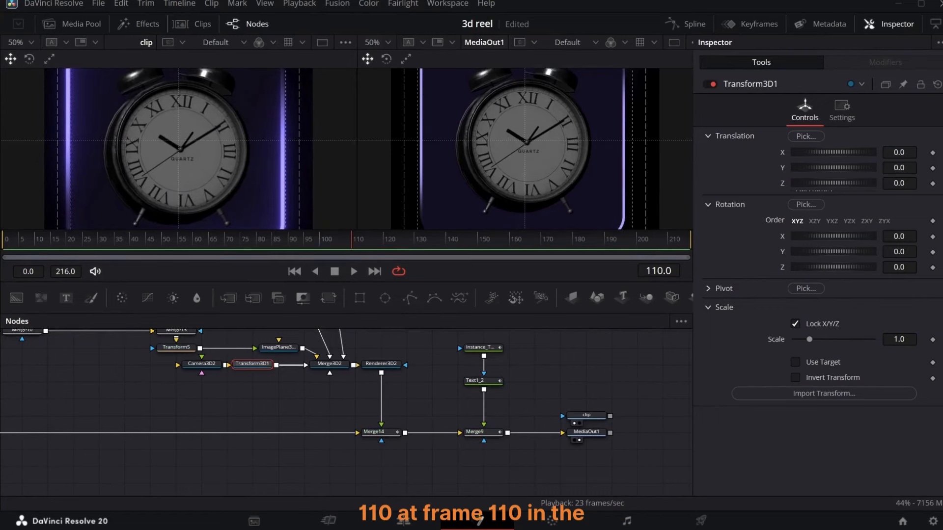
left_click(933, 153)
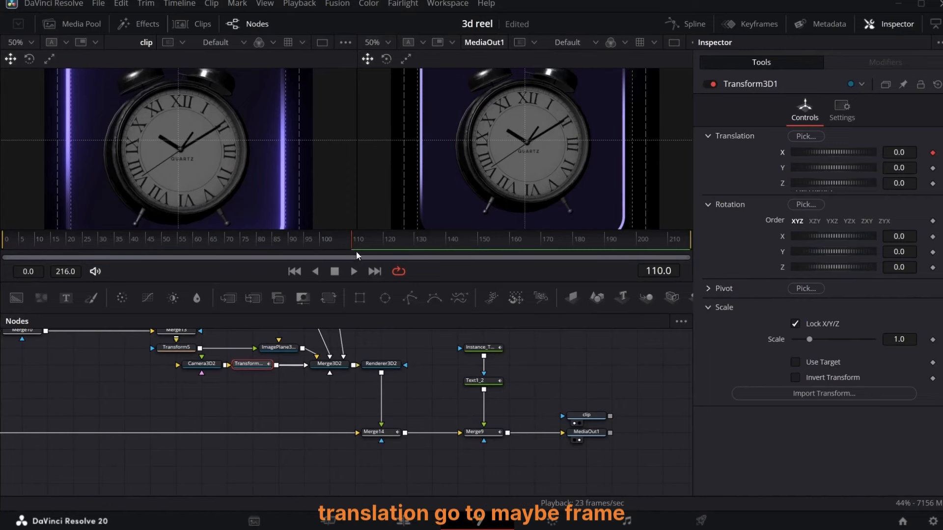
left_click_drag(355, 252, 446, 248)
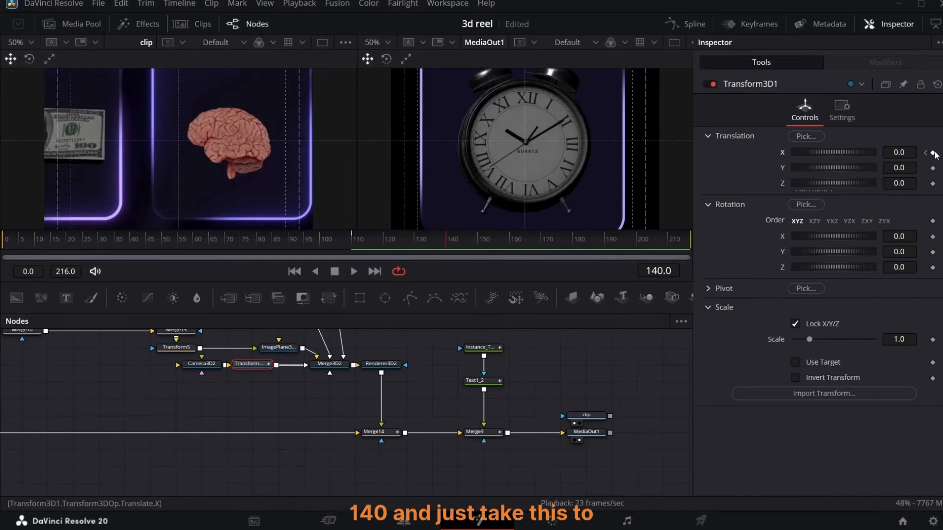
mouse_move(900, 153)
left_mouse_down()
mouse_move(941, 153)
mouse_move(906, 152)
left_mouse_up()
Set the brain card's image plane X translation to 1.904, and move Camera3D2 and Transform3D1 farther from Merge3D2
scroll(281, 409, "up", 7)
left_click(304, 338)
scroll(328, 431, "down", 5)
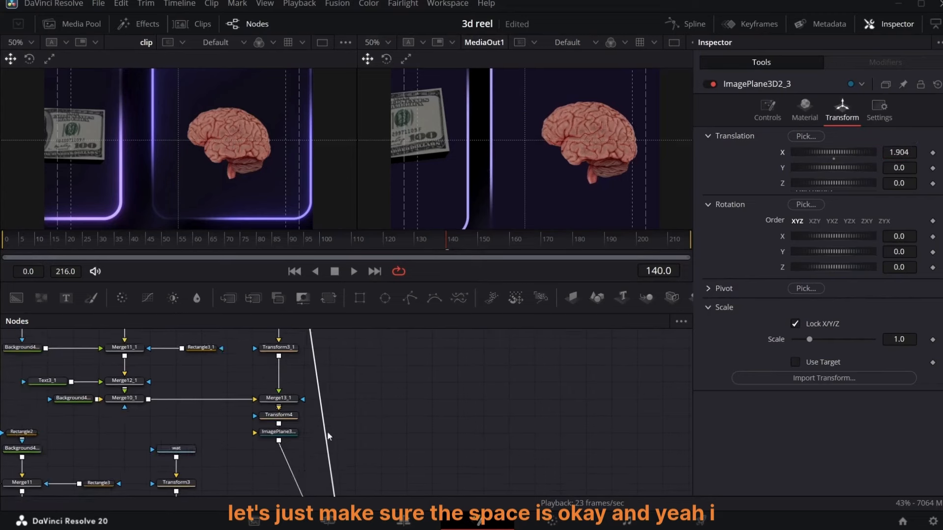
left_click(250, 455)
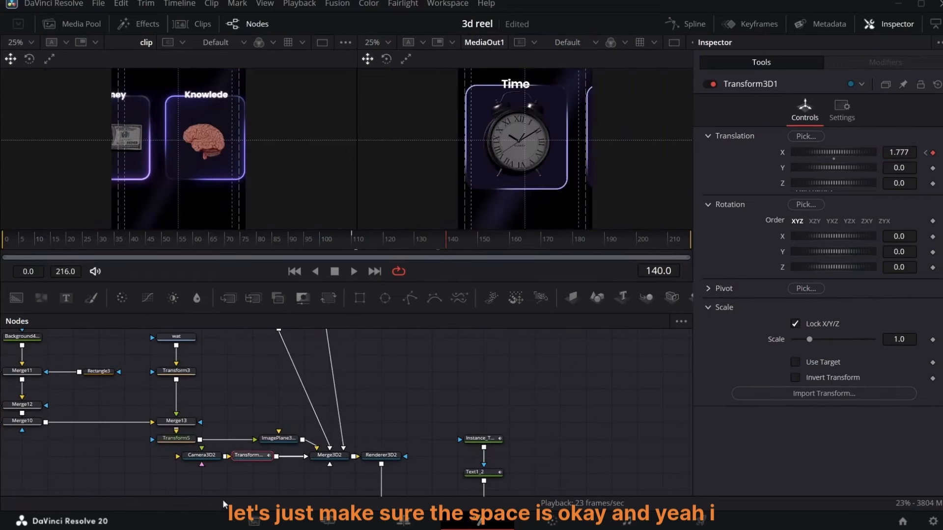
left_click_drag(146, 450, 206, 457)
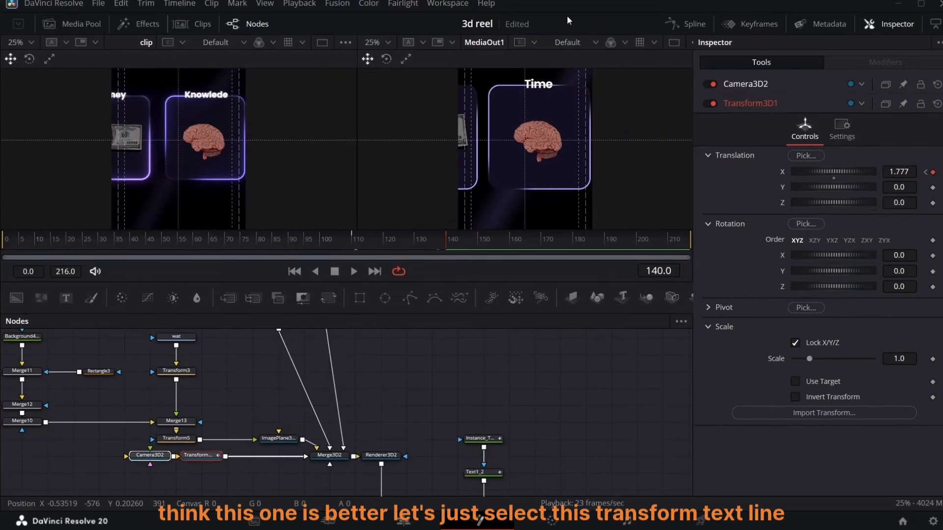
Apply Out Cubic easing to Transform3D1's X Offset curve and adjust its starting handle to match the reference clip's motion
left_click(701, 27)
left_click(369, 353)
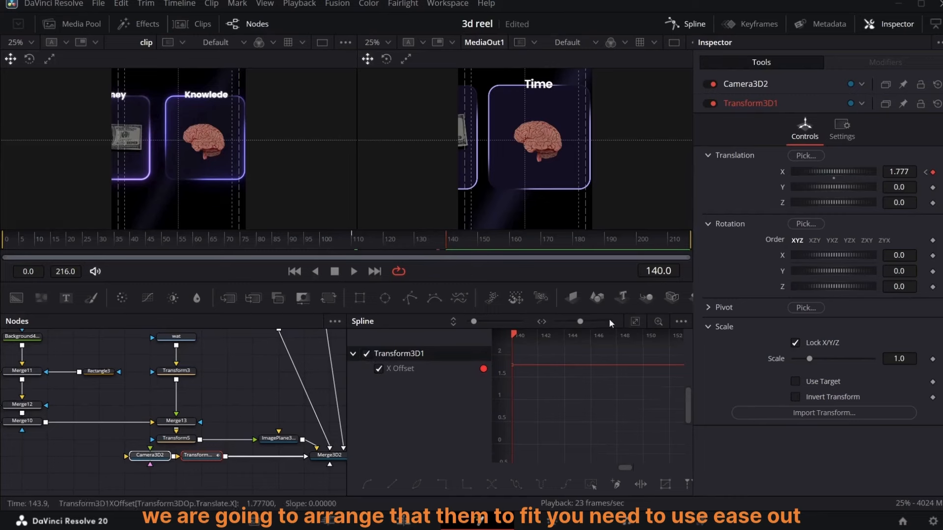
key("ctrl+a")
right_click(604, 440)
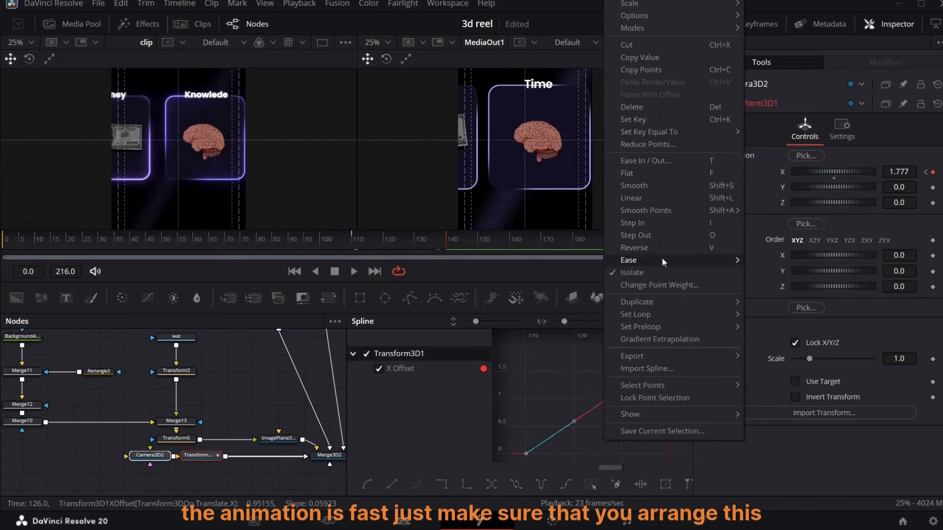
mouse_move(633, 261)
left_click(769, 299)
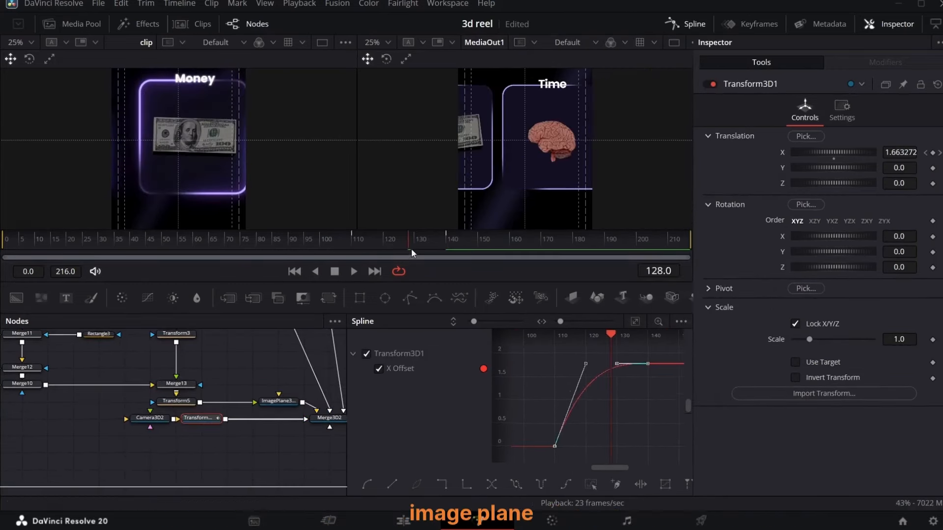
left_click_drag(411, 248, 384, 257)
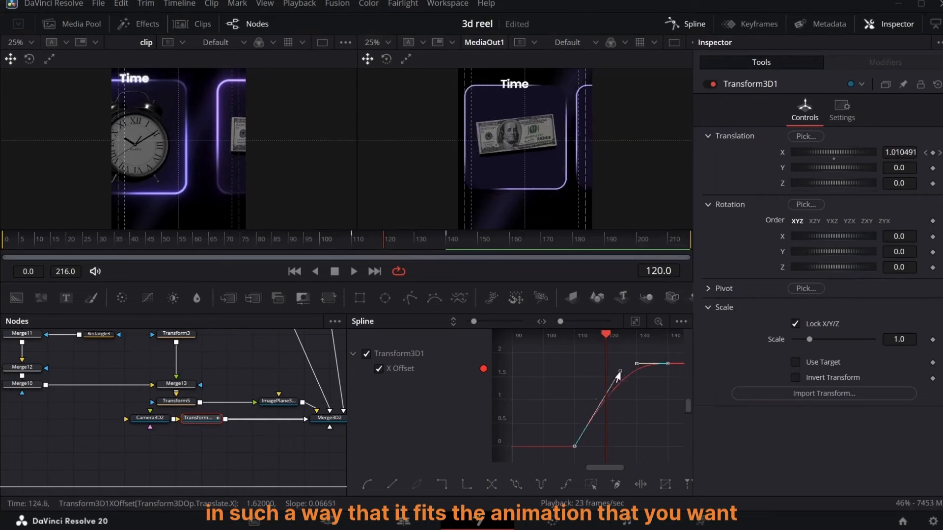
left_click(417, 254)
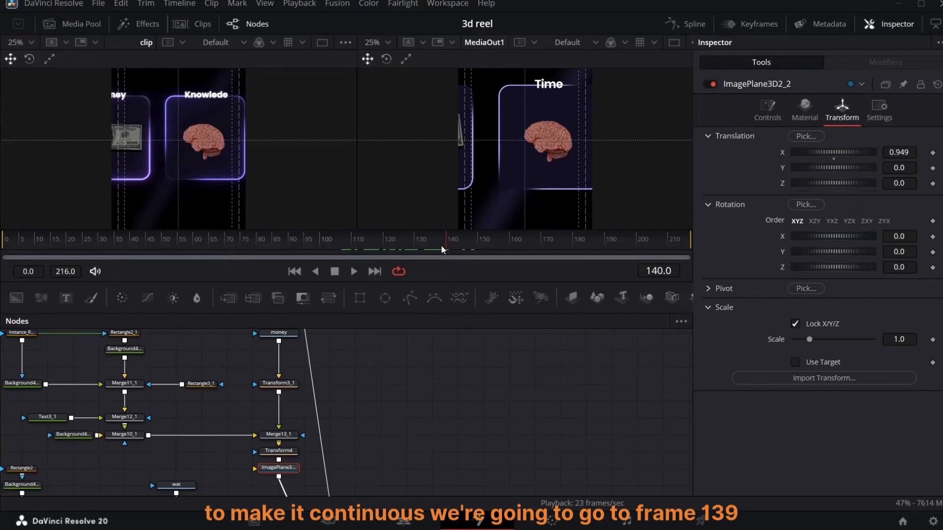
Go to frame 139 and insert a second Transform 3D node between Transform3D1 and Merge3D2
key("Left")
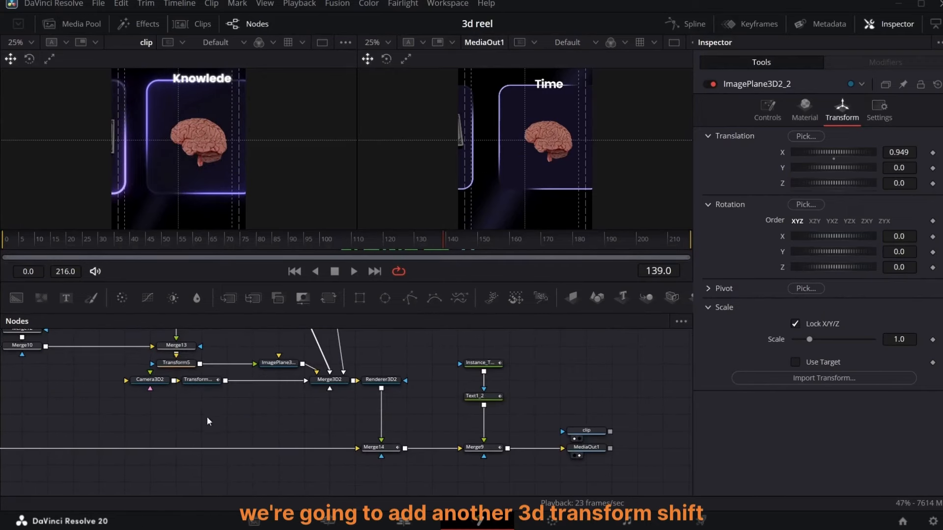
left_click(224, 383)
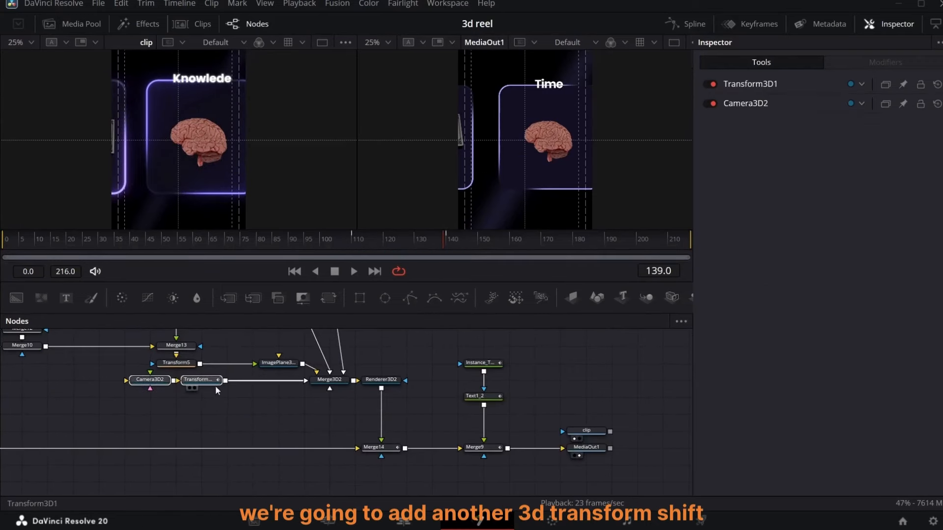
left_click_drag(197, 381, 175, 381)
key("shift+space")
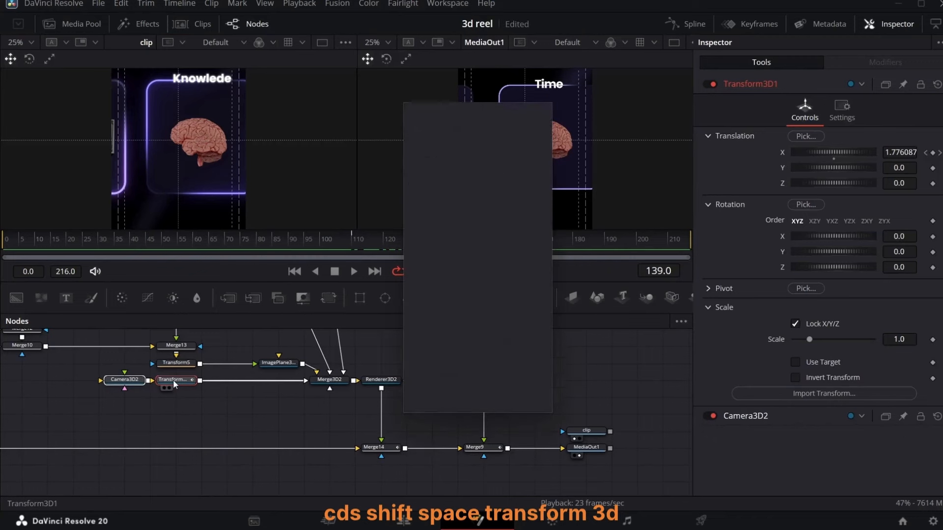
type("tra")
key("Return")
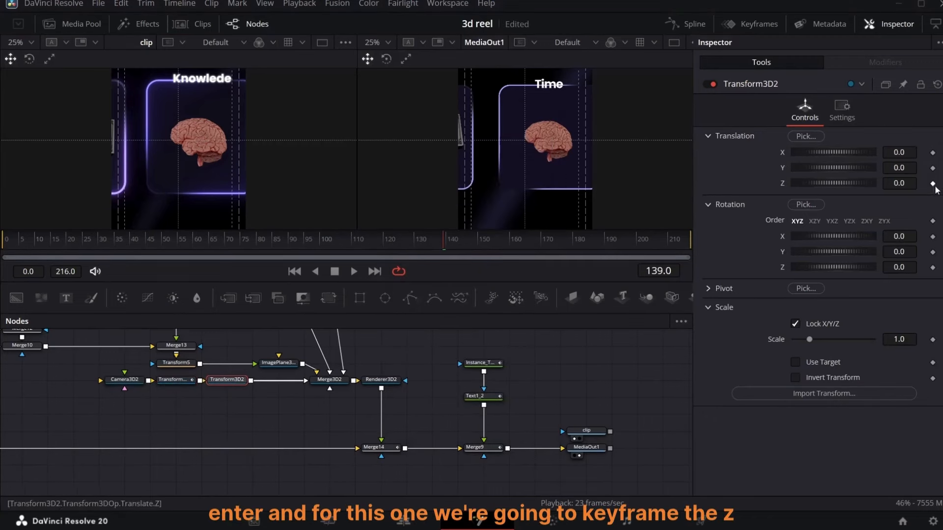
Keyframe Transform3D2's translation at zero on frame 139, and at X -0.804, Y 0.006, Z 13.22 on frame 156
left_click_drag(438, 247, 497, 246)
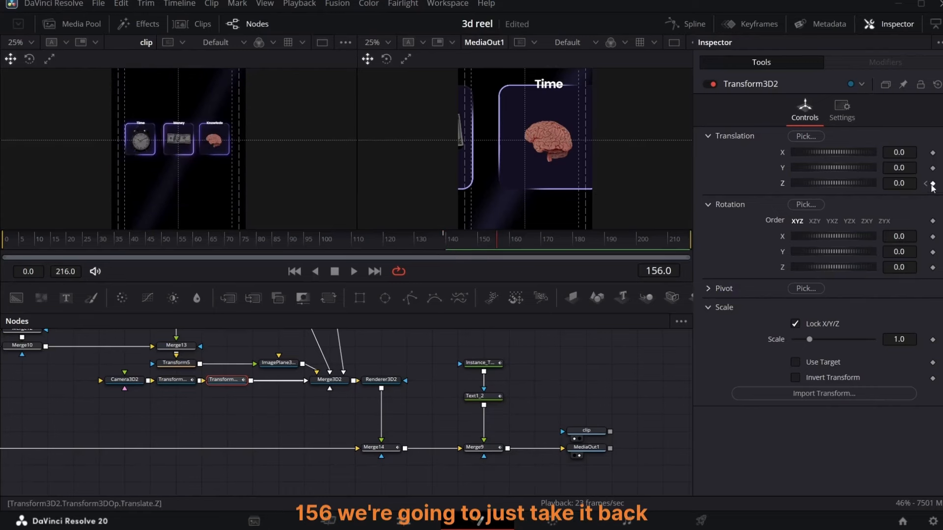
left_click_drag(911, 184, 934, 184)
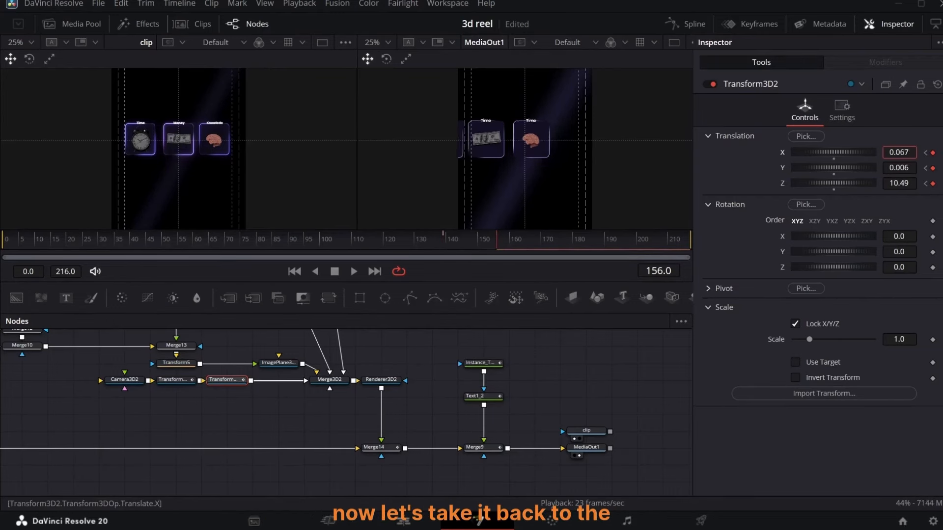
left_click_drag(899, 152, 879, 152)
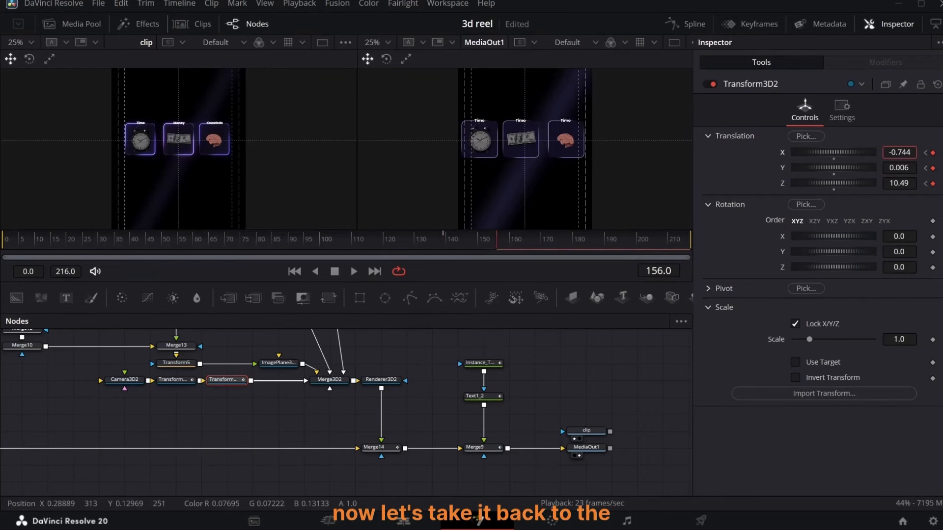
left_click_drag(898, 183, 929, 184)
mouse_move(899, 153)
left_mouse_down()
mouse_move(900, 183)
mouse_move(909, 184)
mouse_move(901, 152)
left_mouse_up()
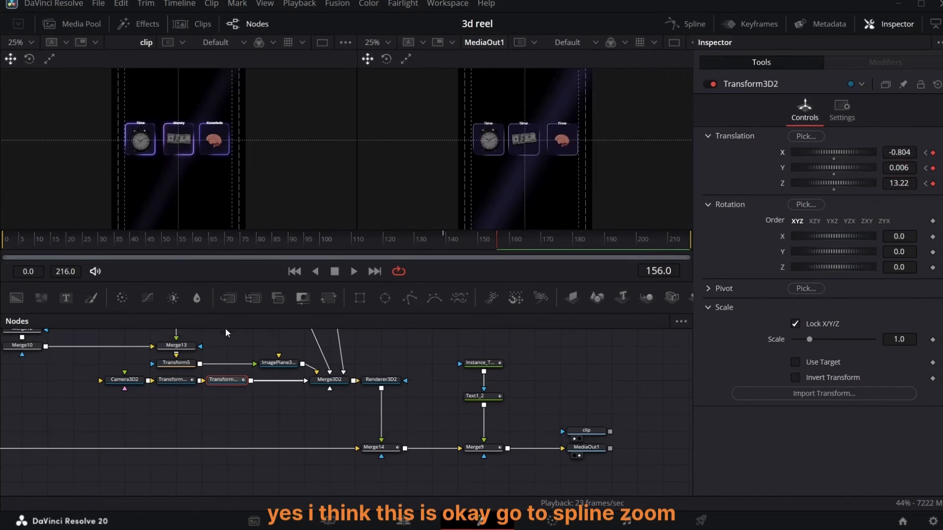
Apply Out Cubic easing to Transform3D2's offset curves and check the pull-back against the reference clip around frame 156
key("F8")
right_click(575, 419)
mouse_move(687, 260)
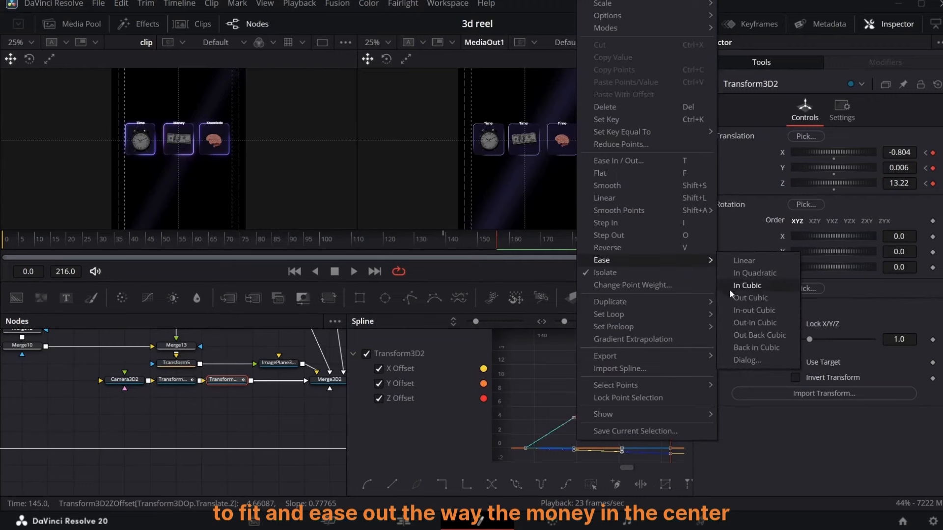
left_click(751, 297)
left_click_drag(514, 252, 511, 252)
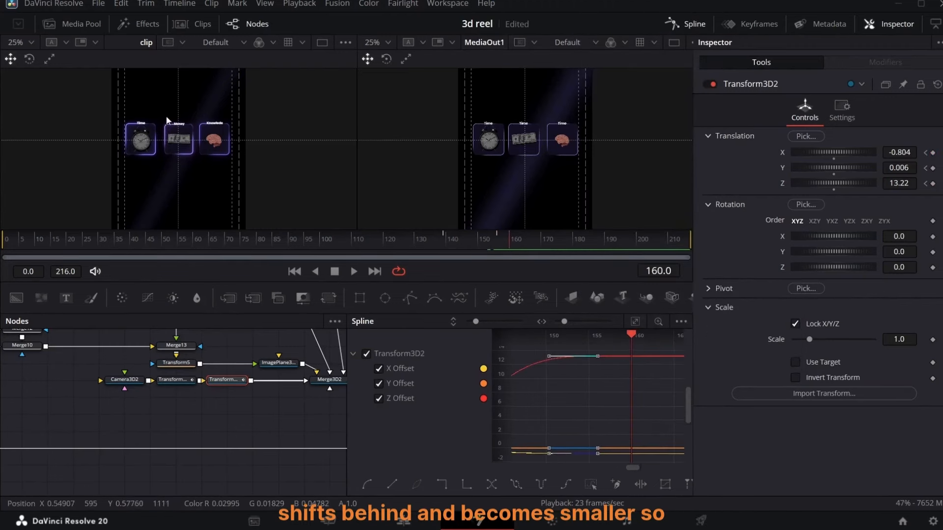
left_click(495, 239)
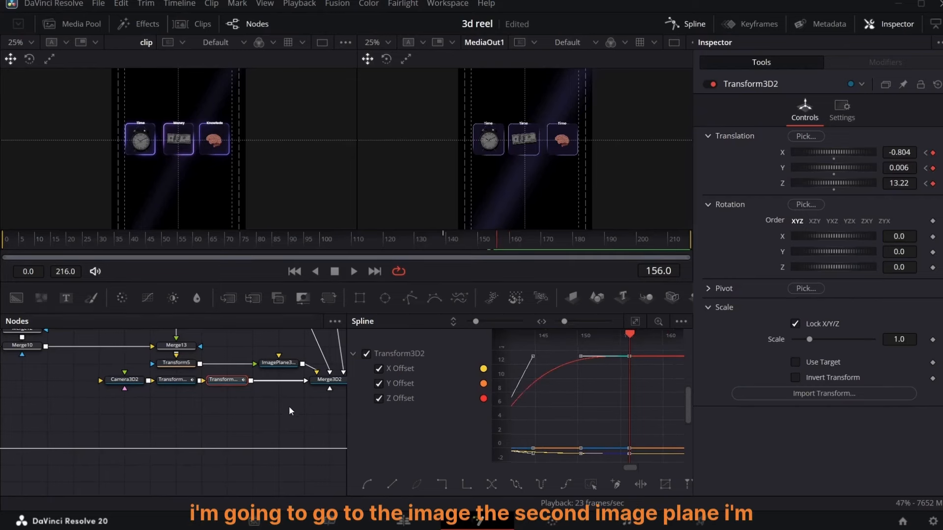
Keyframe the Money card's image plane ImagePlane3D2_2 at Z 0.0 on frame 156 and Z -2.74 on frame 165
scroll(289, 406, "up", 3)
left_click(277, 356)
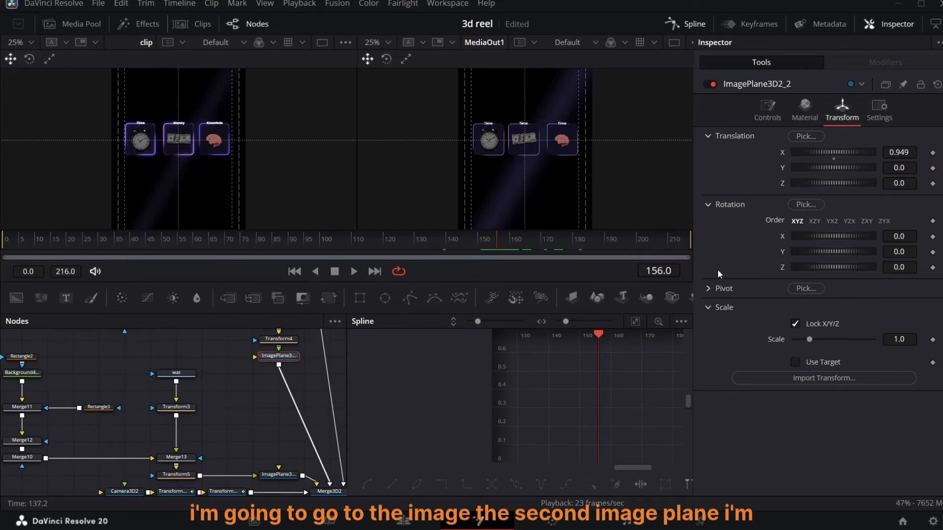
left_click(932, 183)
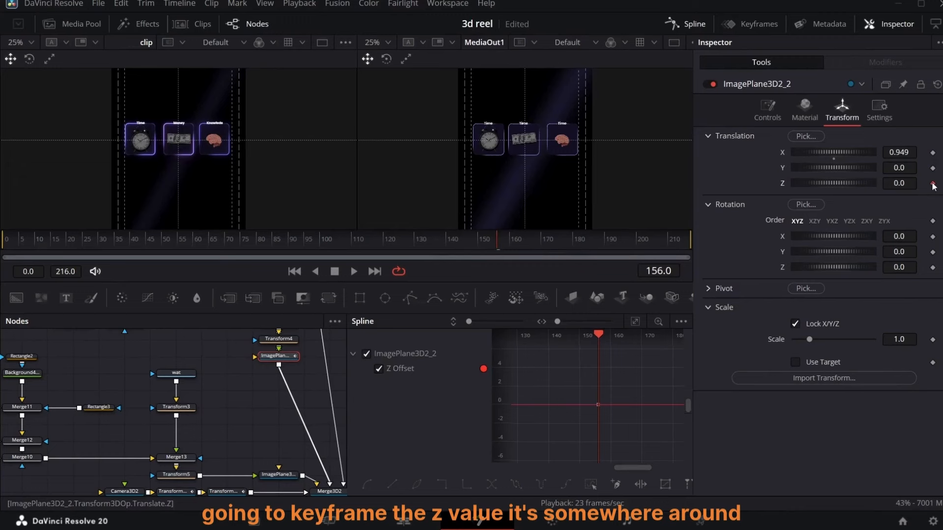
key("Right")
key("Right")
key("Right")
key("Right")
key("Right")
key("Right")
key("Right")
key("Right")
key("Right")
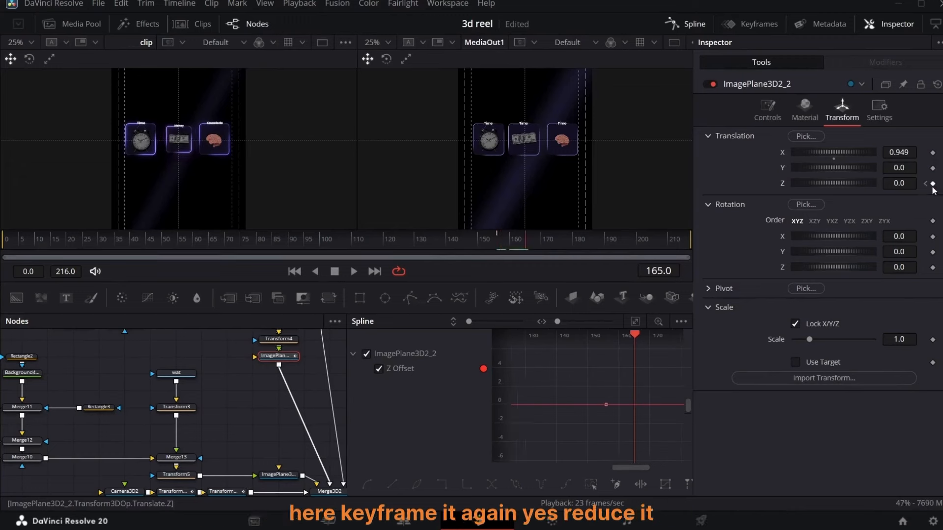
left_click_drag(909, 184, 875, 184)
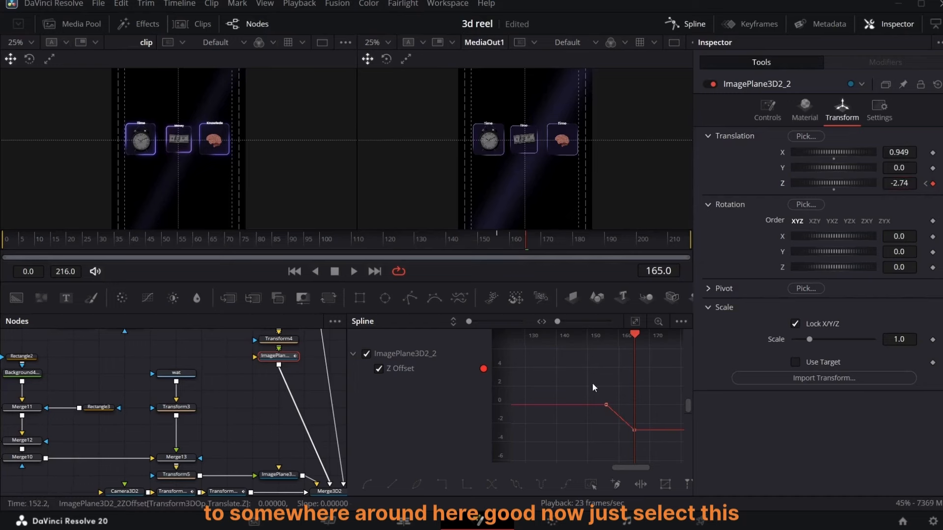
Apply Out Cubic easing to both keyframes of ImagePlane3D2_2's Z Offset curve
left_click_drag(590, 385, 660, 452)
right_click(606, 406)
left_click(746, 301)
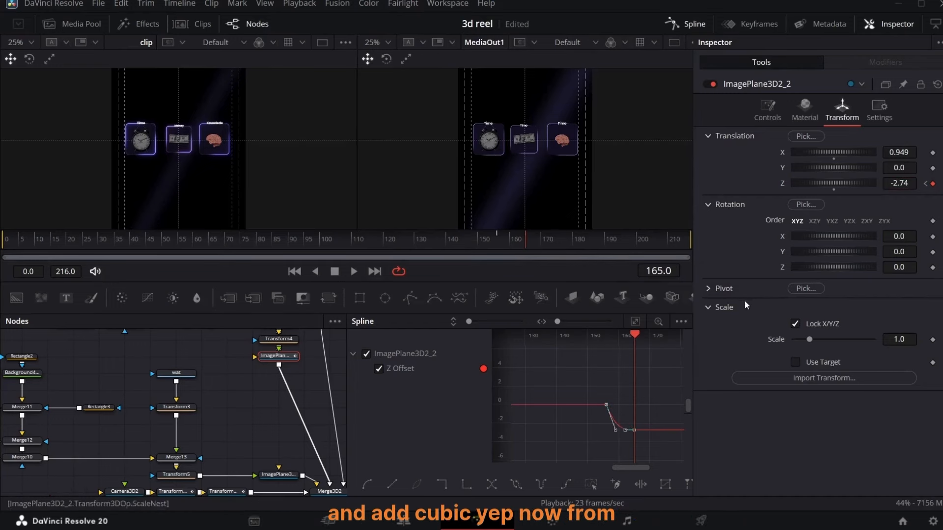
left_click(688, 23)
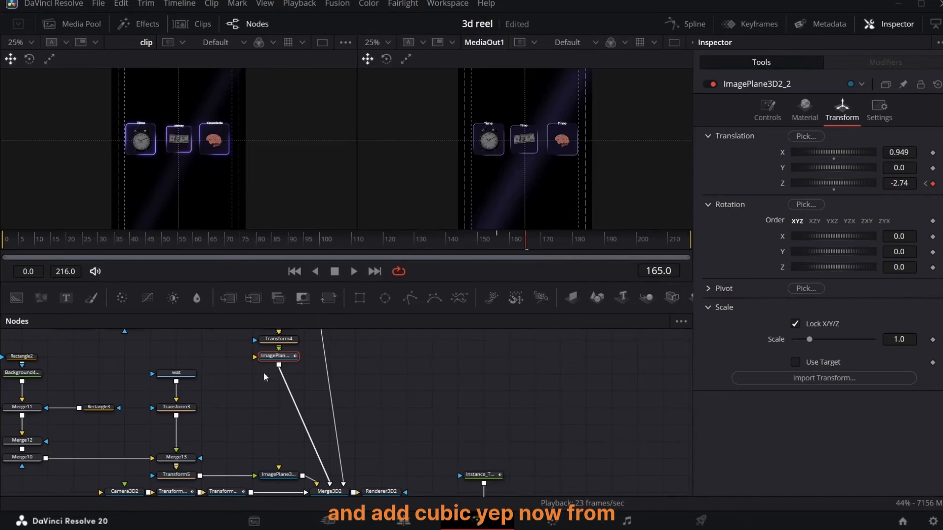
Go to frame 175 and insert a third Transform 3D node between Transform3D2 and Merge3D2
left_click_drag(524, 241, 558, 251)
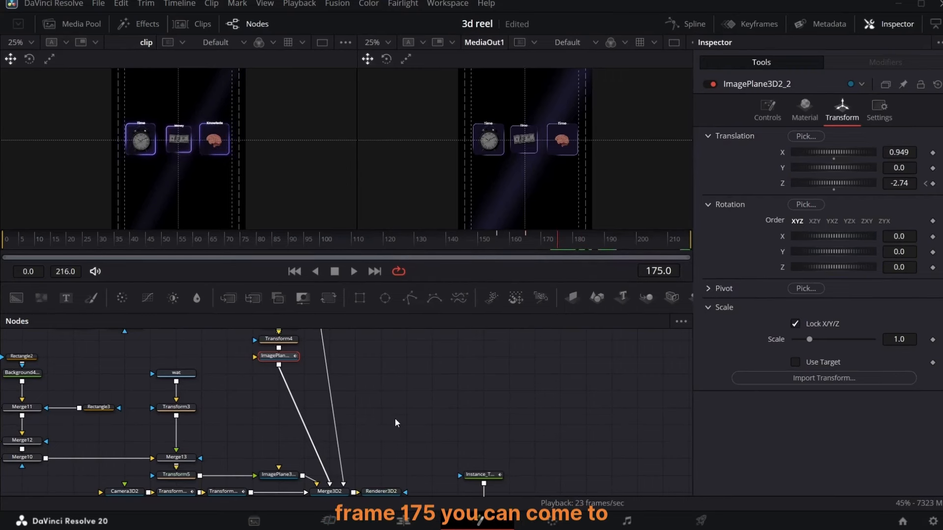
scroll(395, 419, "down", 4)
left_click(221, 379)
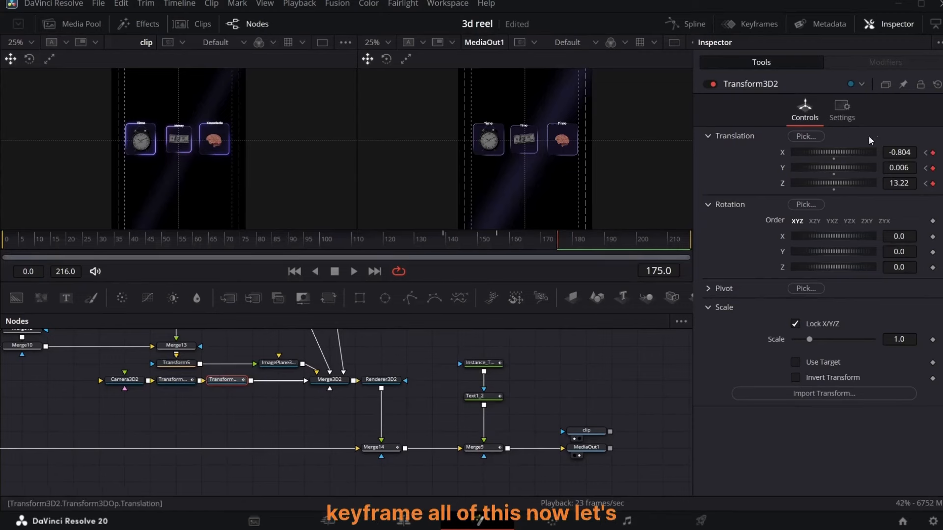
left_click_drag(261, 376, 111, 386)
left_click(181, 378)
key("shift+space")
type("tra")
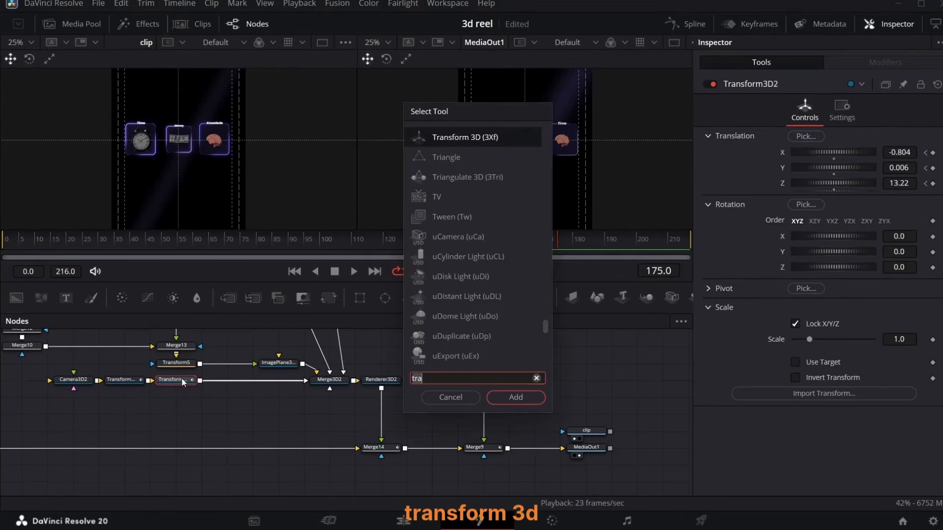
key("Return")
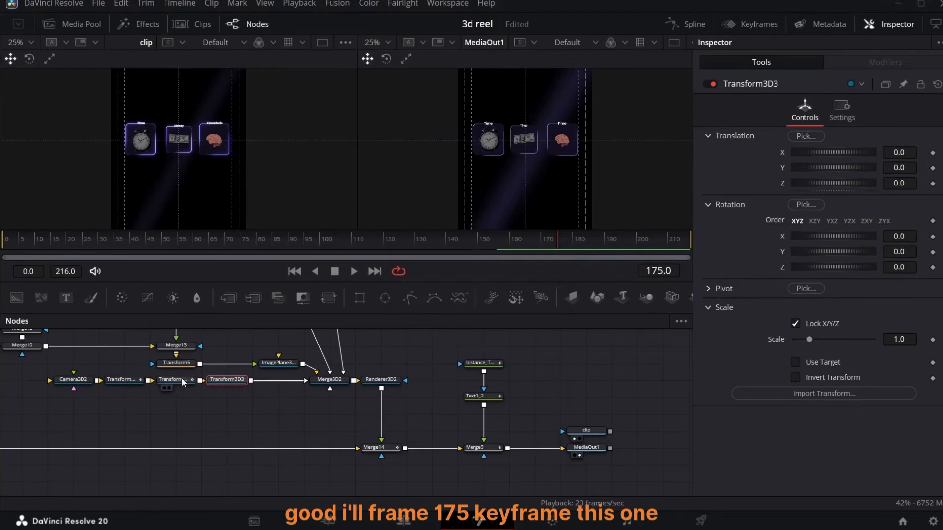
Keyframe Transform3D3's Z translation at 0.0 on frame 175 and at -3.47 on frame 205
left_click(932, 184)
left_click_drag(555, 243, 652, 242)
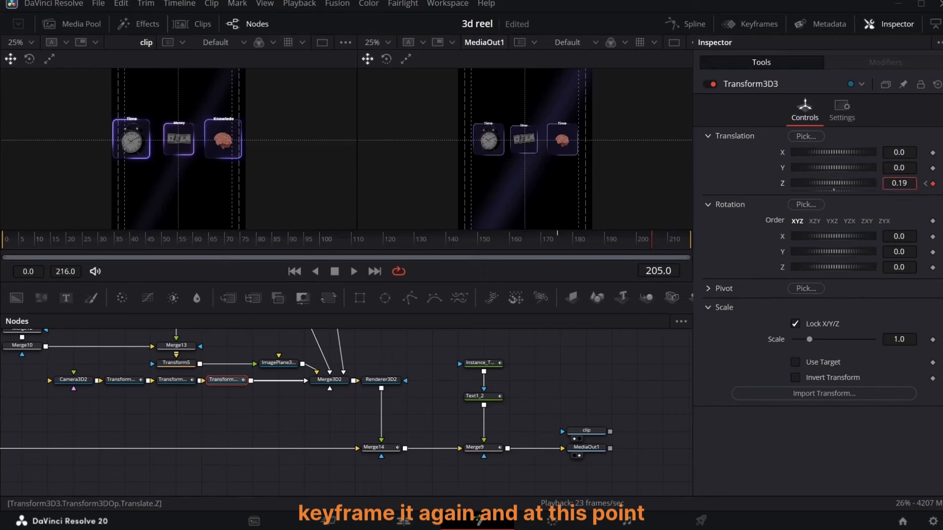
left_click_drag(899, 183, 720, 184)
Apply Out Cubic easing to Transform3D3's Z Offset curve
left_click(687, 24)
right_click(576, 441)
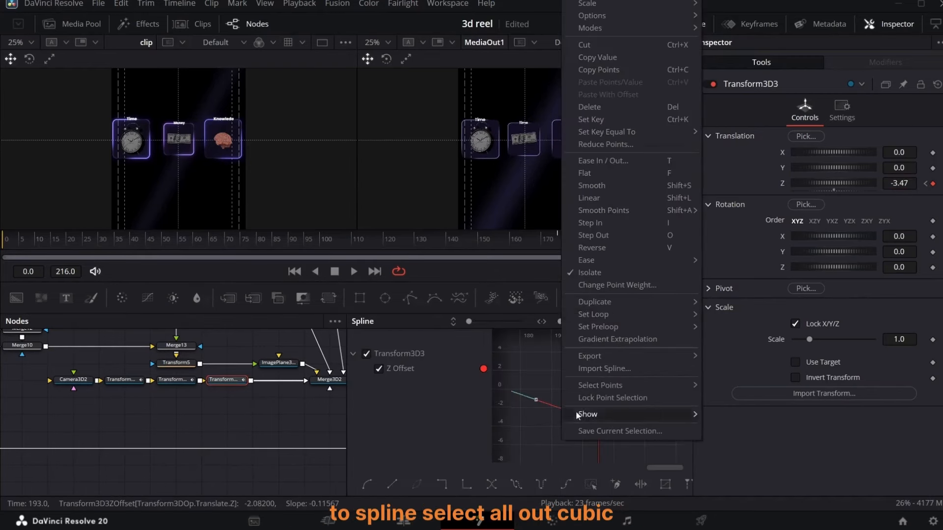
mouse_move(622, 263)
left_click(735, 299)
left_click(686, 25)
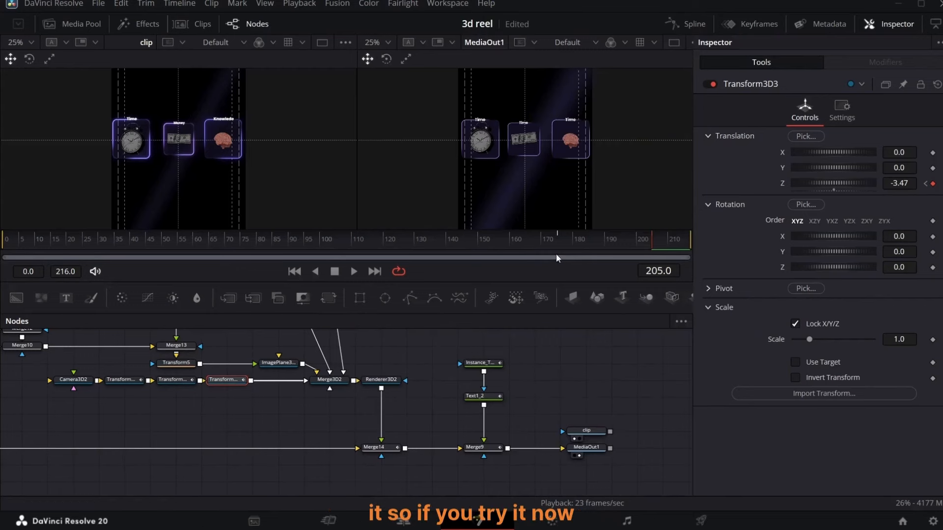
Set Renderer3D2's renderer type to Hardware Renderer and scrub through the card animation up to frame 193
left_click_drag(636, 242, 491, 249)
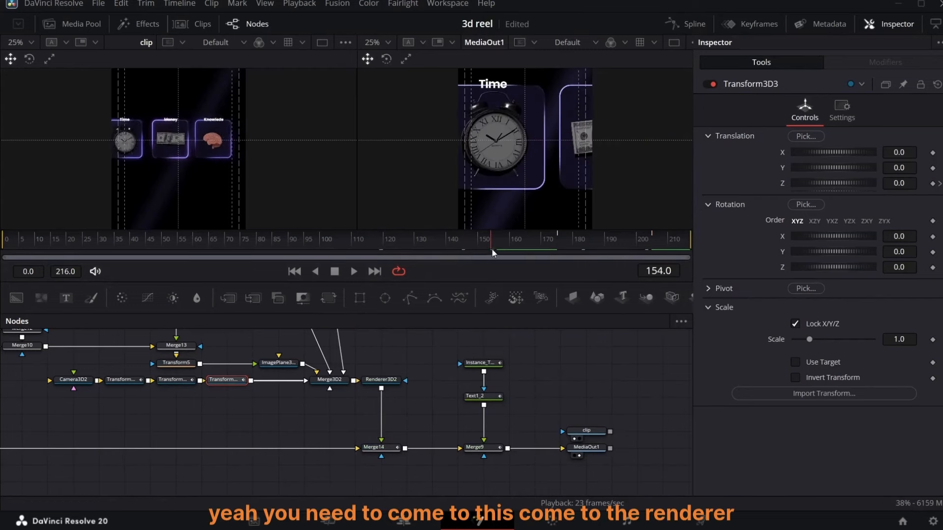
left_click(383, 380)
left_click(855, 221)
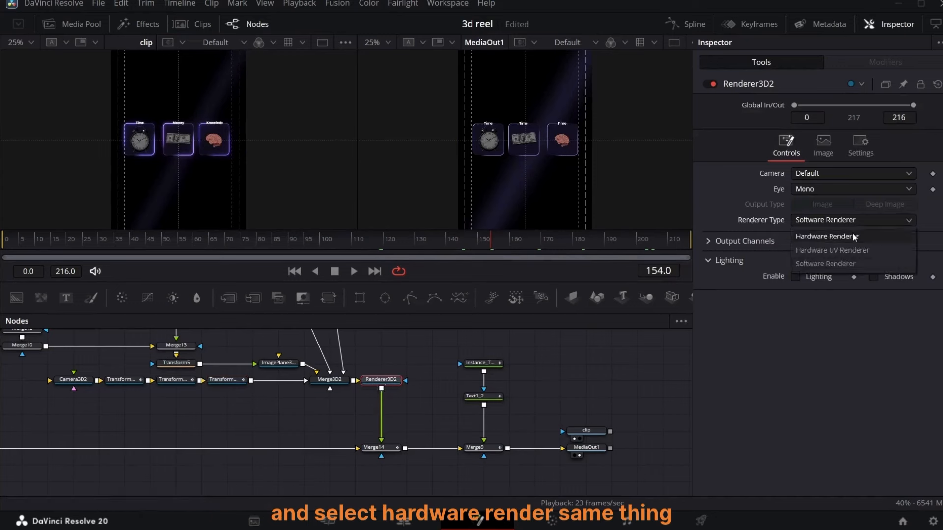
left_click(850, 237)
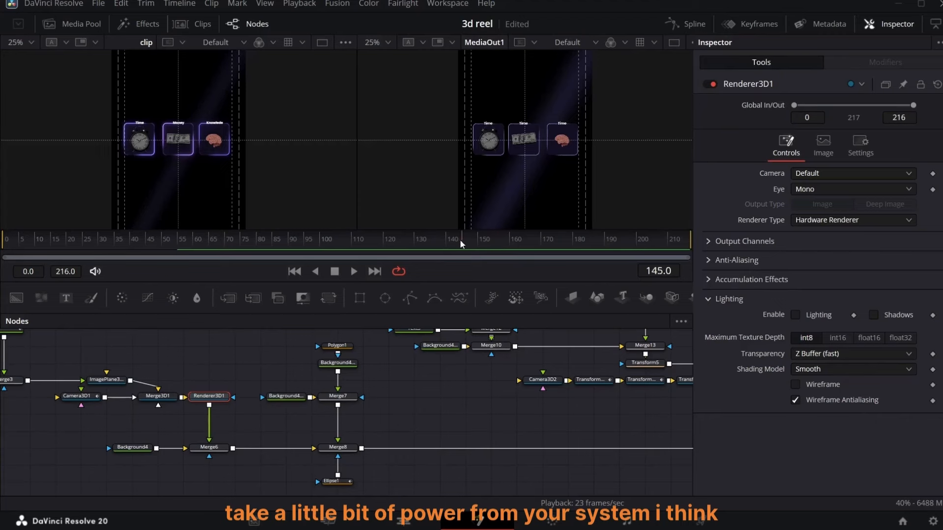
left_click_drag(384, 242, 569, 234)
Change the second card's title in Text3_1 to "Money"
scroll(480, 387, "up", 6)
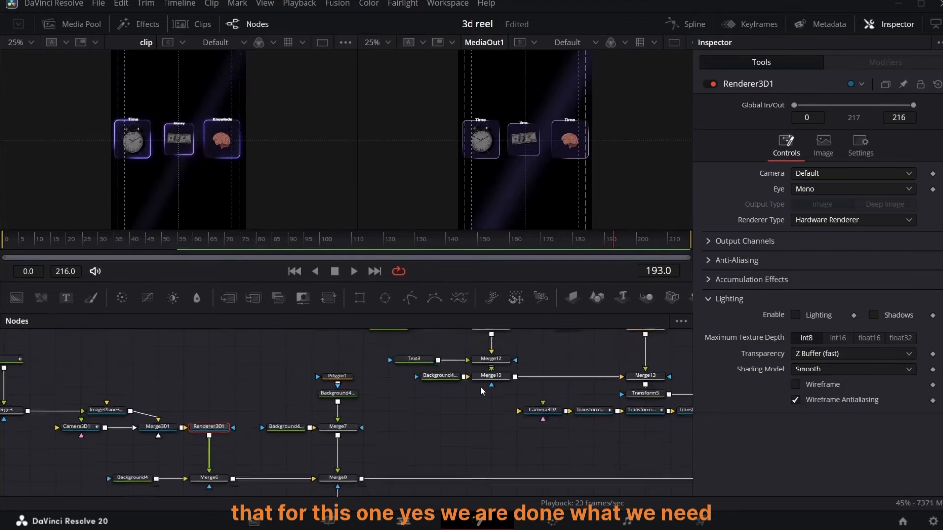
scroll(445, 395, "right", 5)
scroll(431, 433, "right", 3)
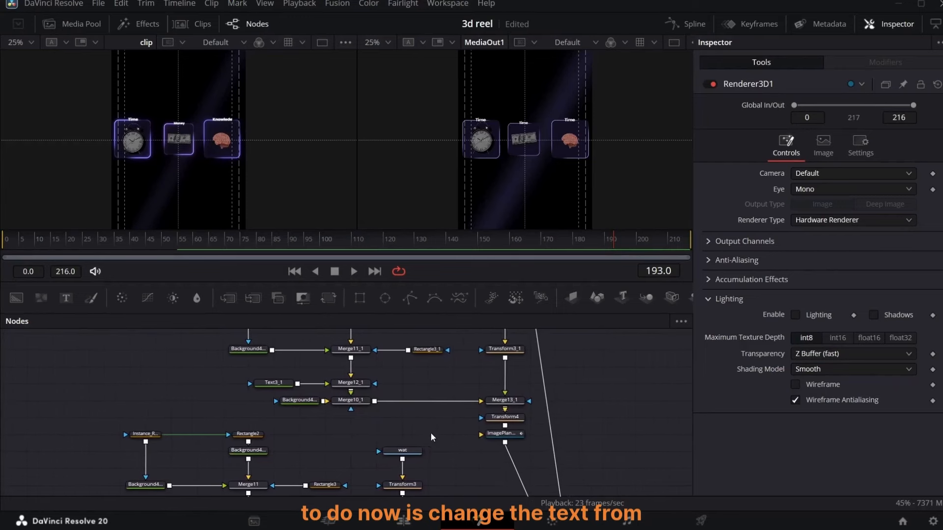
left_click(407, 453)
scroll(433, 390, "up", 3)
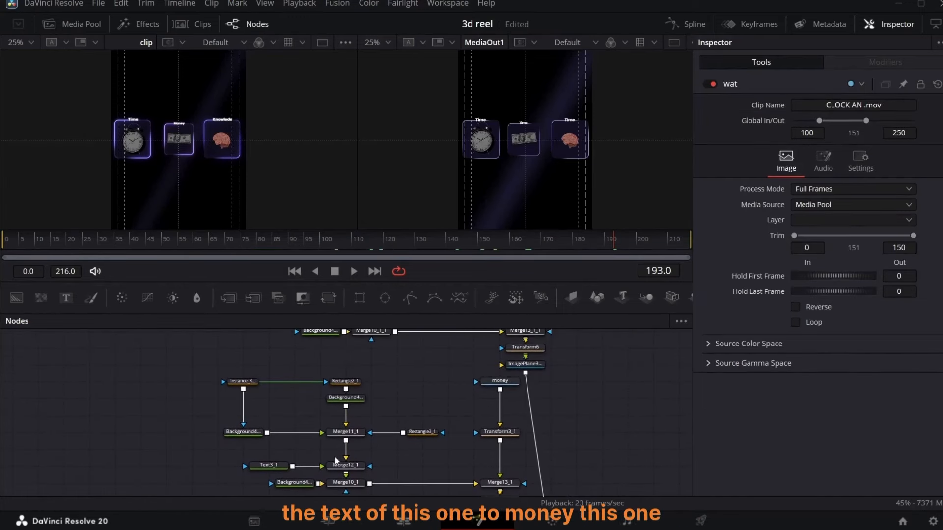
left_click(282, 469)
left_click(805, 219)
key("BackSpace")
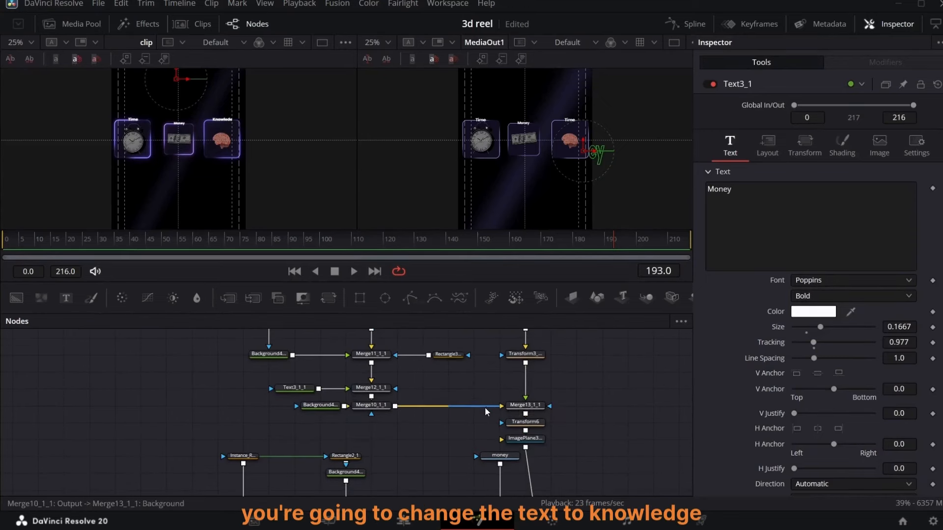
Change the brain card's title in Text3_1_1 to "Knowledge"
scroll(486, 412, "up", 3)
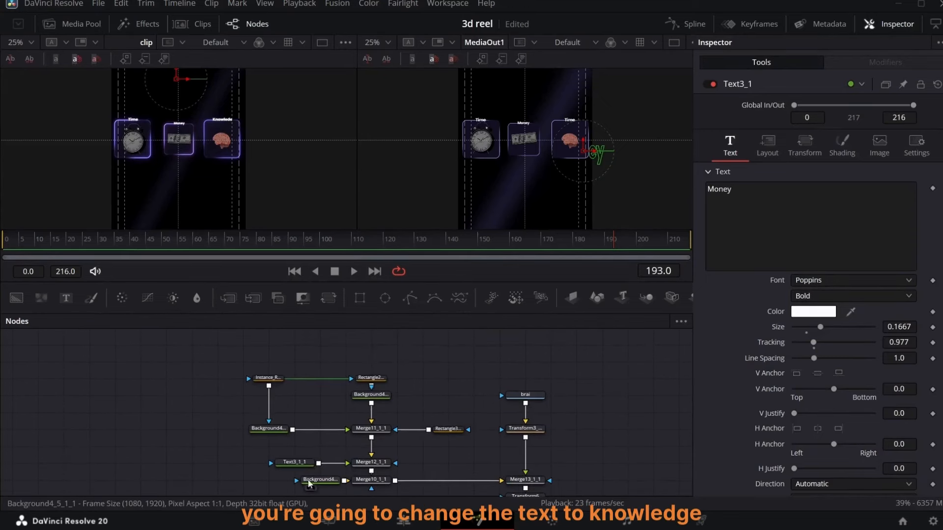
left_click(297, 464)
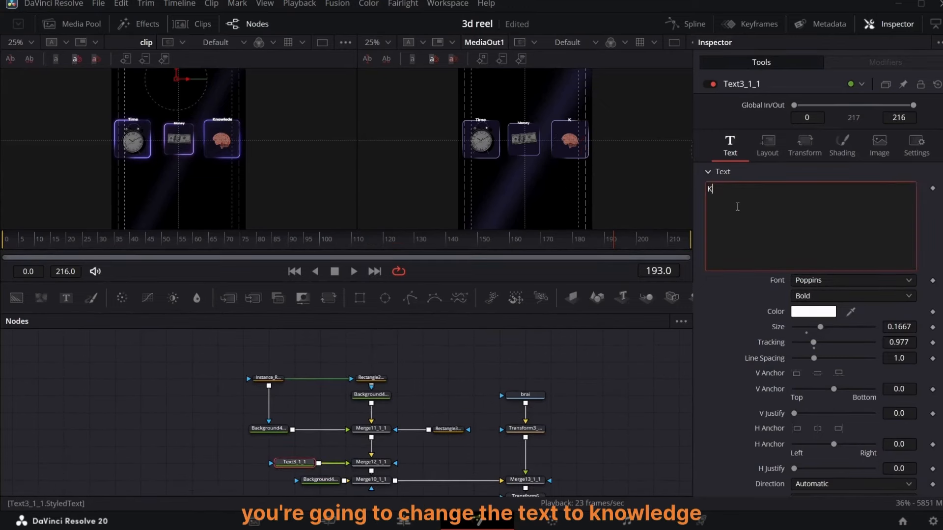
type("Knowledge")
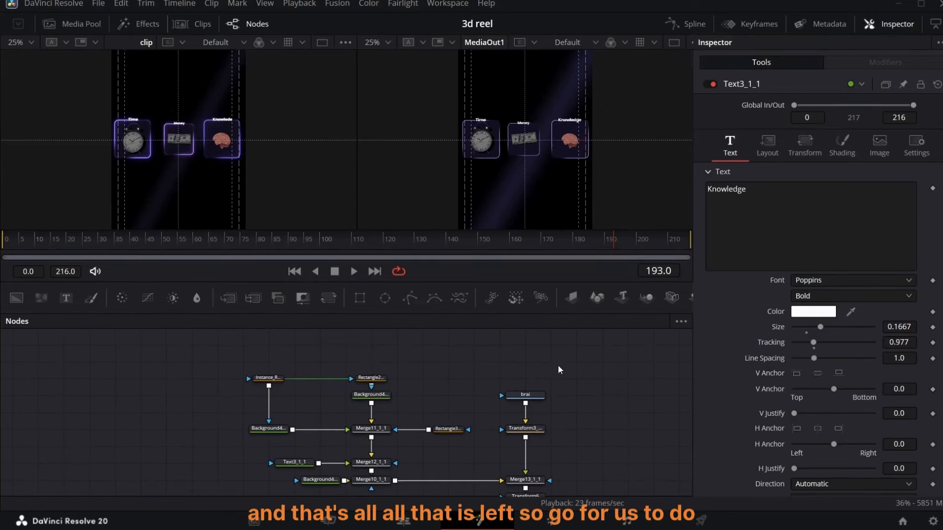
Go to frame 156 and locate the Time card's nodes around Merge13 and Transform5
mouse_move(497, 258)
left_mouse_down()
mouse_move(473, 264)
mouse_move(497, 260)
left_mouse_up()
scroll(453, 391, "down", 5)
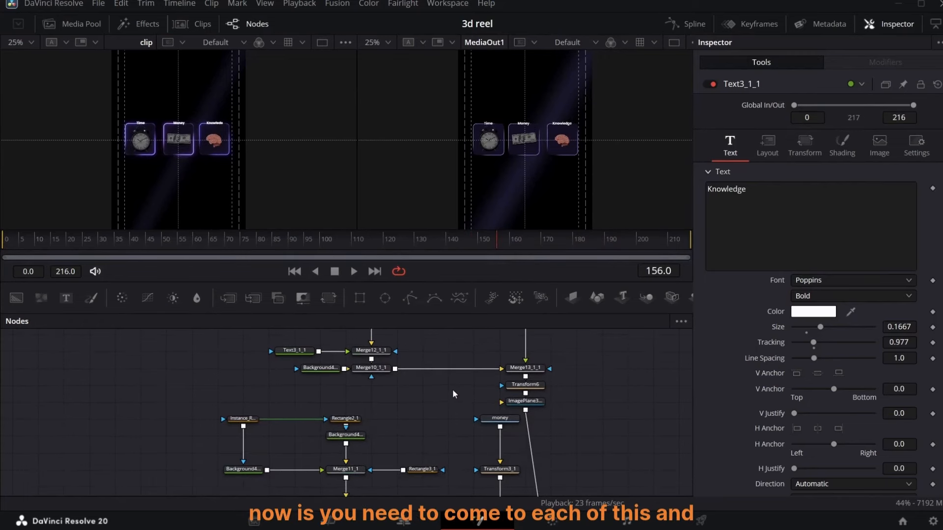
scroll(453, 393, "down", 1)
scroll(426, 468, "down", 3)
scroll(295, 444, "down", 1)
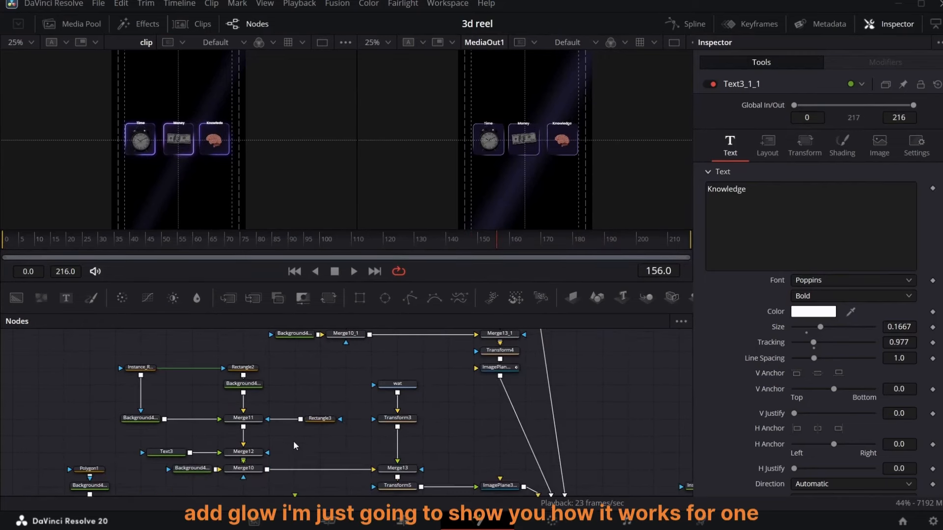
scroll(291, 428, "down", 2)
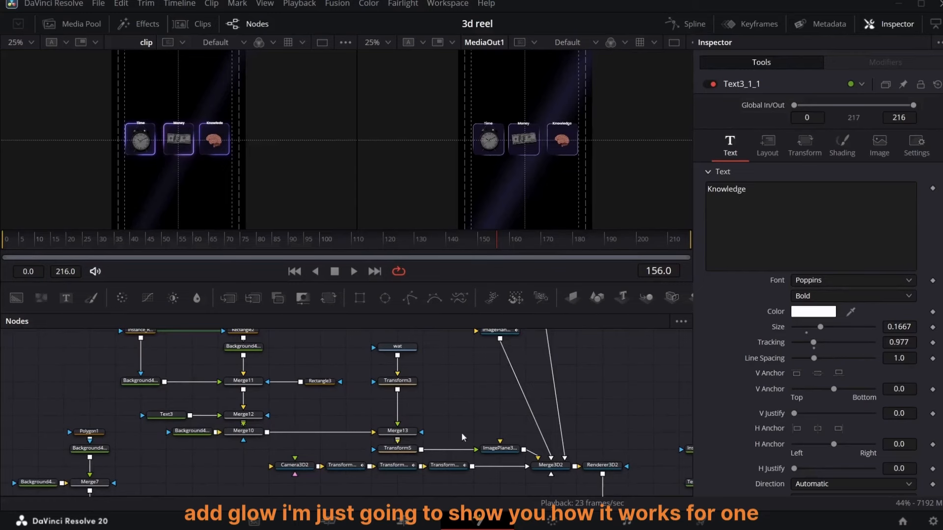